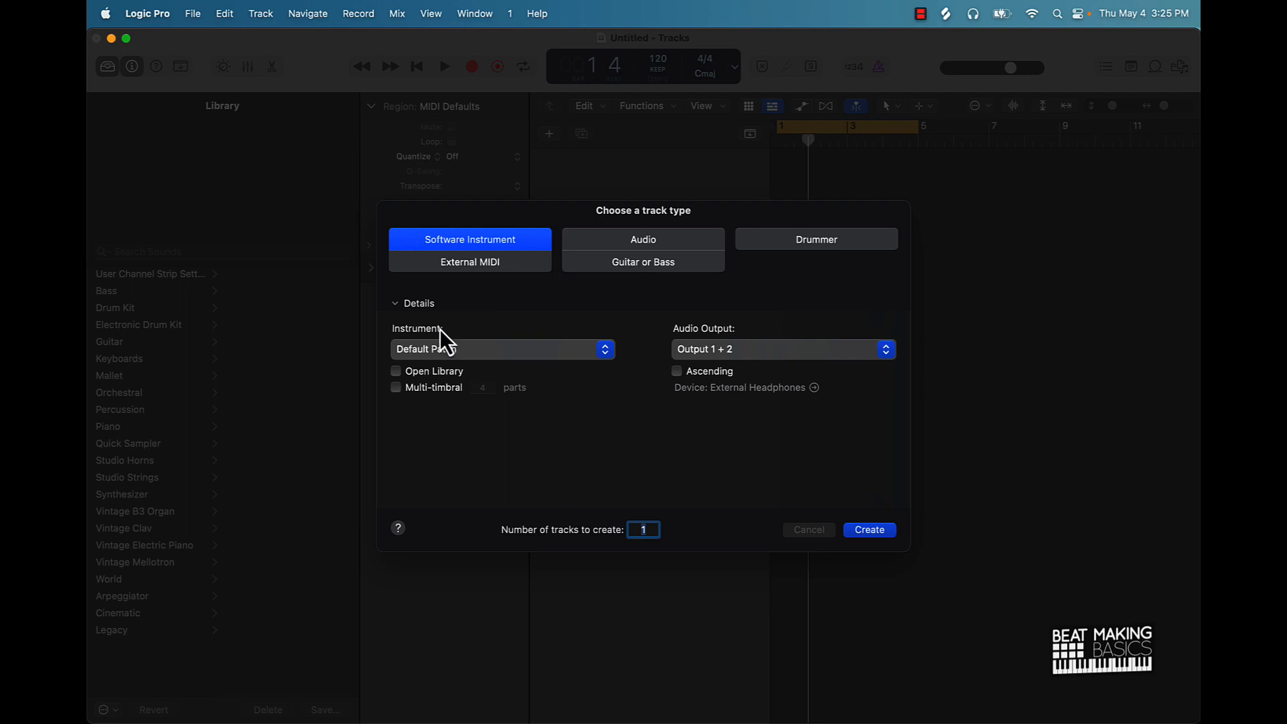
- Create one software instrument track with the Default Patch
click(425, 347)
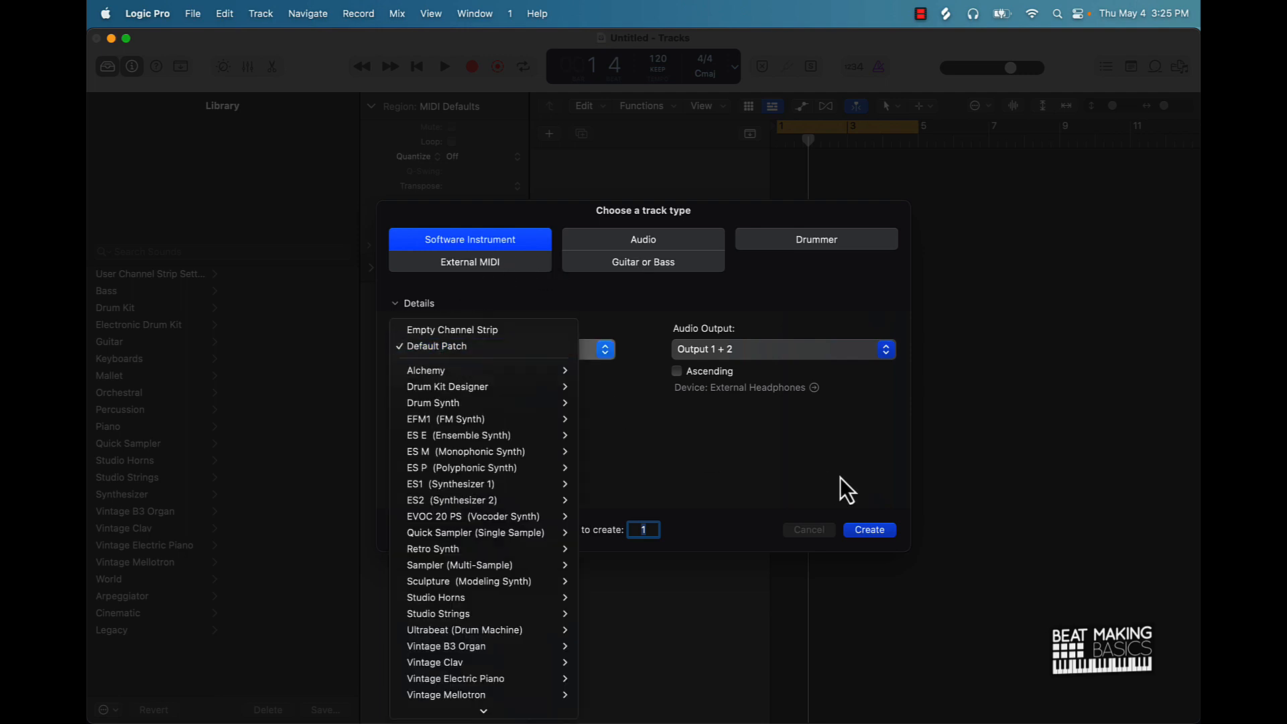
click(869, 528)
click(870, 528)
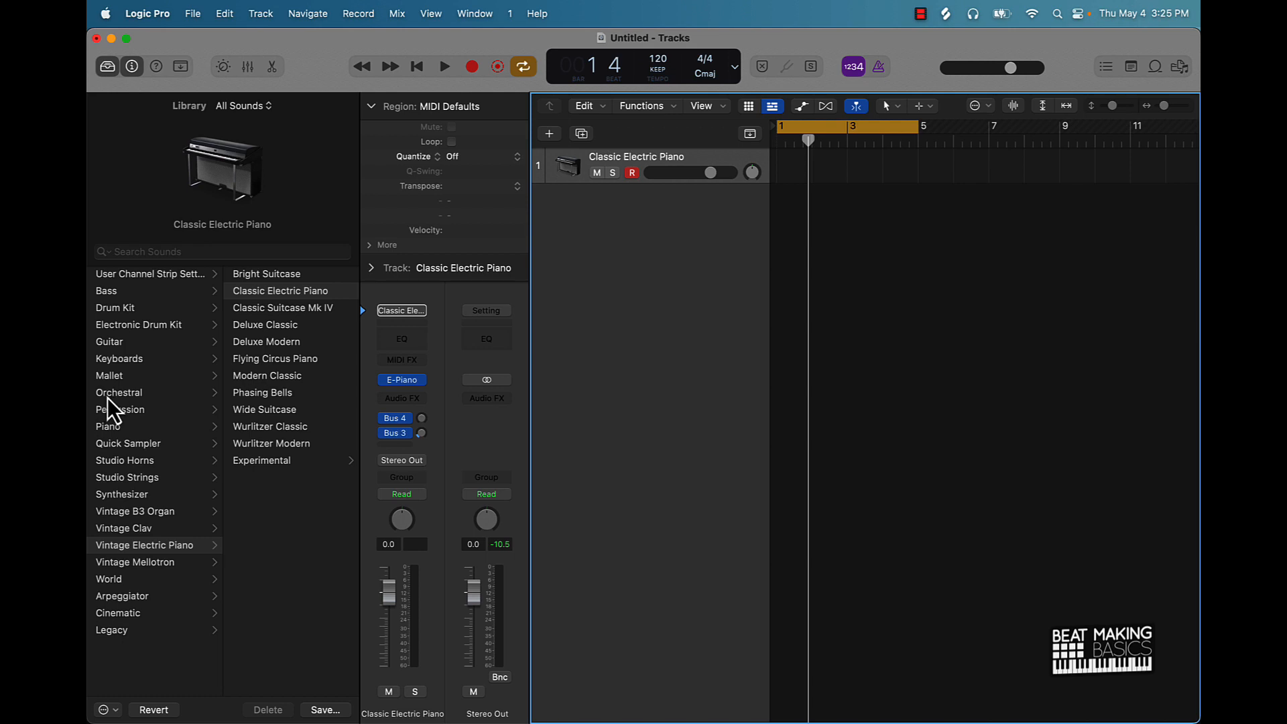
- Load the Full Brass patch from the Orchestral Brass sounds in the library onto the track
click(143, 396)
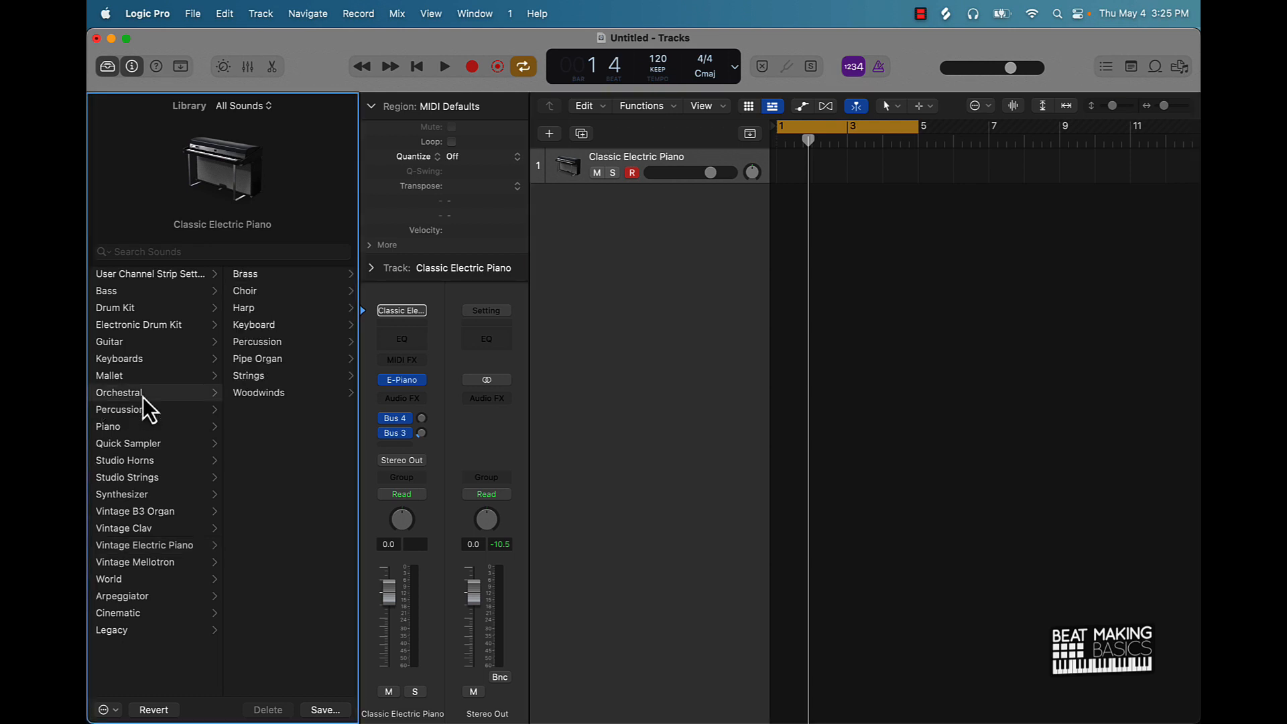
click(108, 67)
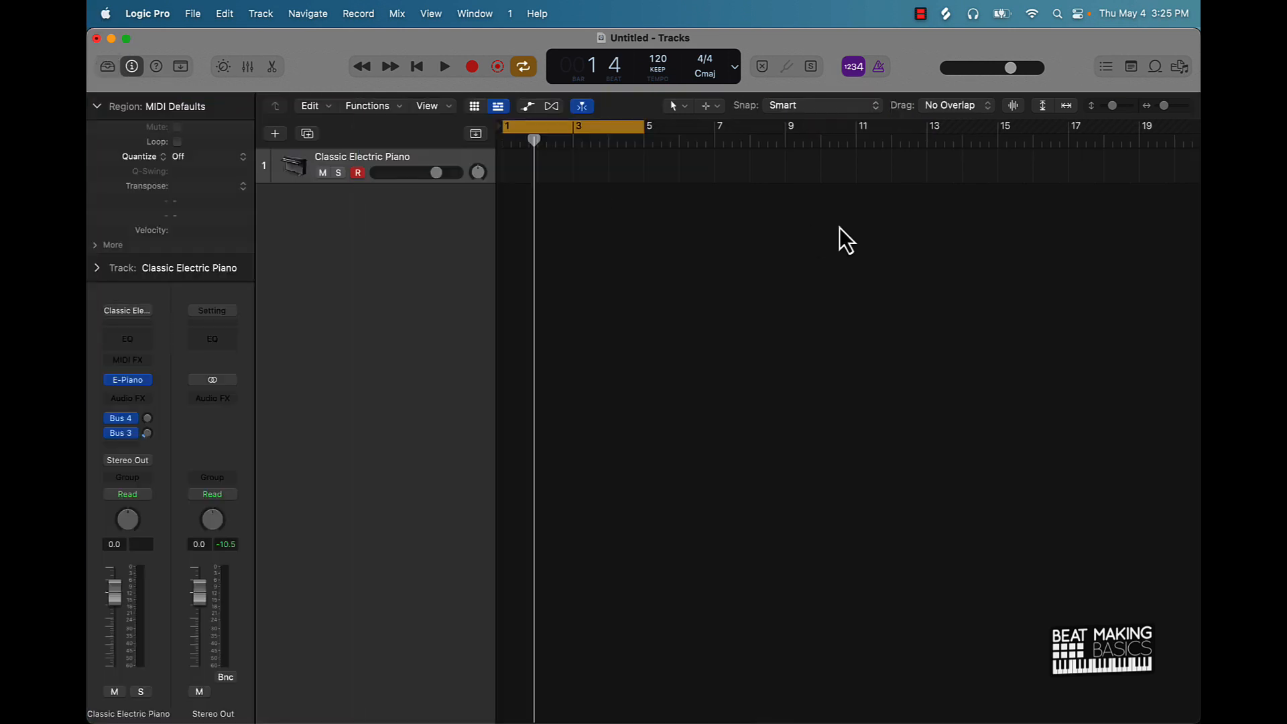
click(106, 69)
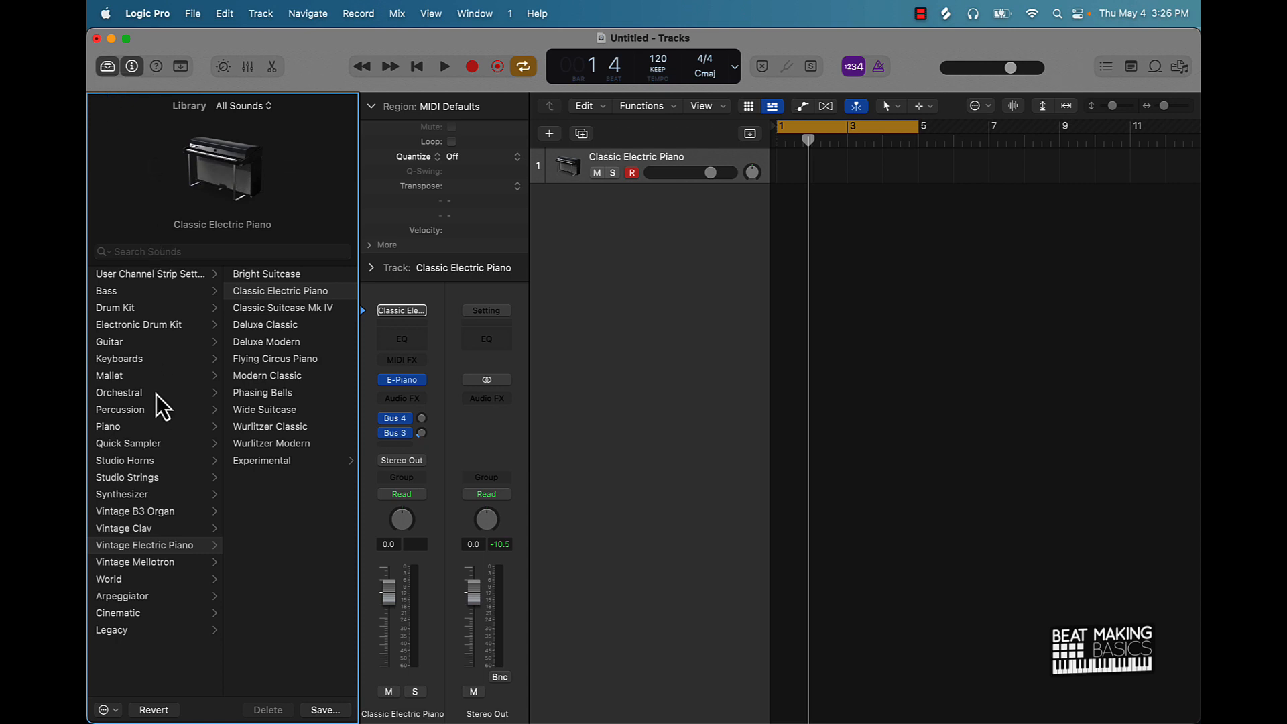
click(134, 394)
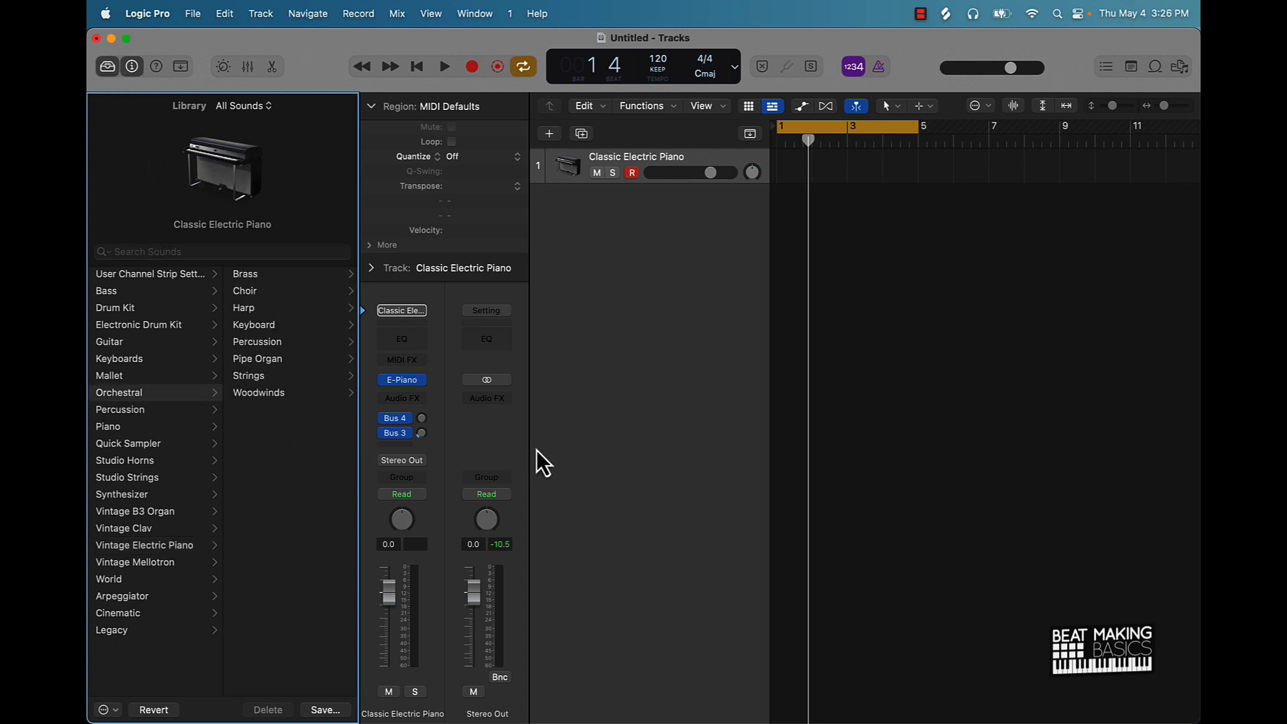
click(264, 276)
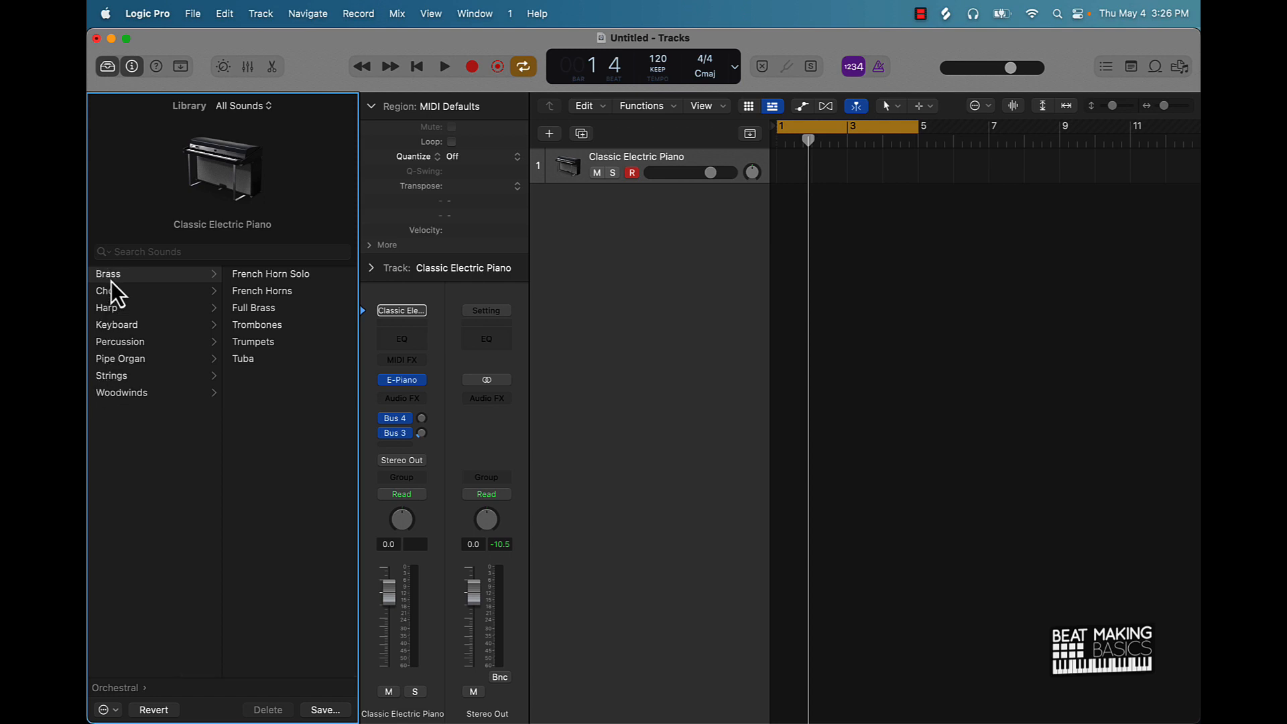
scroll(147, 284, left, 3)
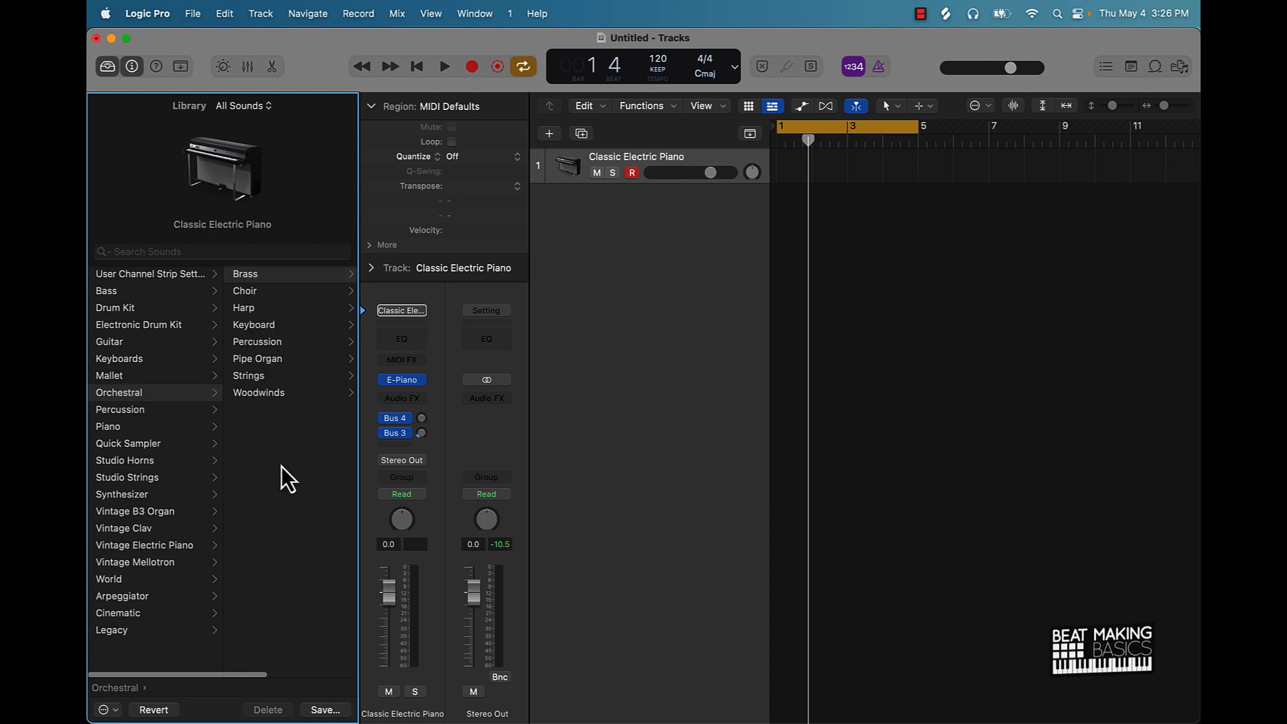
click(632, 176)
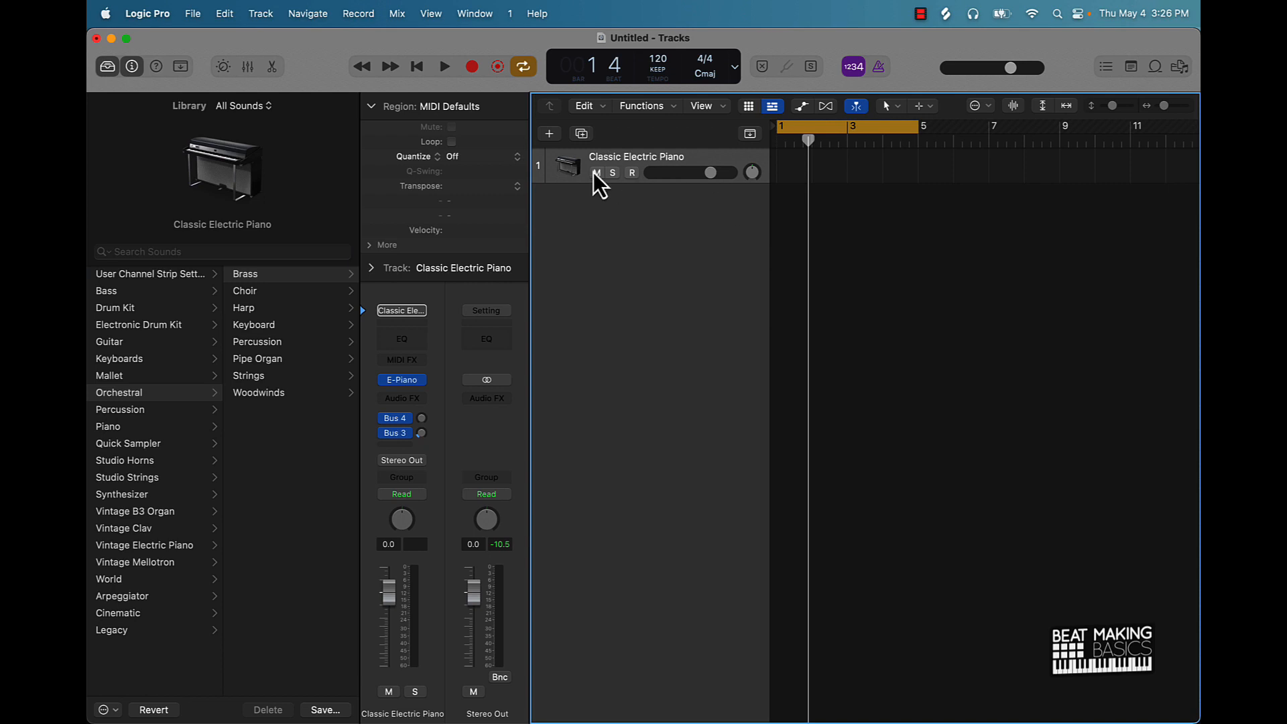
scroll(268, 287, right, 3)
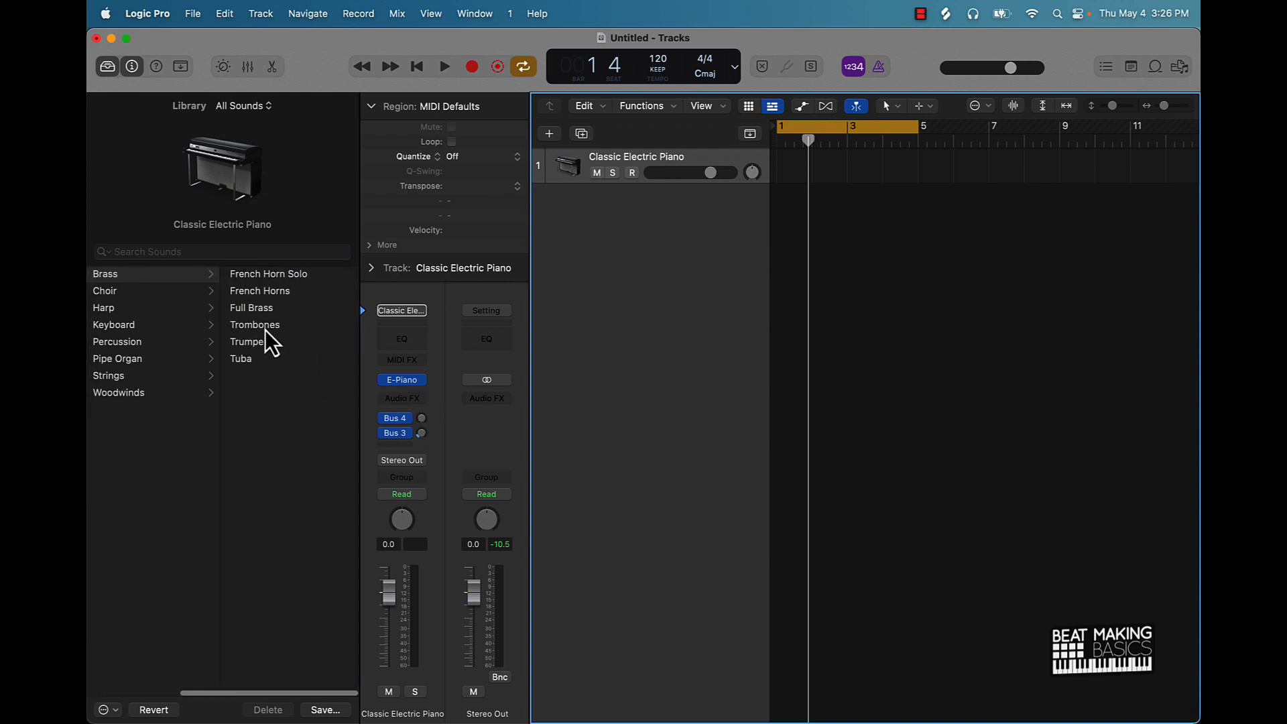
click(267, 312)
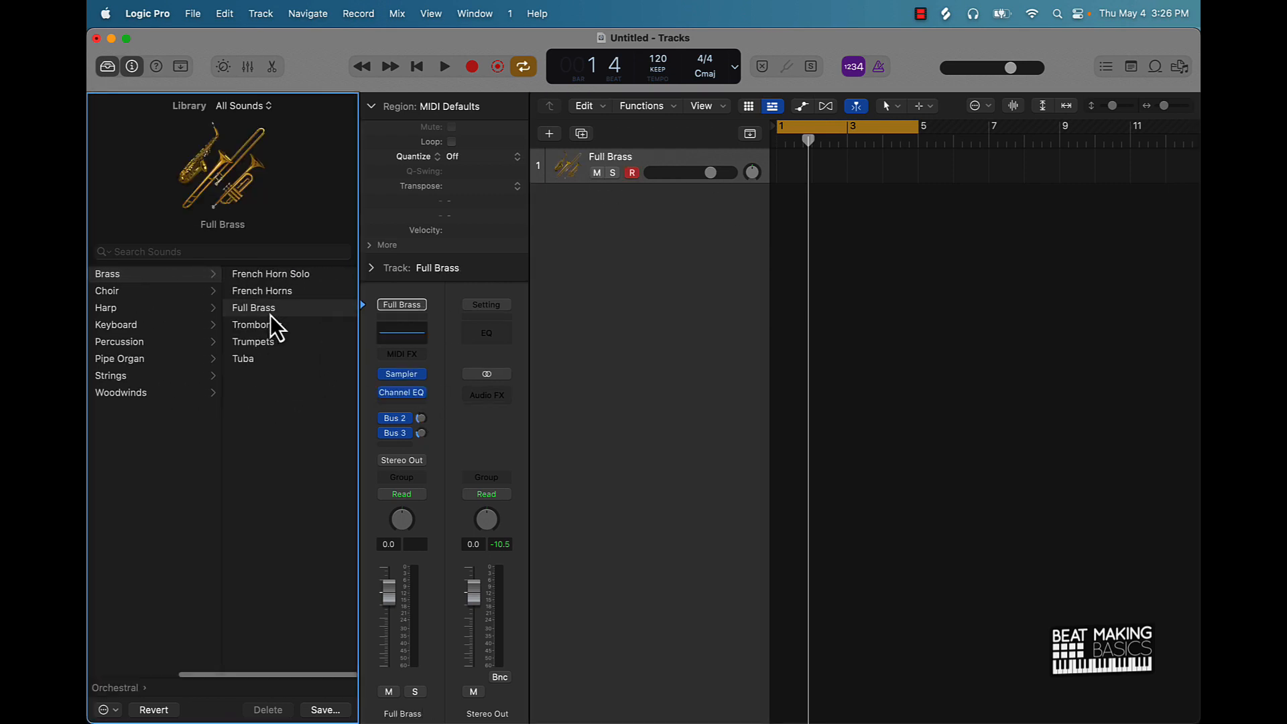
- Open the Piano Roll and draw a C3 note at the start of bar 1
click(282, 73)
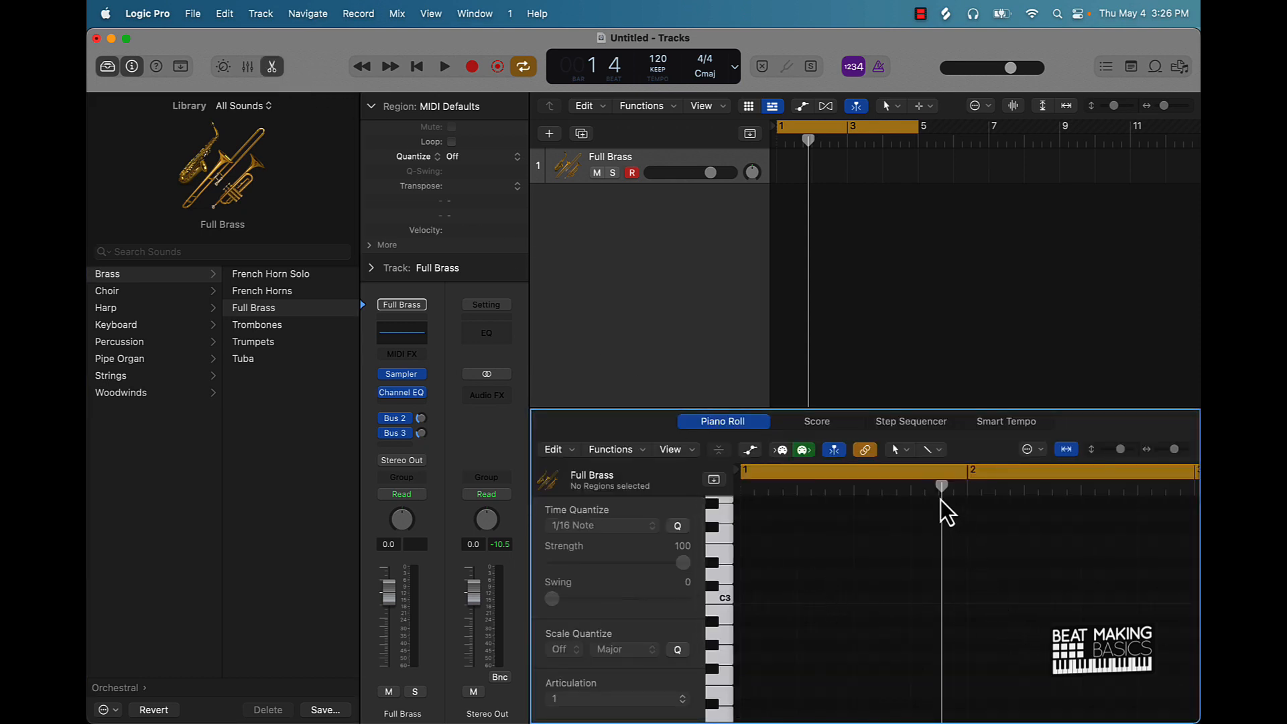
drag(940, 484, 1133, 523)
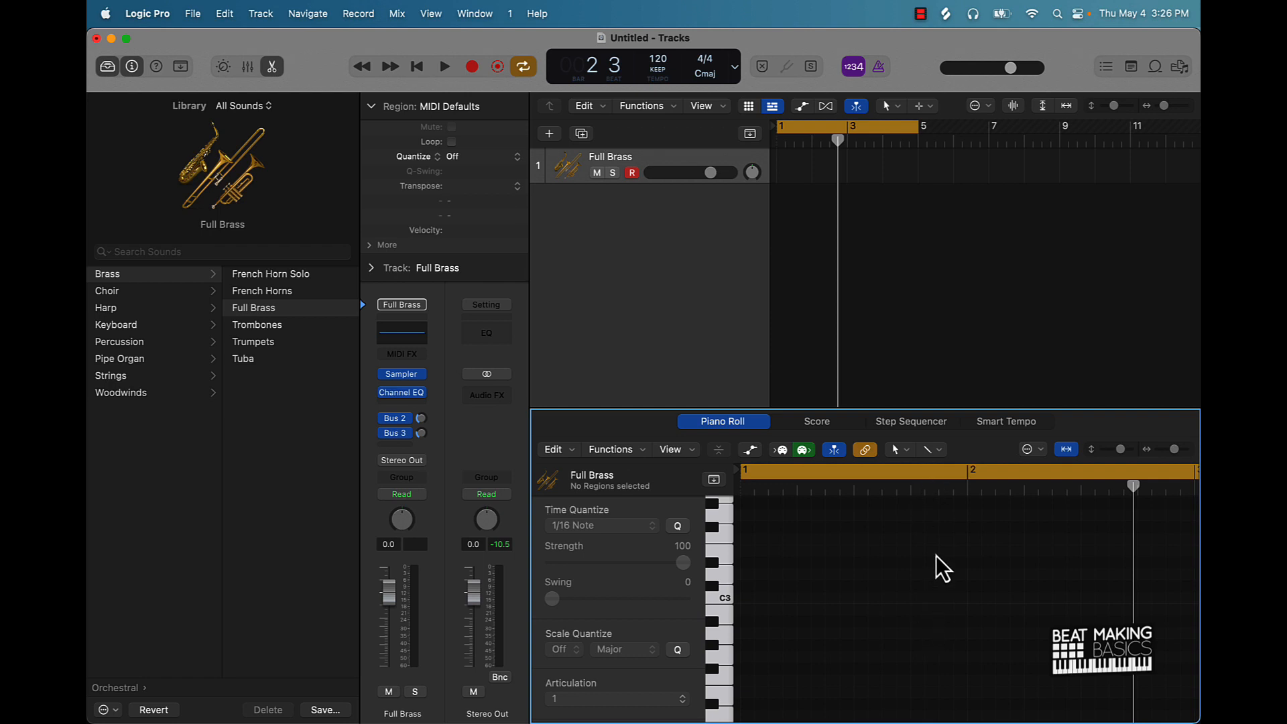
drag(1133, 486, 744, 567)
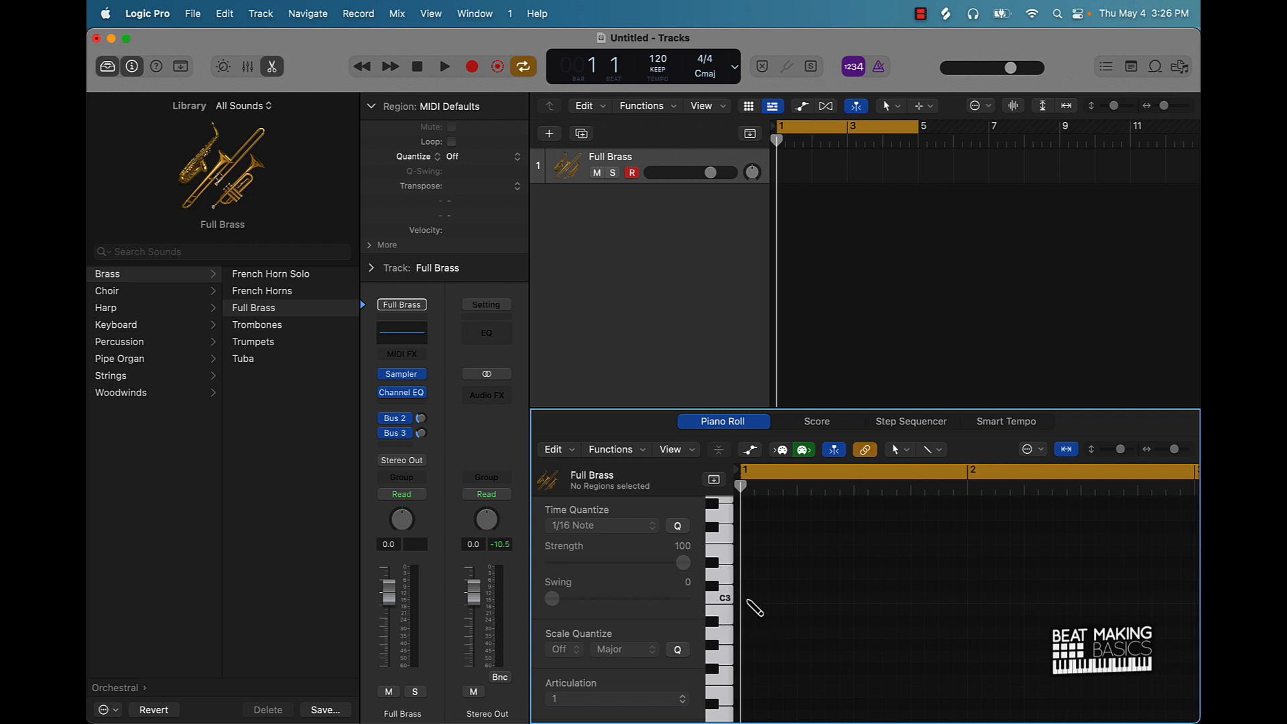
click(748, 600)
scroll(883, 618, right, 5)
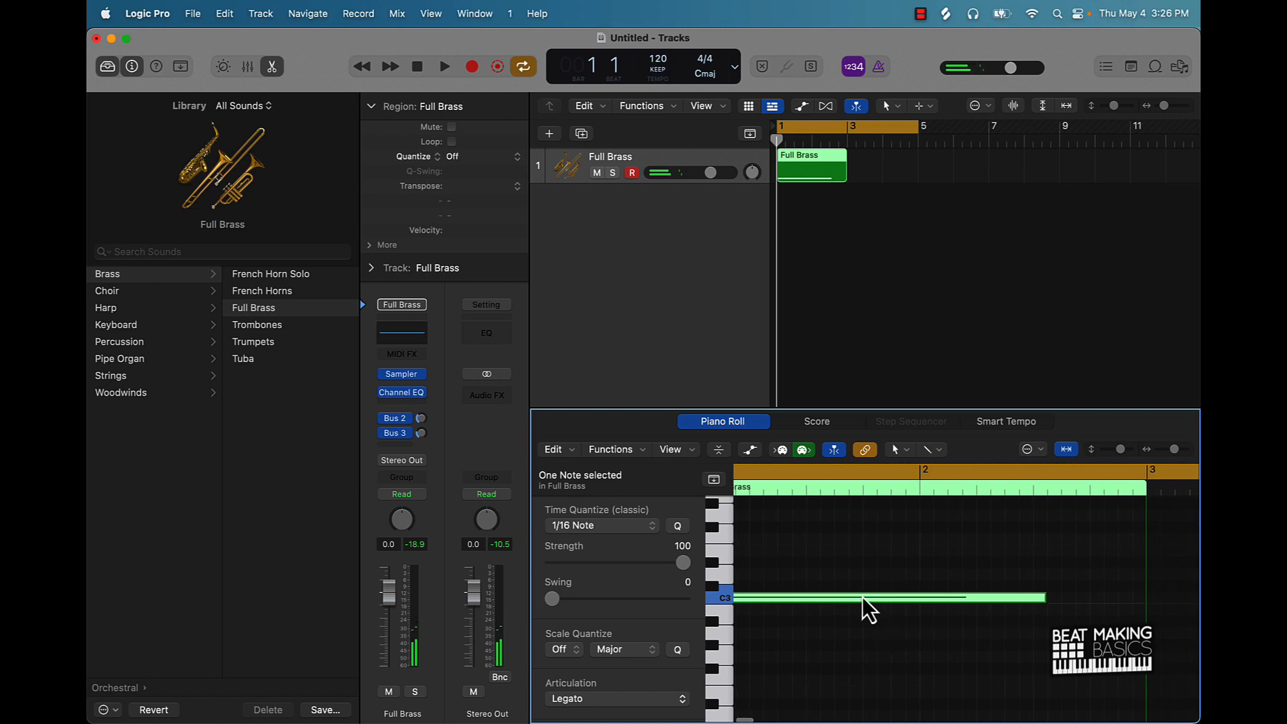
- Lengthen the Full Brass region to 4 bars and extend the C3 note to the region's end with Force Legato
drag(839, 165, 919, 176)
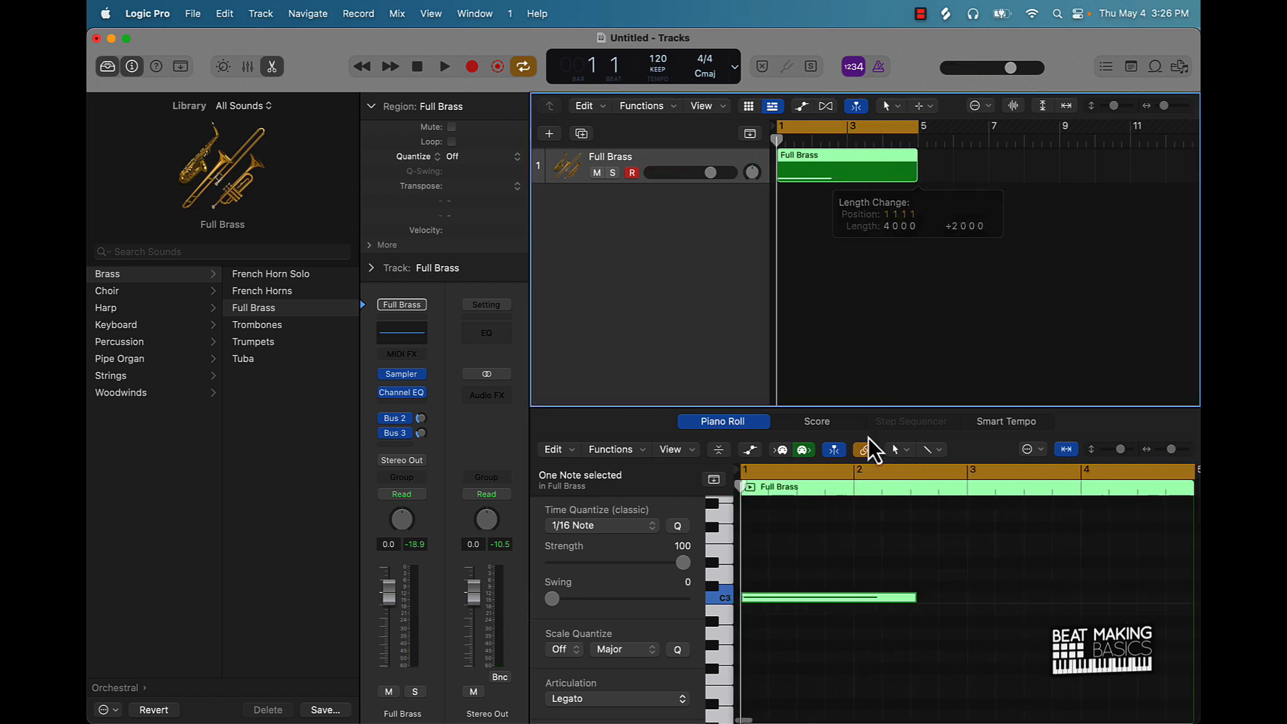
right_click(858, 596)
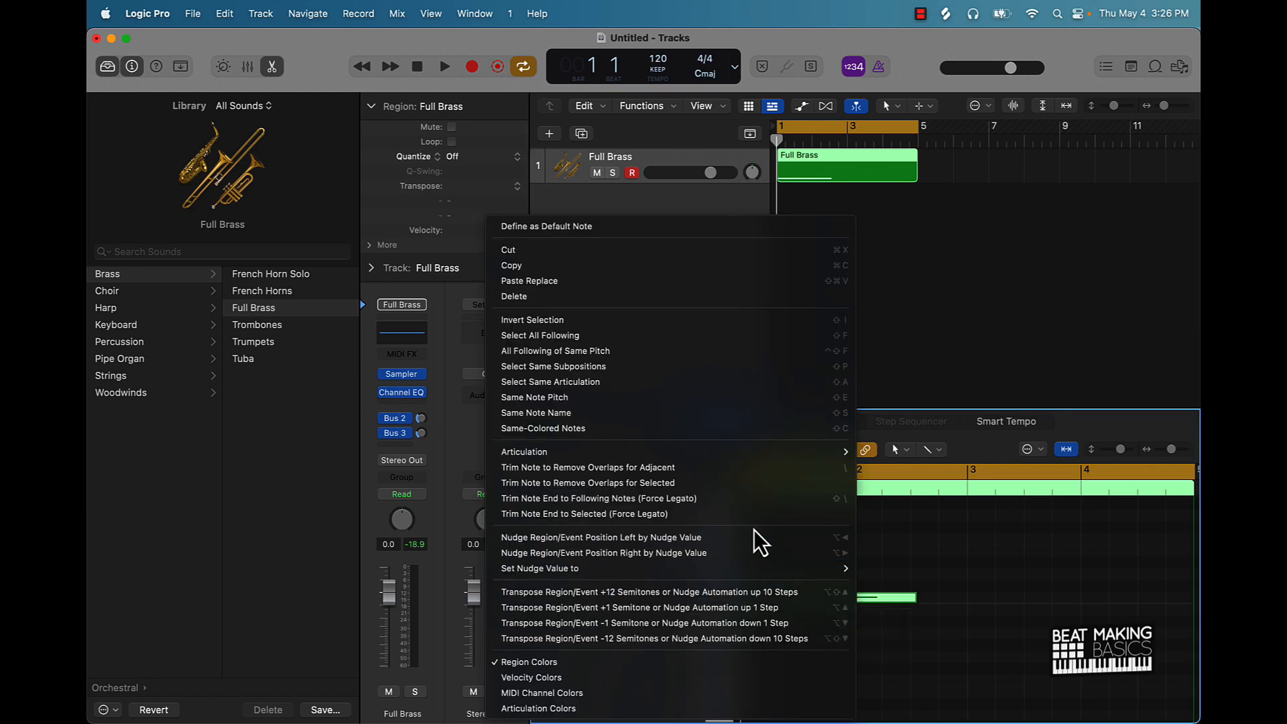
click(726, 500)
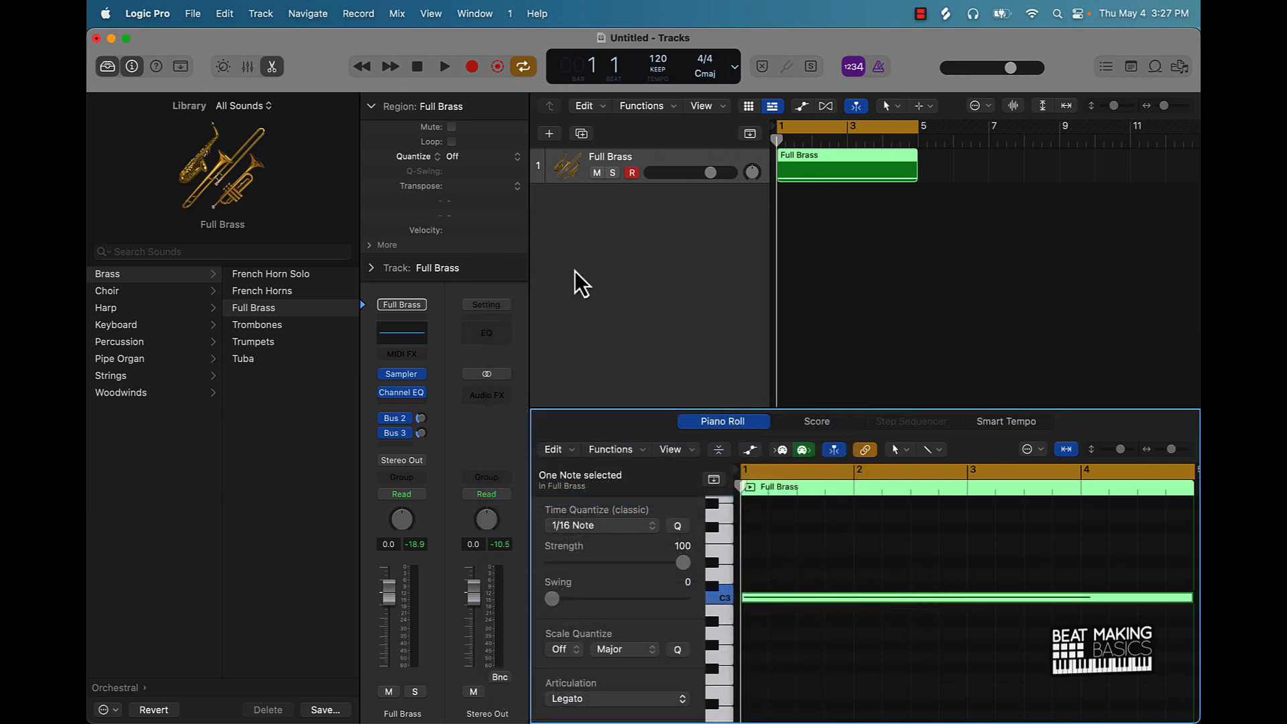
- Hide the sound library and enlarge the Piano Roll editor to make more room for the notes
click(107, 66)
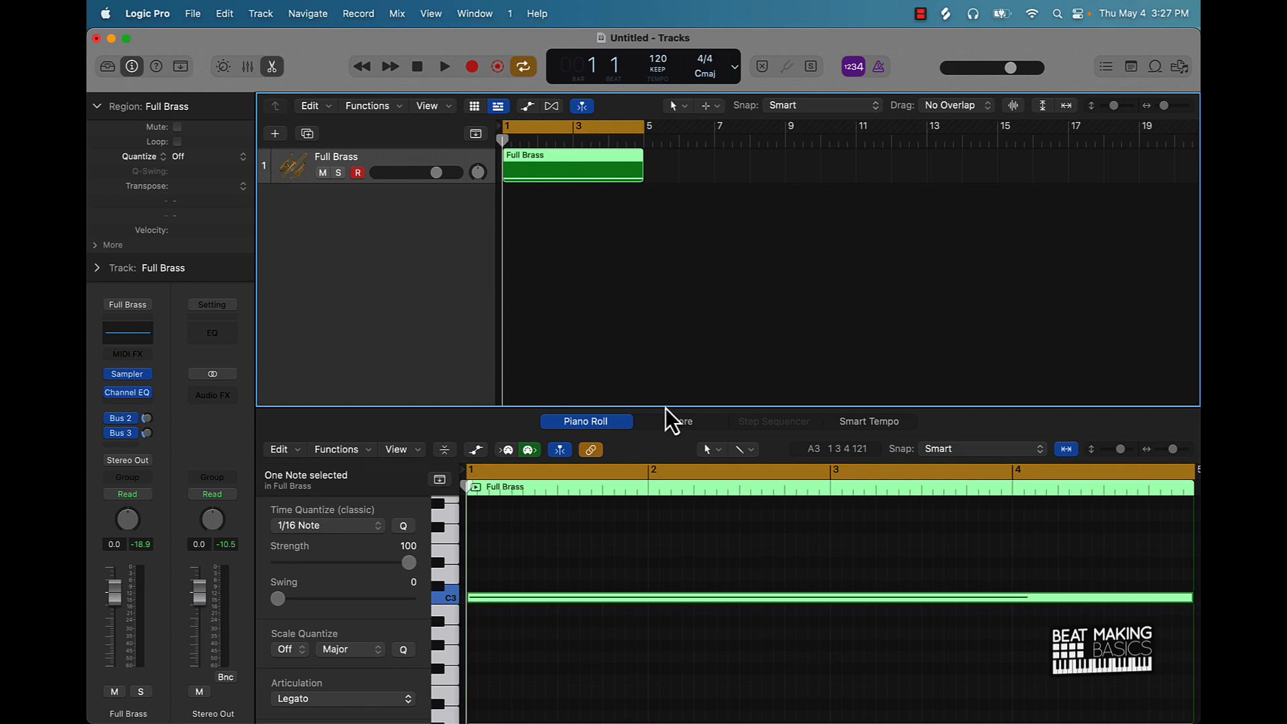
drag(665, 409, 661, 290)
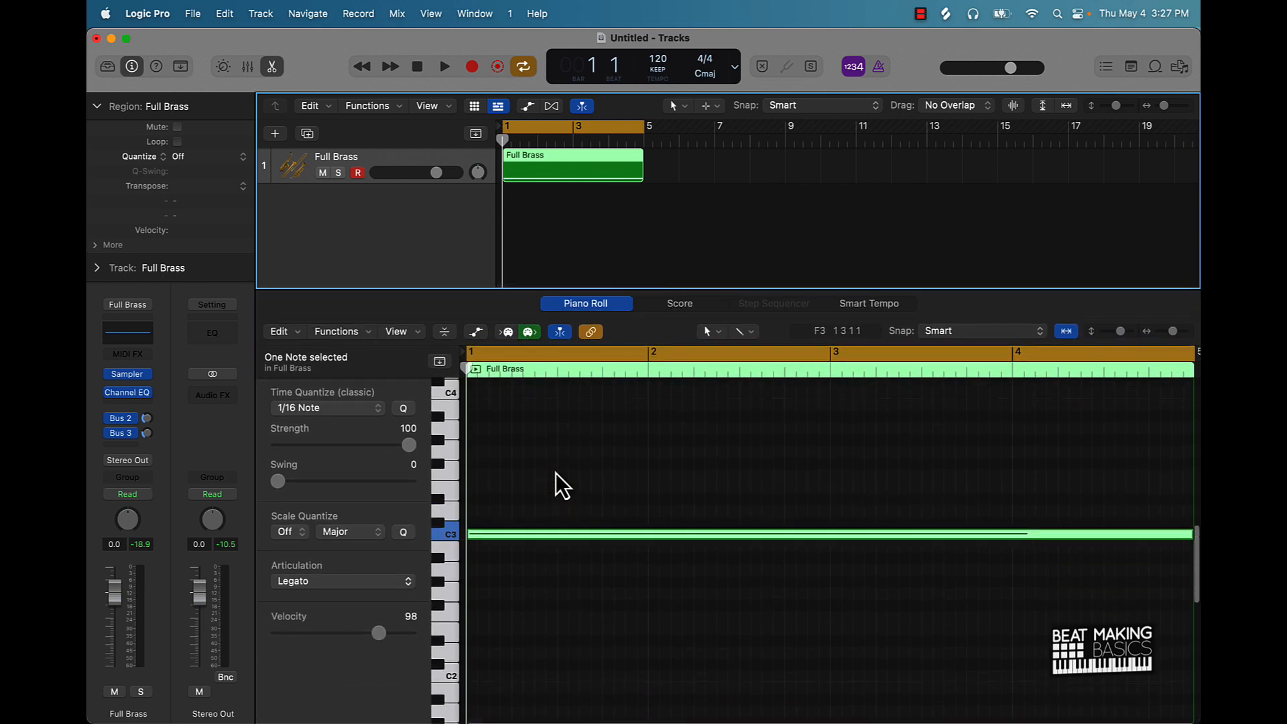
scroll(561, 484, up, 3)
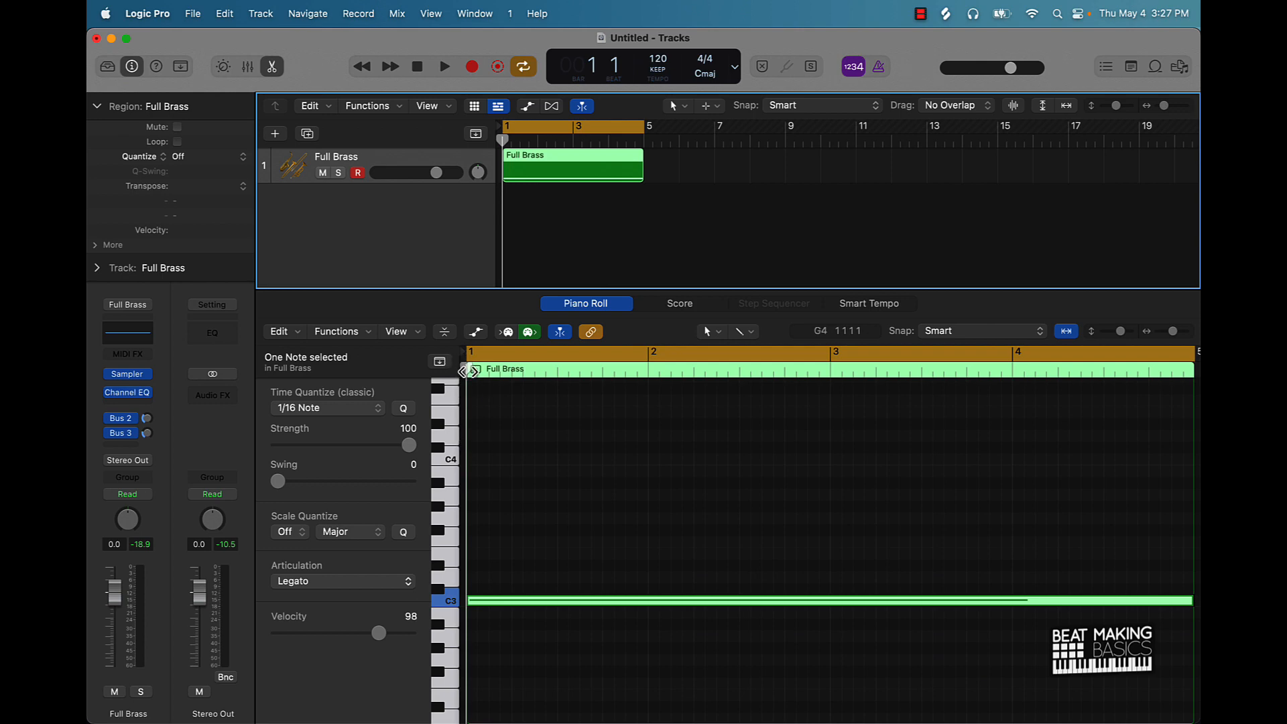
- Play the sustained C3 note from bar 1 to find where the pitch should change
click(467, 369)
key(space)
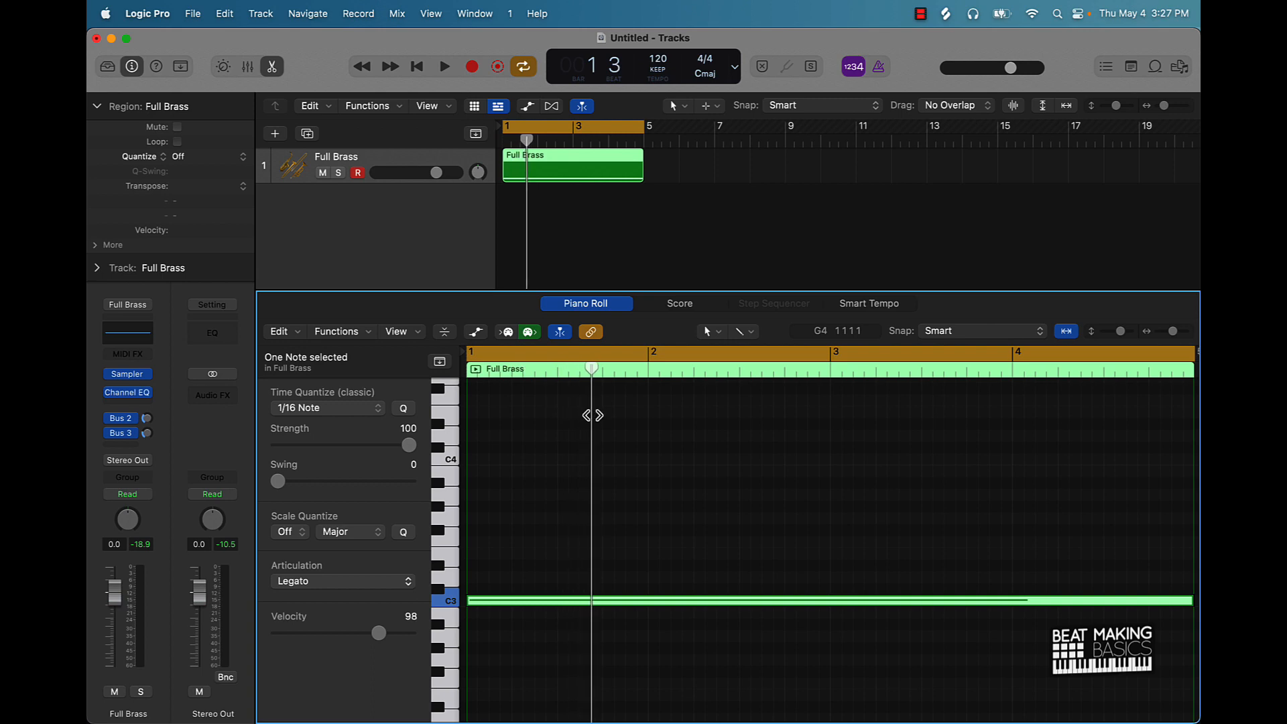
drag(682, 451, 527, 457)
key(Return)
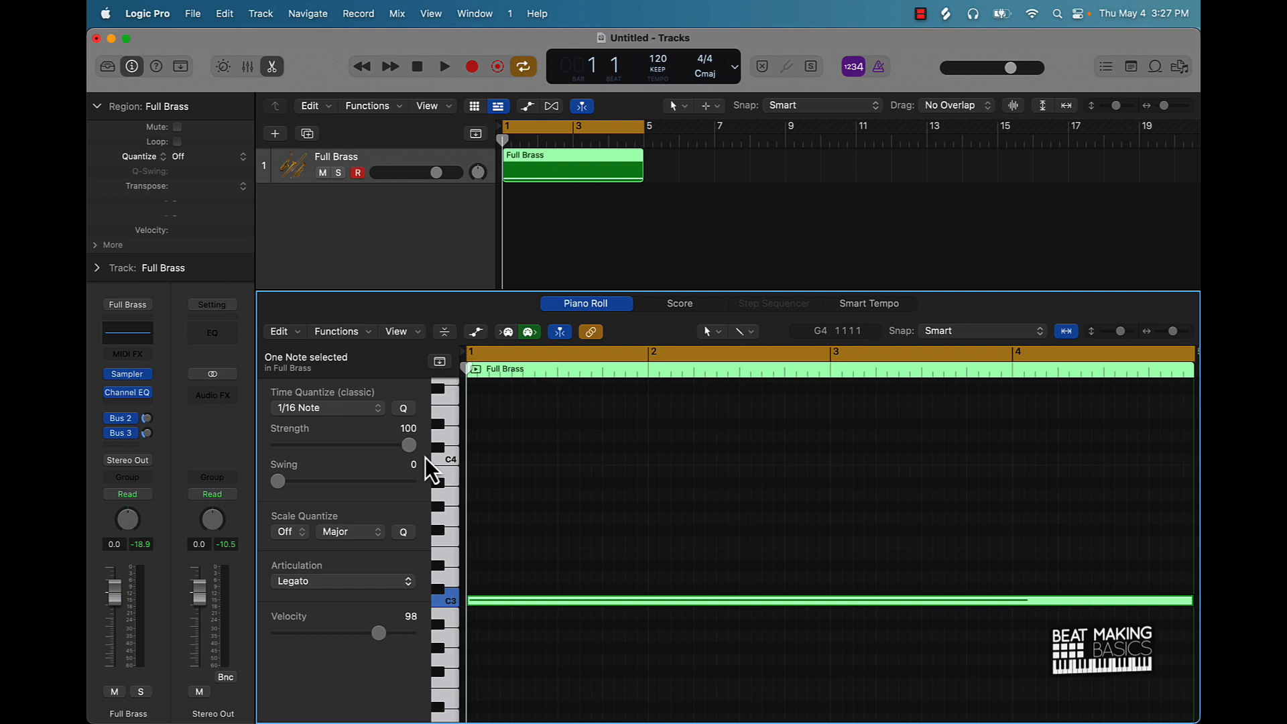
key(space)
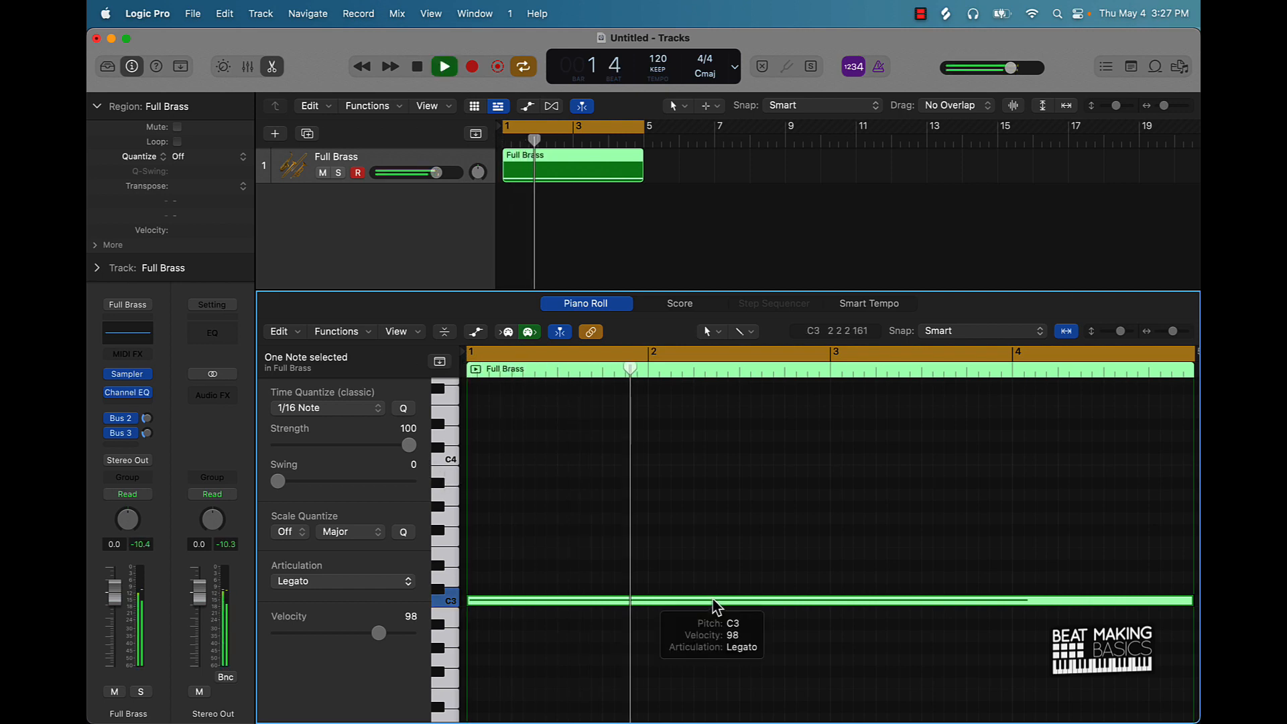
key(space)
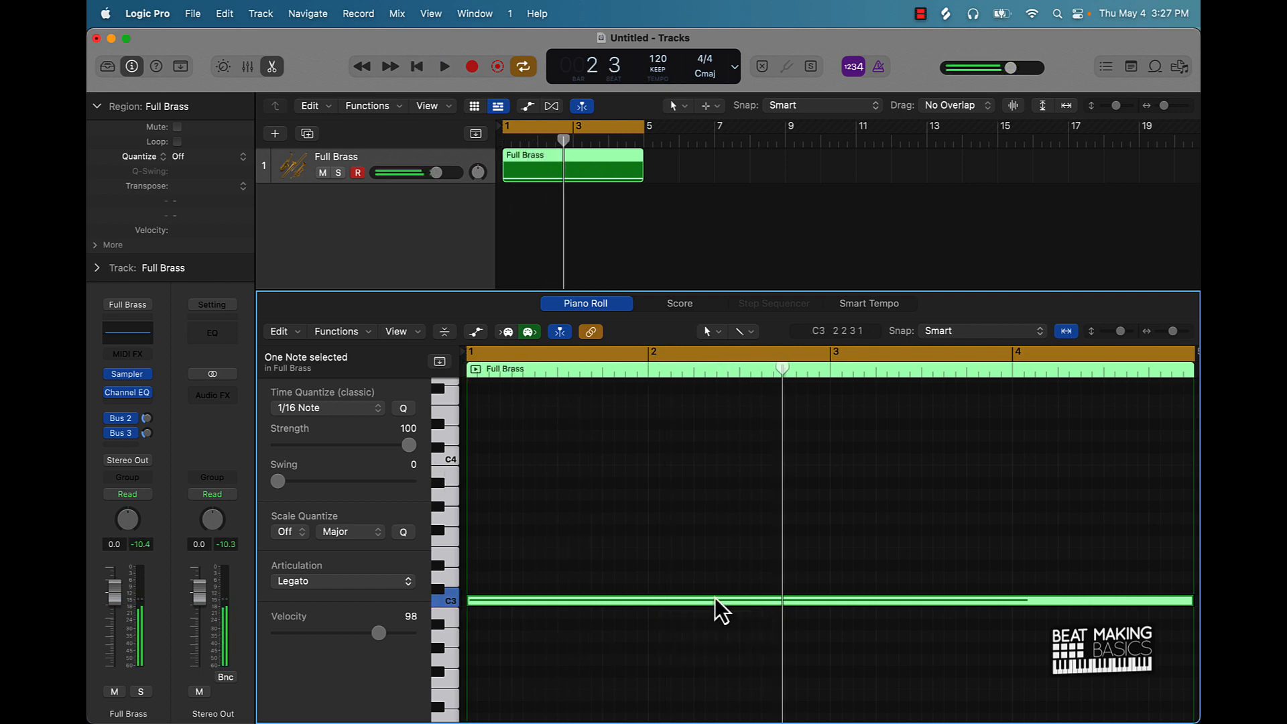
key(space)
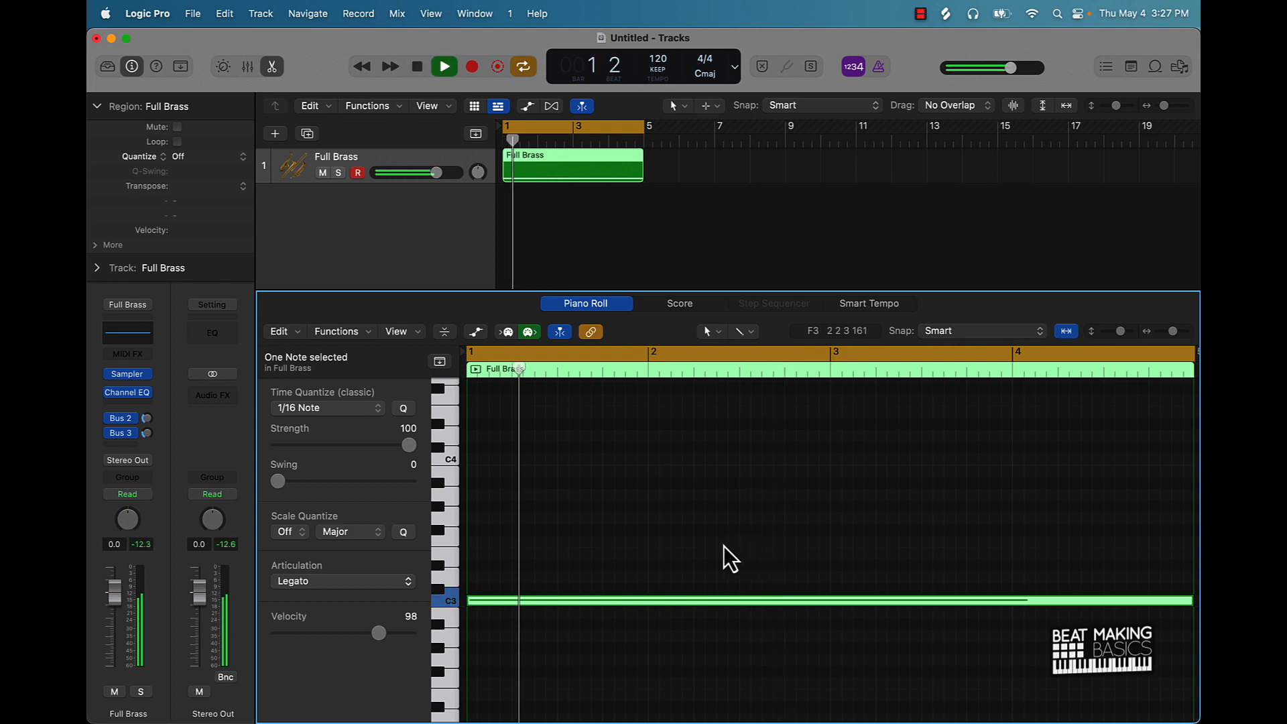
key(space)
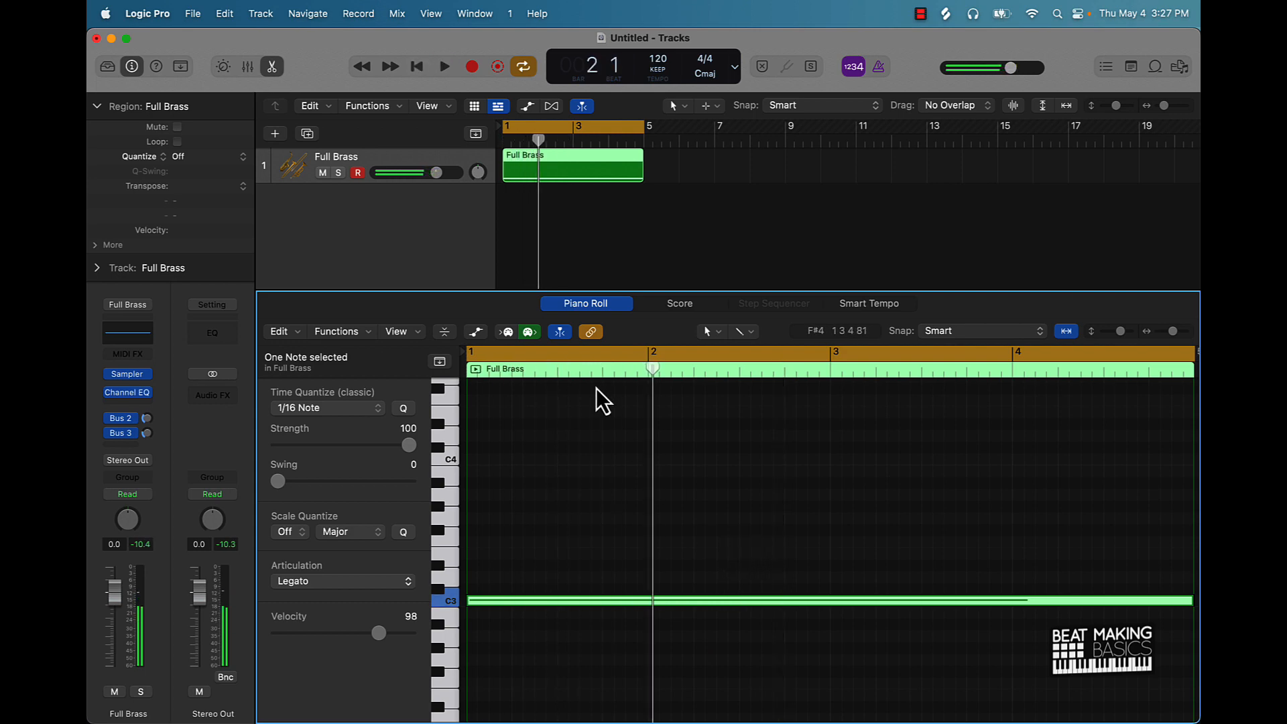
- Split the C3 note at bar 2 and transpose the second part up two semitones
click(648, 370)
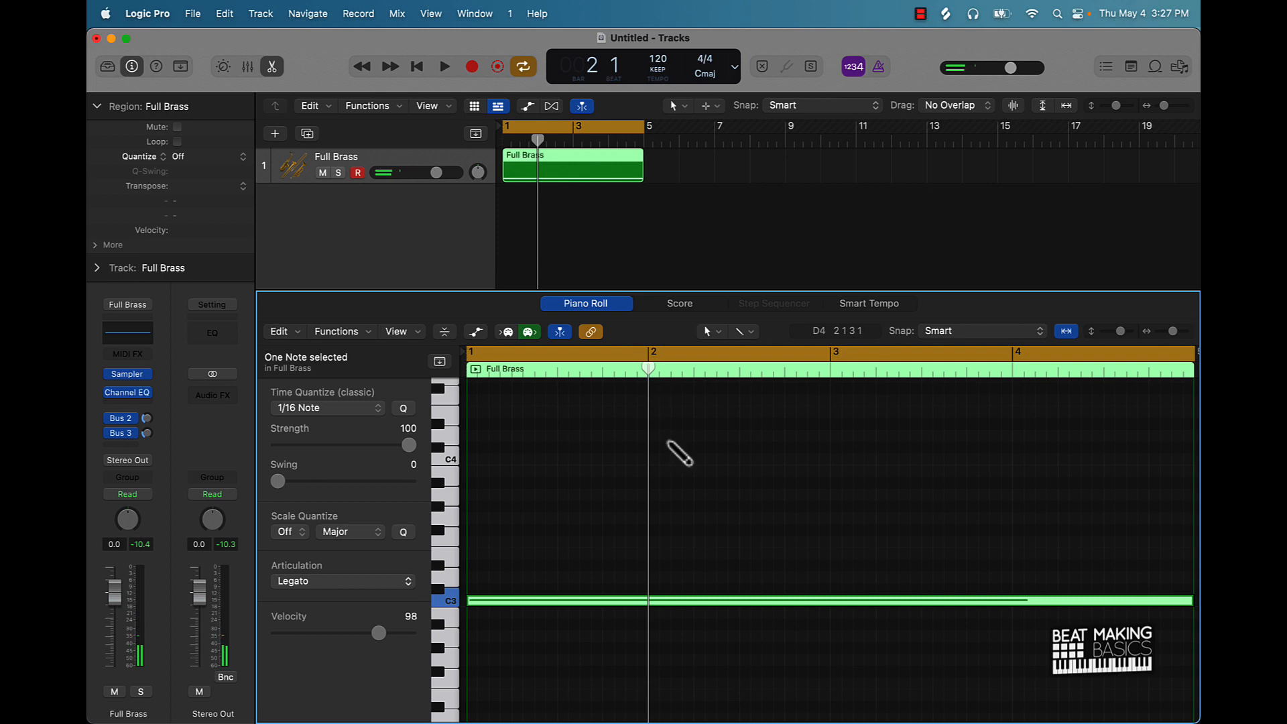
key(super+t)
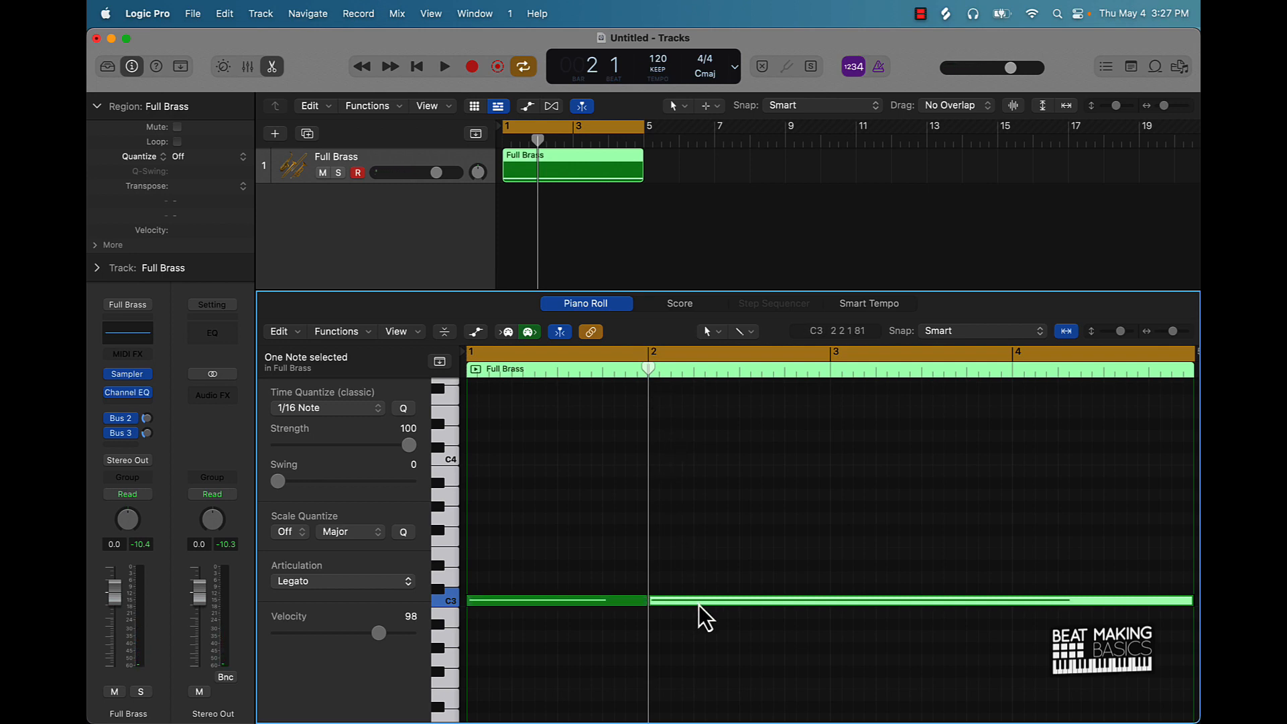
key(alt+Up)
key(alt+Up)
- Play on to about beat 3 of bar 2, split the raised note there and transpose its last part down six semitones to G#2
key(space)
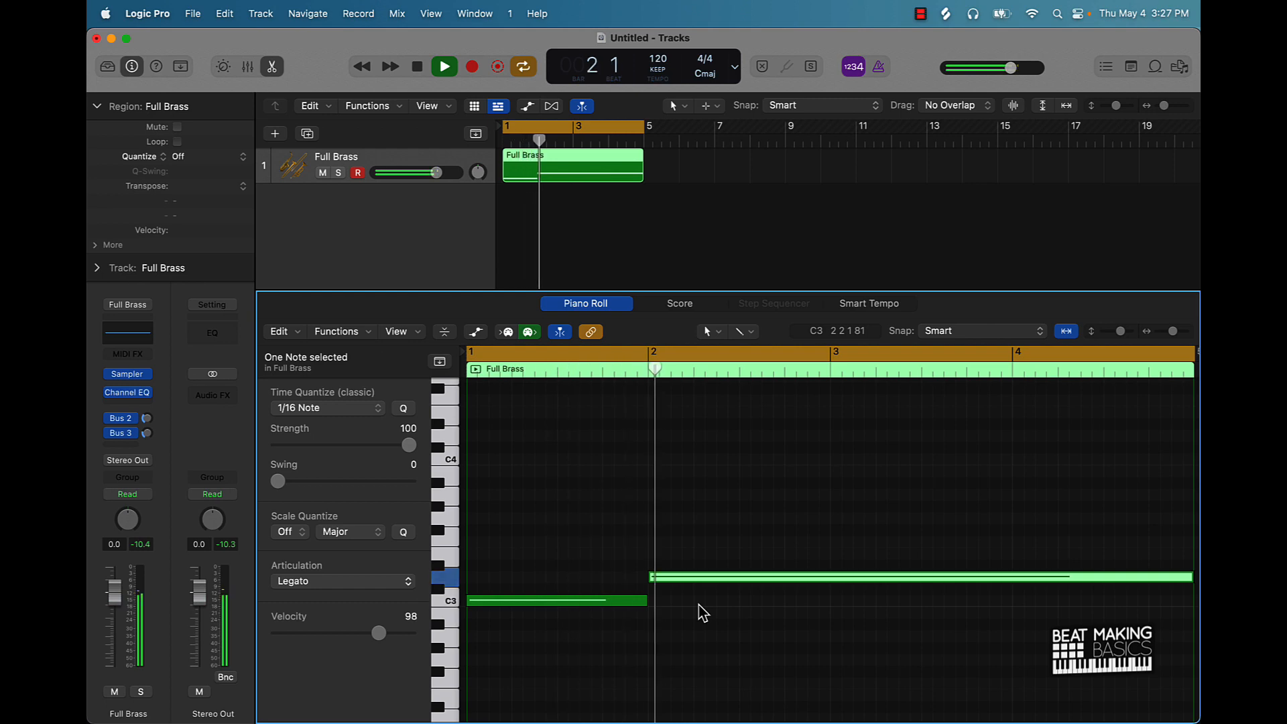
key(space)
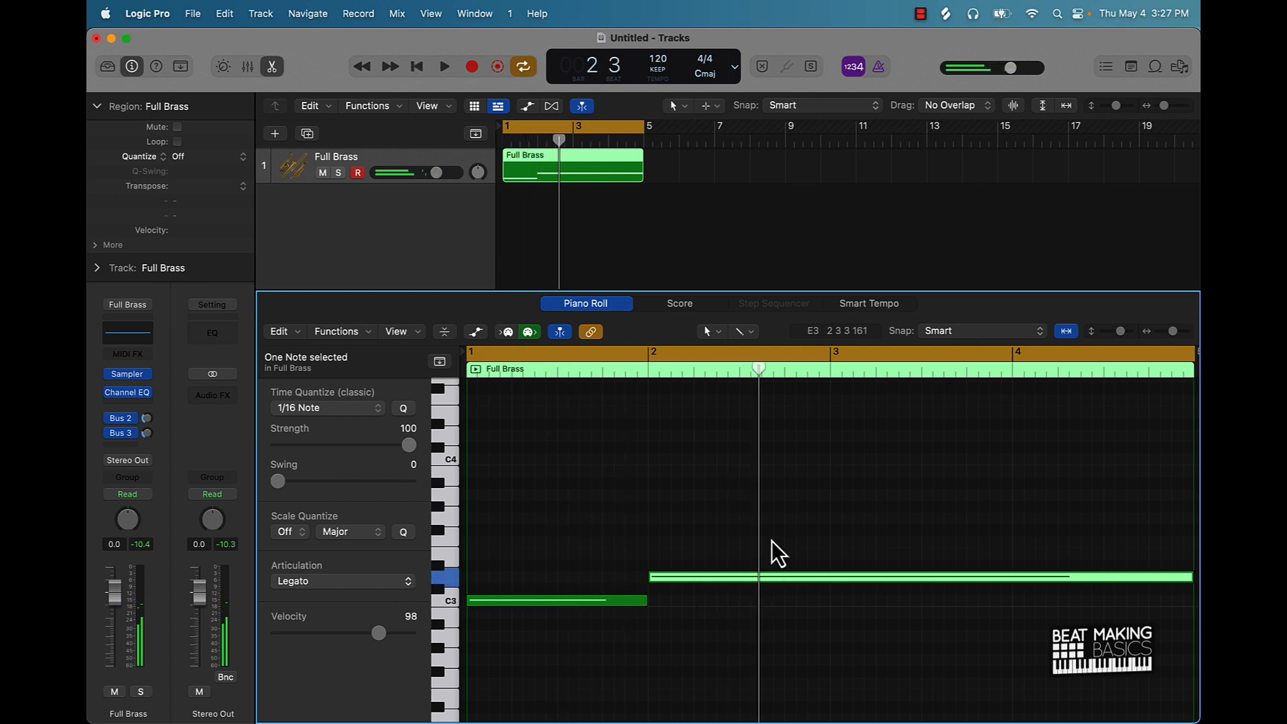
drag(758, 368, 762, 368)
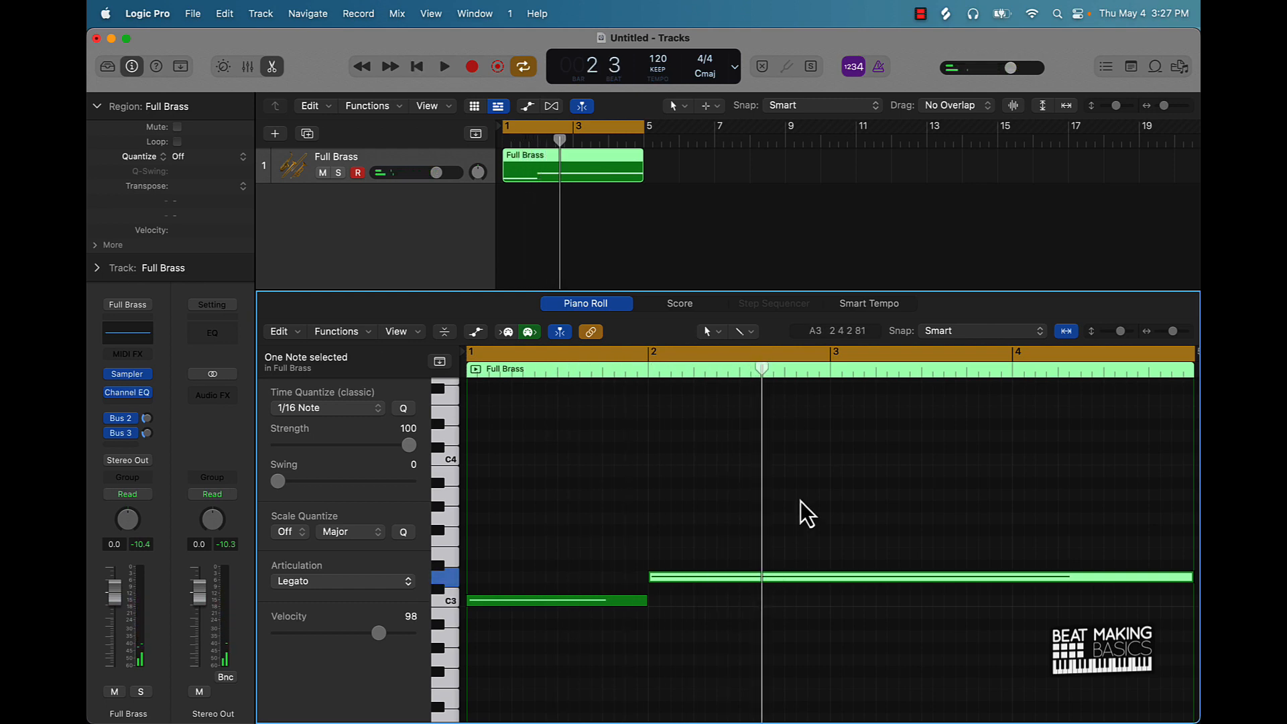
key(super+t)
key(alt+Down)
key(alt+Down)
key(alt+Down)
key(alt+Down)
key(alt+Down)
key(alt+Down)
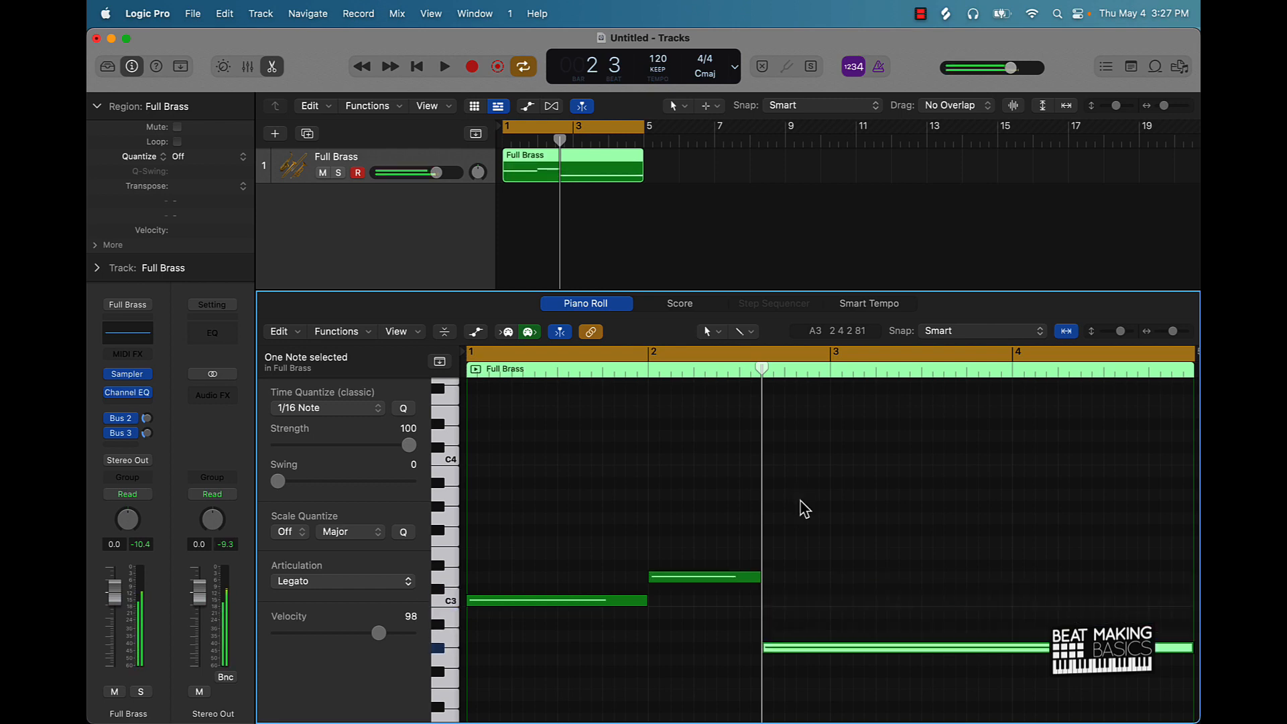
click(801, 501)
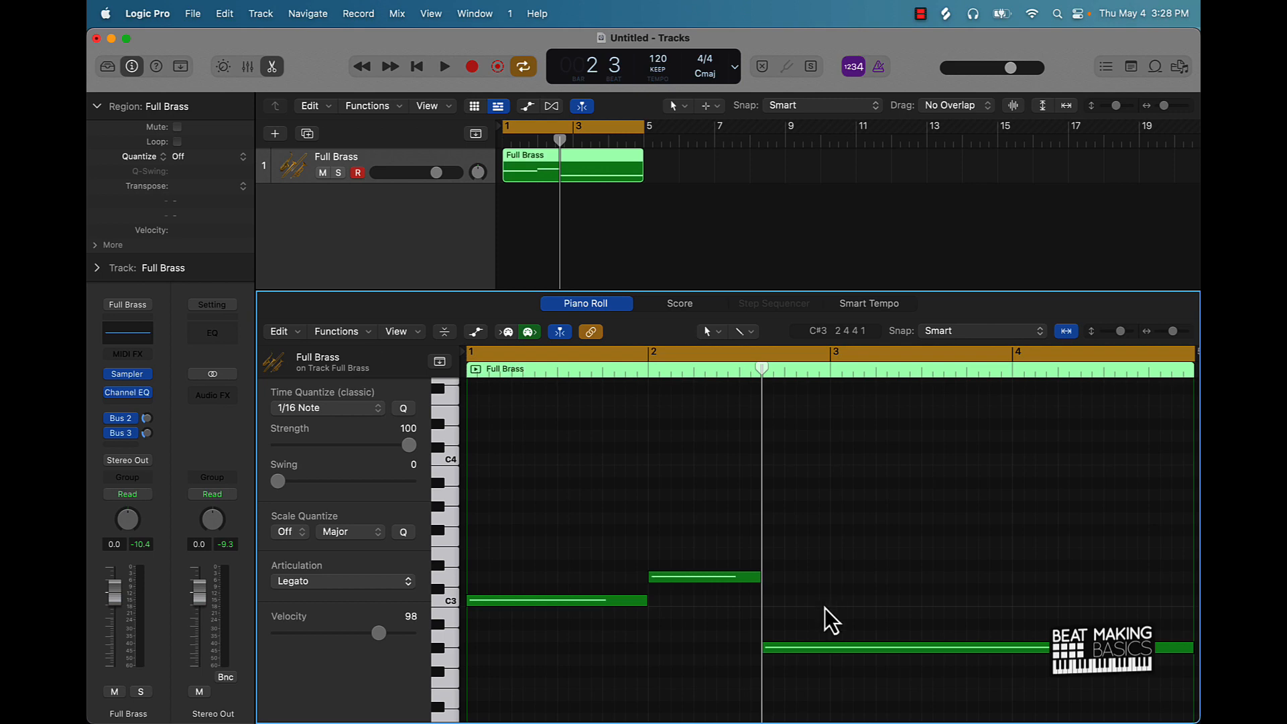
click(831, 648)
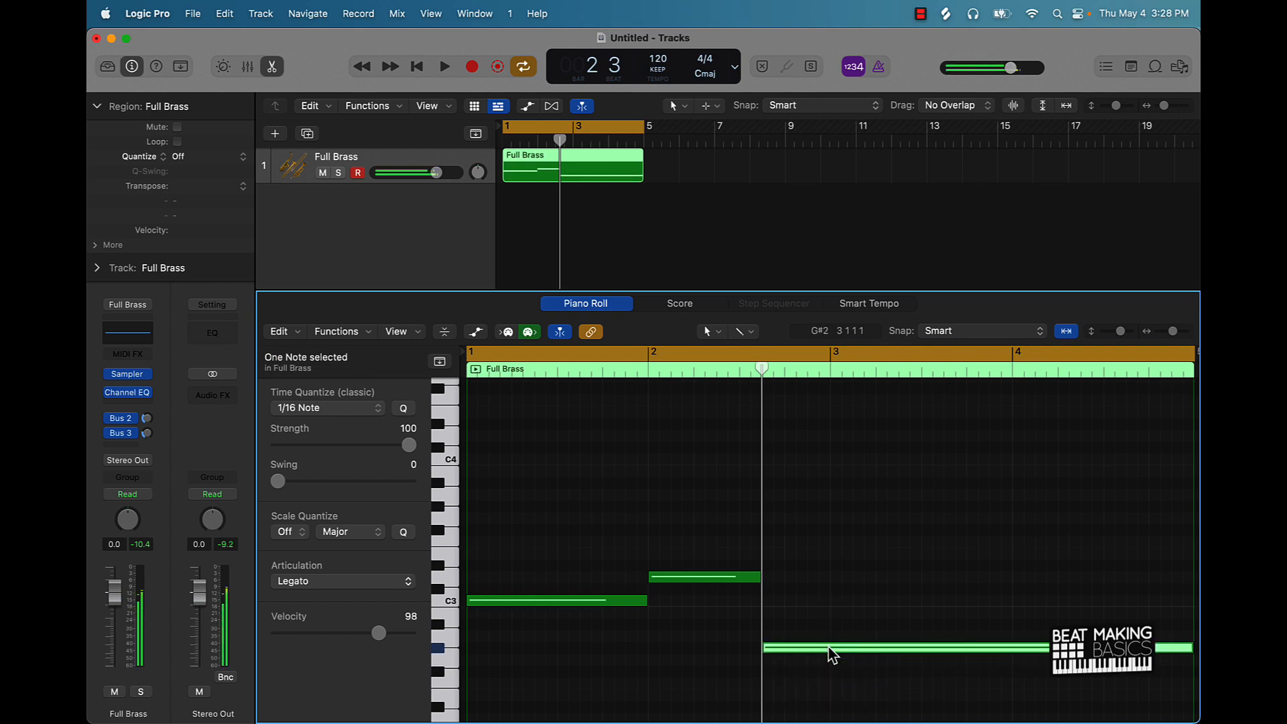
- Turn on the metronome and play the three-note melody to check its timing against the beat
click(863, 573)
key(space)
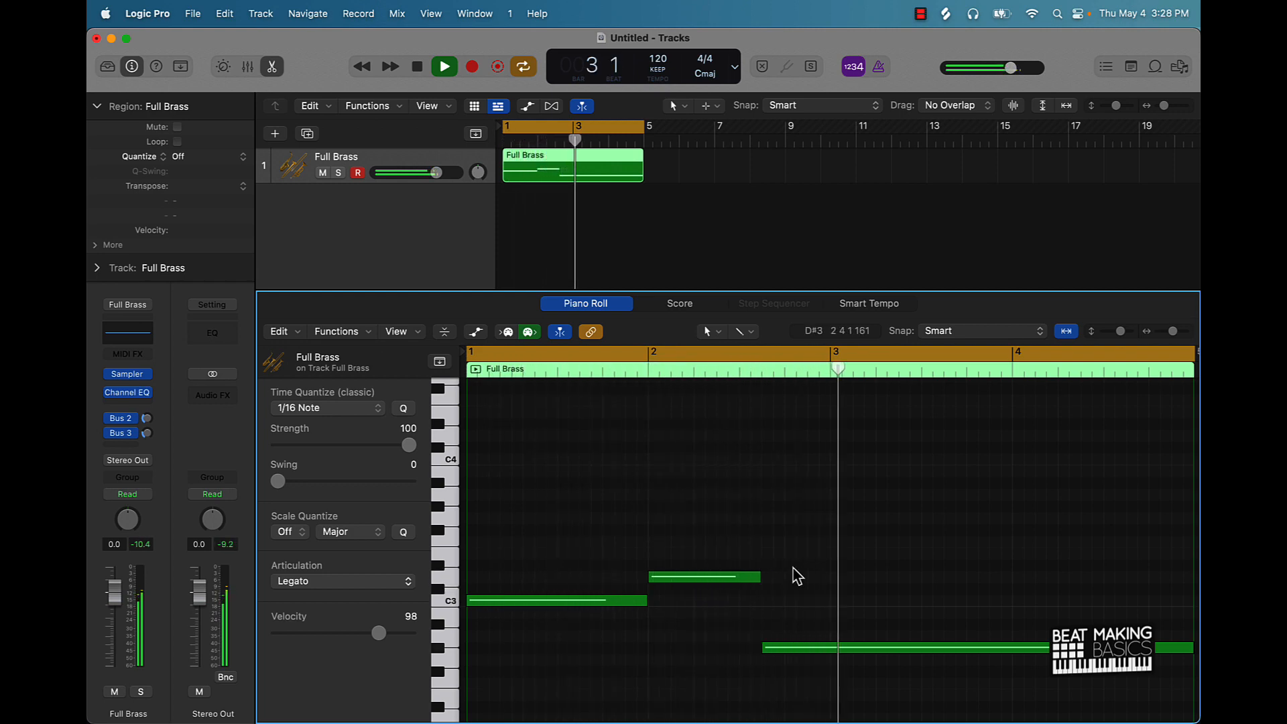
click(878, 66)
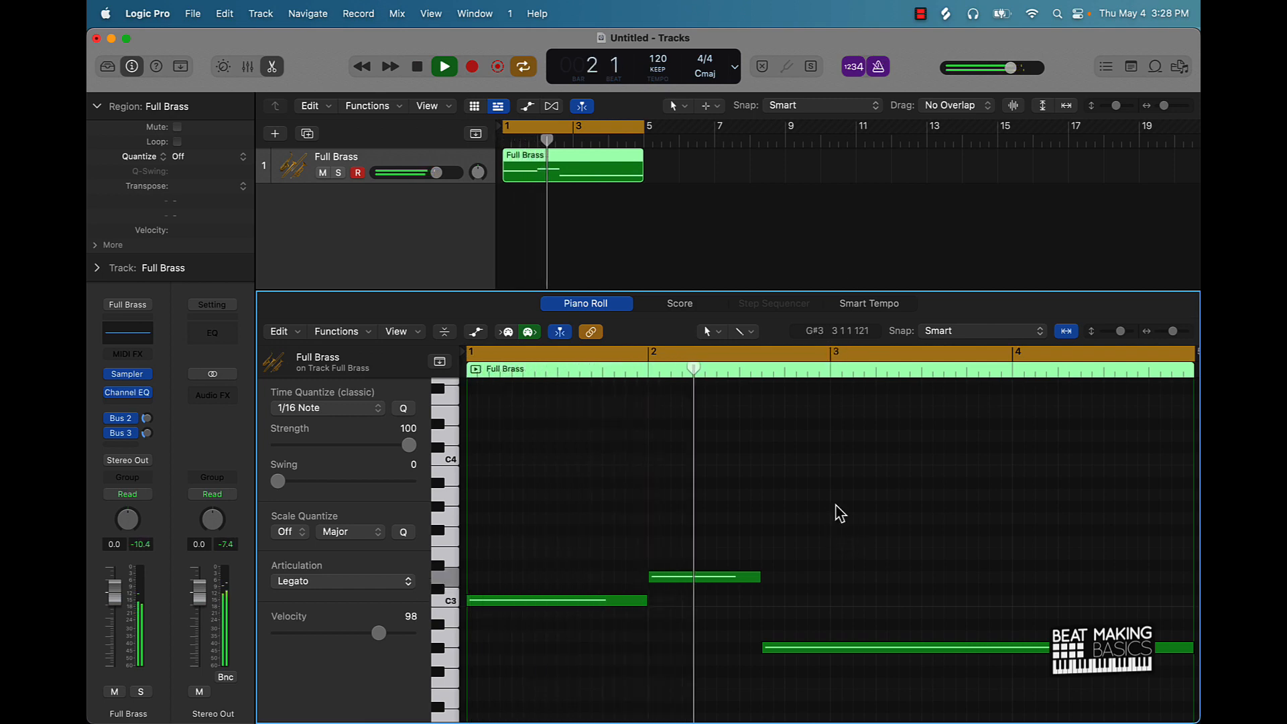
key(space)
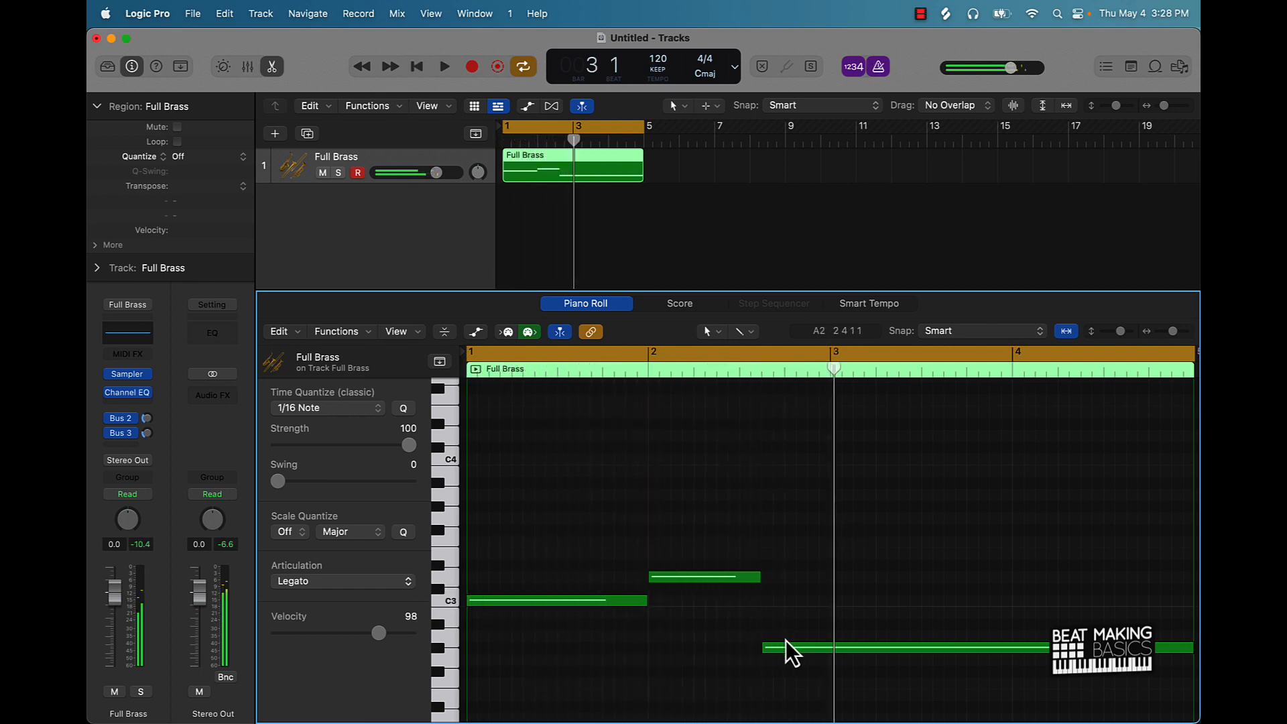
- Move the start of the G#2 note to bar 3, extend the D3 note up to it, and start playback
drag(764, 648, 815, 638)
drag(758, 577, 830, 573)
key(space)
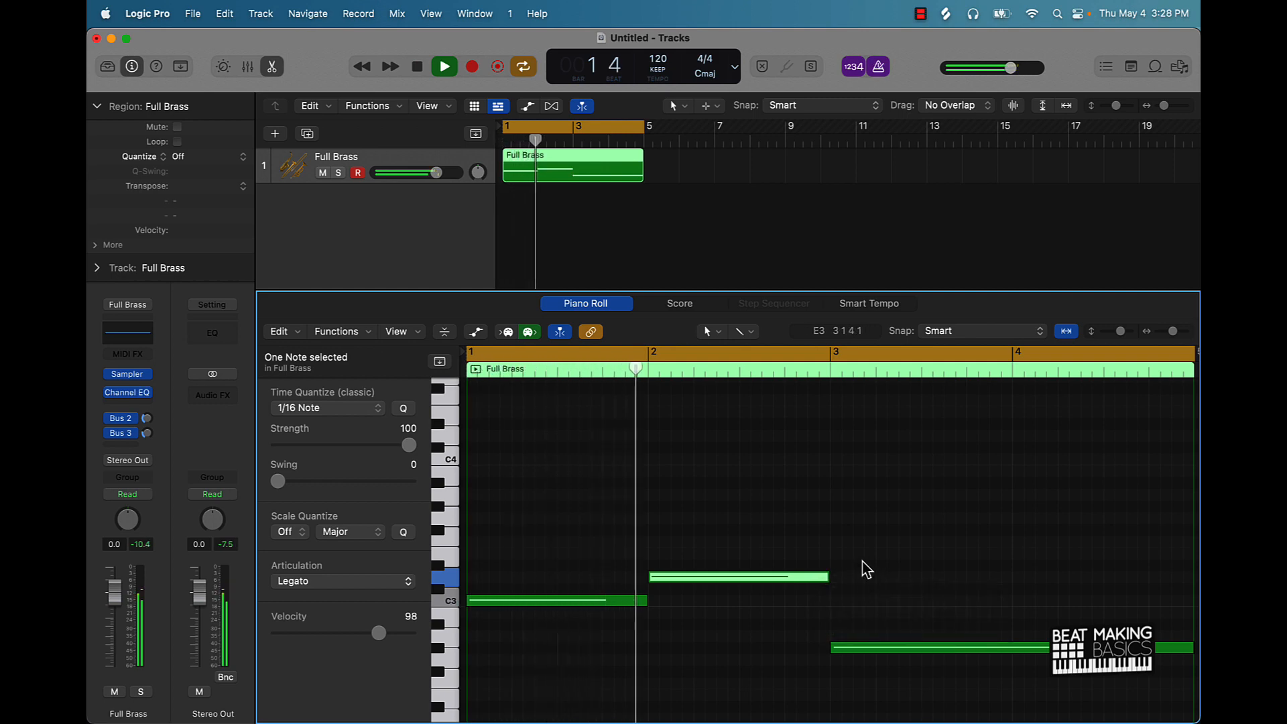
- Follow the playback into the G#2 note and place the playhead exactly at bar 4
scroll(867, 569, right, 3)
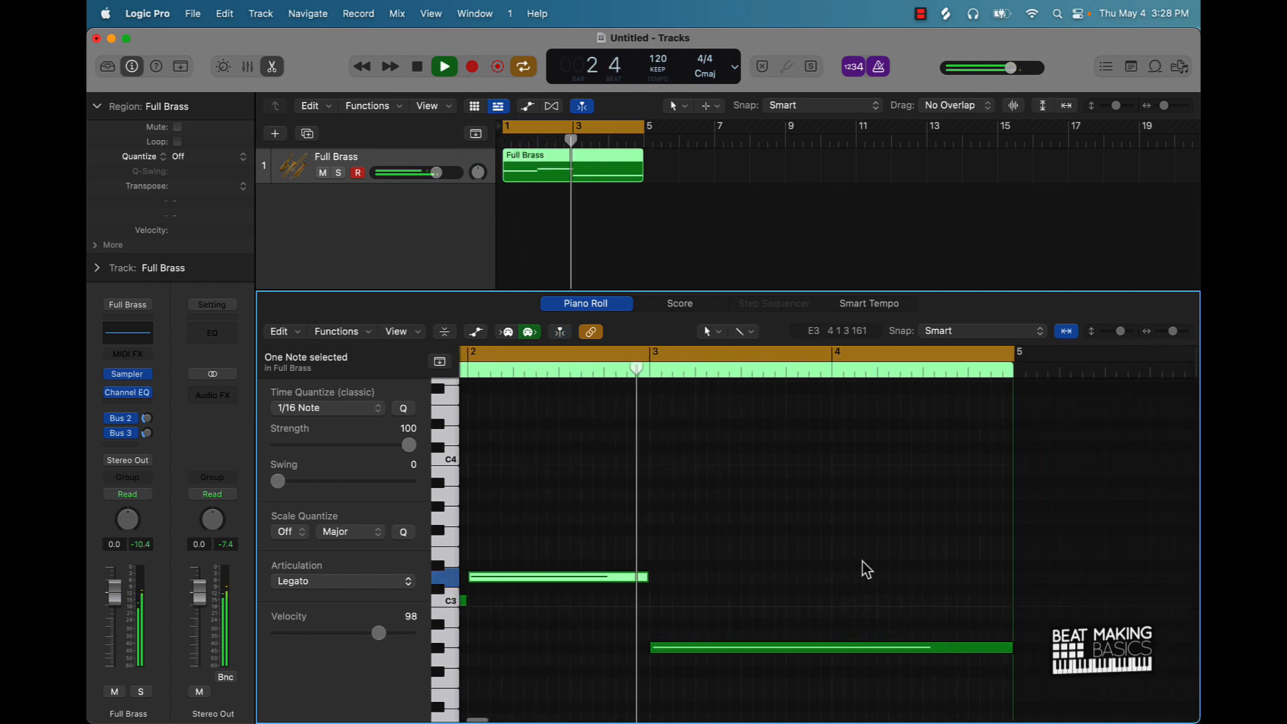
scroll(865, 566, right, 2)
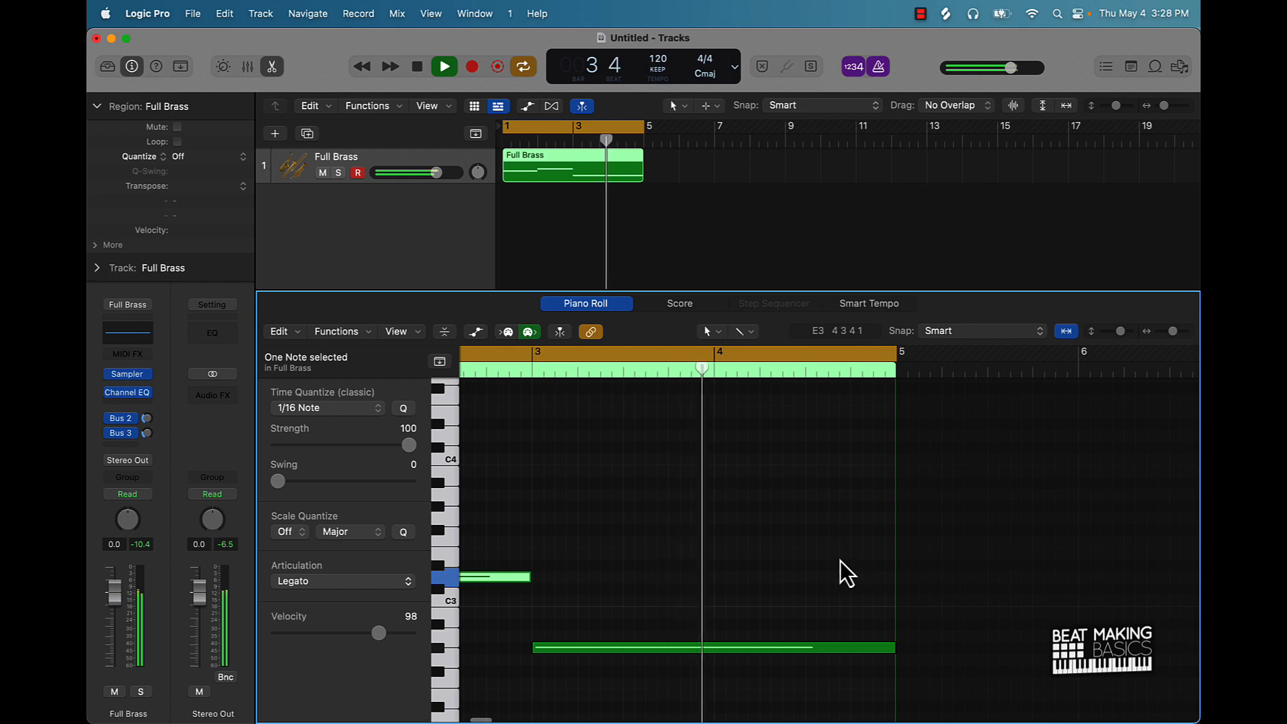
key(space)
drag(722, 370, 717, 369)
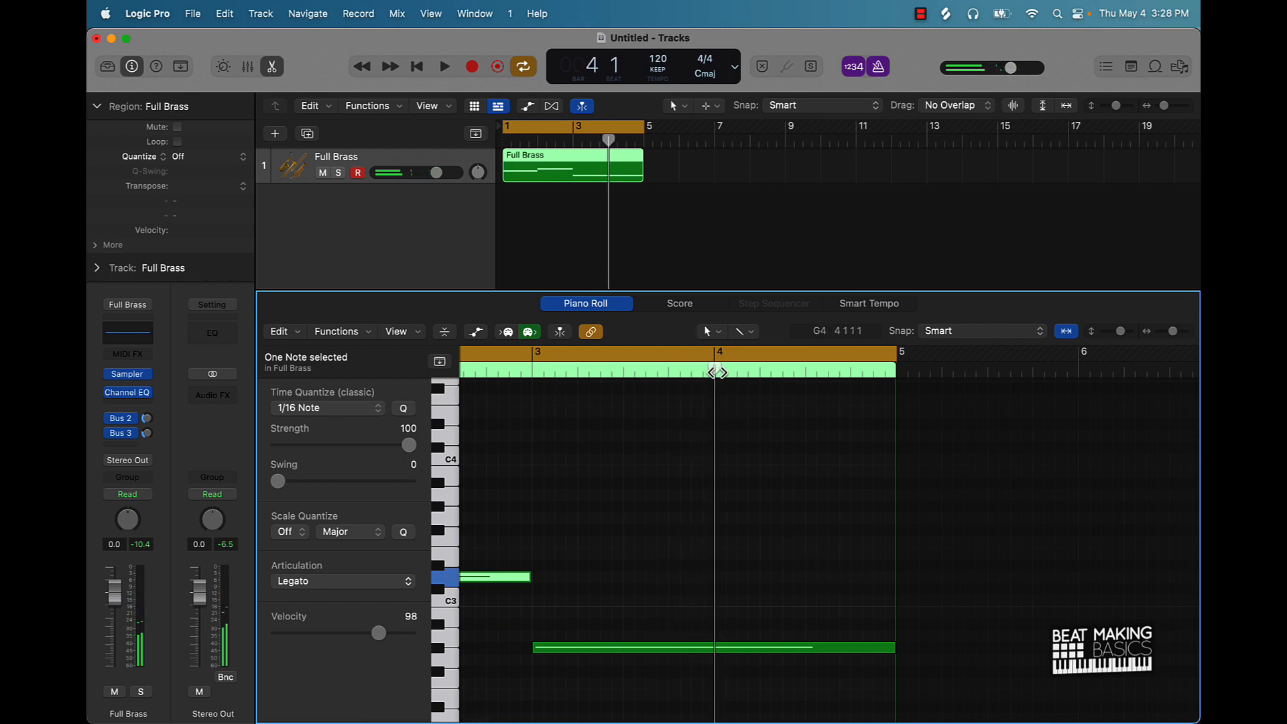
- Split the G#2 note at bar 4, transpose its last part down one semitone to G2, and play the melody
drag(781, 527, 786, 609)
drag(942, 610, 936, 666)
key(super+t)
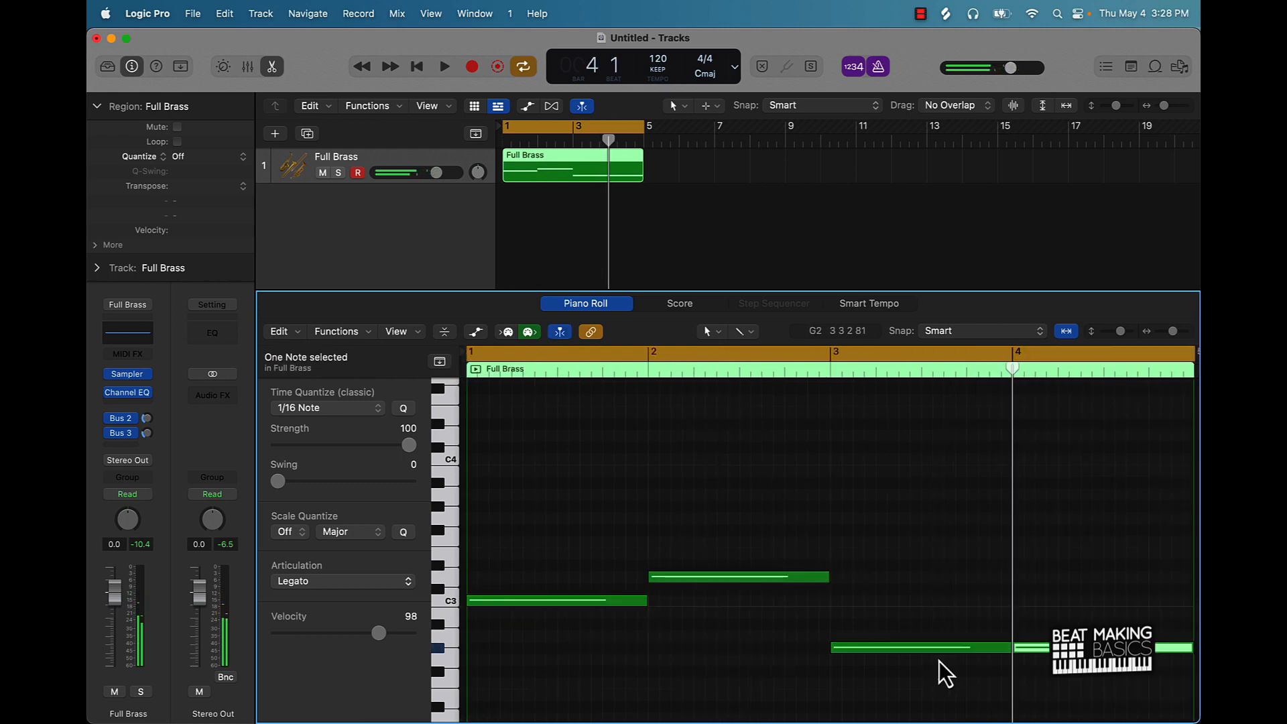
key(alt+Down)
click(922, 624)
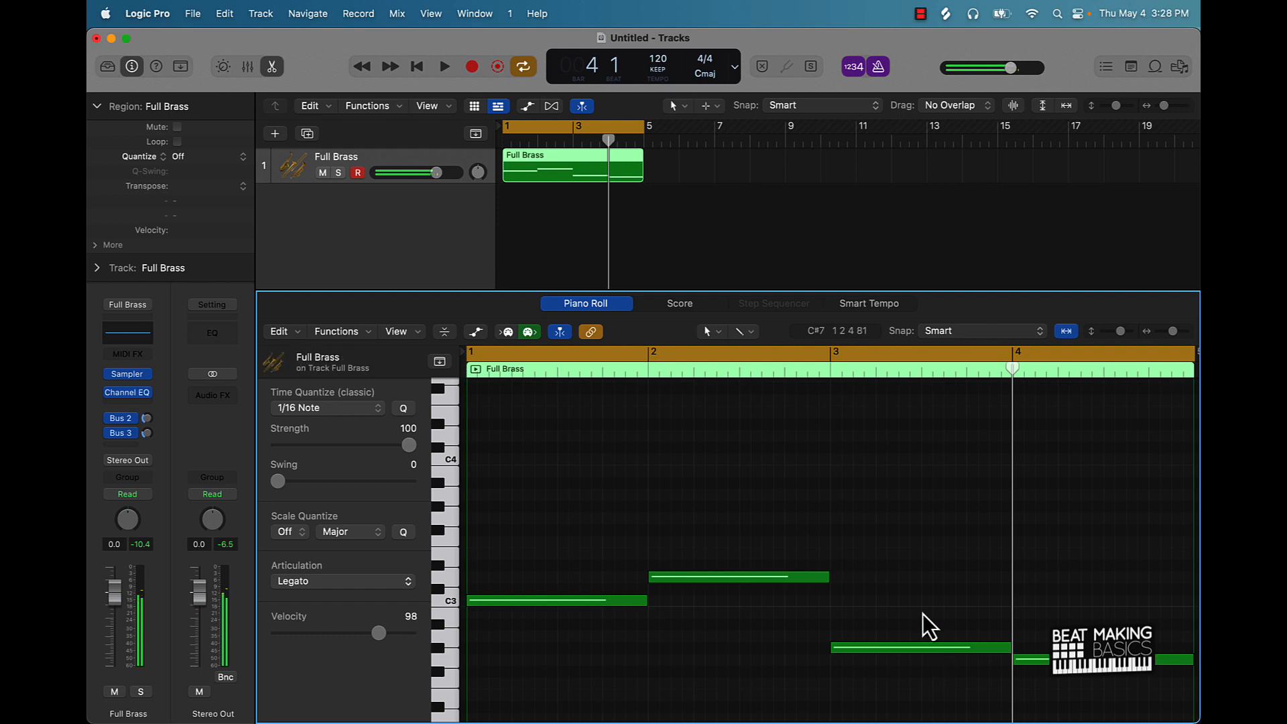
key(space)
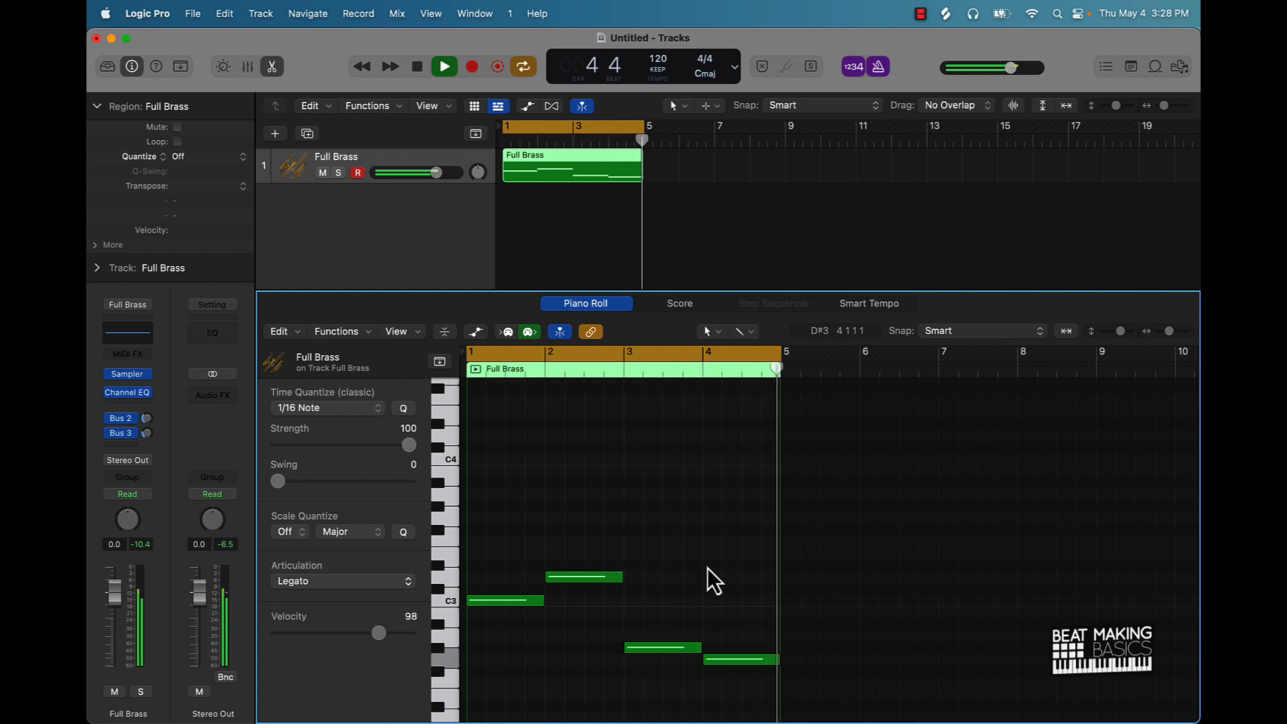
key(space)
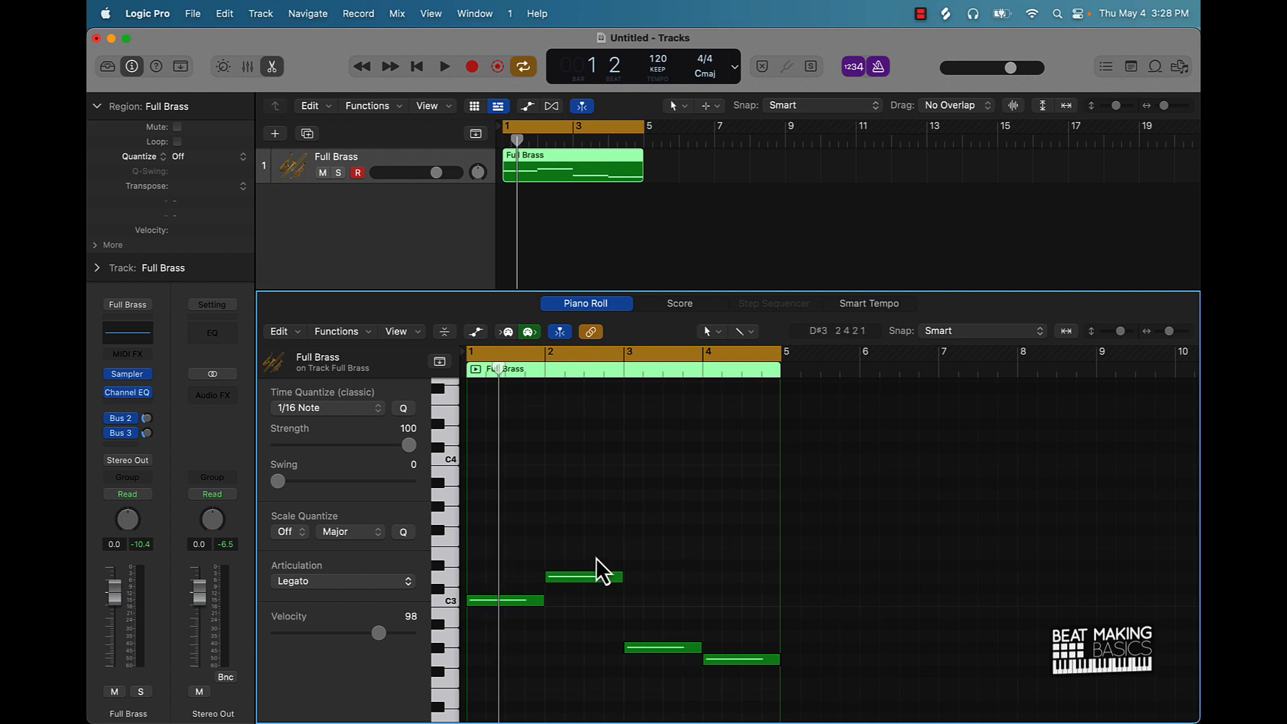
- Copy all four melody notes three semitones higher as a harmony layer and play the result
drag(505, 537, 648, 567)
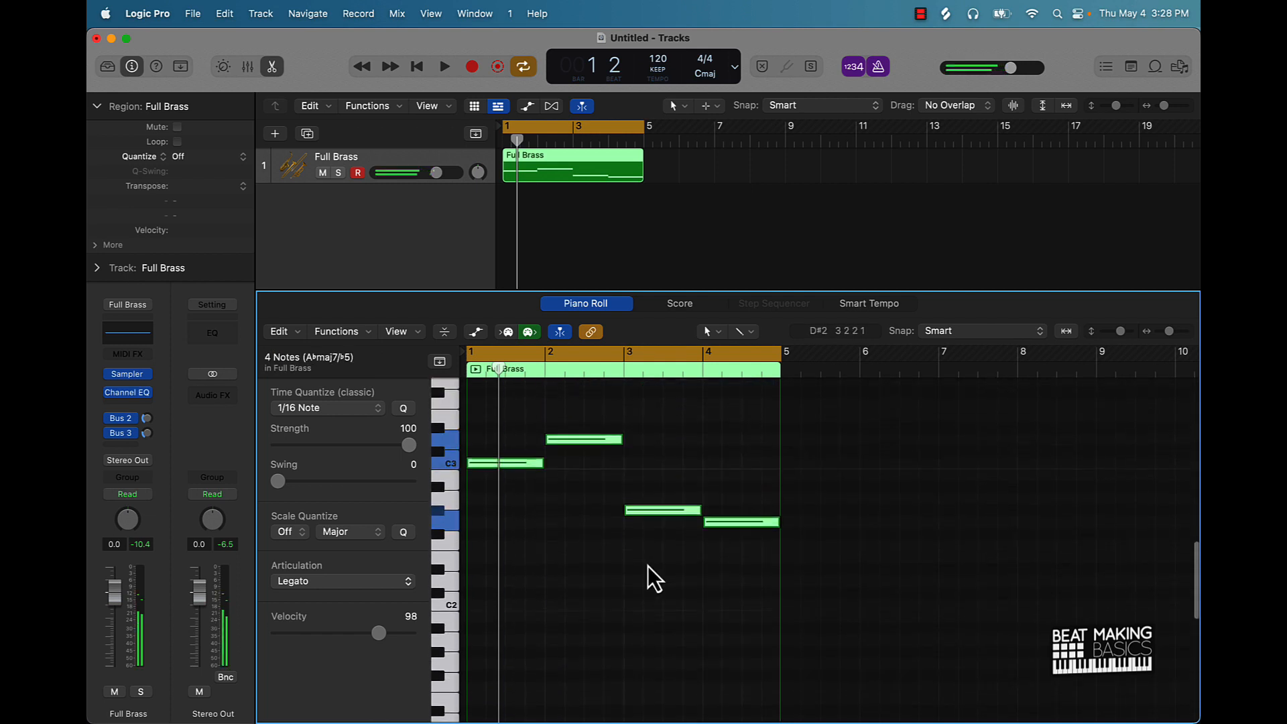
scroll(648, 566, up, 5)
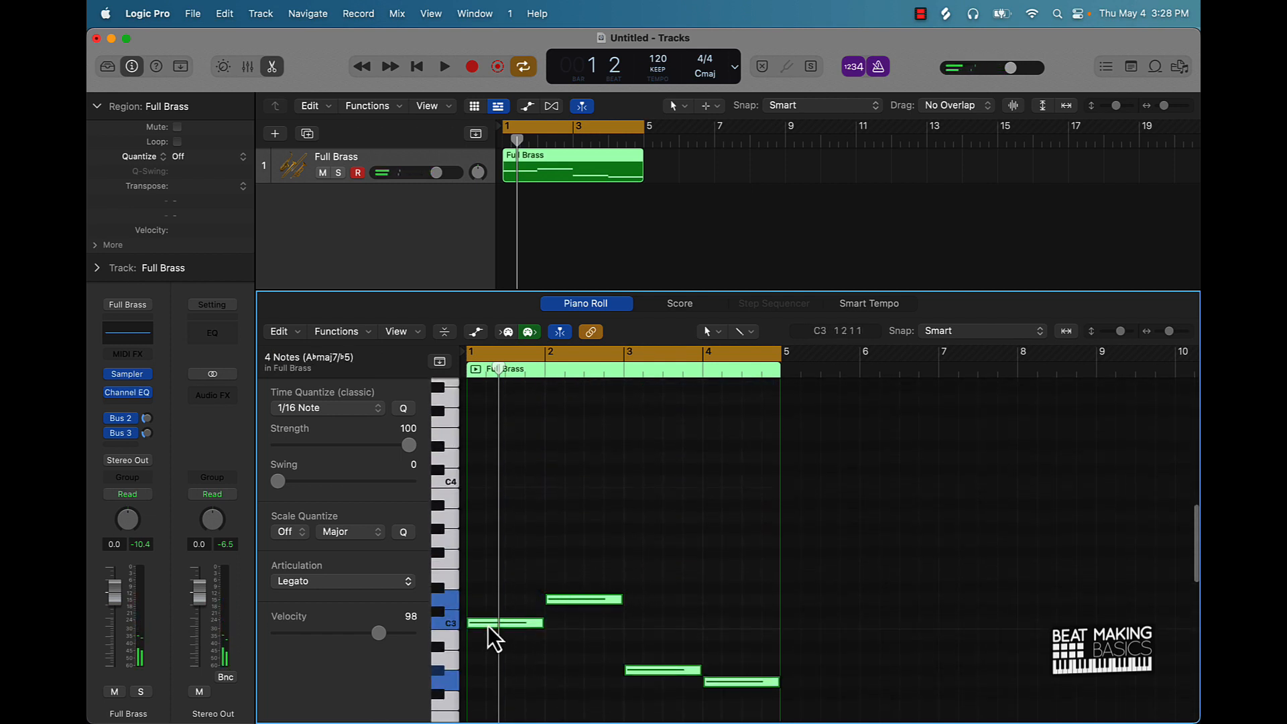
drag(488, 624, 488, 594)
key(space)
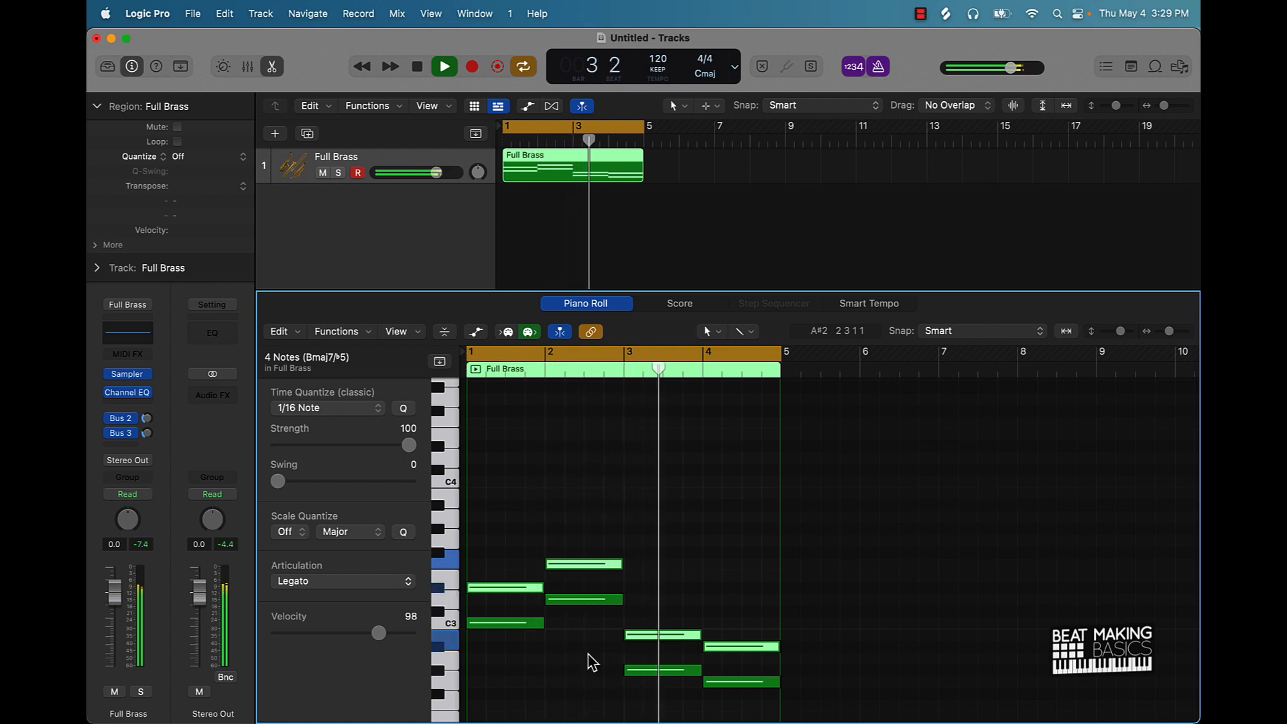
key(space)
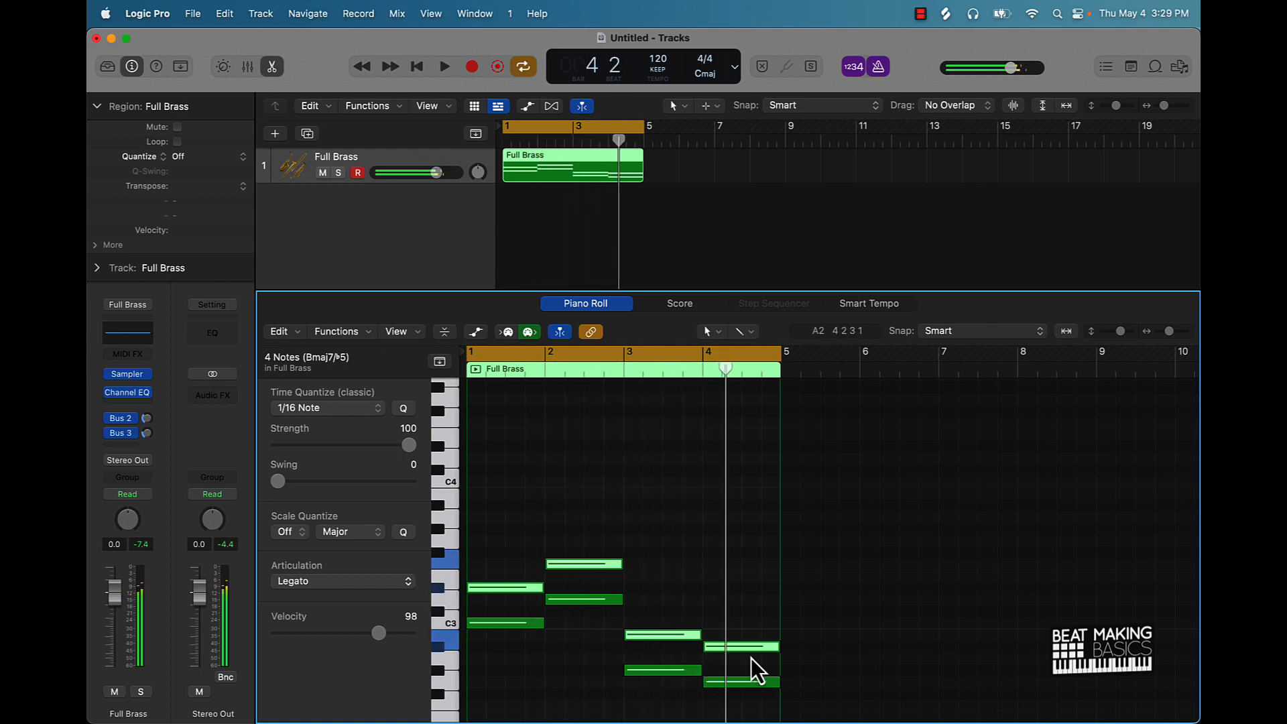
- Raise the upper note in bar 4 two semitones to C3 and play back the two-note harmony
click(736, 649)
drag(737, 649, 738, 632)
click(736, 675)
click(735, 679)
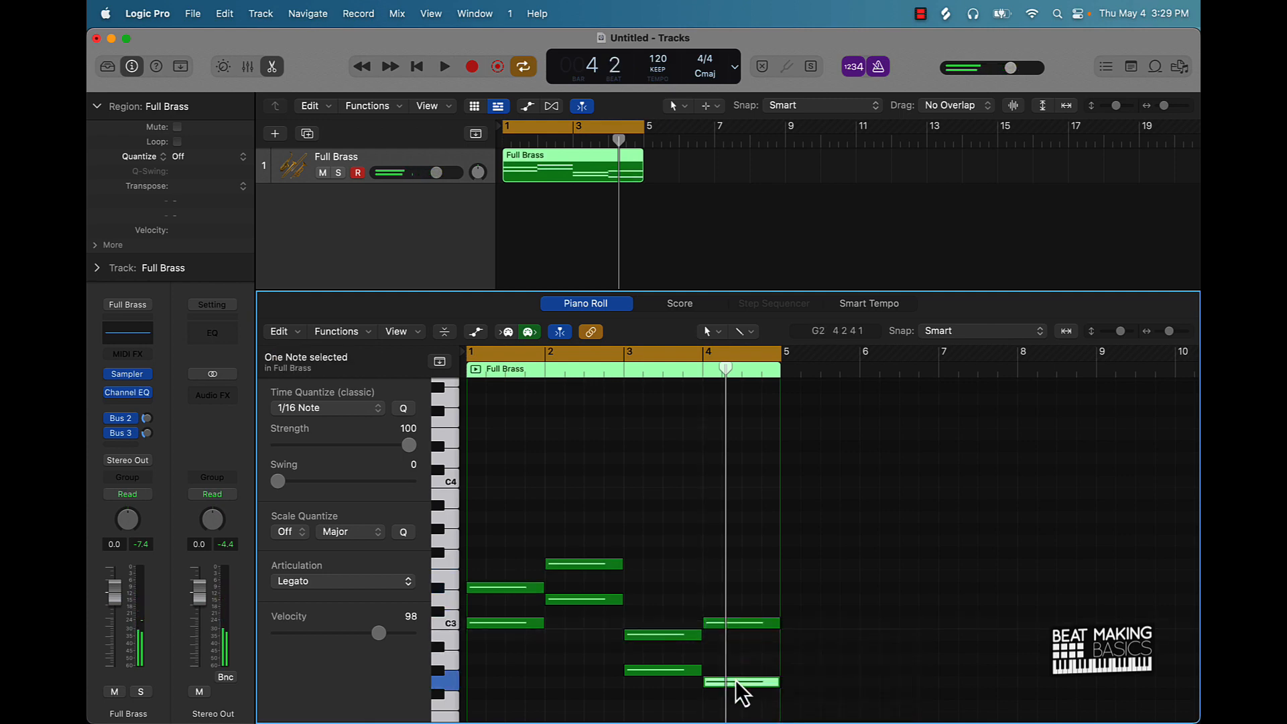
key(space)
click(656, 560)
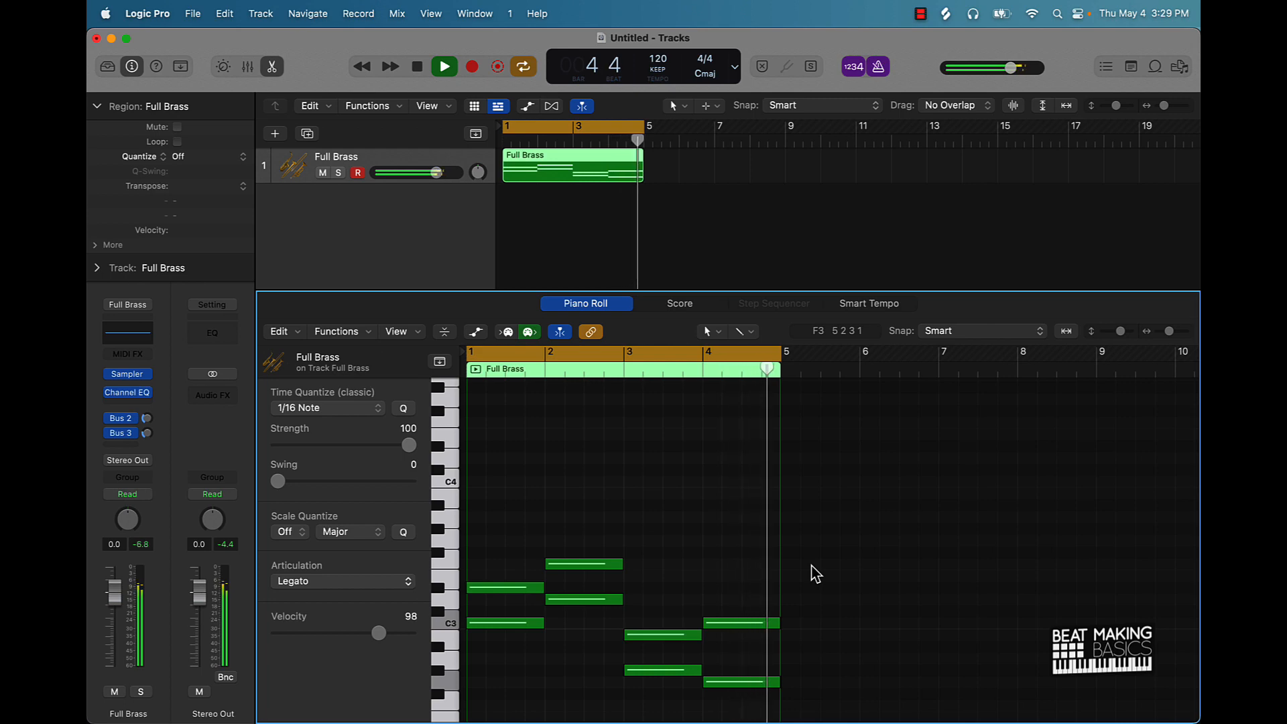
key(space)
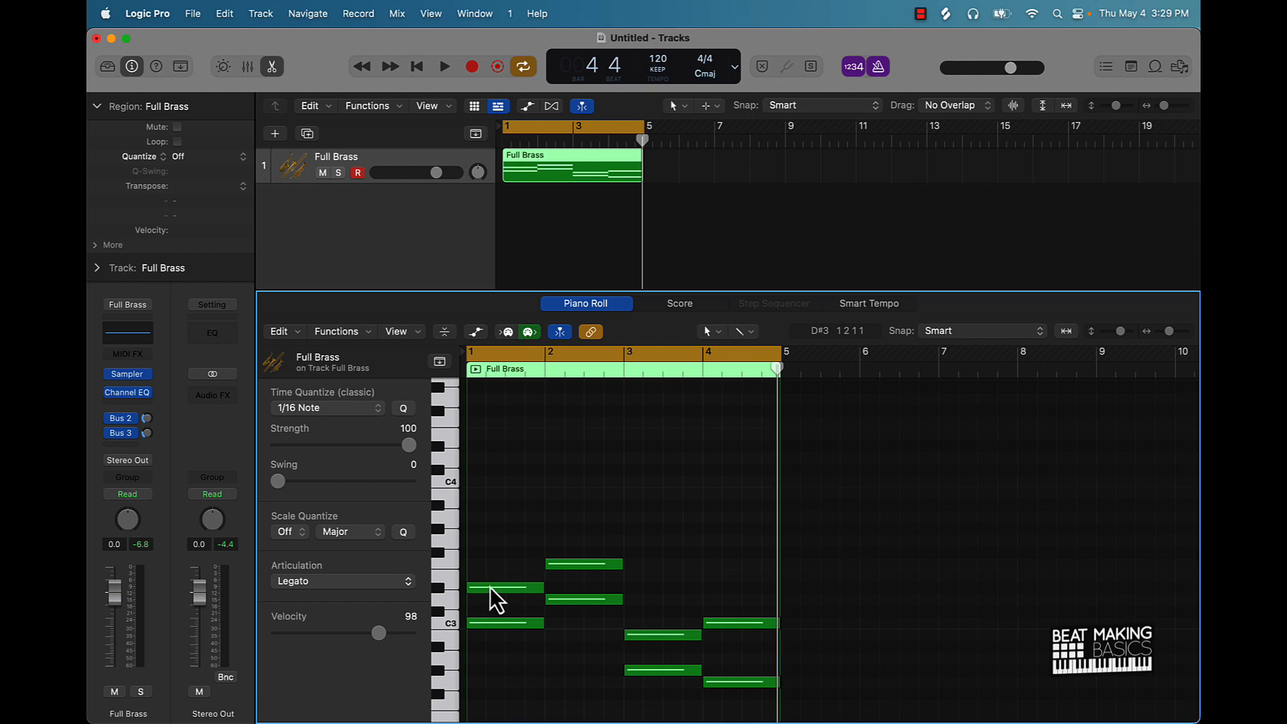
- Copy the D#3 note in bar 1 up to G3 to complete a three-note chord, and play it
drag(489, 587, 490, 546)
key(space)
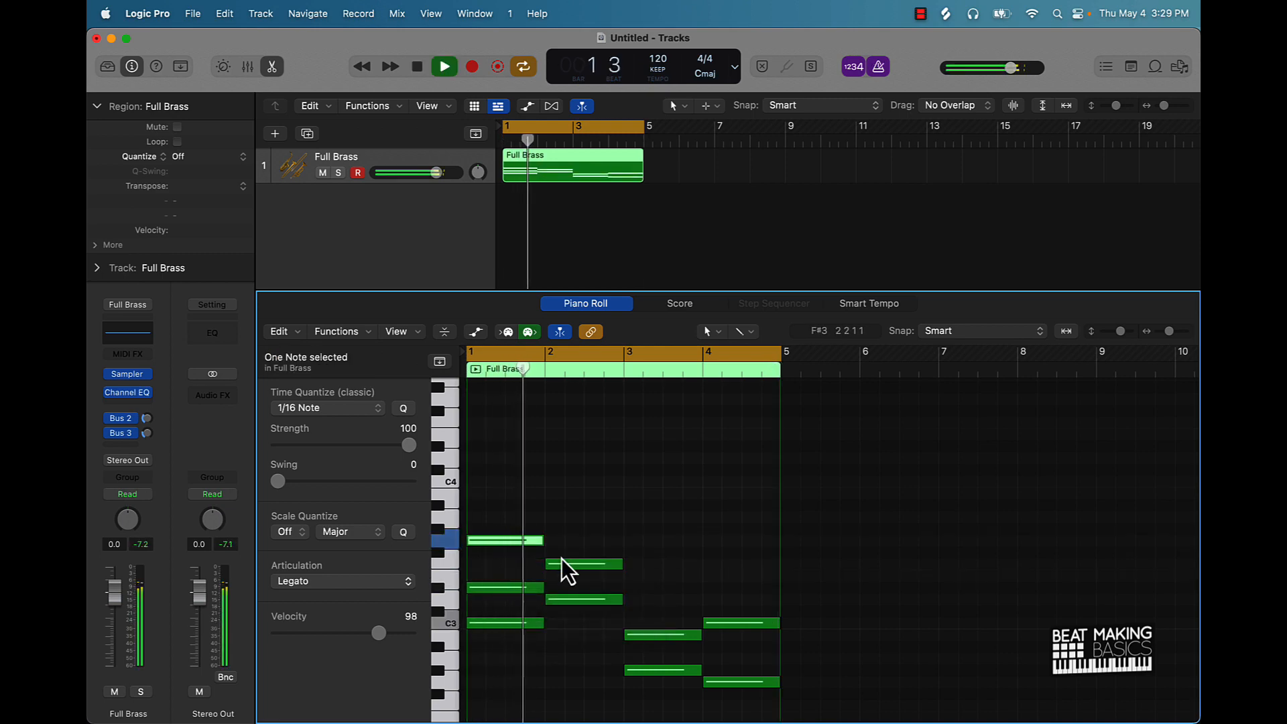
key(space)
- Copy the F3 note in bar 2 up to G#3 and play the chord
drag(569, 570, 562, 531)
key(space)
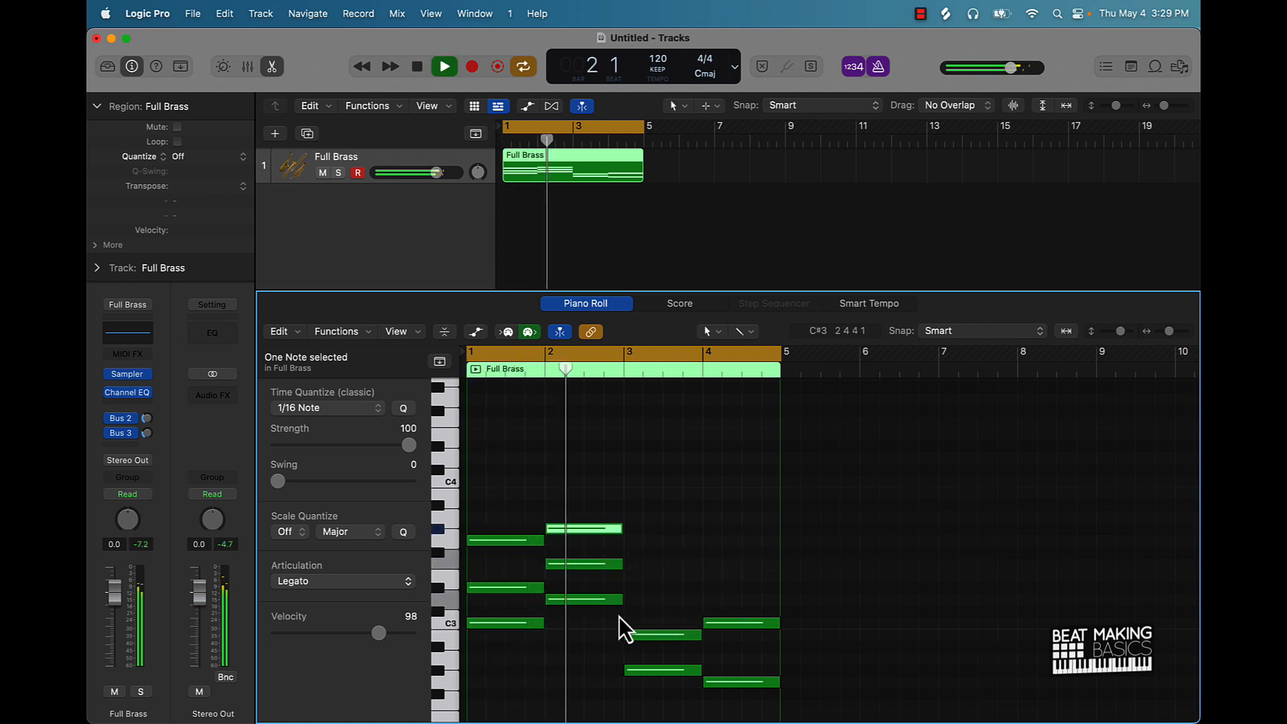
scroll(633, 615, right, 3)
key(space)
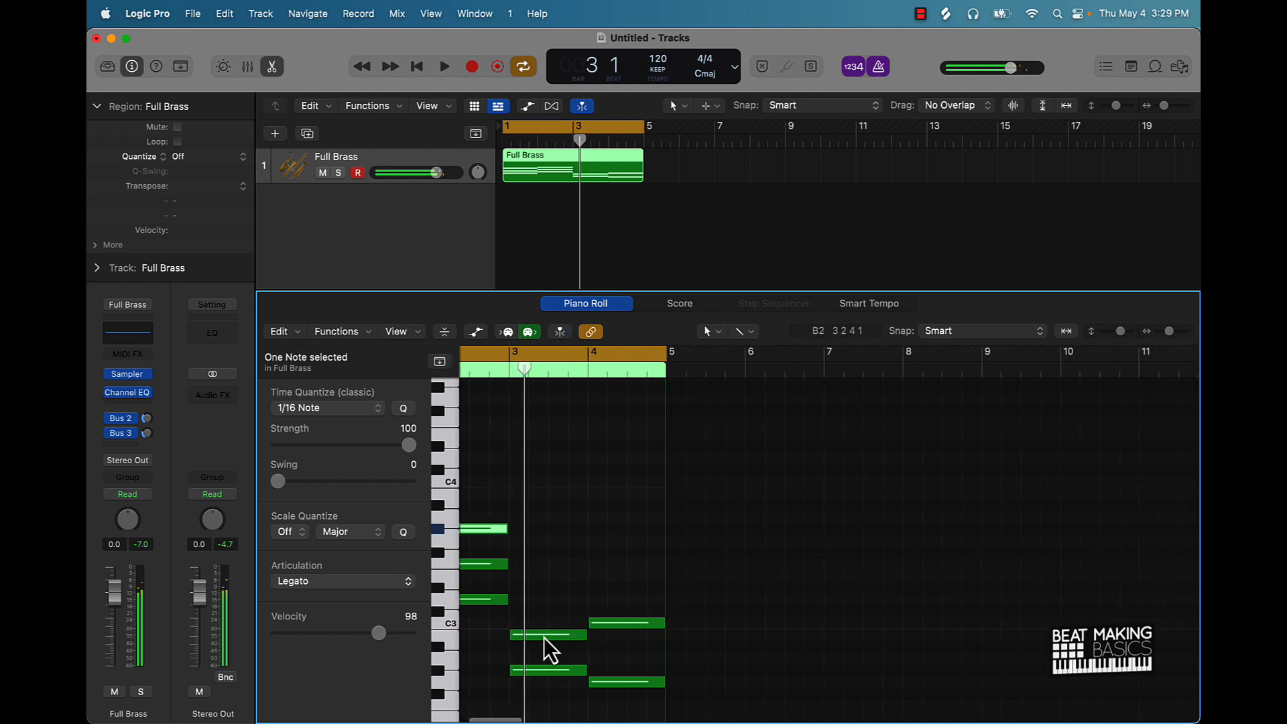
- Copy the B2 note in bar 3 up to D3 and play the chord
drag(544, 637, 545, 602)
key(space)
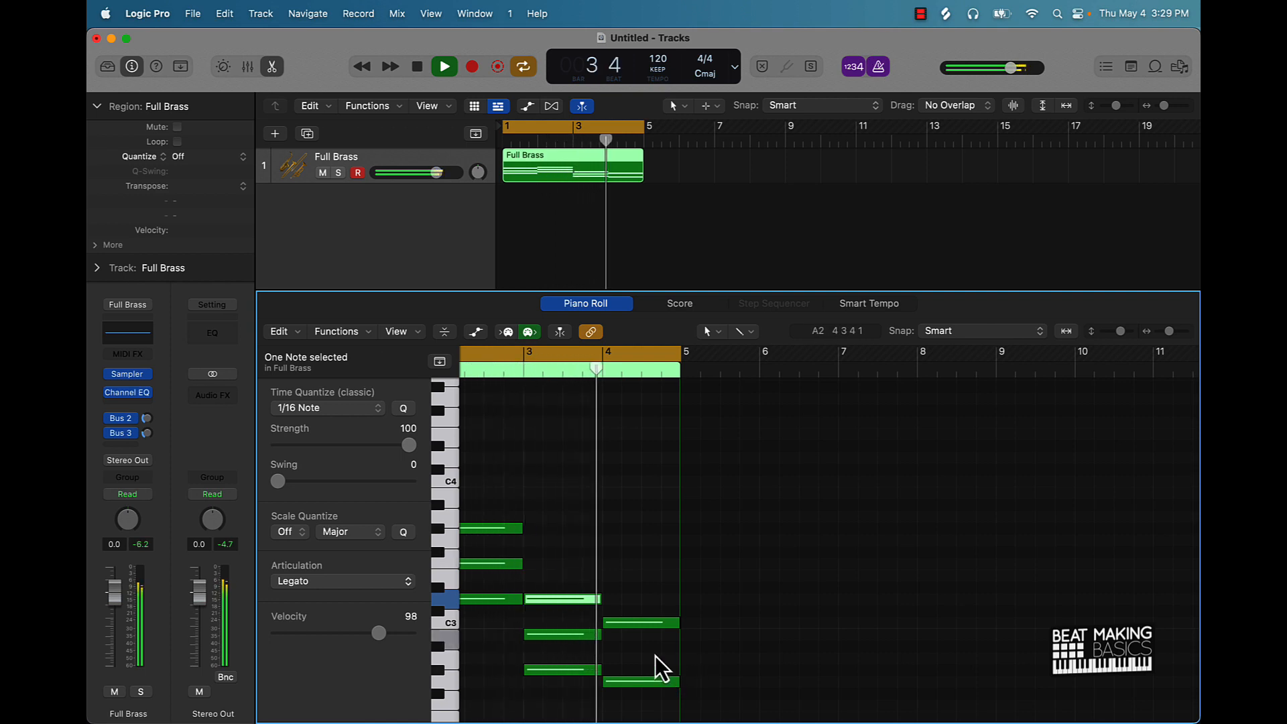
key(space)
- Copy the C3 note in bar 4 up to D#3 and play the full four-chord progression
click(637, 625)
drag(637, 625, 639, 599)
key(space)
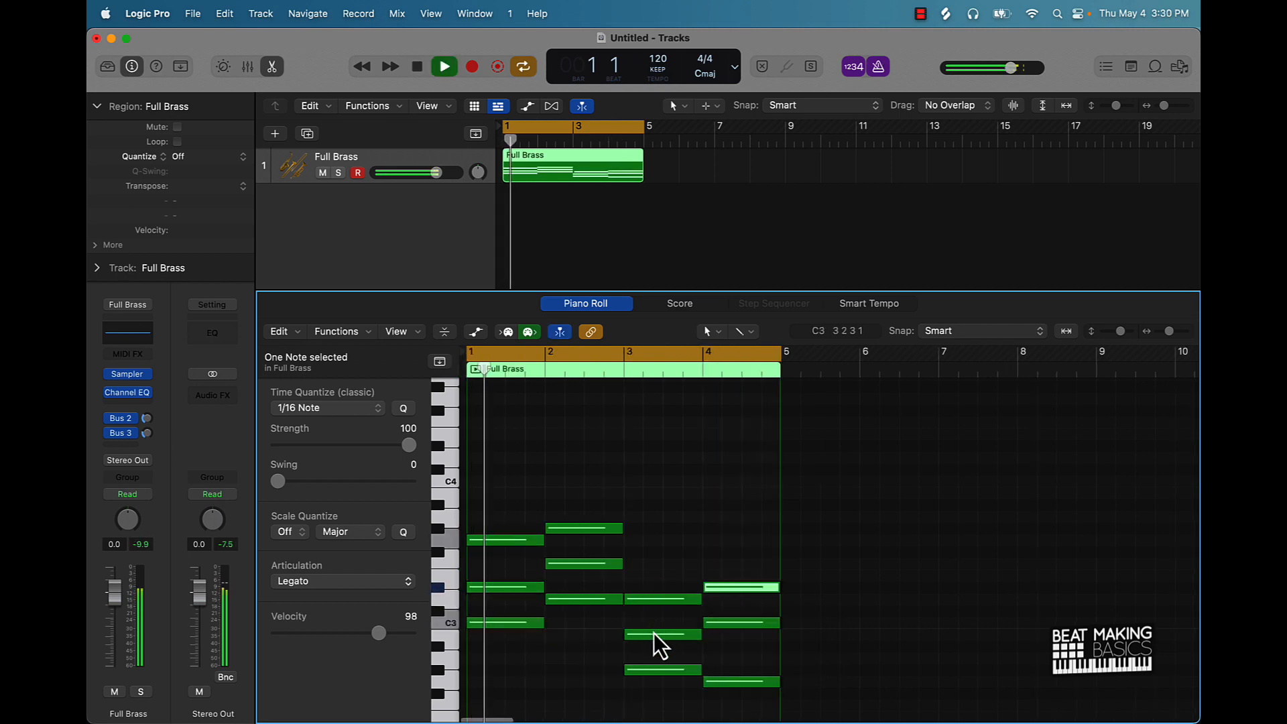
click(585, 634)
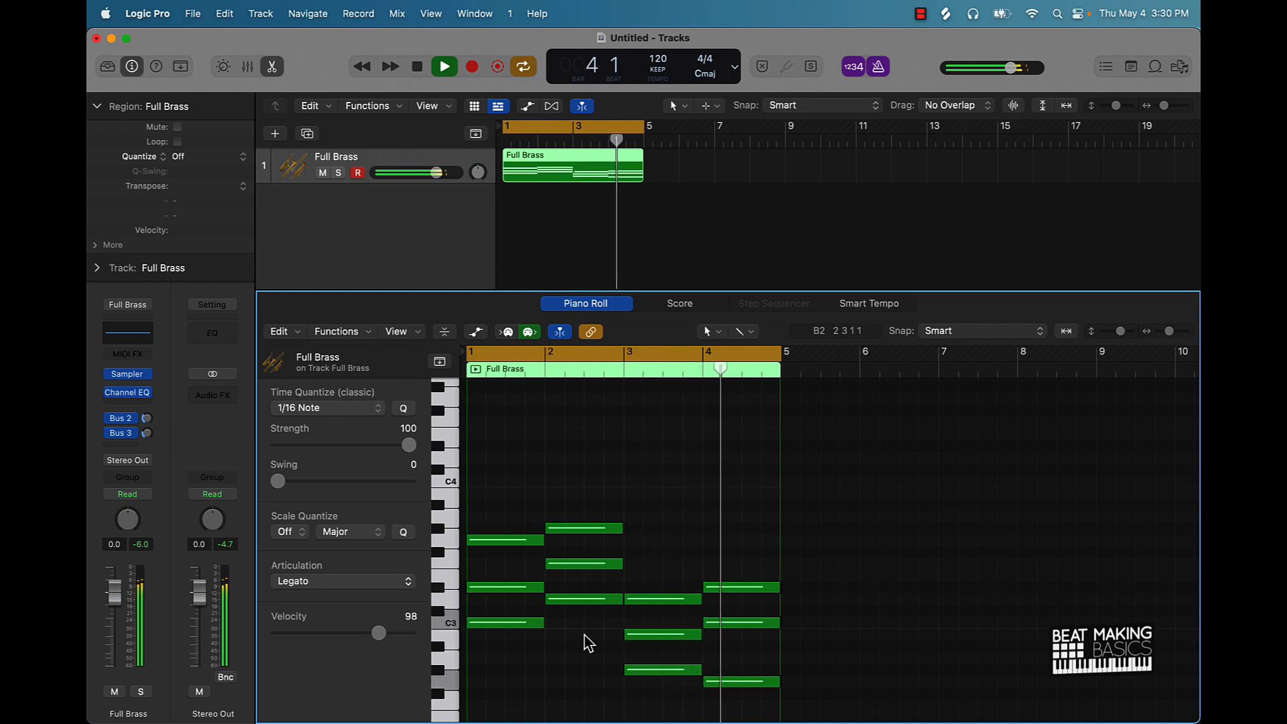
key(space)
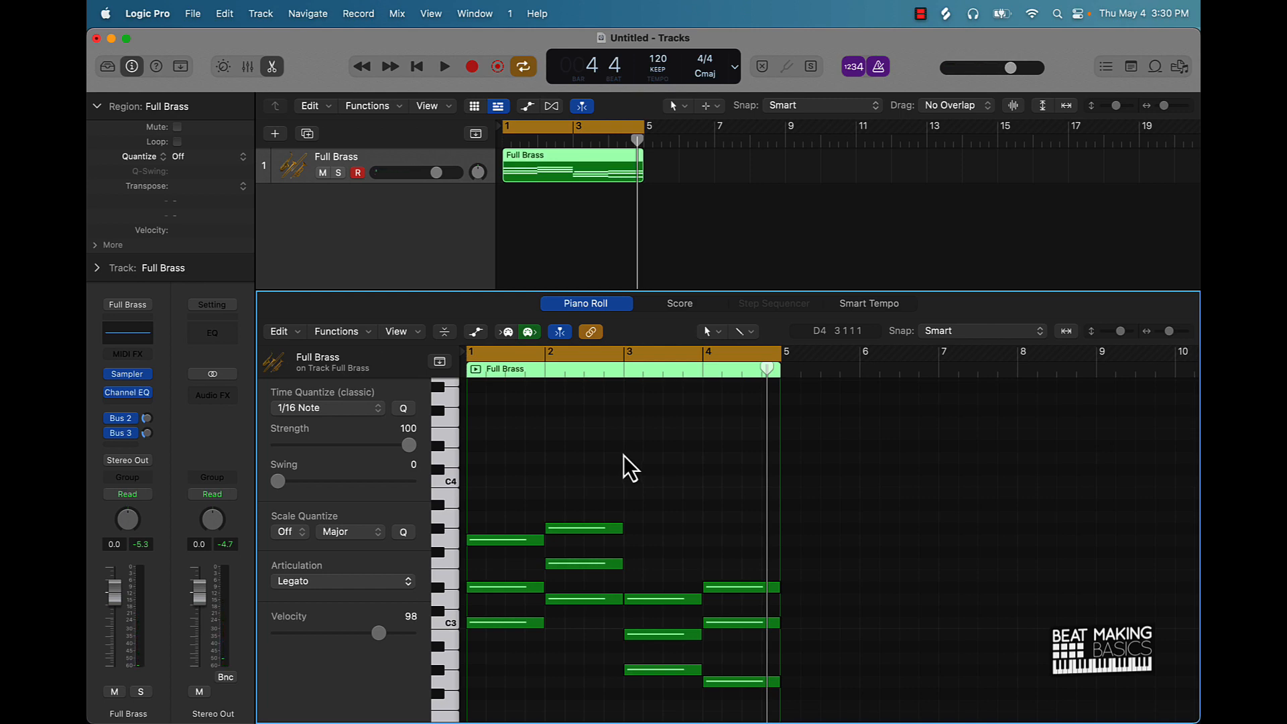
- Limit the cycle range to bar 1, mute its D#3 and G3 notes, and play the C3 root alone
click(605, 353)
drag(469, 357, 529, 355)
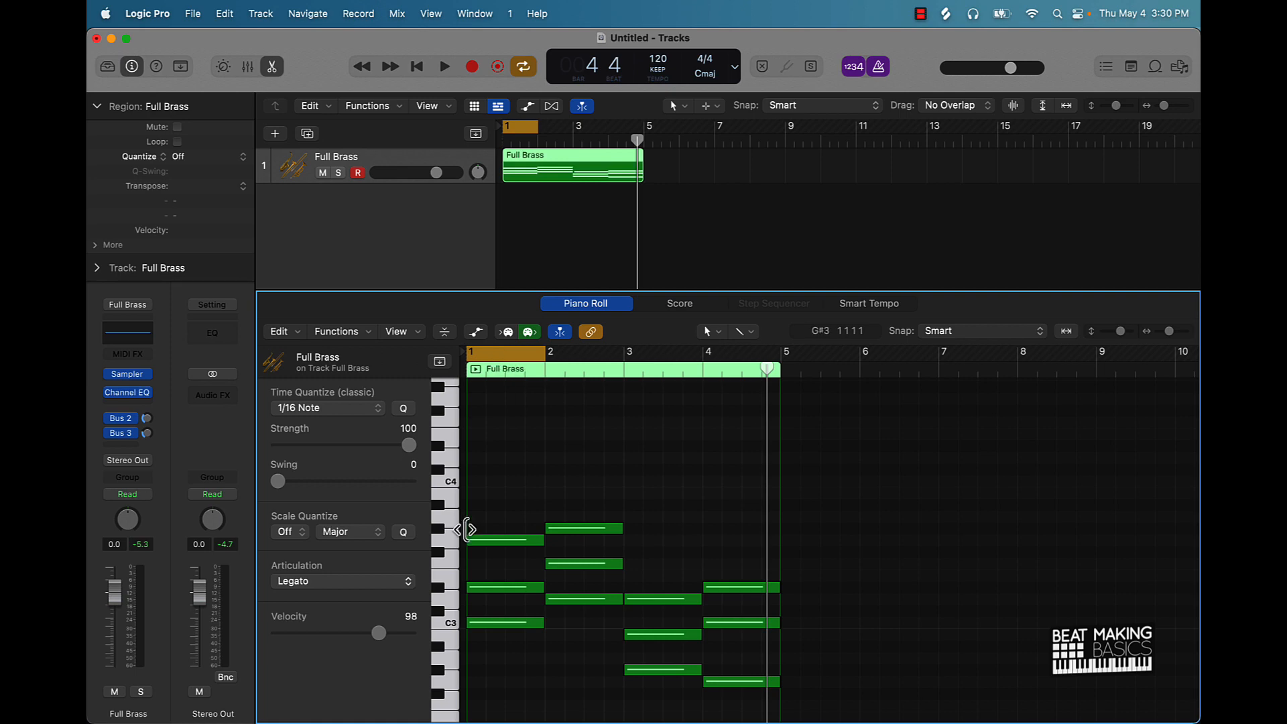
drag(496, 613, 496, 481)
key(ctrl+m)
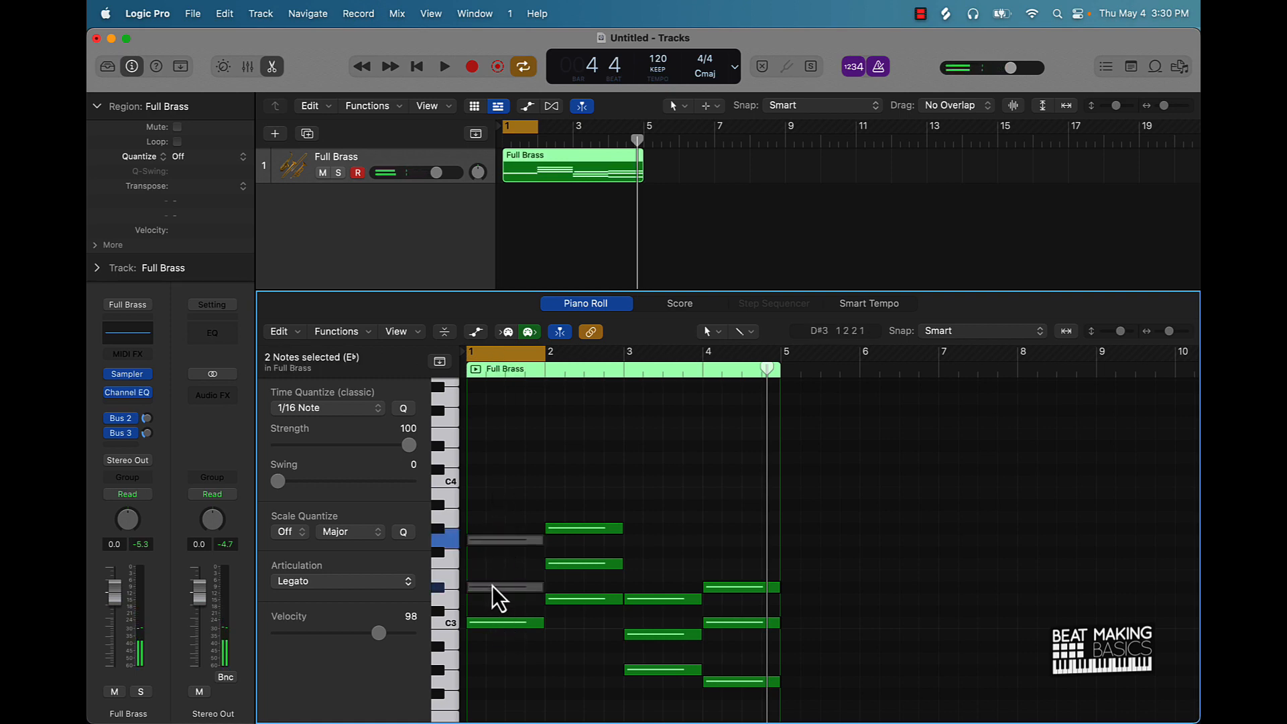
key(space)
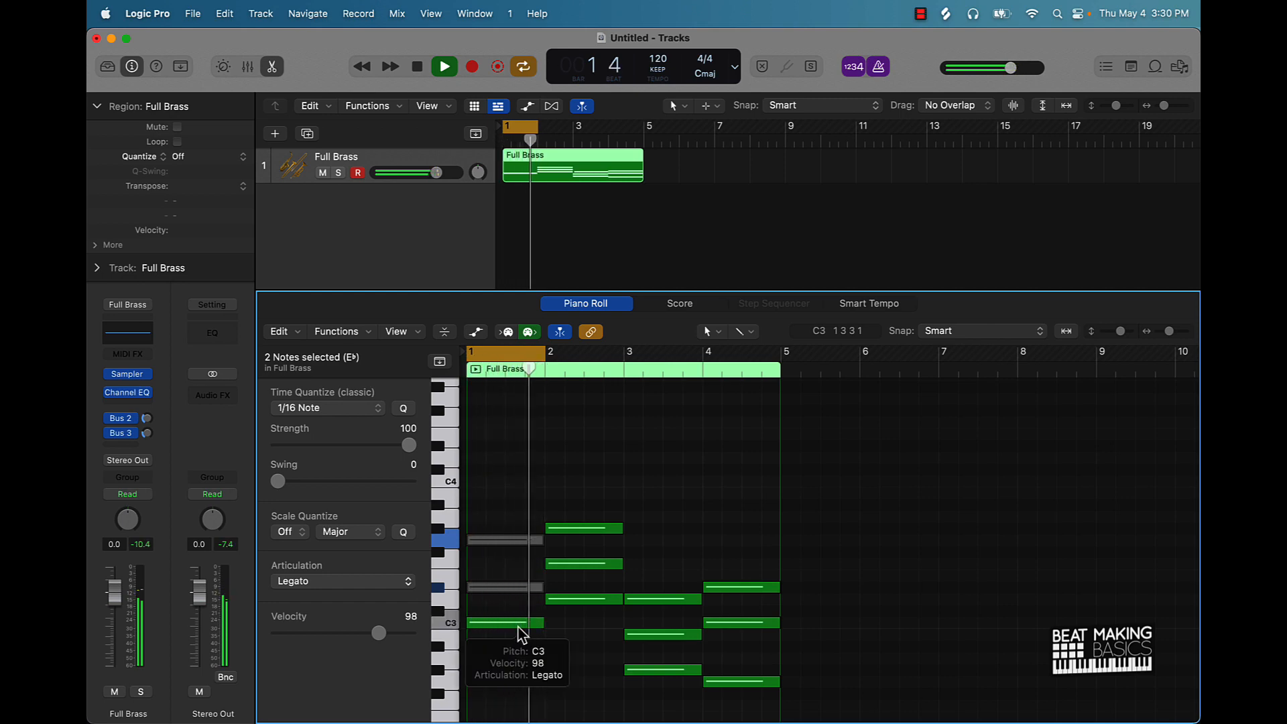
key(space)
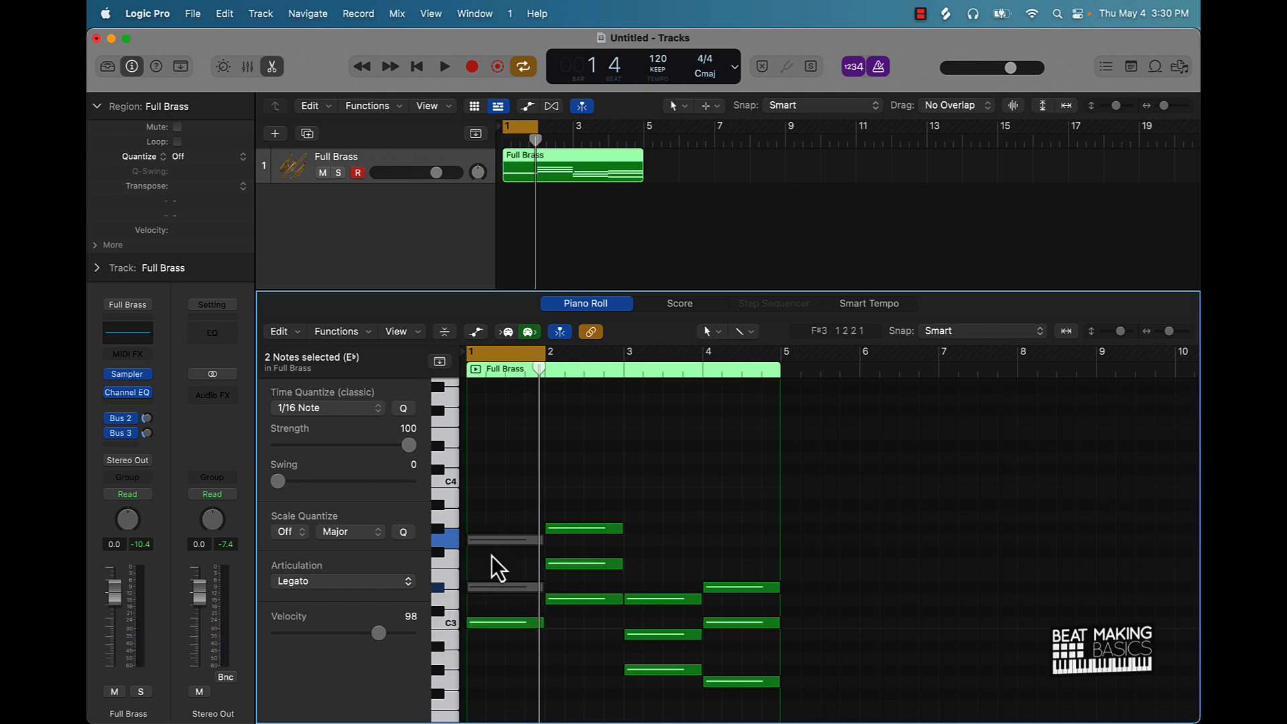
- Unmute the D#3 note in bar 1 and play it together with C3
drag(496, 573, 496, 605)
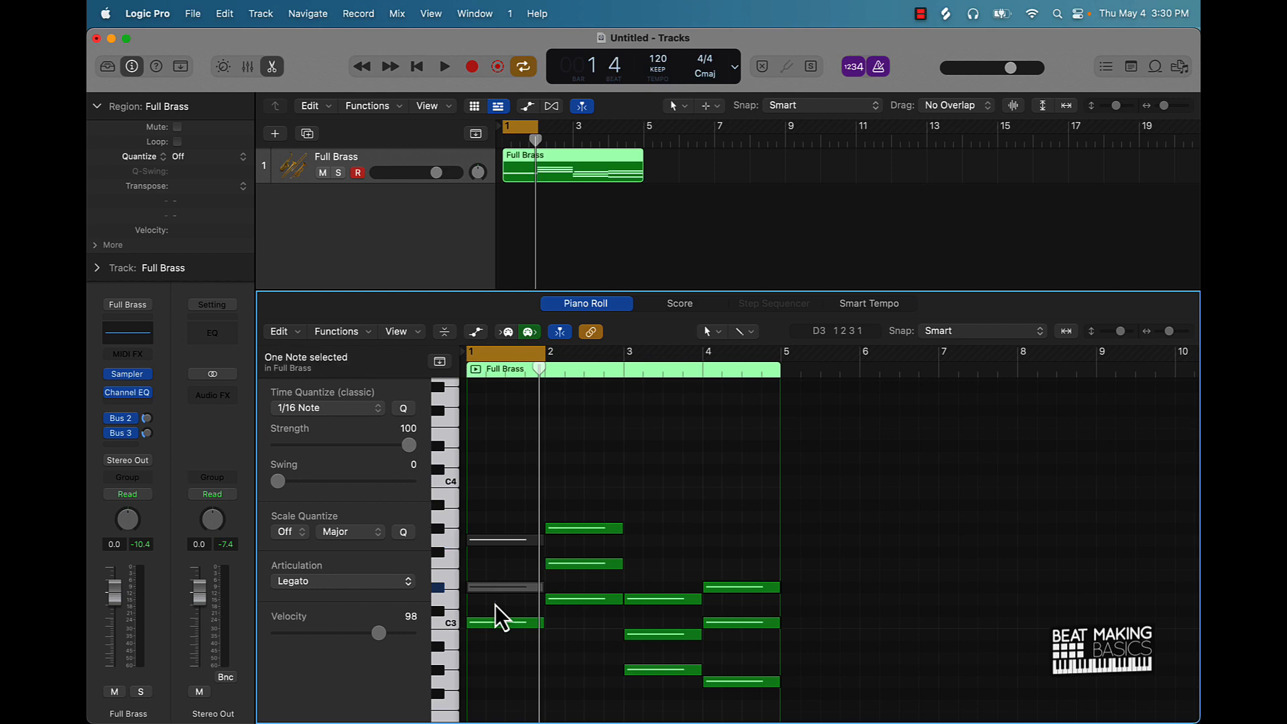
key(space)
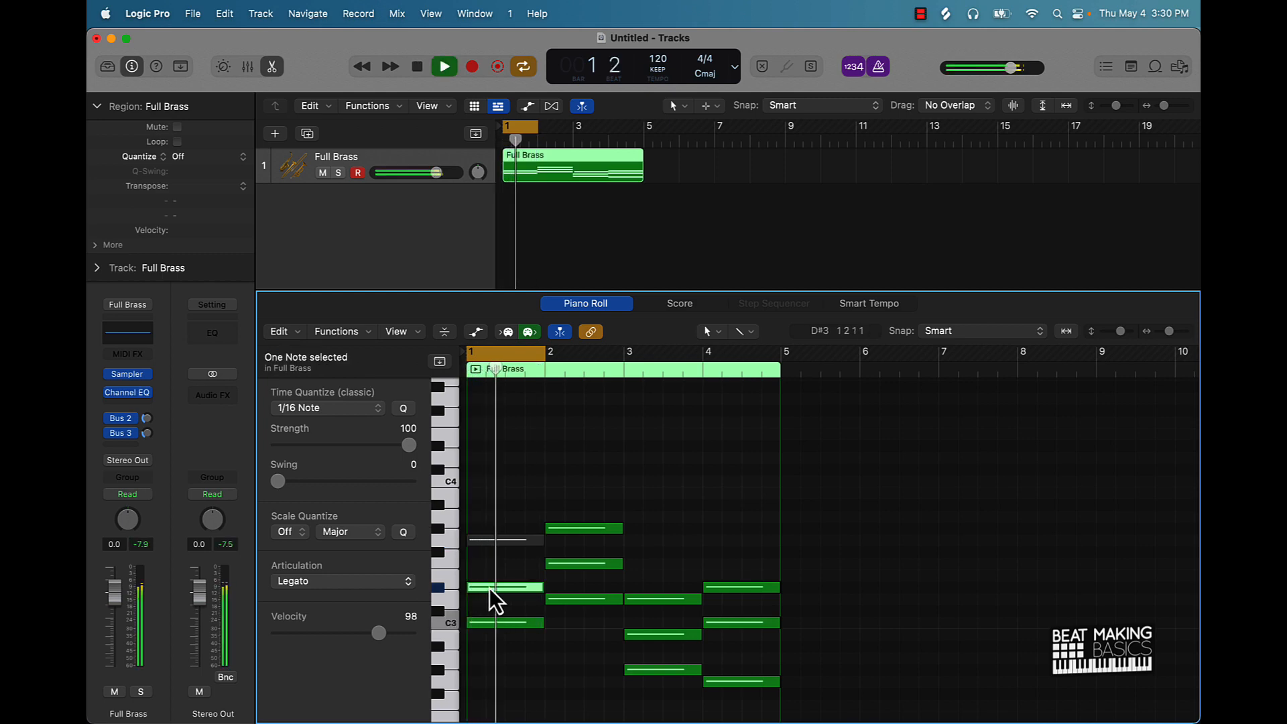
key(space)
- Try the bar 1 D#3 note one semitone higher at E3 during playback, and lower it back to D#3
key(alt+Up)
key(space)
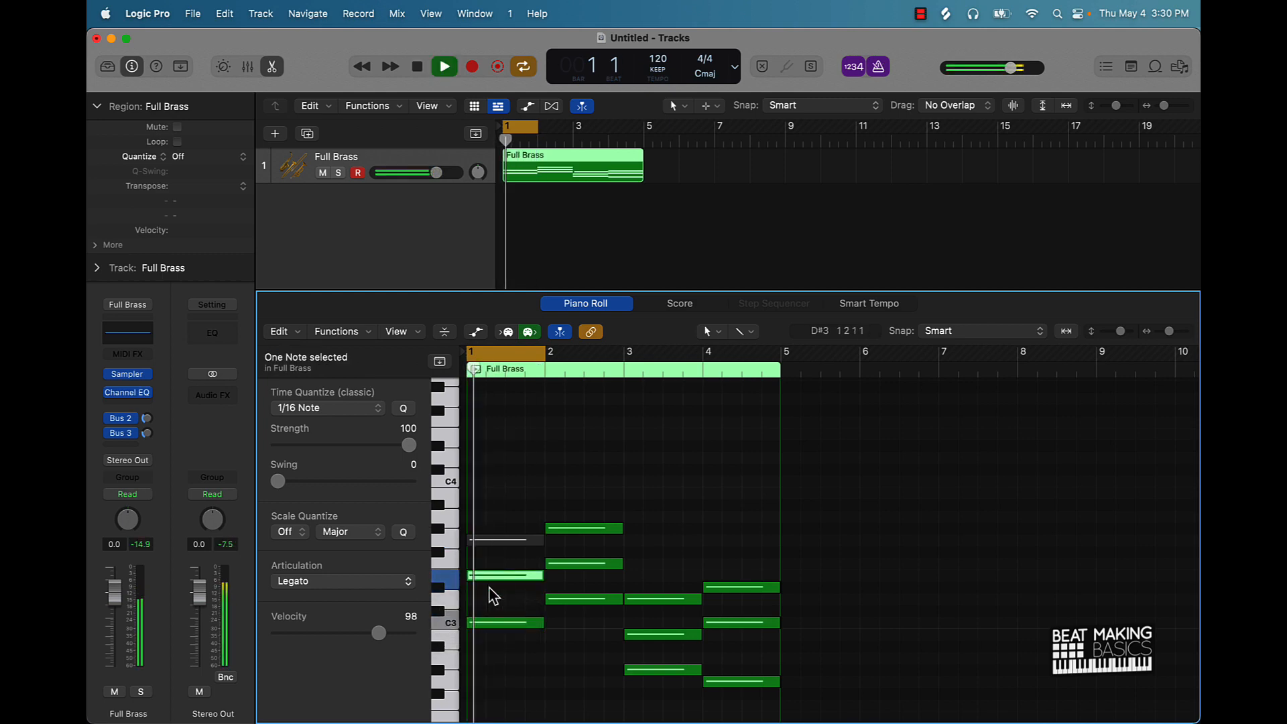
key(alt+Down)
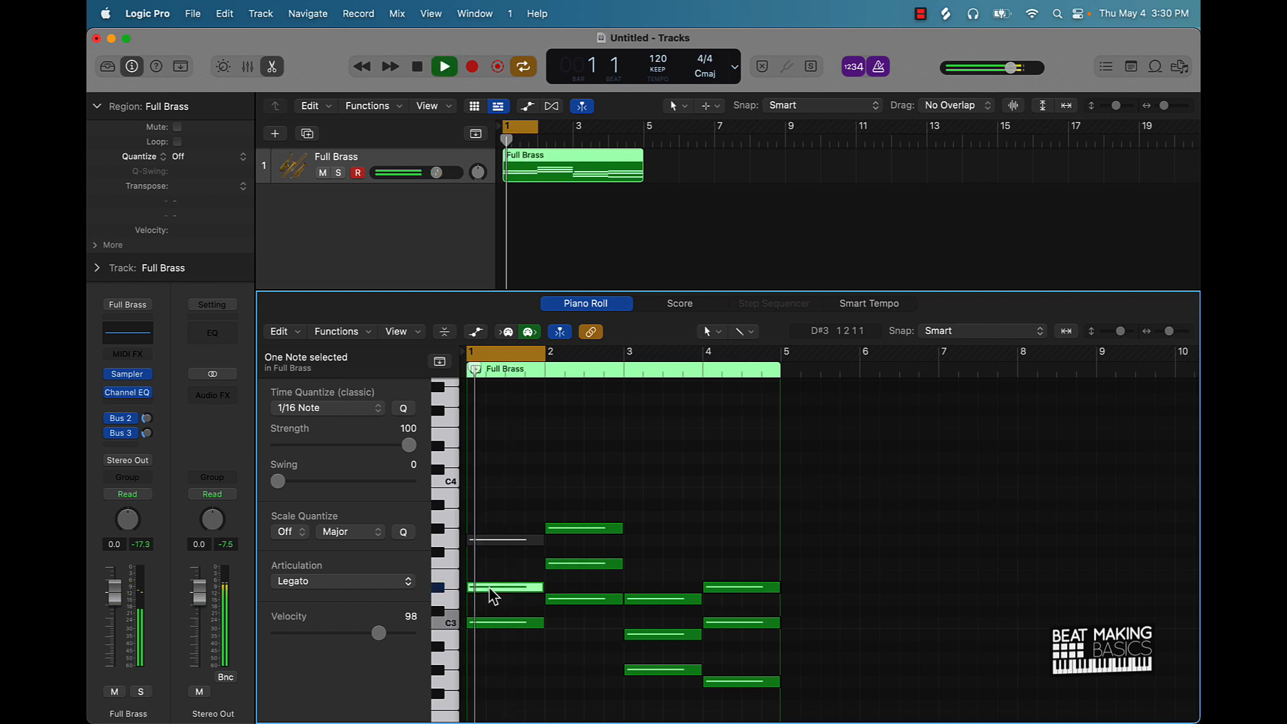
key(space)
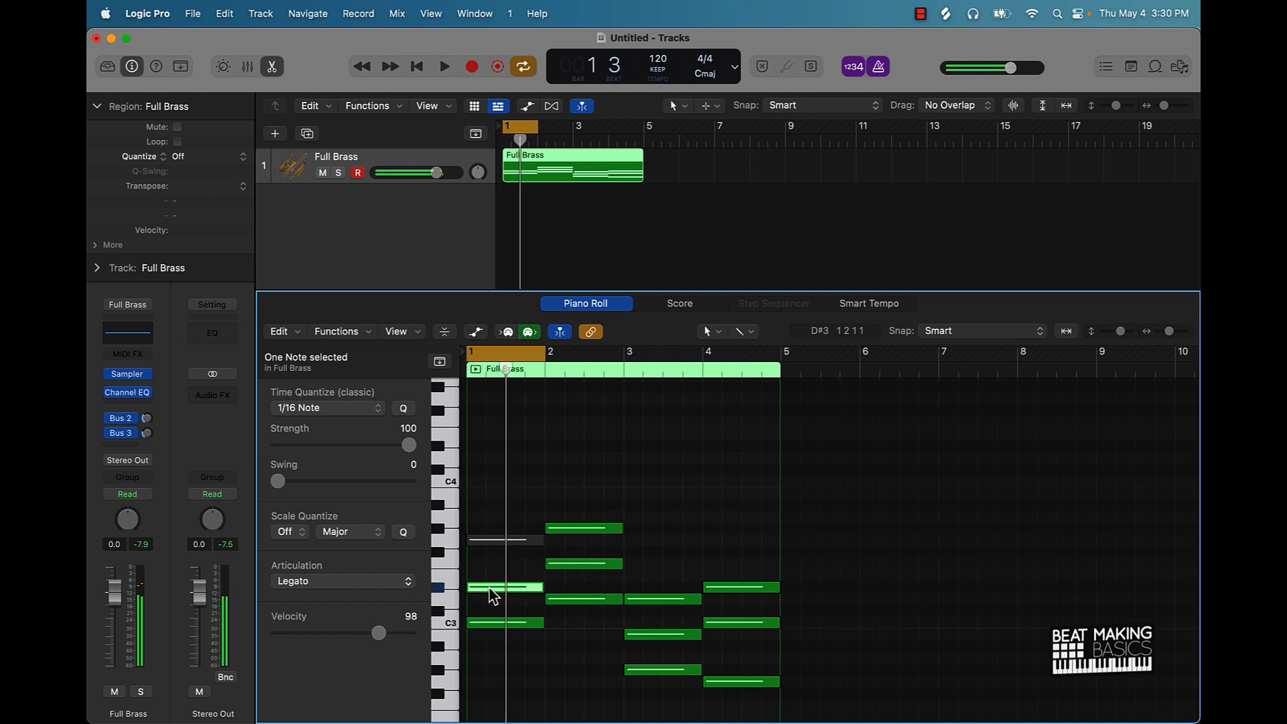
click(484, 557)
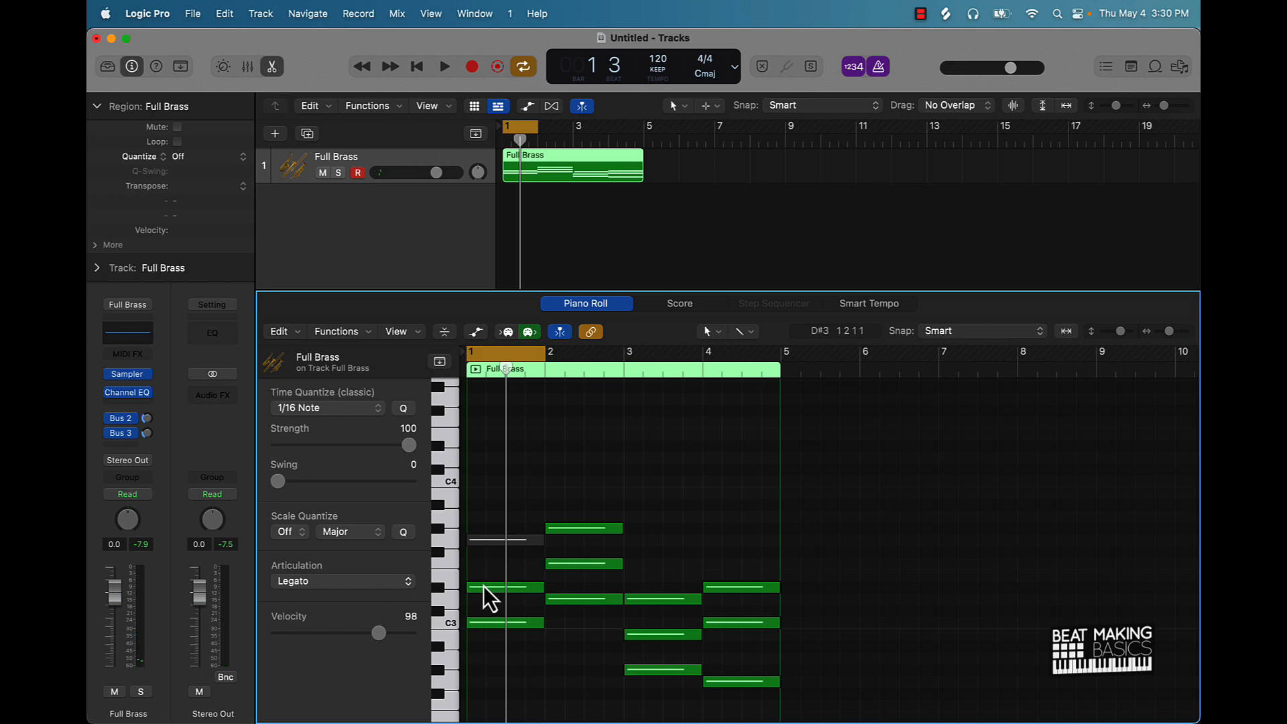
- Unmute the G3 note in bar 1 and extend the cycle range to cover all four bars
mouse_move(488, 587)
click(488, 551)
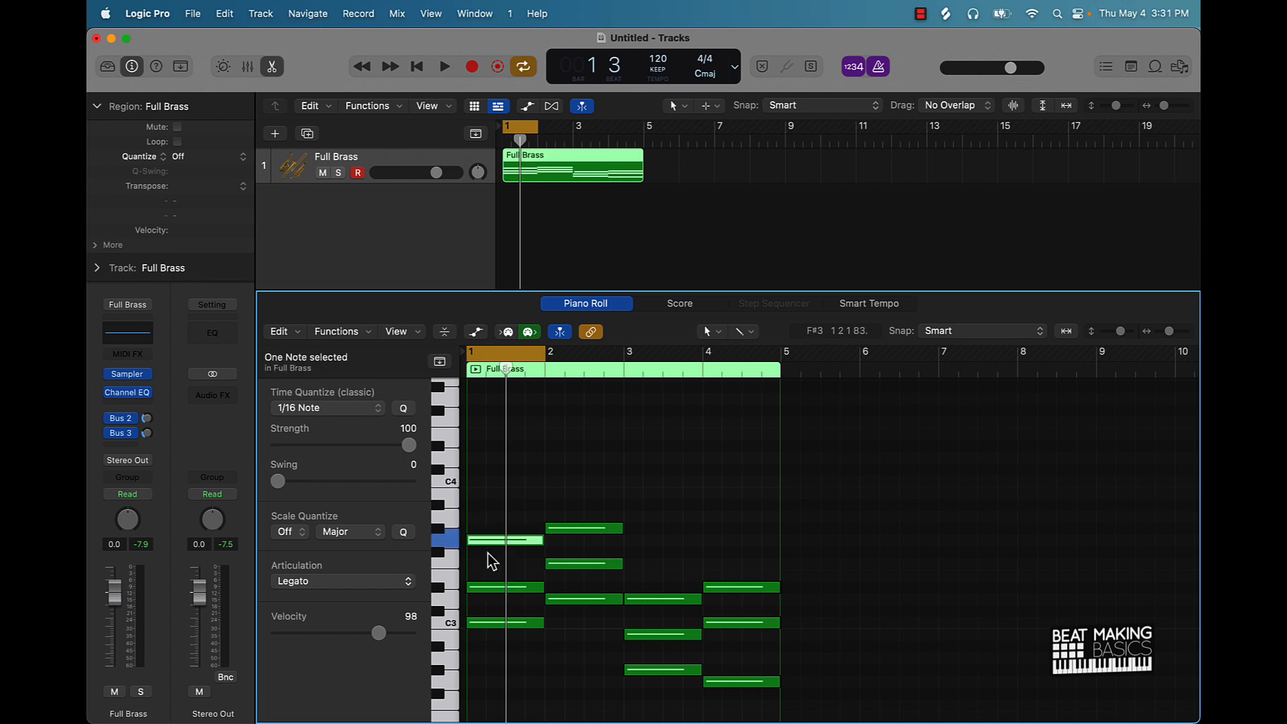
click(595, 473)
drag(541, 136, 644, 136)
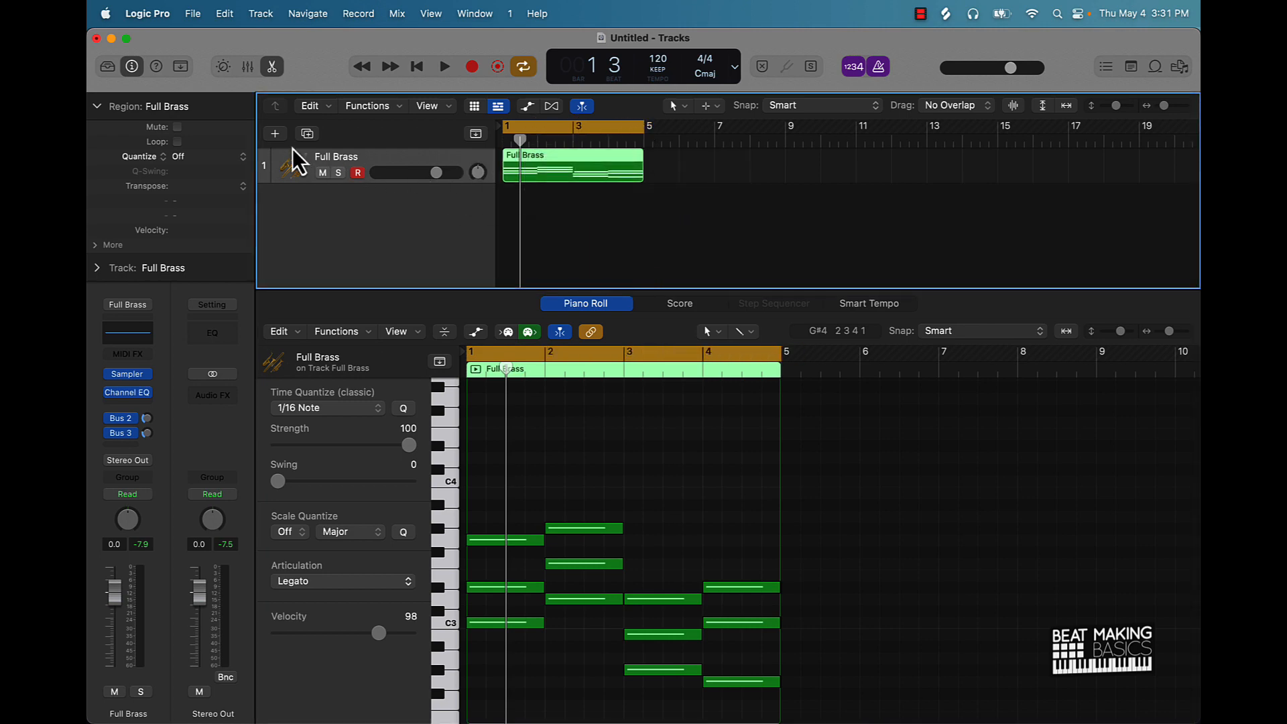
- Duplicate the Full Brass track and load the Classical Male Ensemble choir sound on the new track
key(super+d)
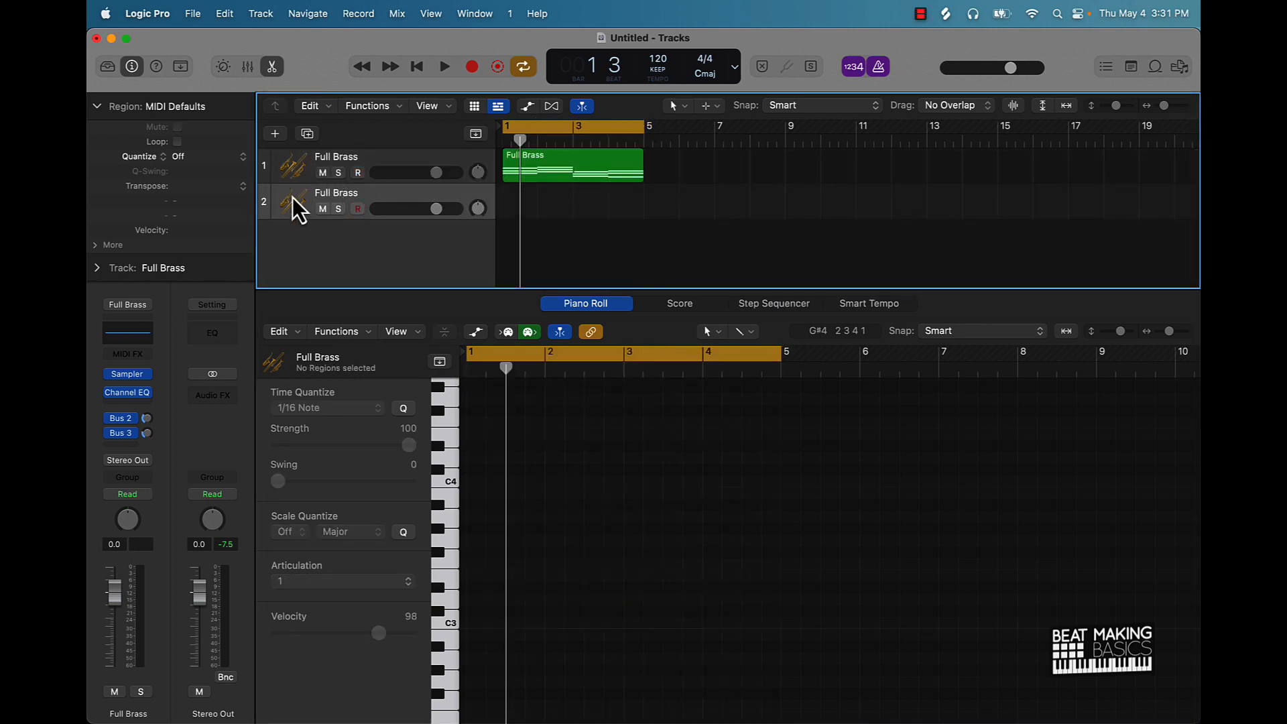
click(107, 65)
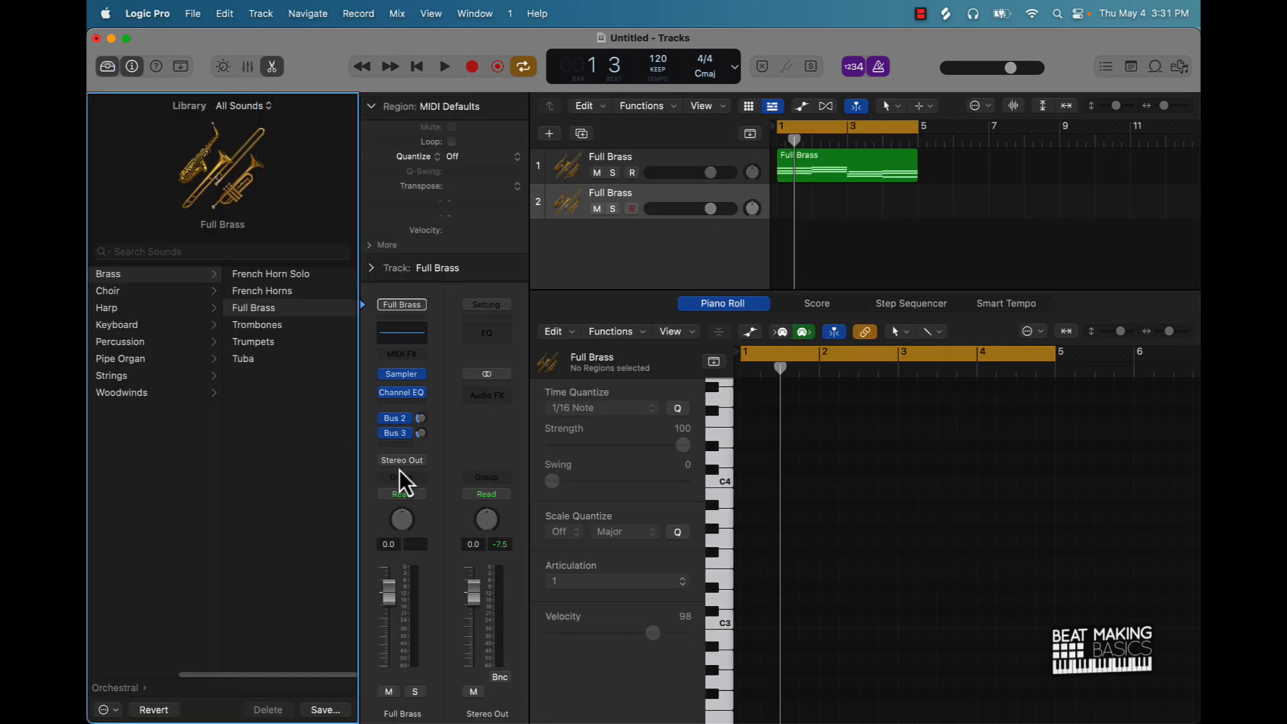
click(128, 295)
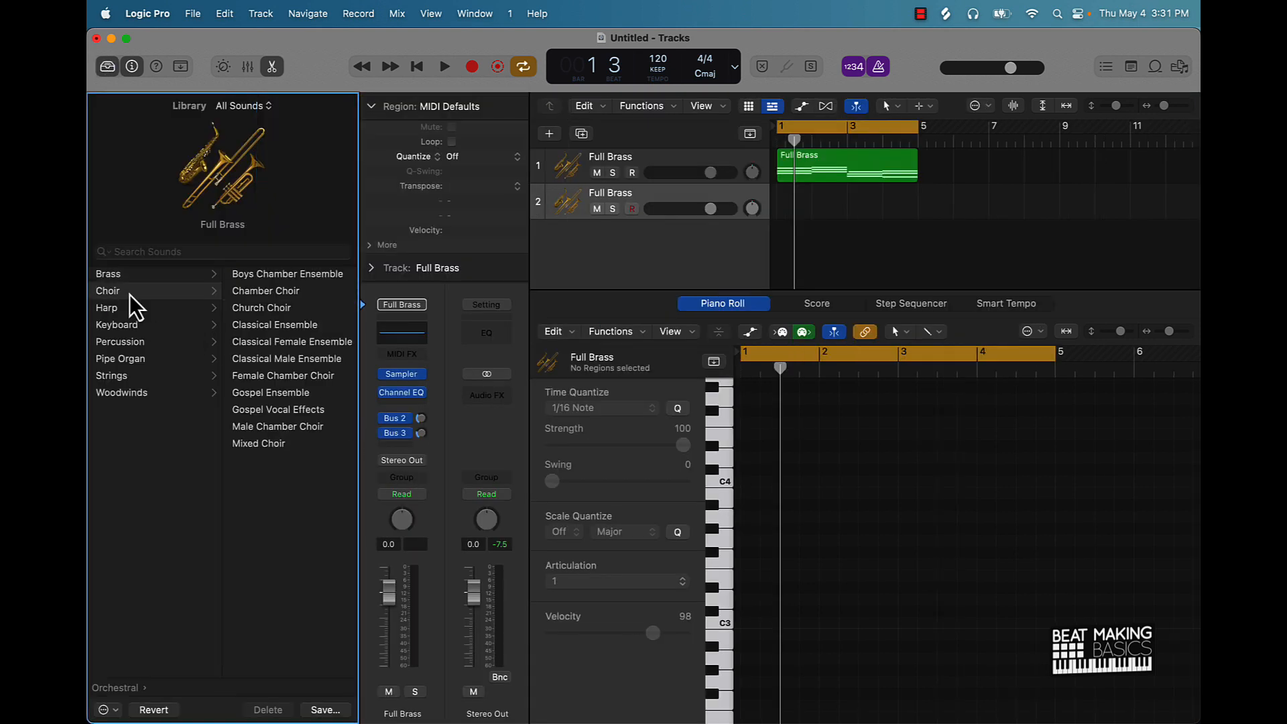
click(295, 354)
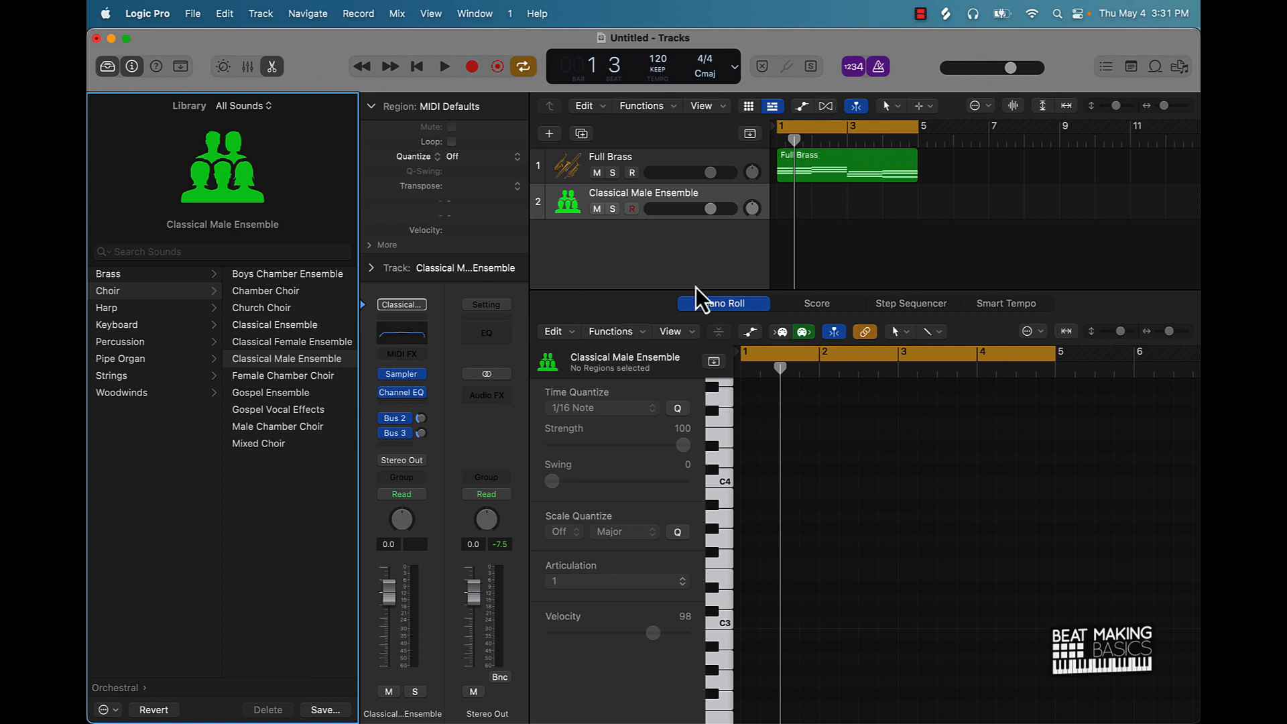
- Copy the brass region onto the choir track and lower the brass and choir volumes during playback, with the choir at -4.8 dB
scroll(838, 563, right, 2)
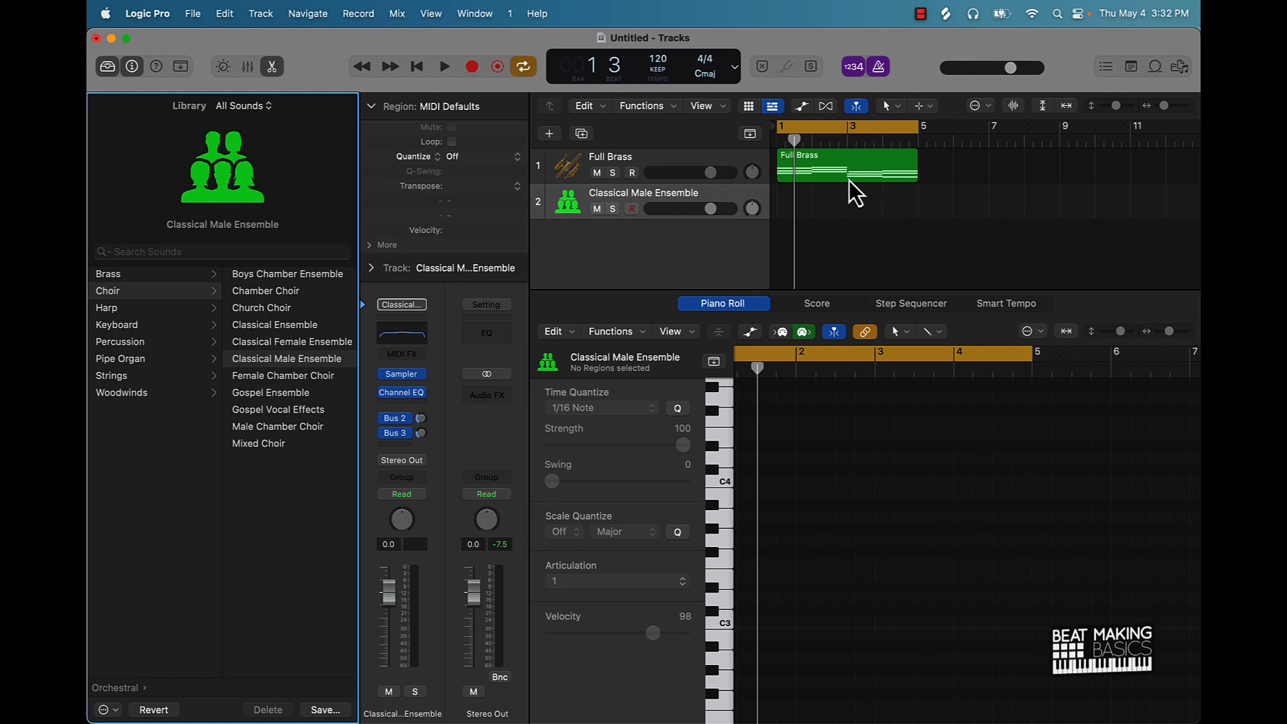
drag(851, 180, 846, 207)
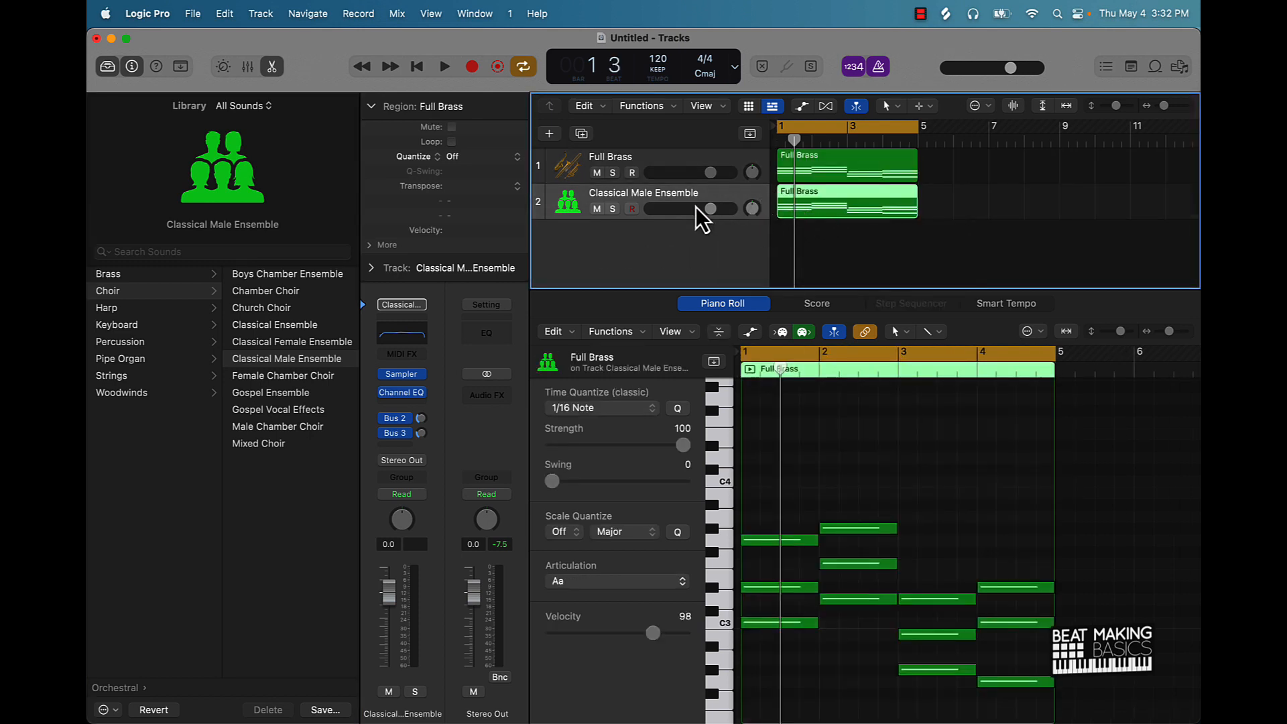
mouse_move(709, 209)
mouse_down()
mouse_move(679, 209)
mouse_move(697, 208)
mouse_move(701, 172)
mouse_move(693, 208)
mouse_up()
key(space)
key(space)
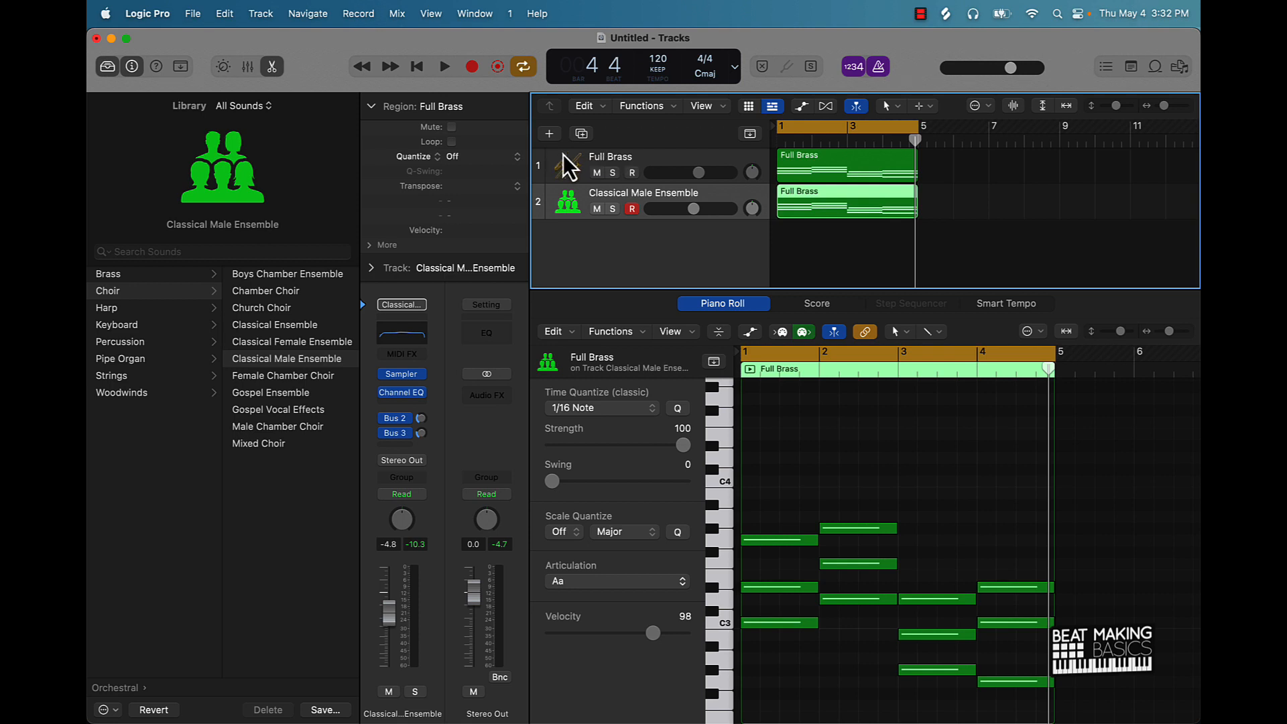
- Duplicate the choir track with the Orchestral Harp sound and copy the chord region onto it
key(super+d)
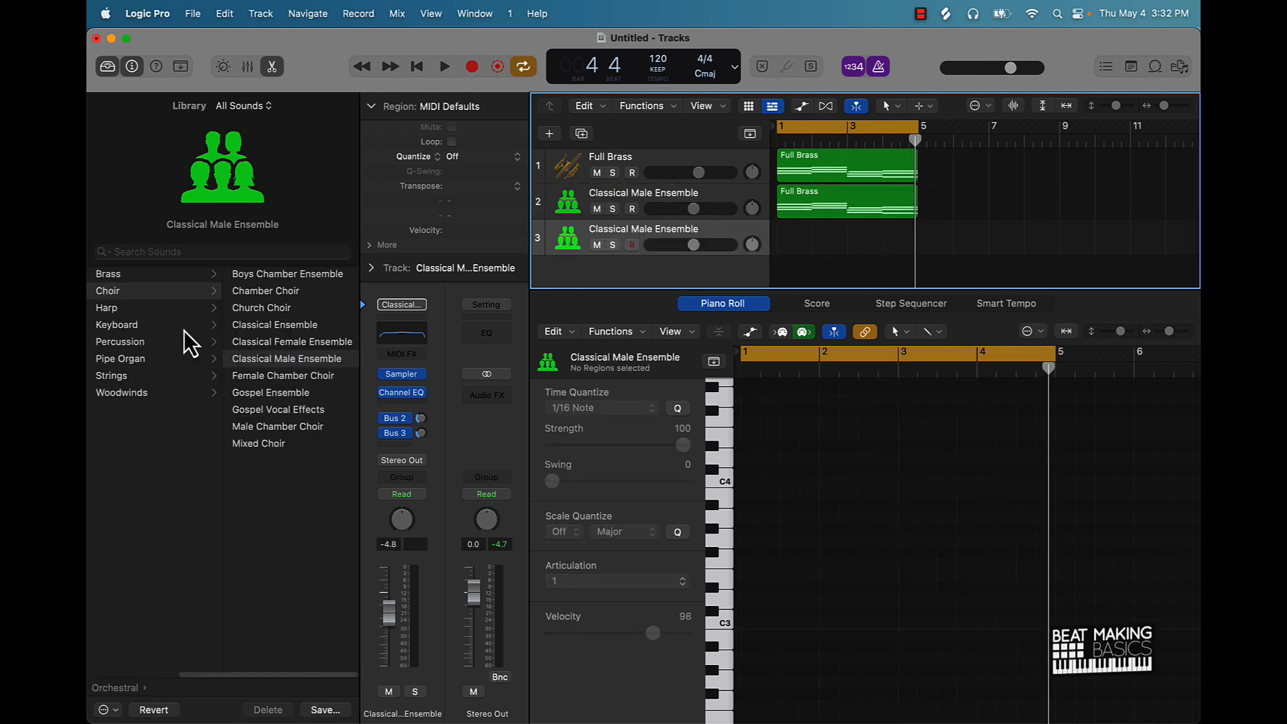
click(135, 312)
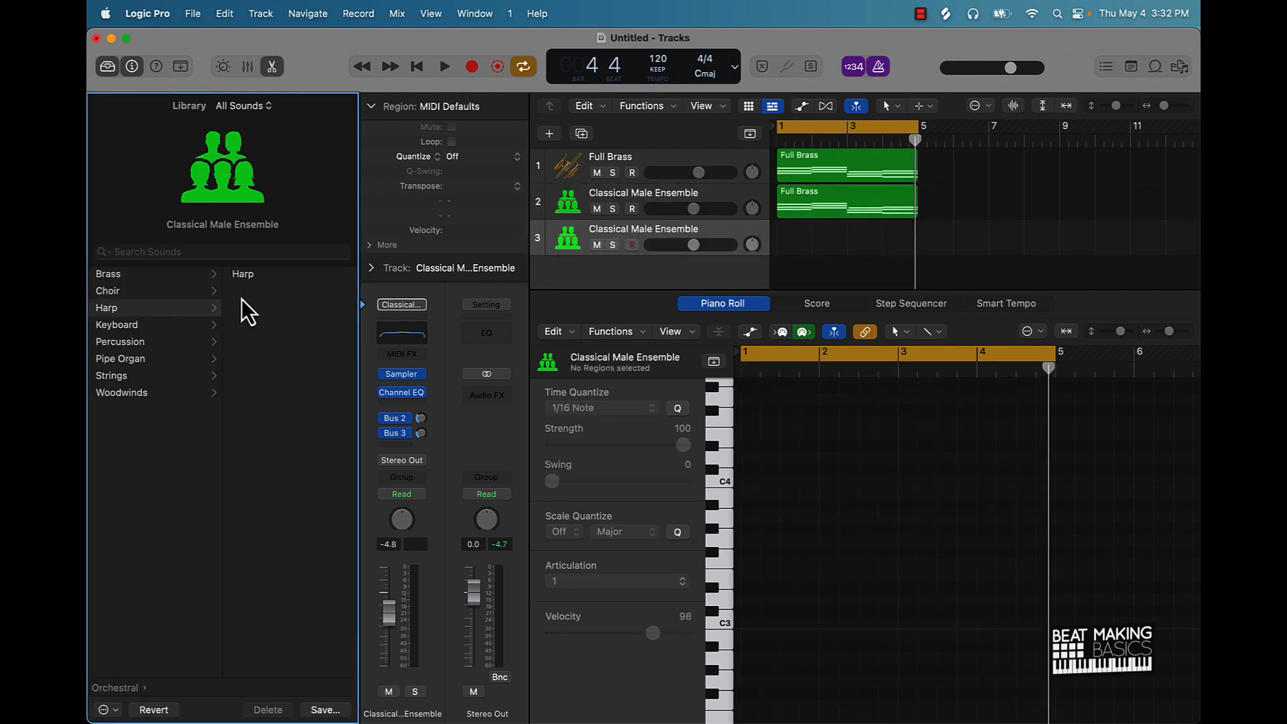
click(264, 279)
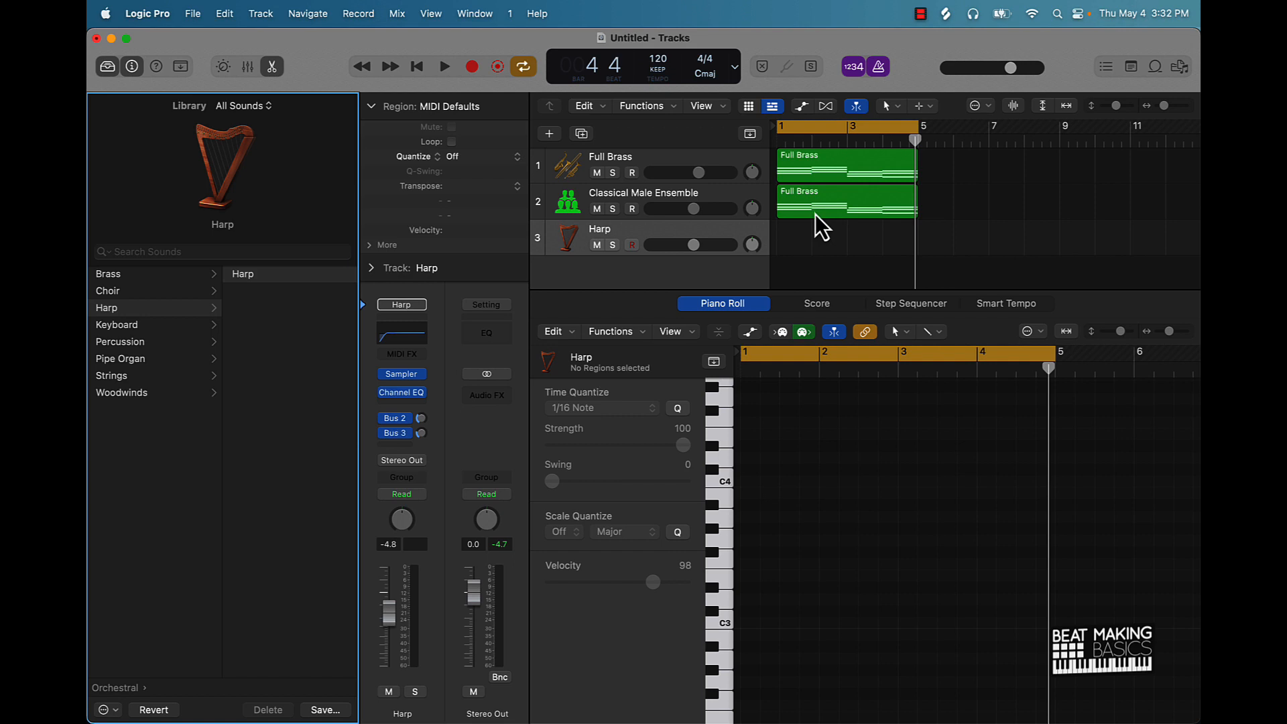
drag(816, 215, 810, 236)
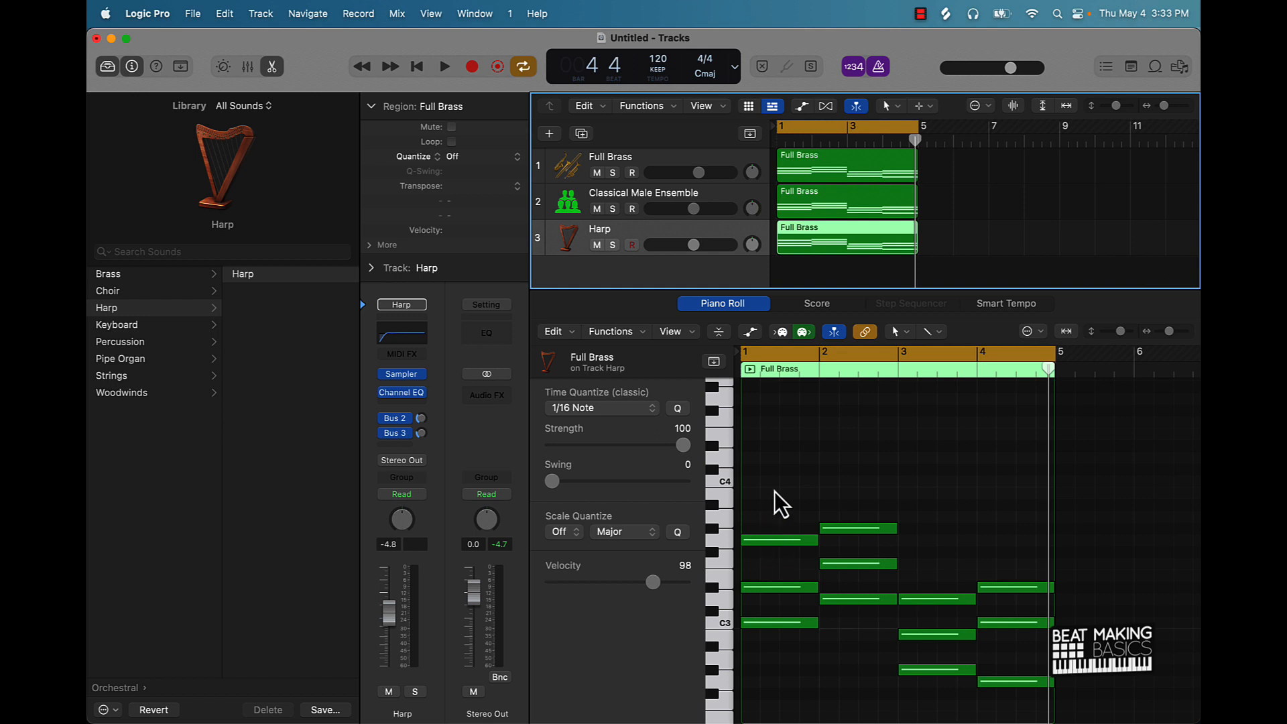
- Trim the start of the highest note in each harp chord to beat 4 of its bar and play the result
drag(775, 532, 887, 542)
shift+click(928, 600)
shift+click(994, 588)
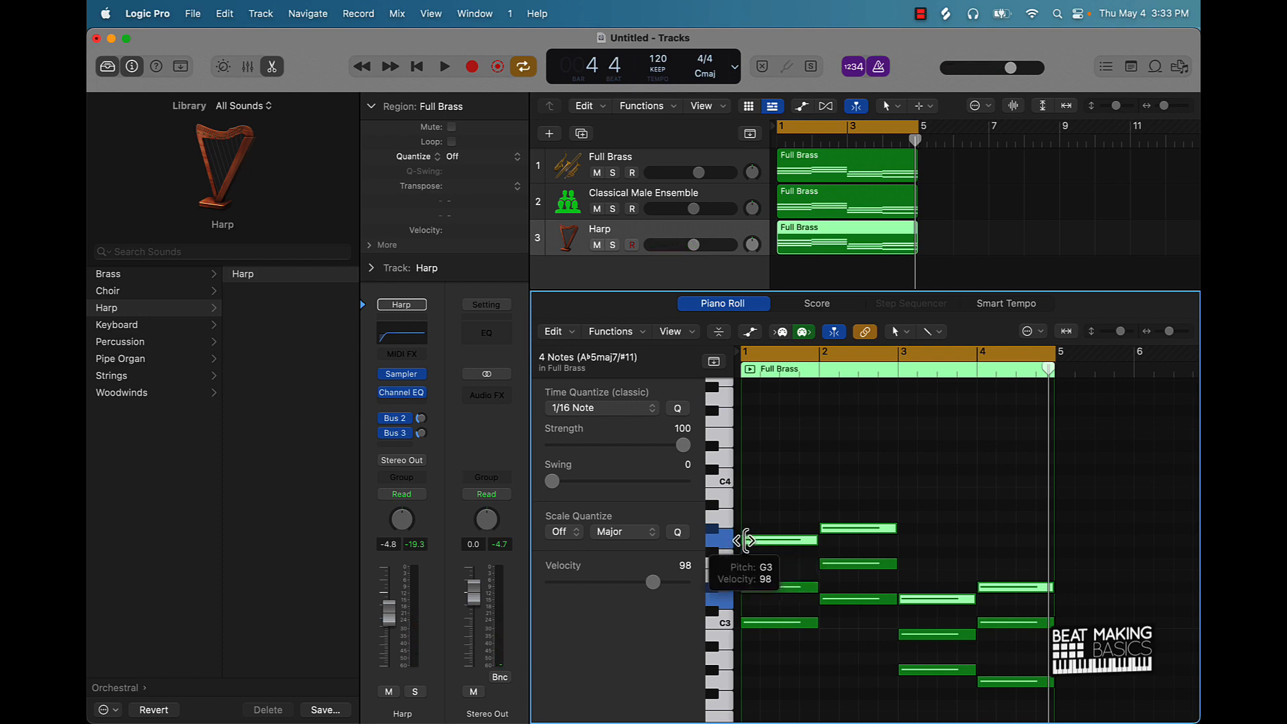
drag(742, 540, 798, 541)
key(space)
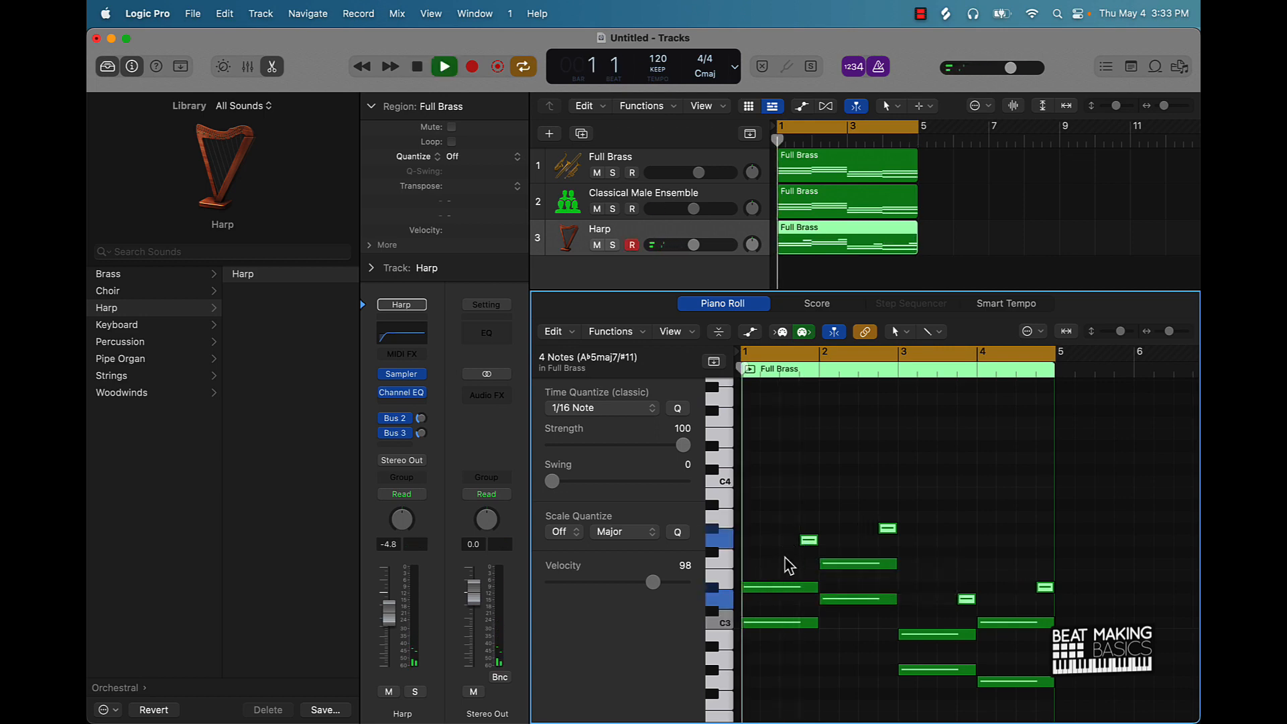
key(space)
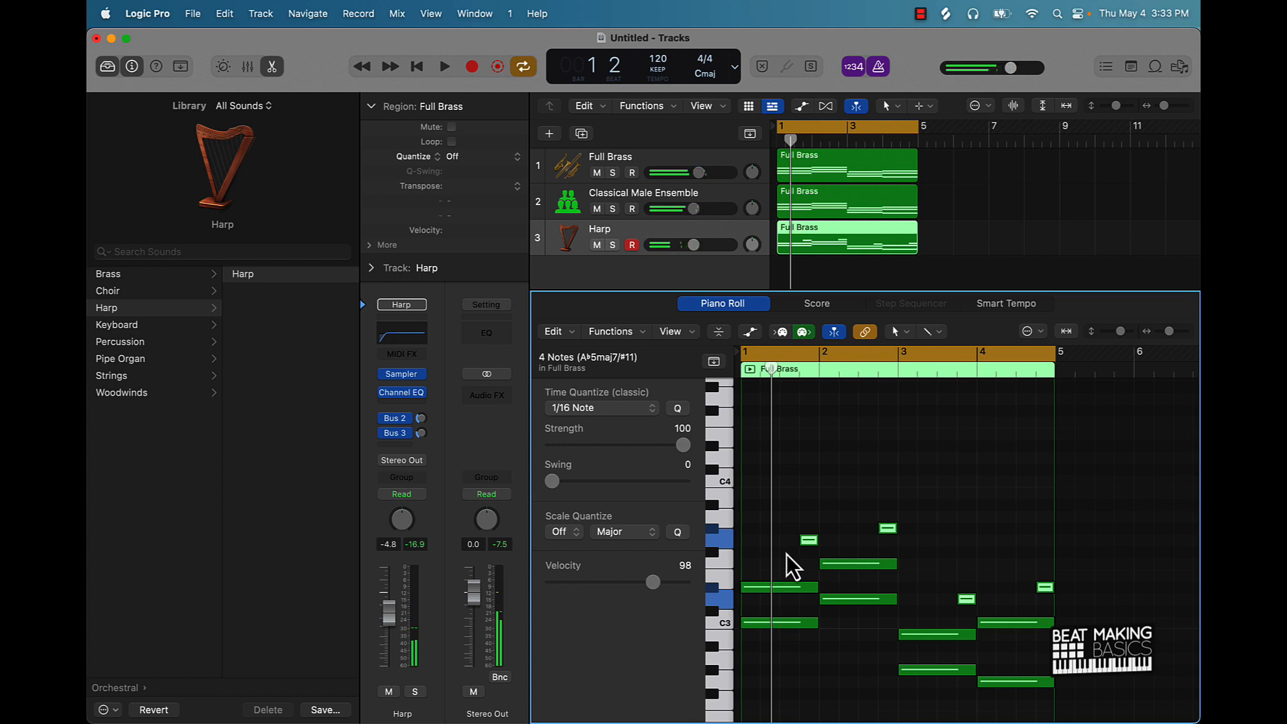
- Extend the four highest harp notes back to start on beat 3 of each bar and play the result
drag(802, 539, 782, 545)
key(space)
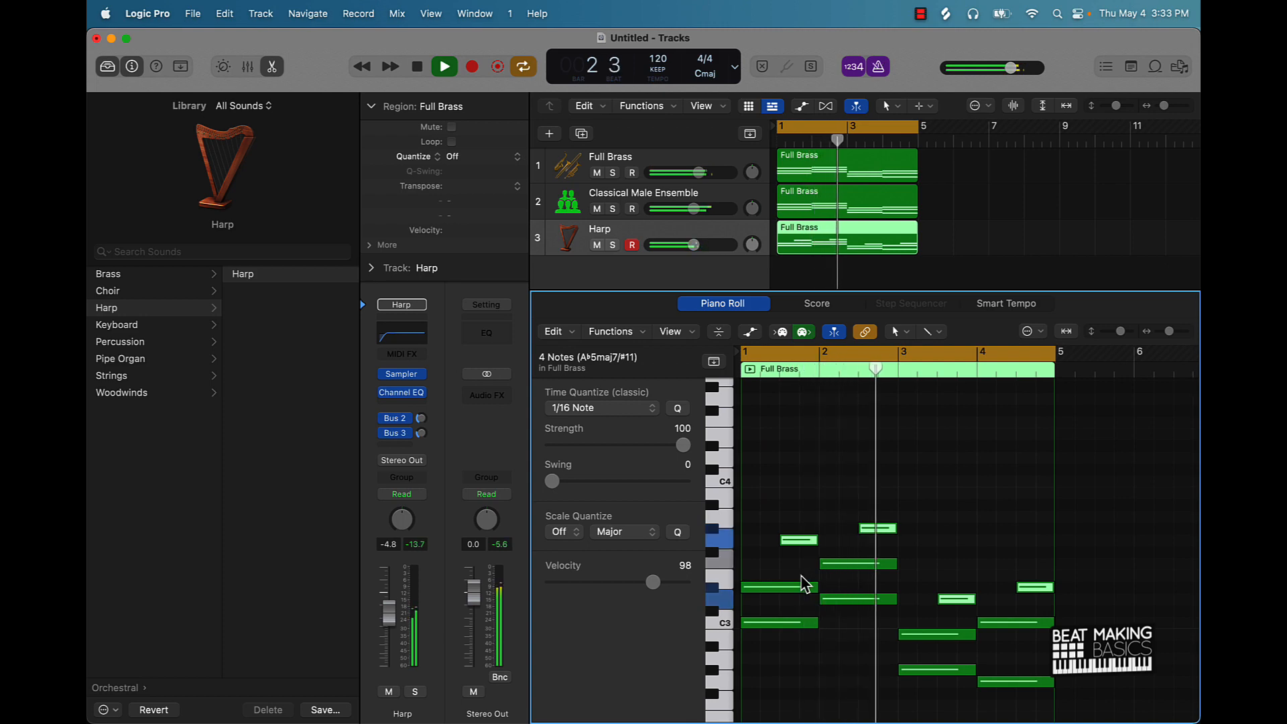
key(space)
click(773, 567)
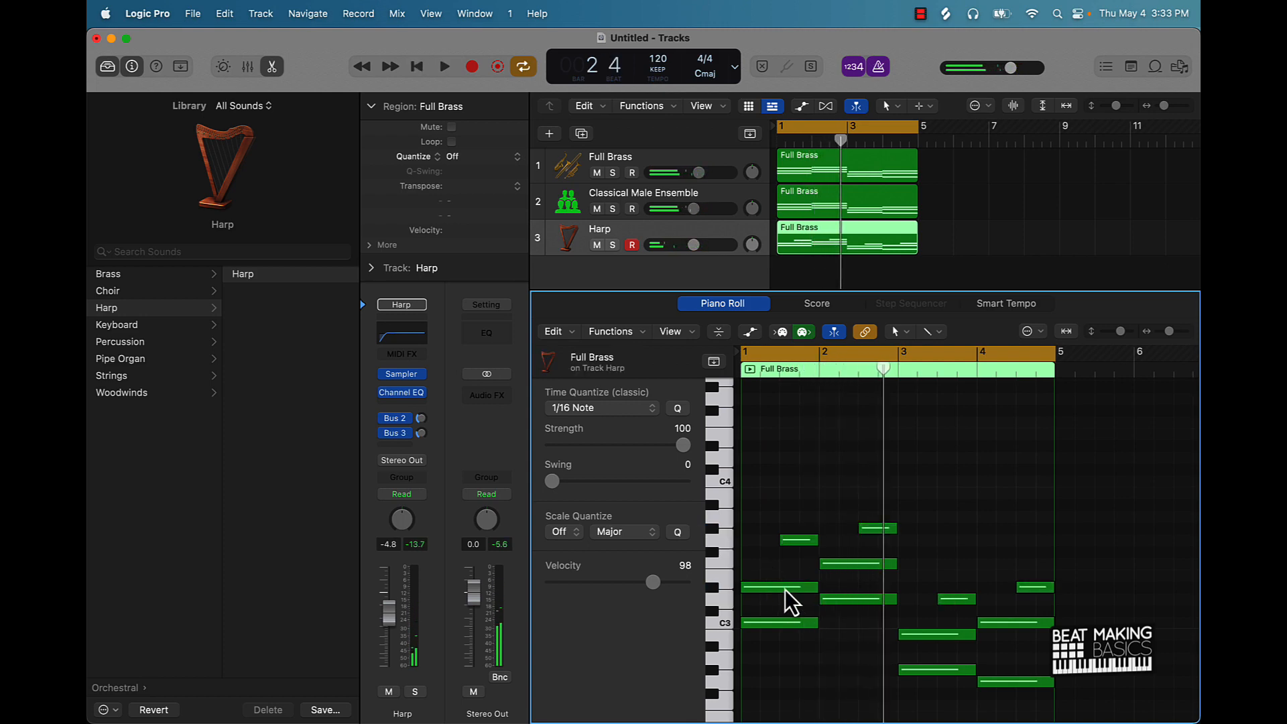
- Trim the middle note of each harp chord so it starts on beat 2 of its bar
click(785, 588)
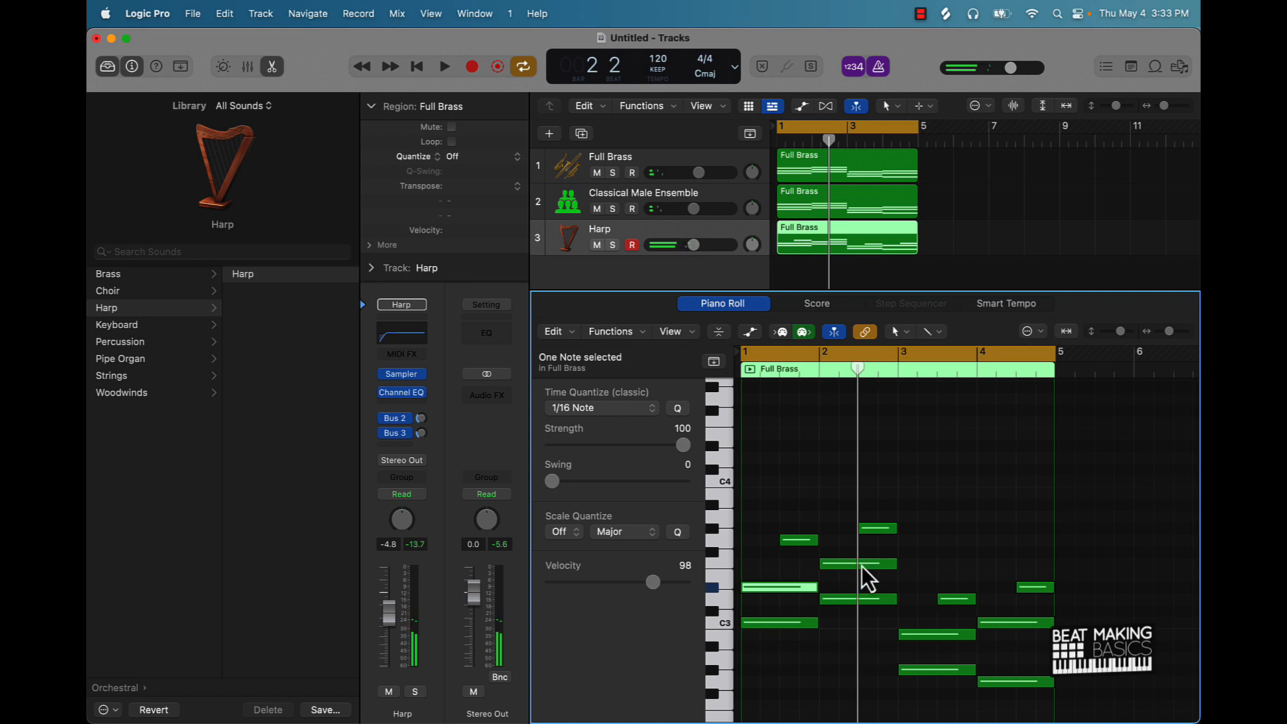
shift+click(863, 565)
shift+click(954, 635)
shift+click(1025, 624)
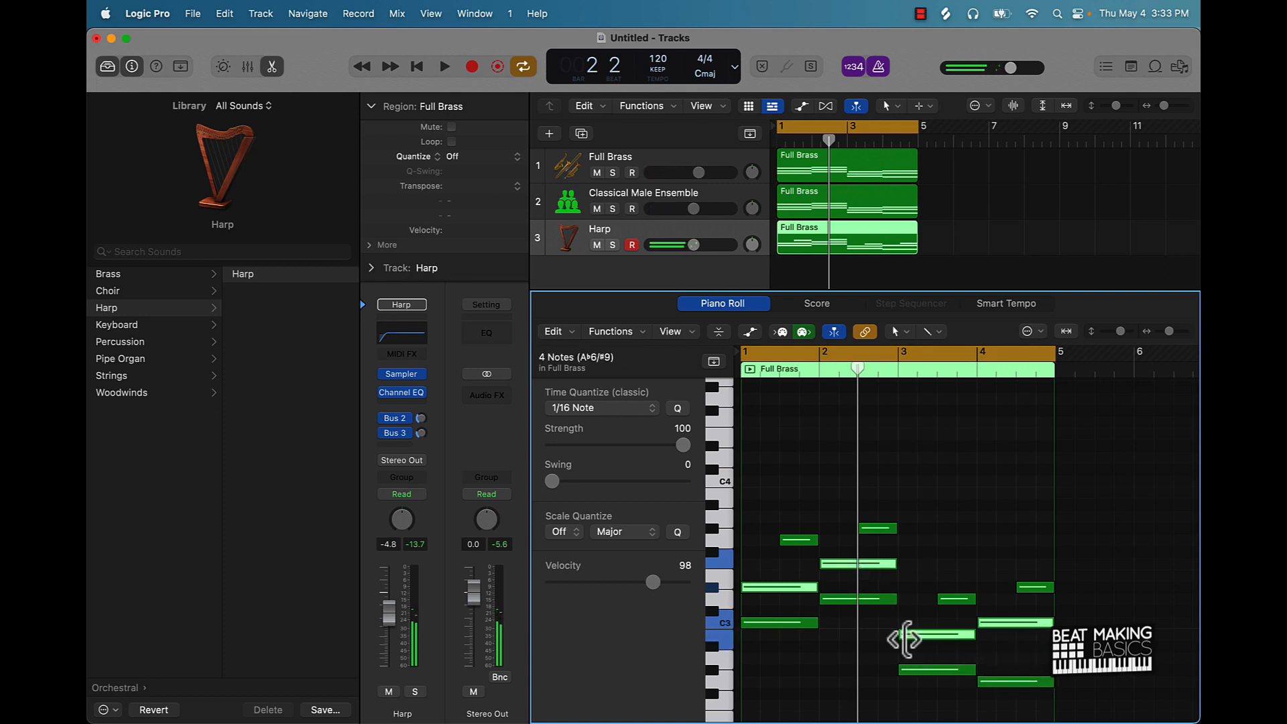
drag(905, 640, 925, 641)
click(936, 612)
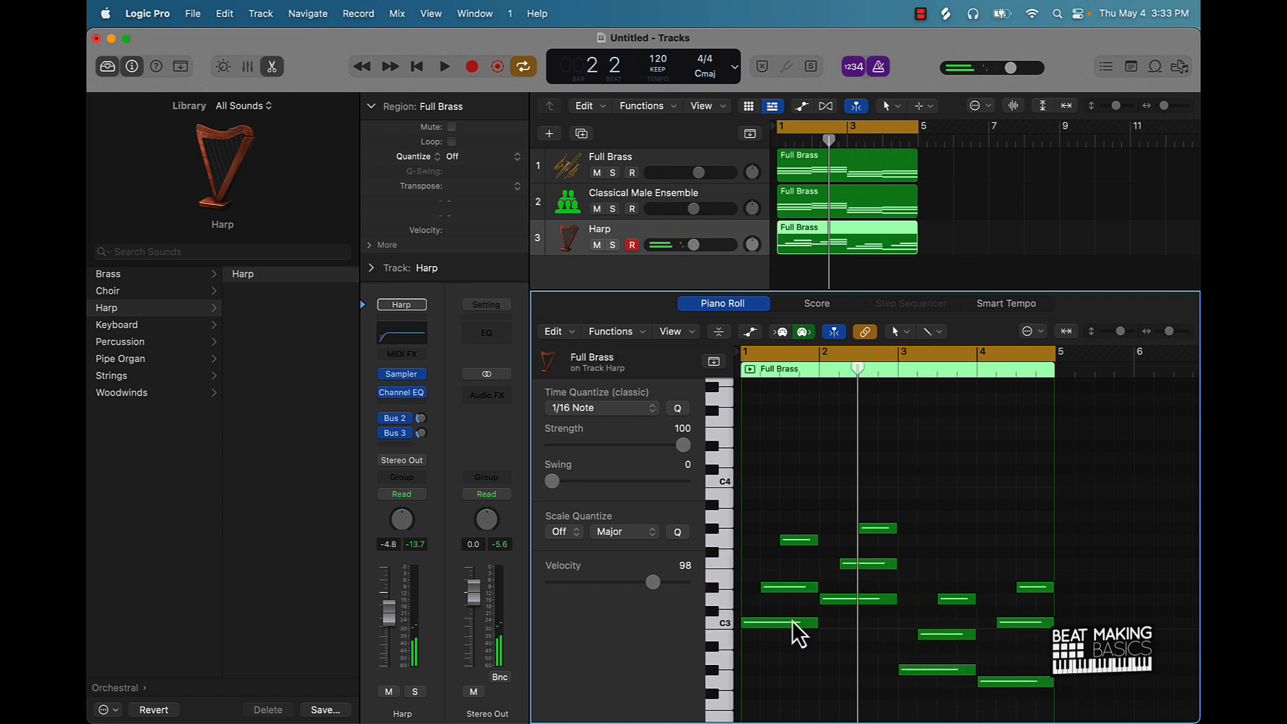
- Play the harp arpeggio with the other tracks and raise the harp volume to -0.9 dB
key(space)
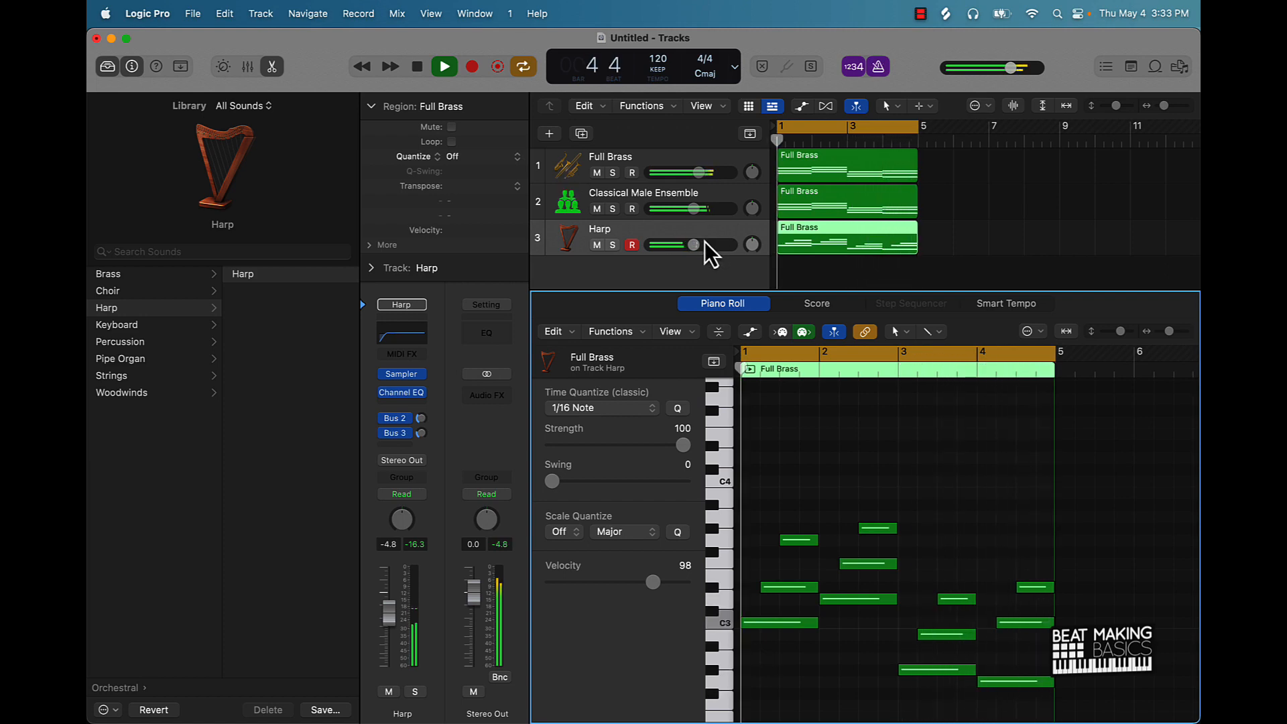
drag(694, 244, 707, 244)
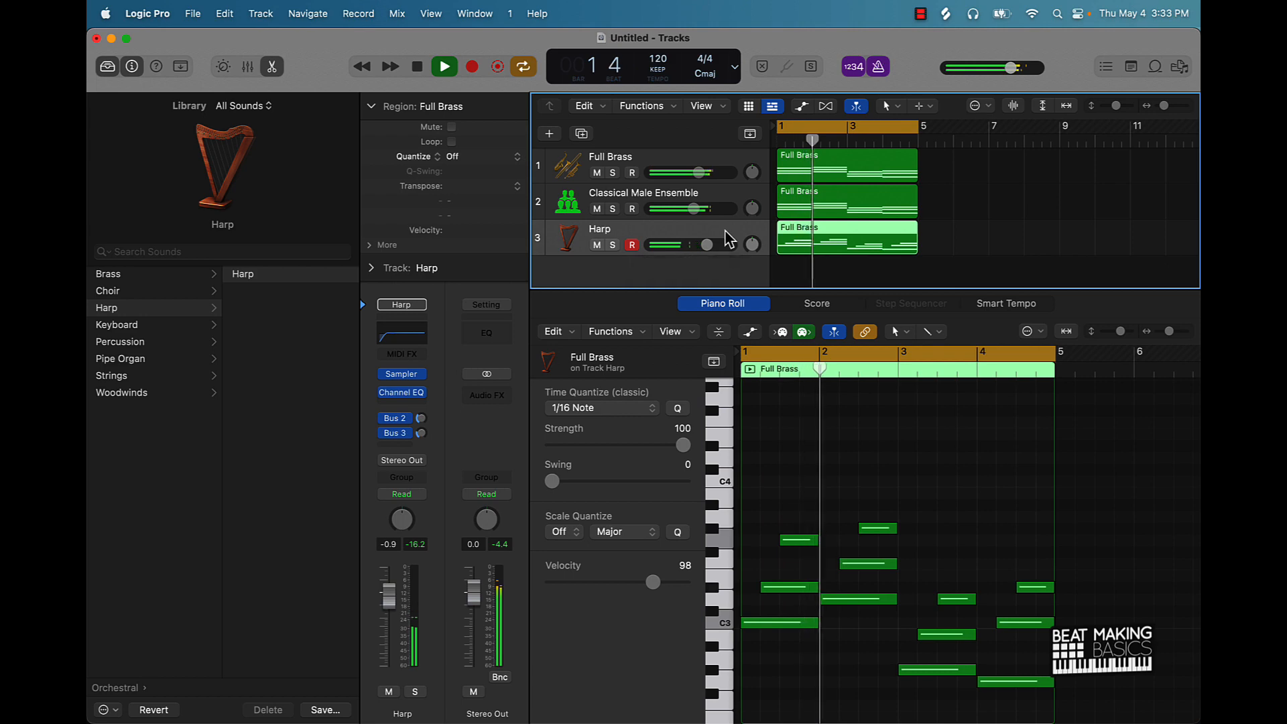
key(space)
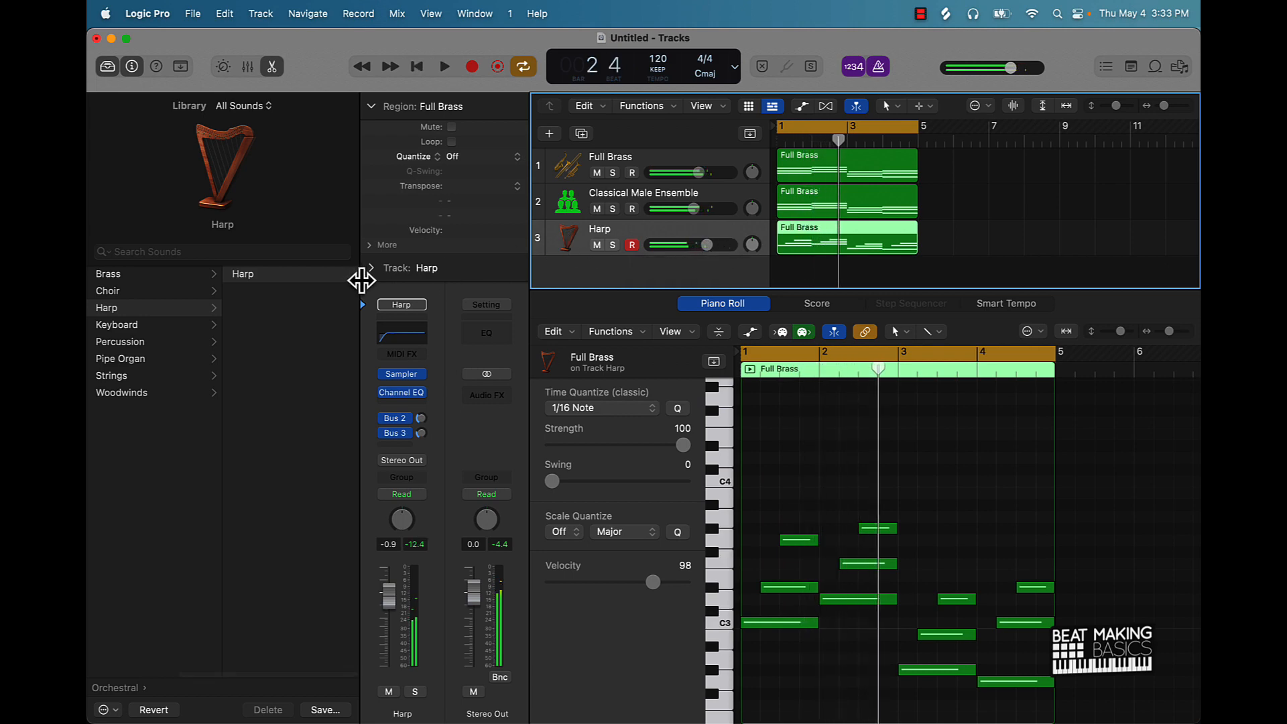
- Duplicate the harp track with its arpeggio region and load the Harpsichord keyboard sound on the copy
key(super+d)
key(super+e)
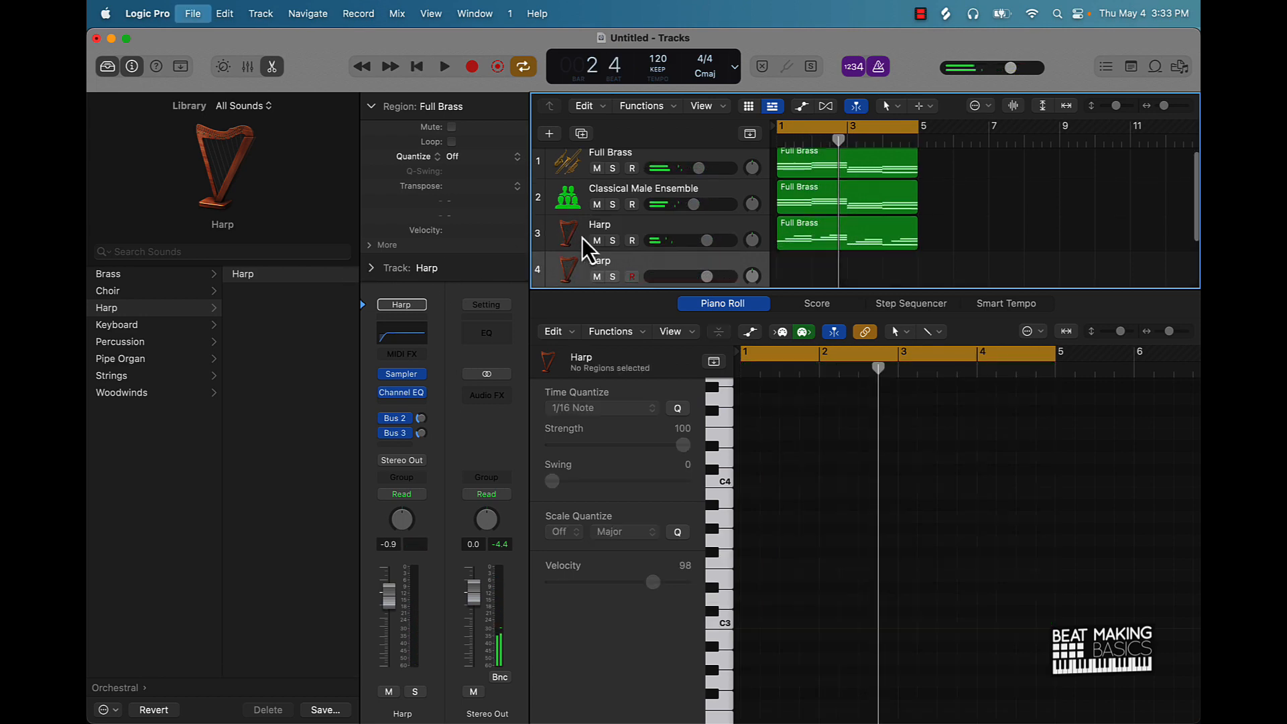
key(Escape)
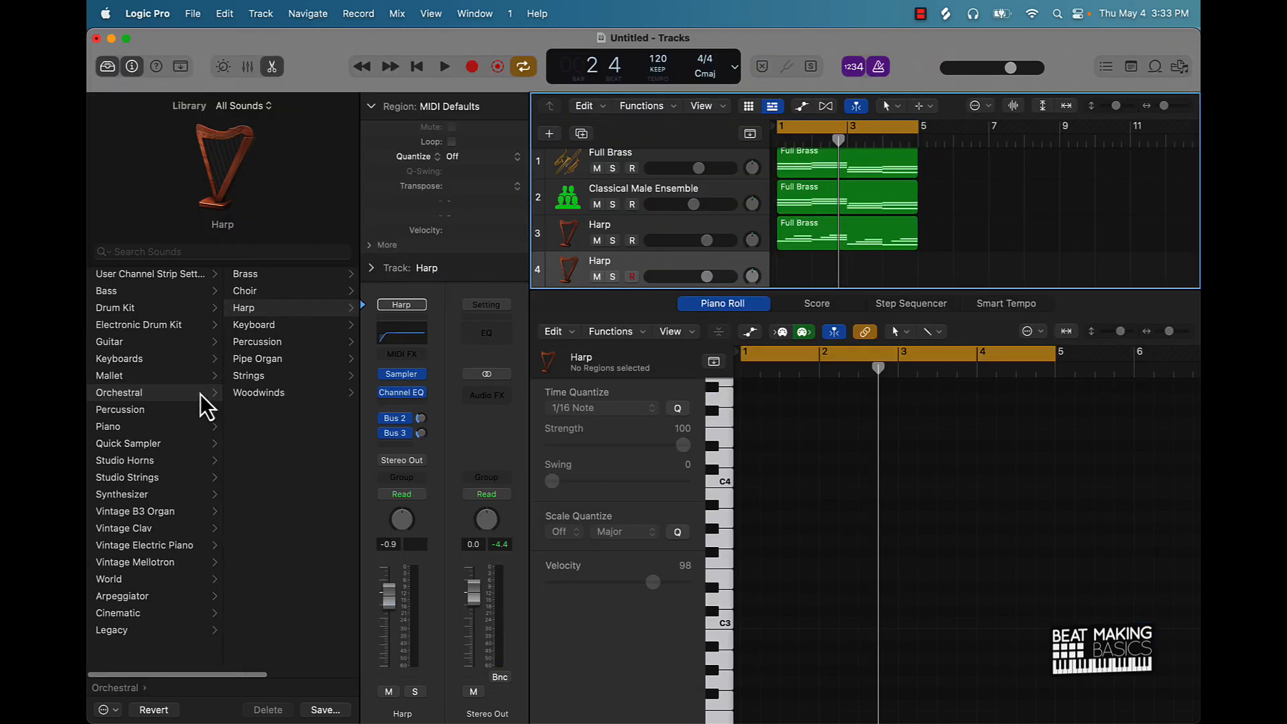
scroll(264, 356, right, 3)
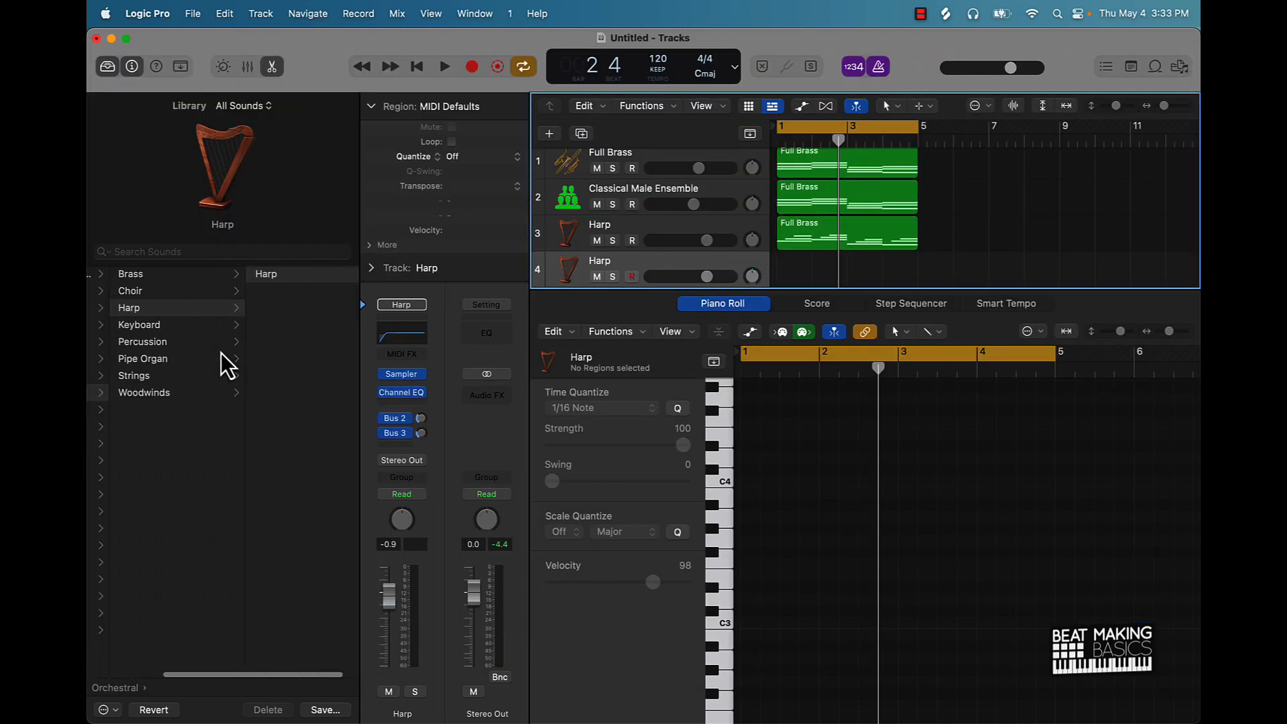
click(171, 324)
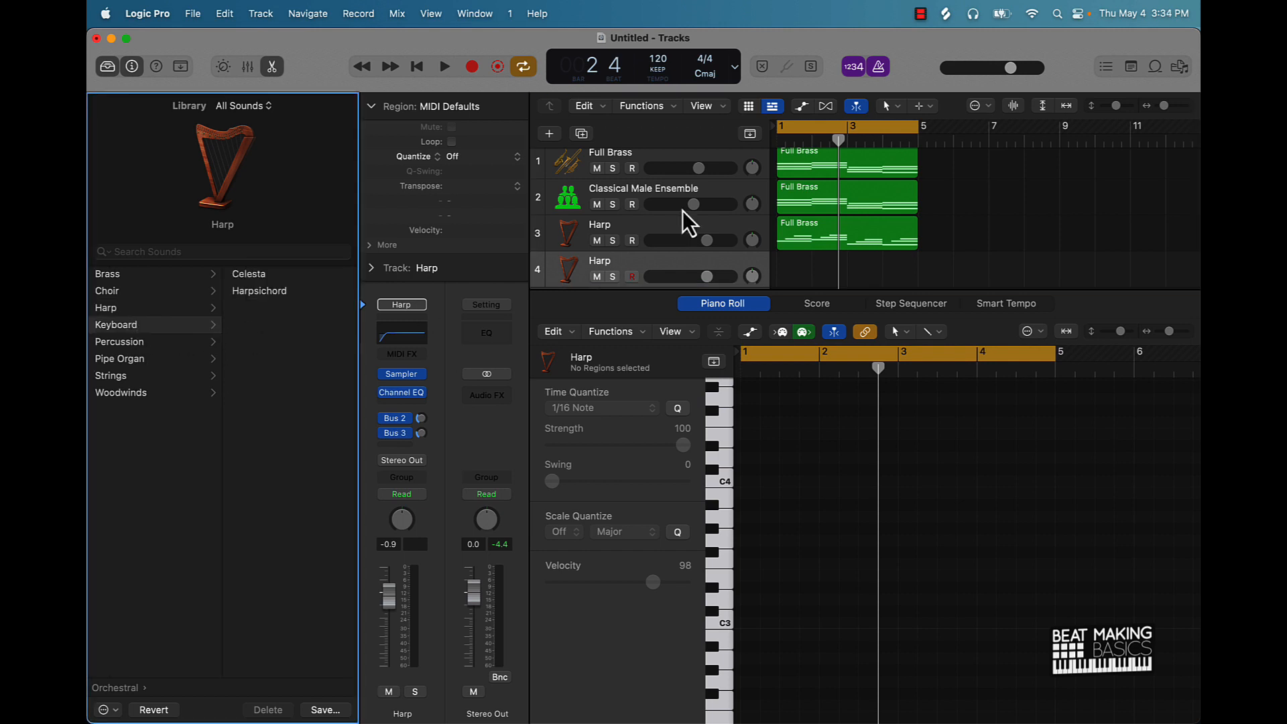
drag(815, 241, 811, 265)
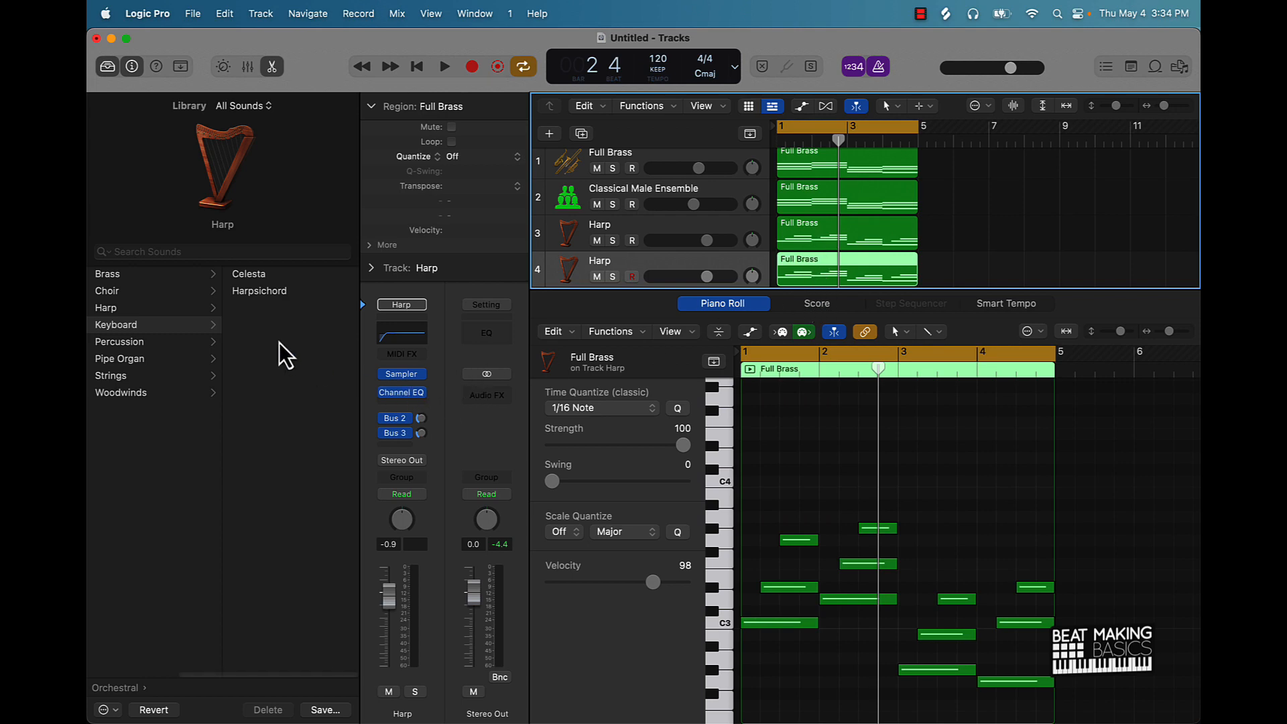
click(260, 291)
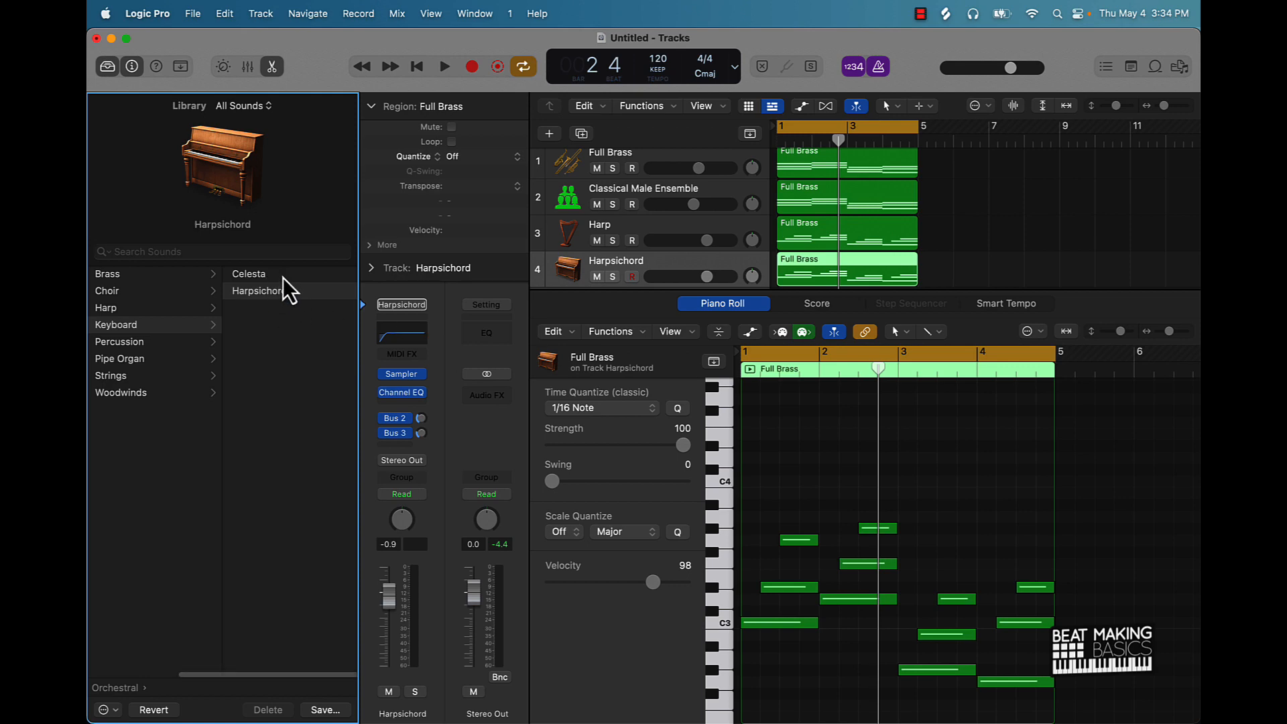
- Switch track 4 to the Celesta sound during playback, and lower its volume to -4.4 dB along with the harp's volume
key(space)
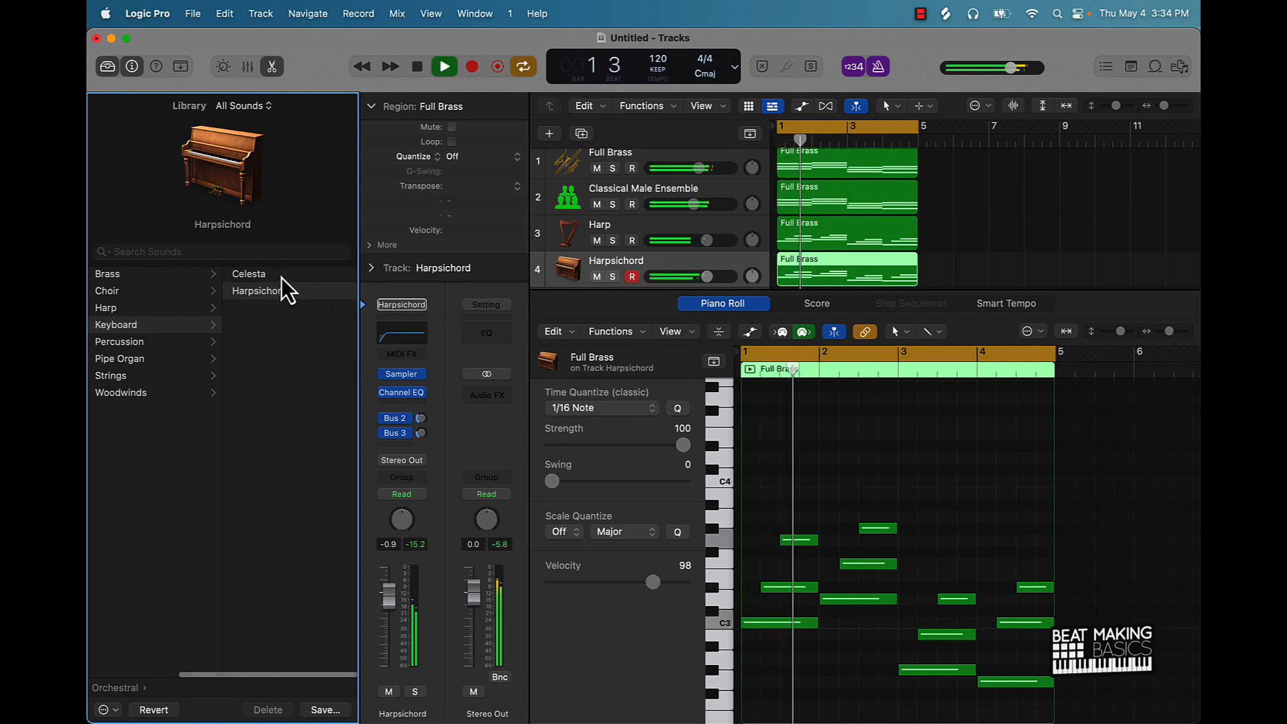
click(282, 276)
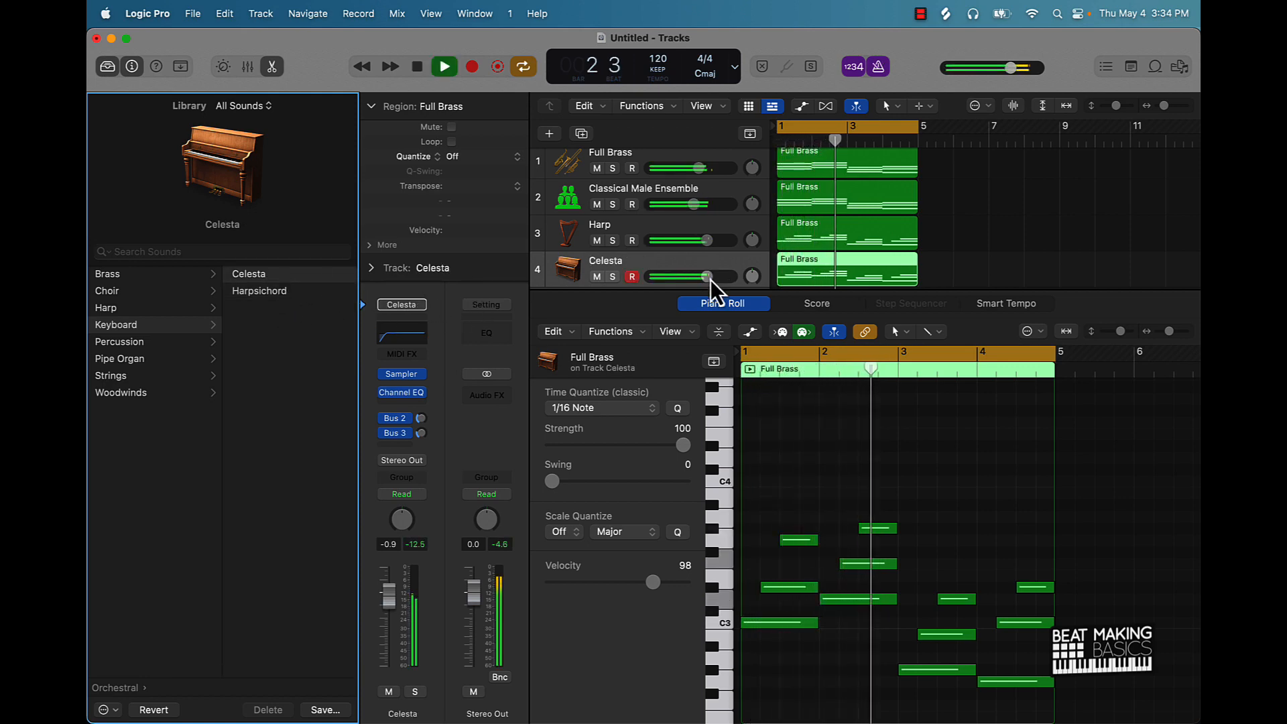
drag(707, 276, 692, 240)
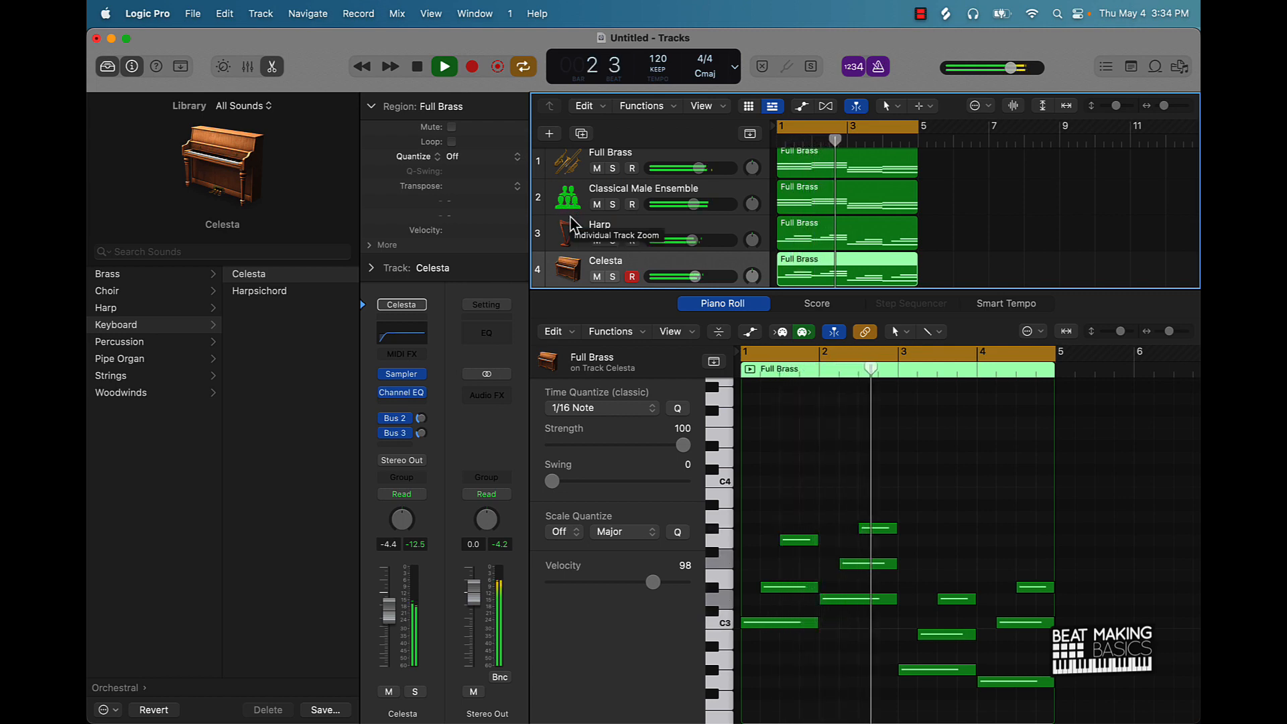
key(space)
- Add a duplicate of the Celesta track, load the Tubular Bells percussion sound on it, and audition its notes
key(super+d)
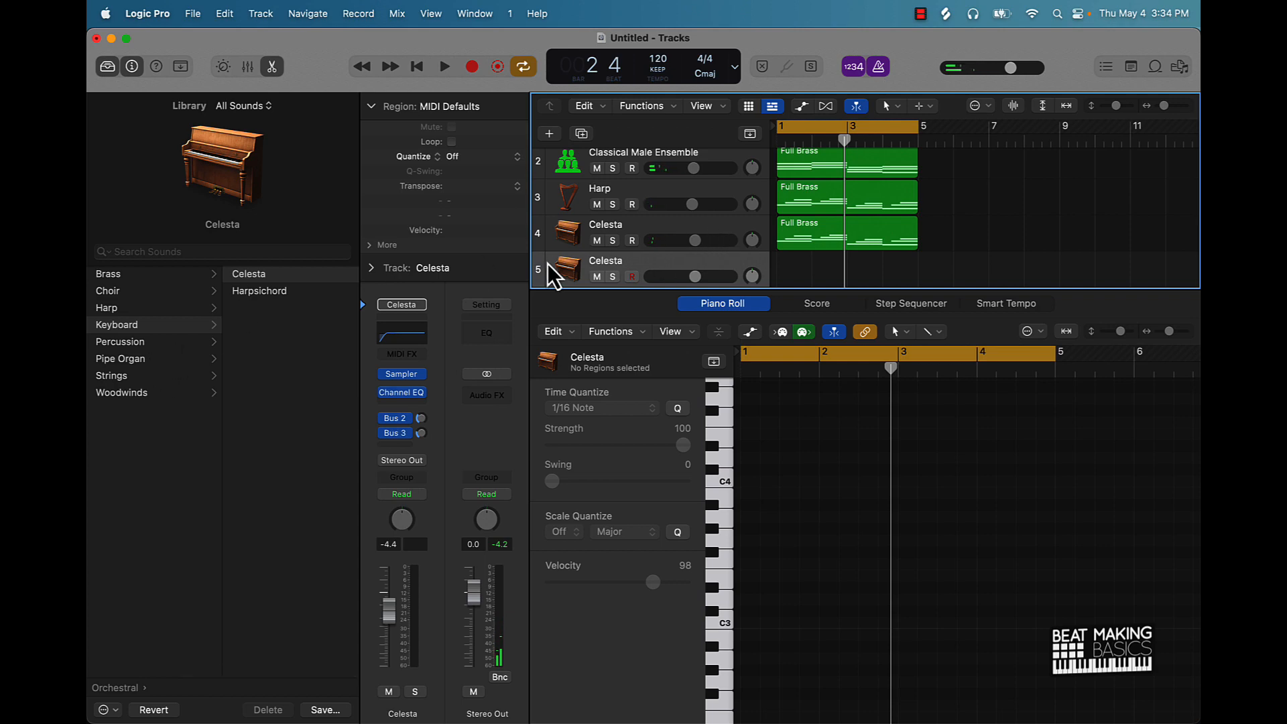
click(215, 341)
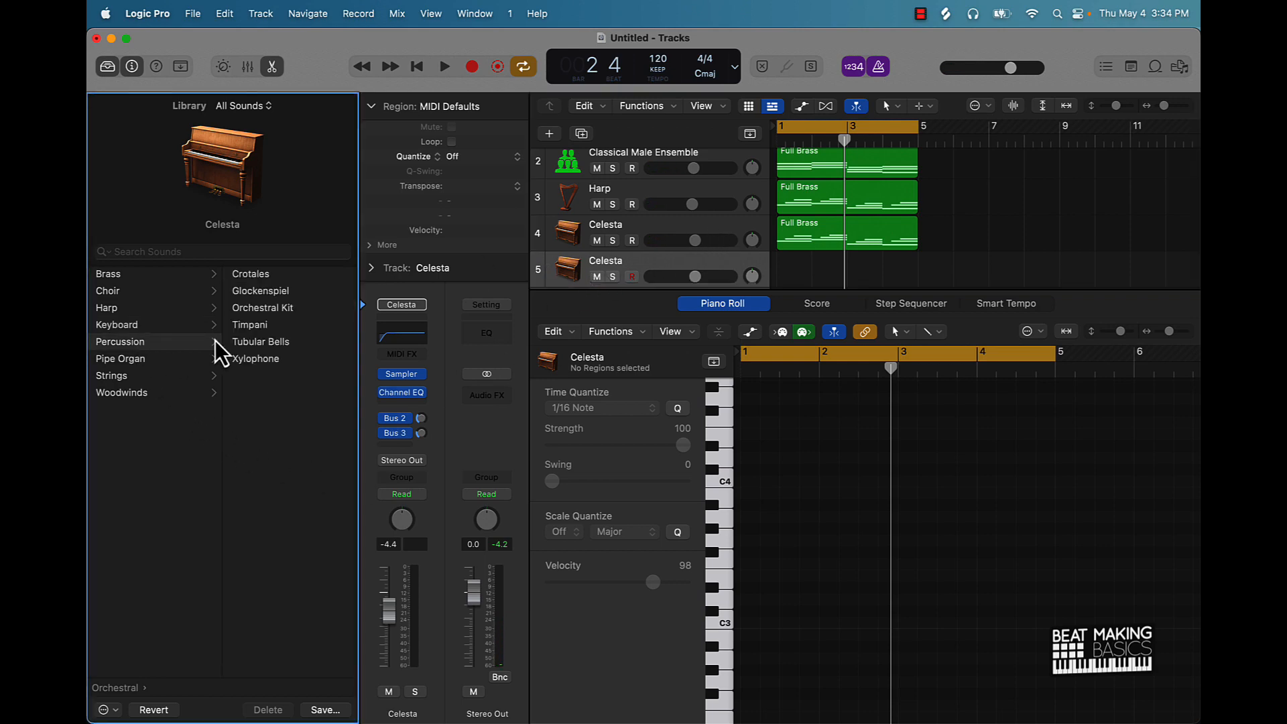
click(275, 342)
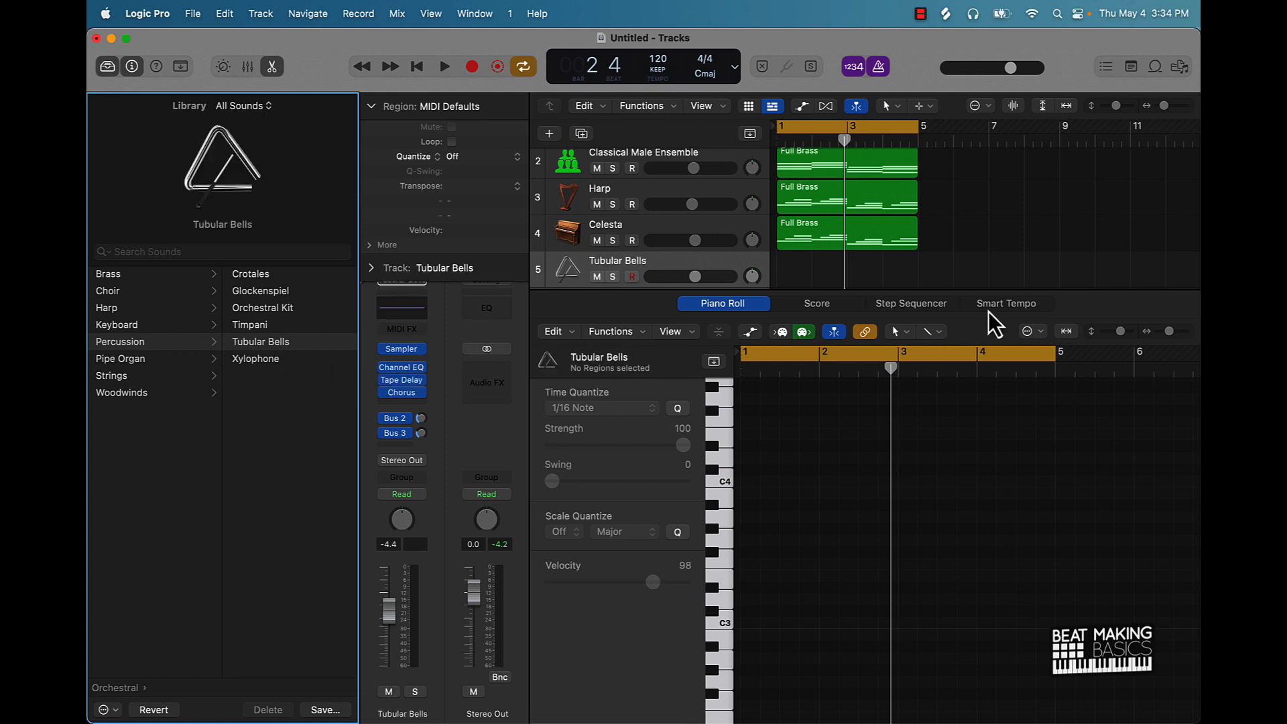
click(720, 484)
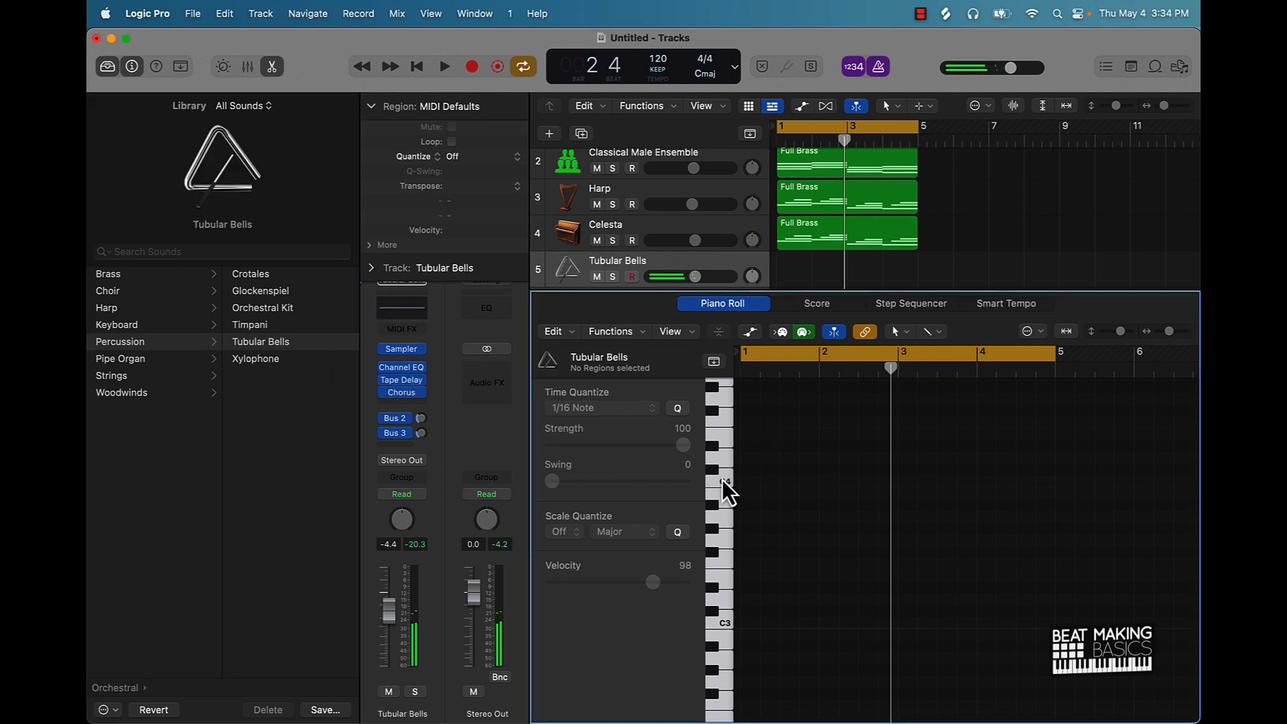
scroll(722, 467, up, 4)
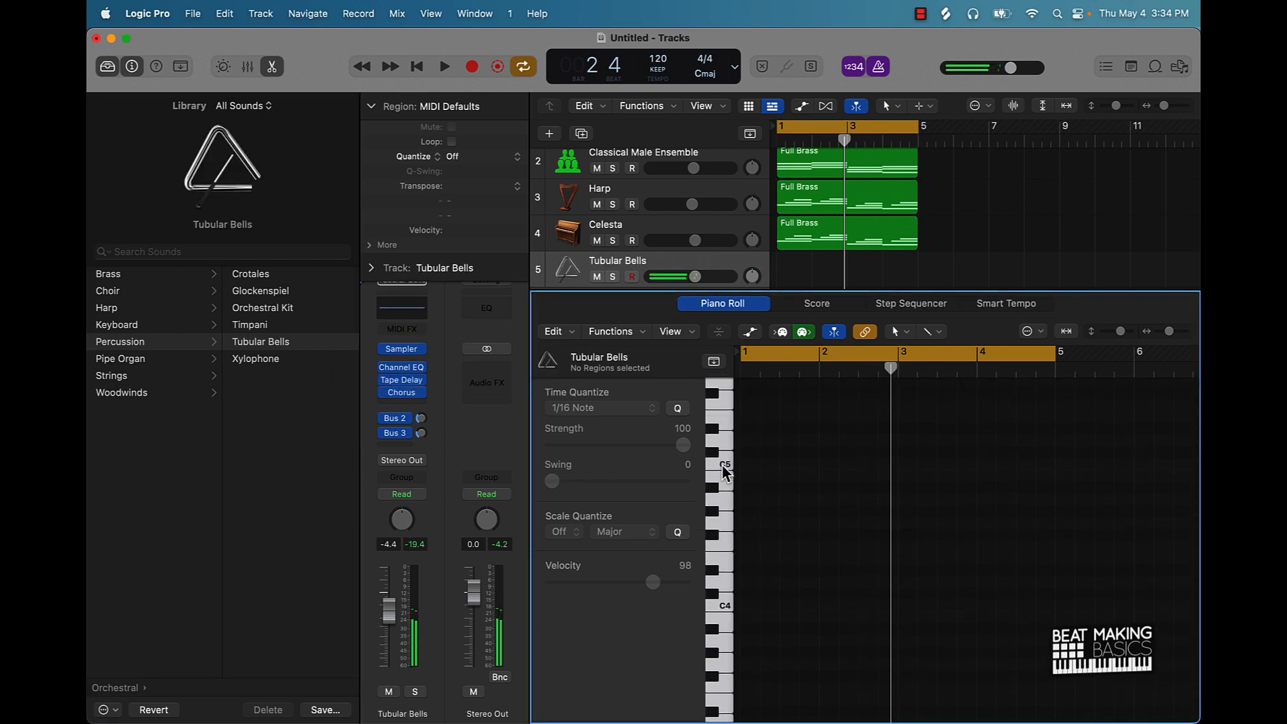
scroll(725, 558, down, 2)
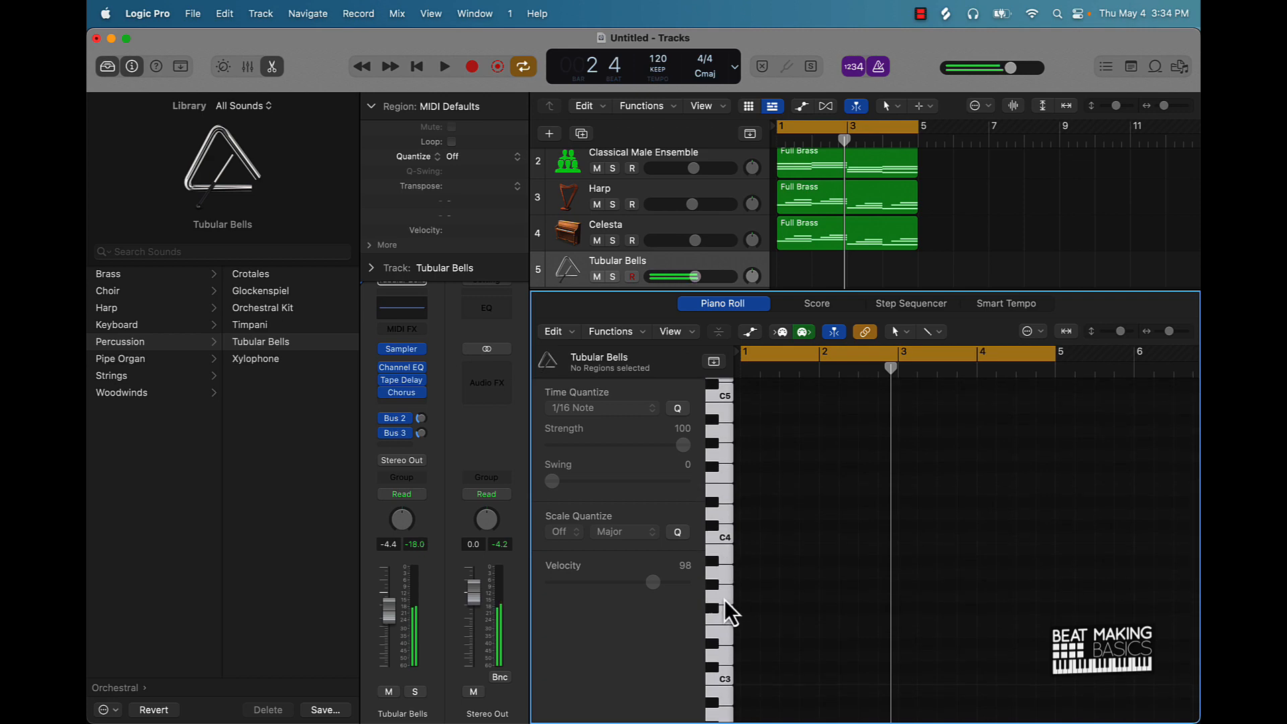
scroll(725, 600, down, 2)
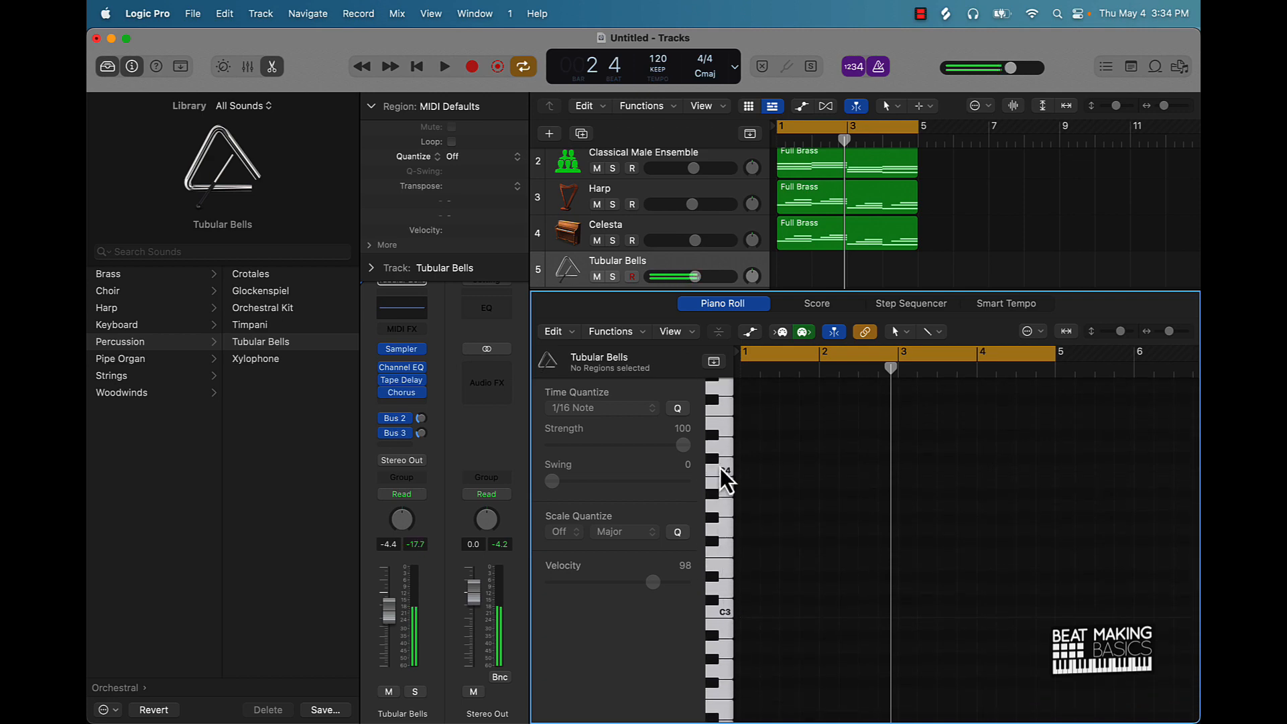
- Add a one-bar C3 note at bar 1 on the Tubular Bells track and extend its region to bar 5
key(space)
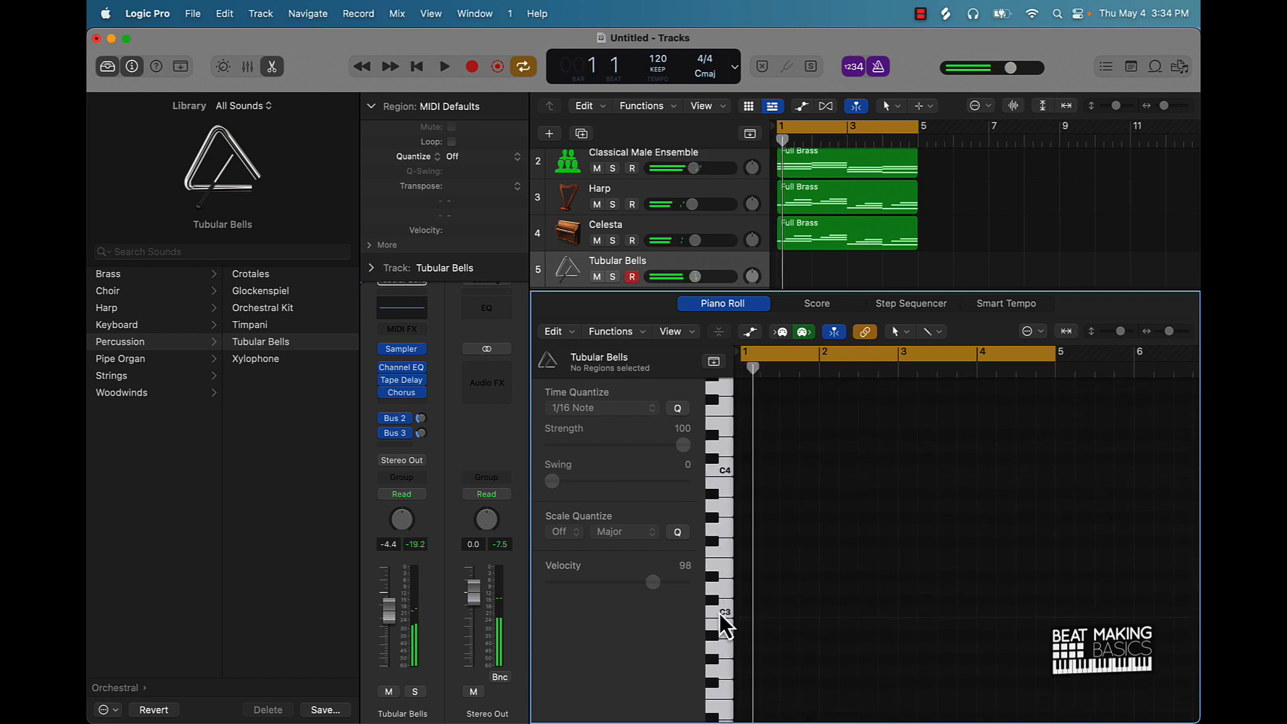
super+click(744, 612)
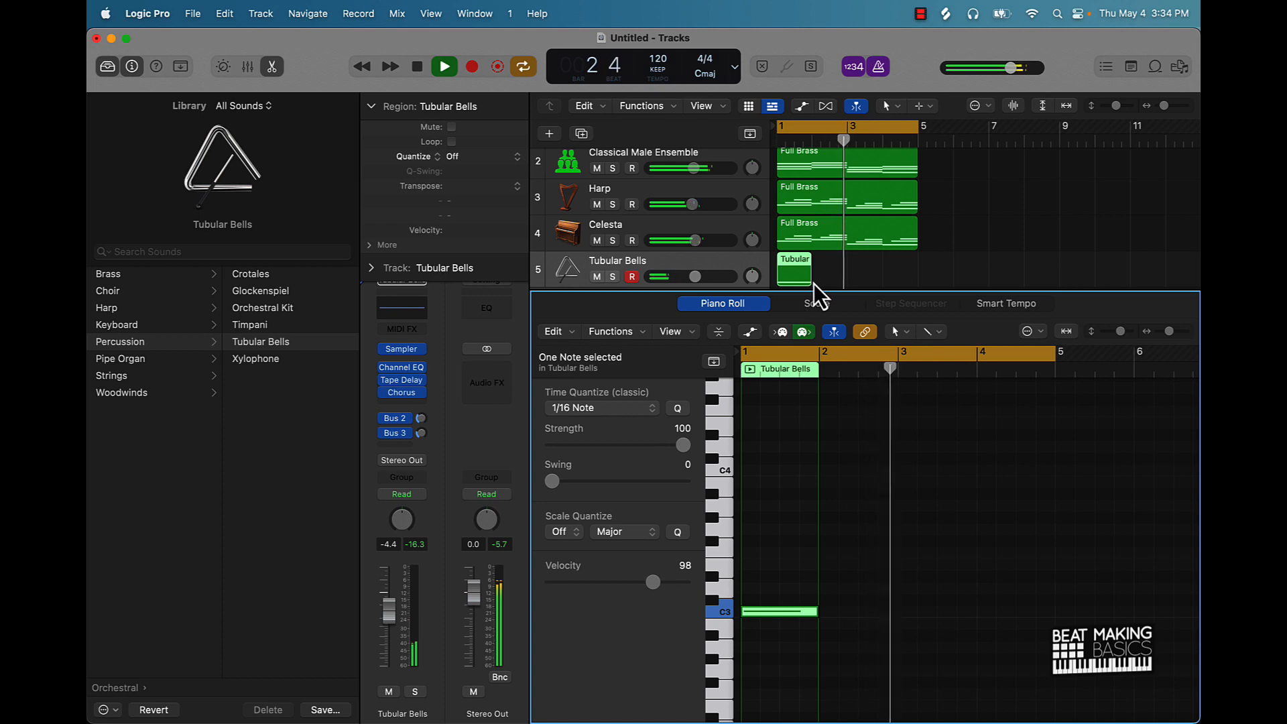
drag(807, 280, 917, 276)
key(space)
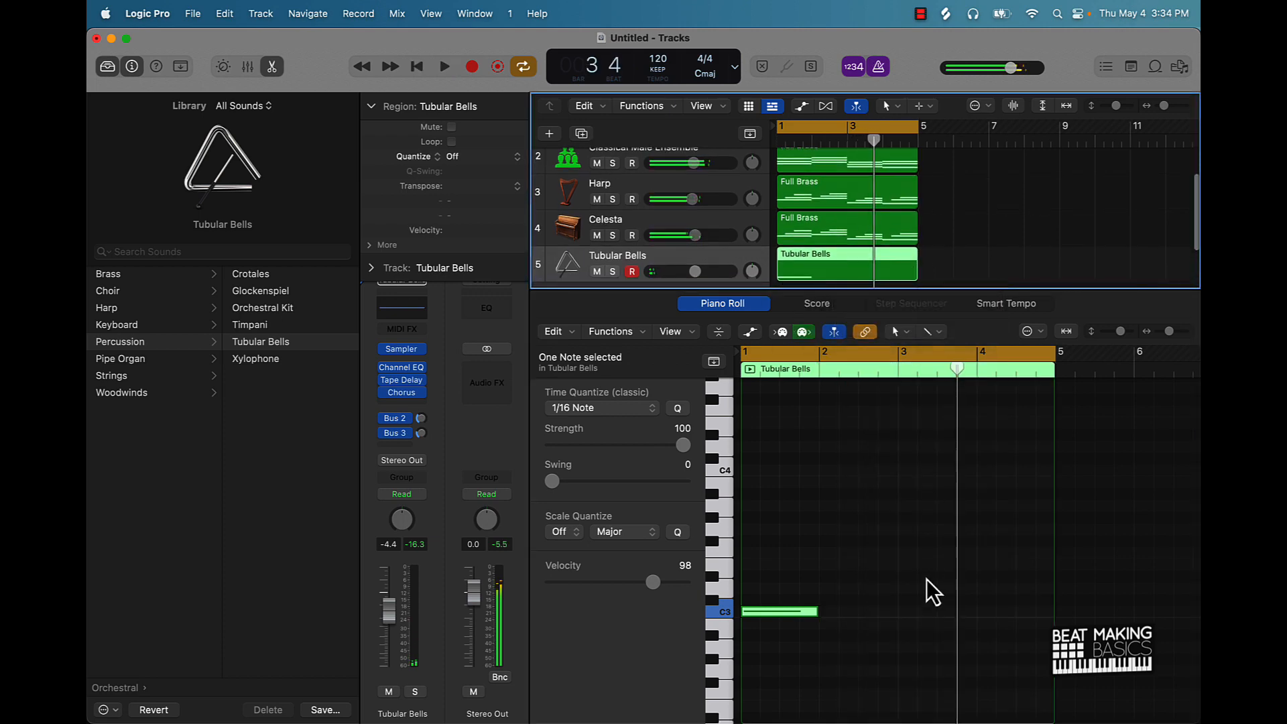
- Add a one-bar B2 note at the start of bar 3 in the Tubular Bells region and play it with the other tracks
super+click(910, 625)
drag(914, 630, 903, 630)
key(space)
click(920, 567)
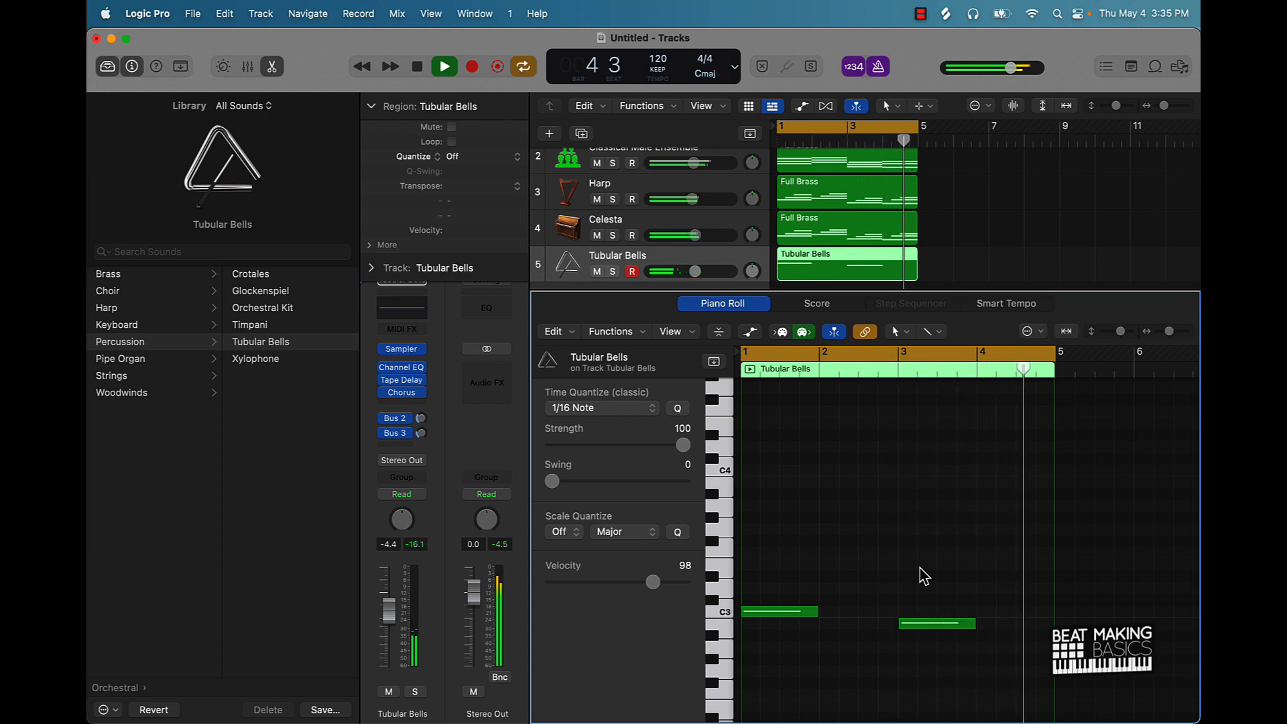
key(space)
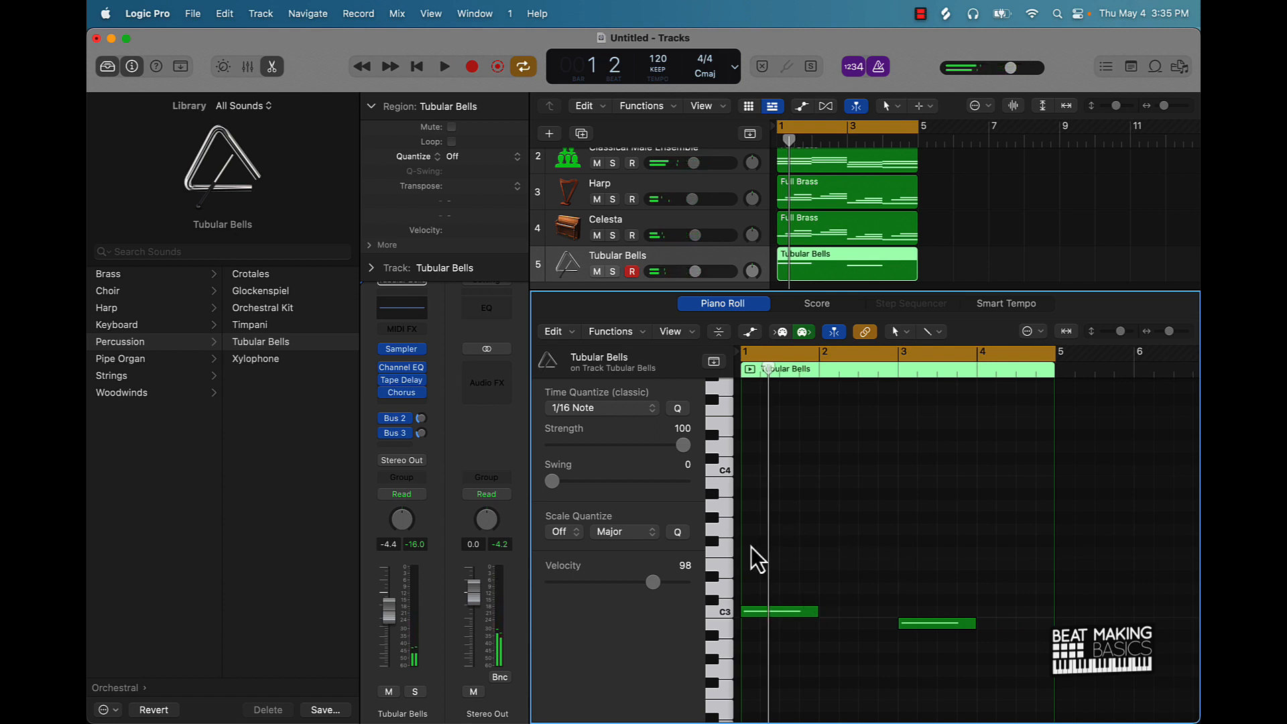
- Copy both tubular bell notes one octave up to C4 and B3 and play the layered result
drag(750, 549, 887, 618)
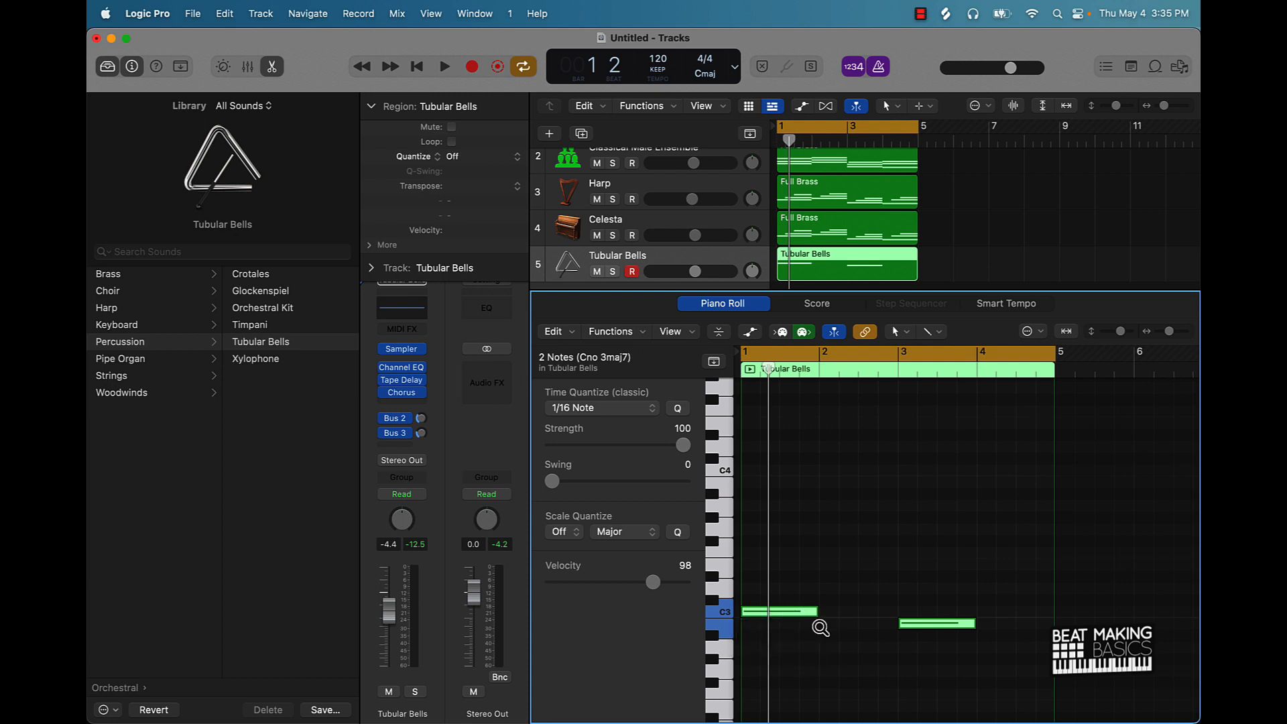
drag(796, 613, 793, 472)
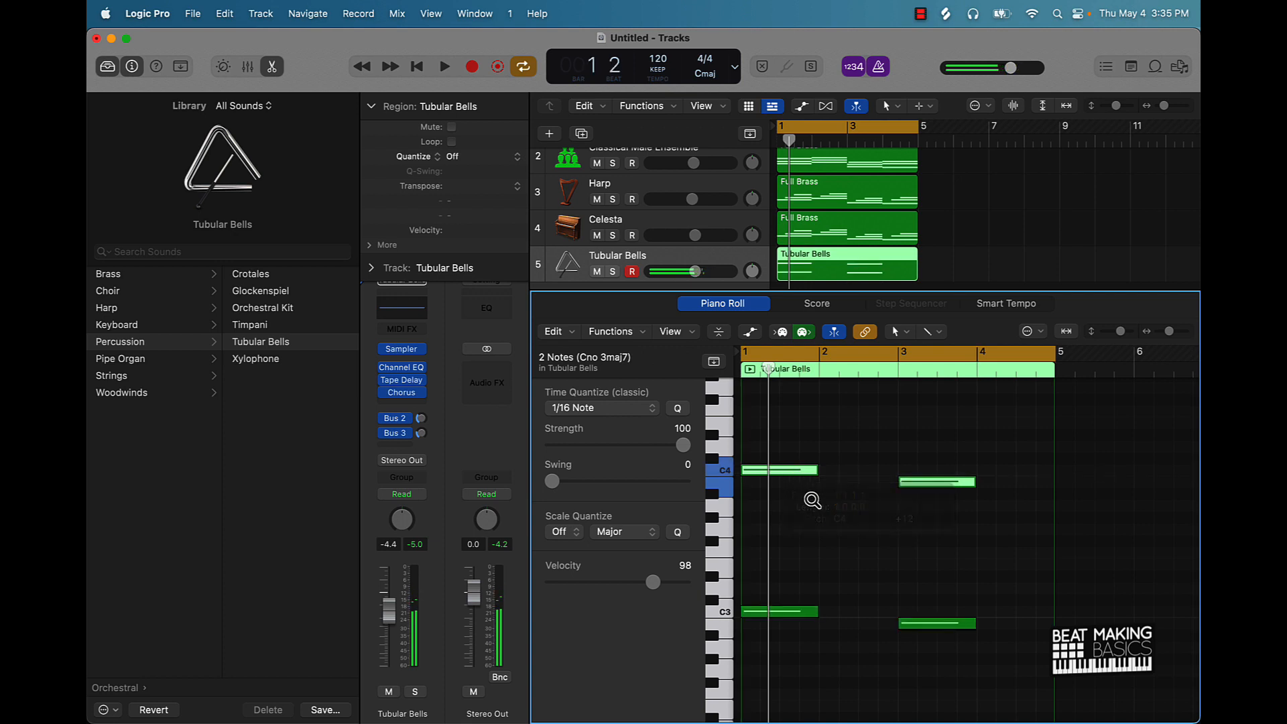
click(812, 503)
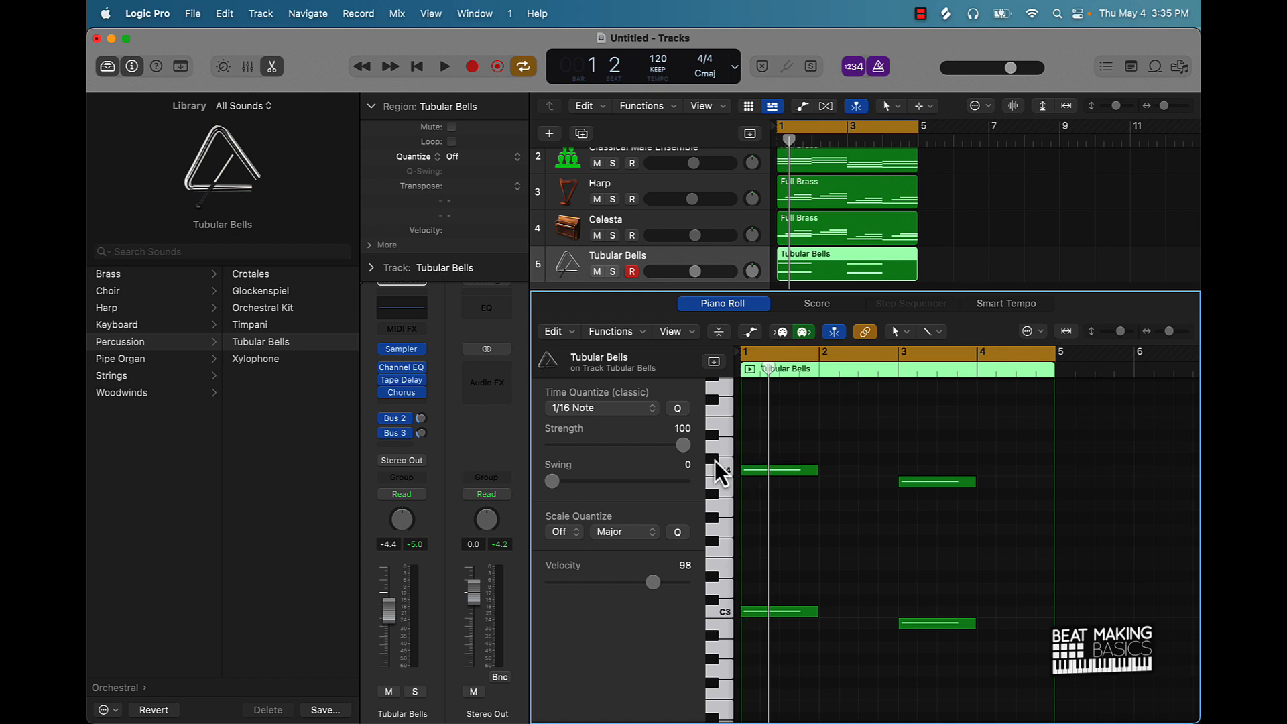
key(space)
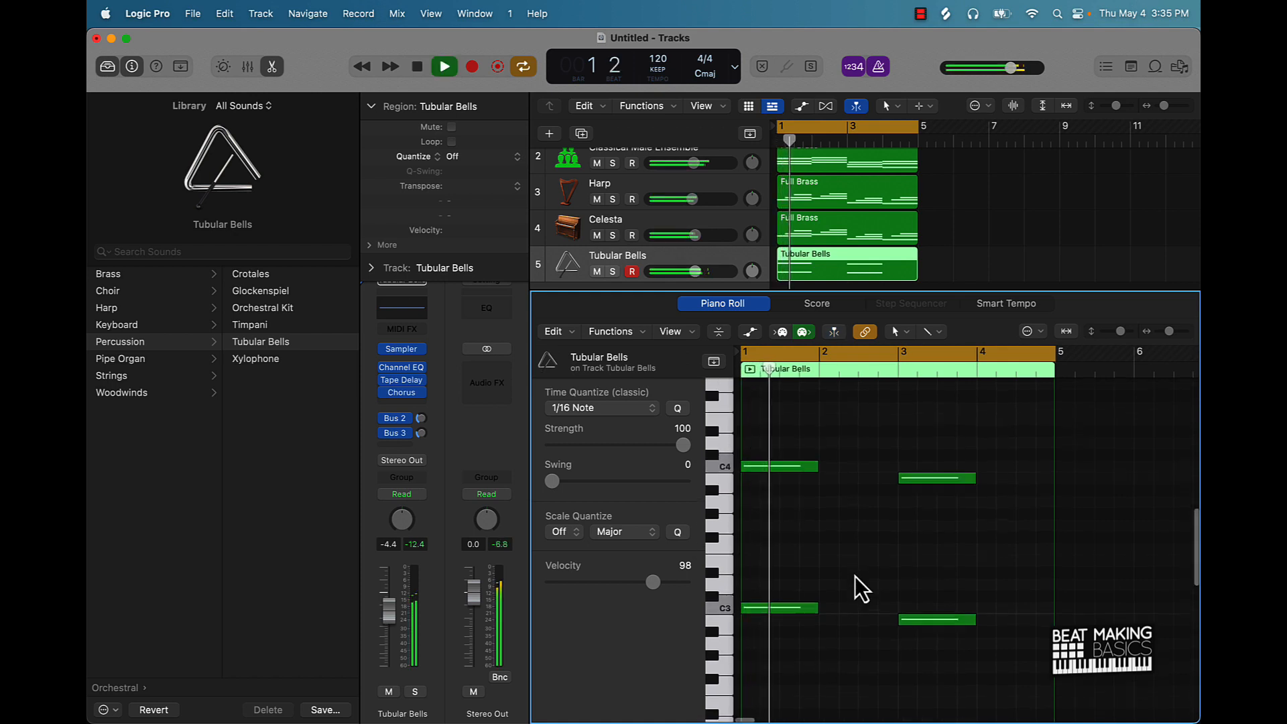
scroll(850, 536, down, 2)
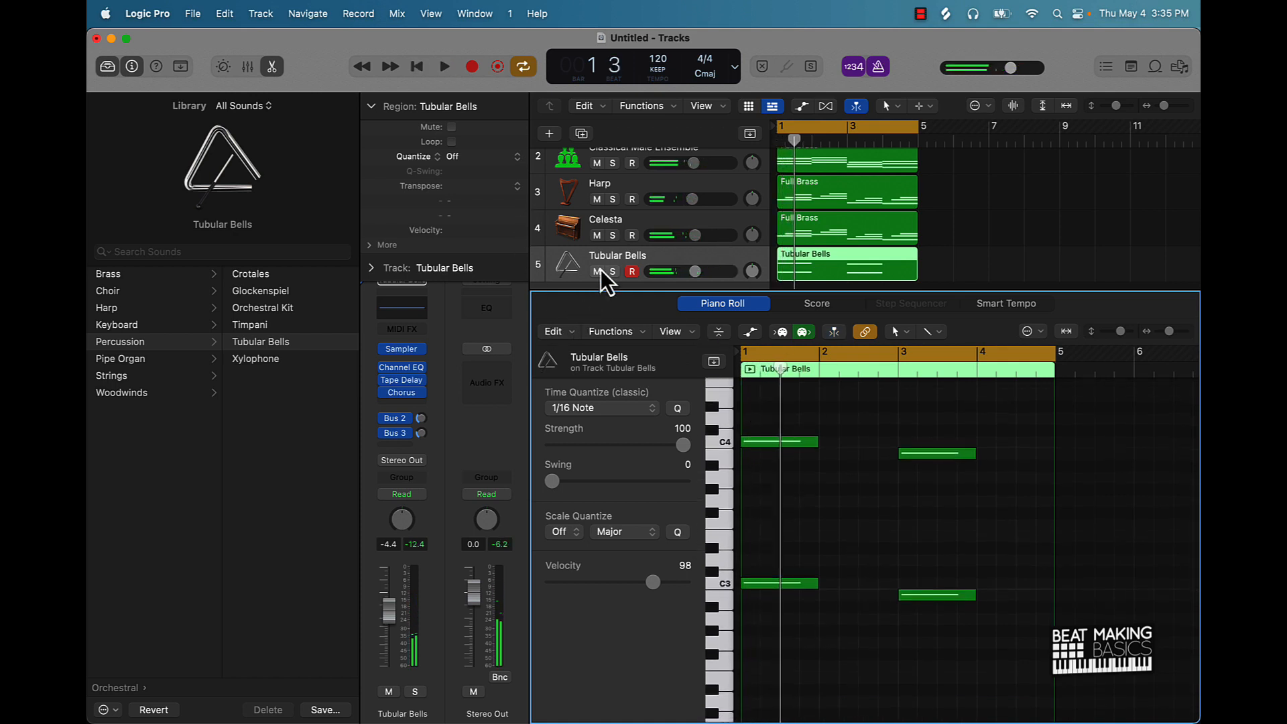
- Duplicate the Tubular Bells track, load the Timpani sound on the copy, and audition its low notes
click(573, 258)
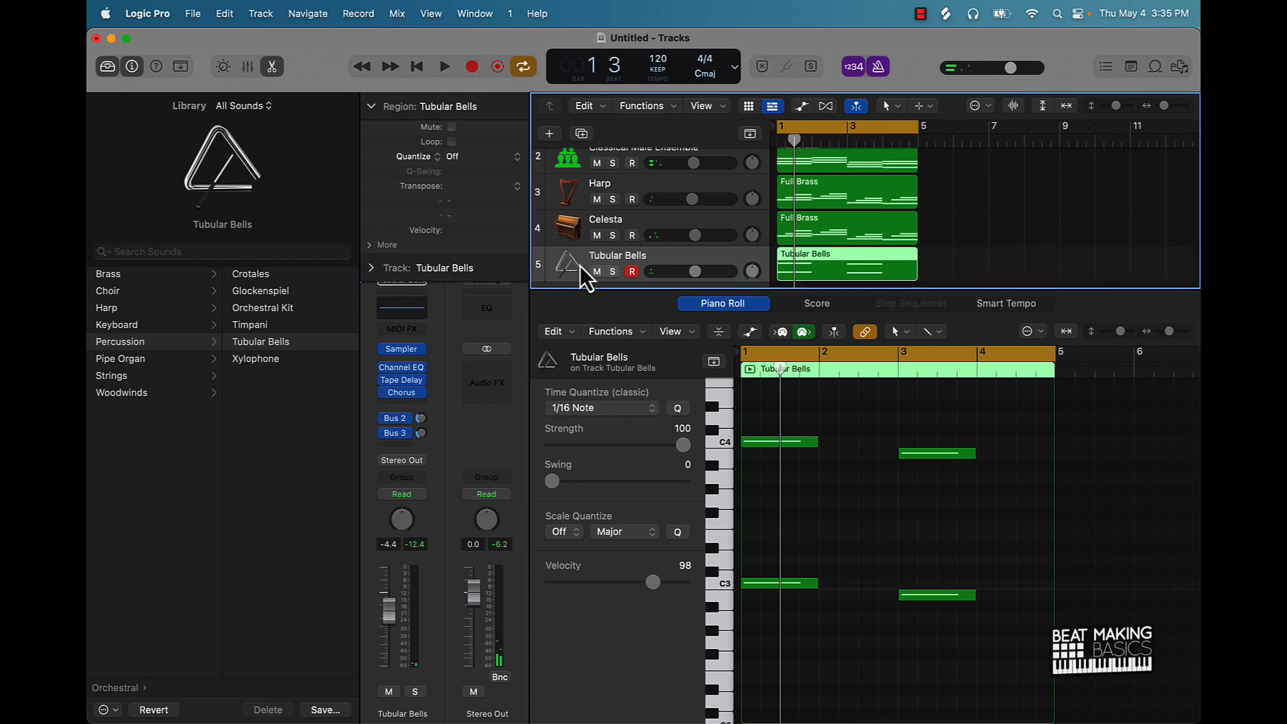
key(super+d)
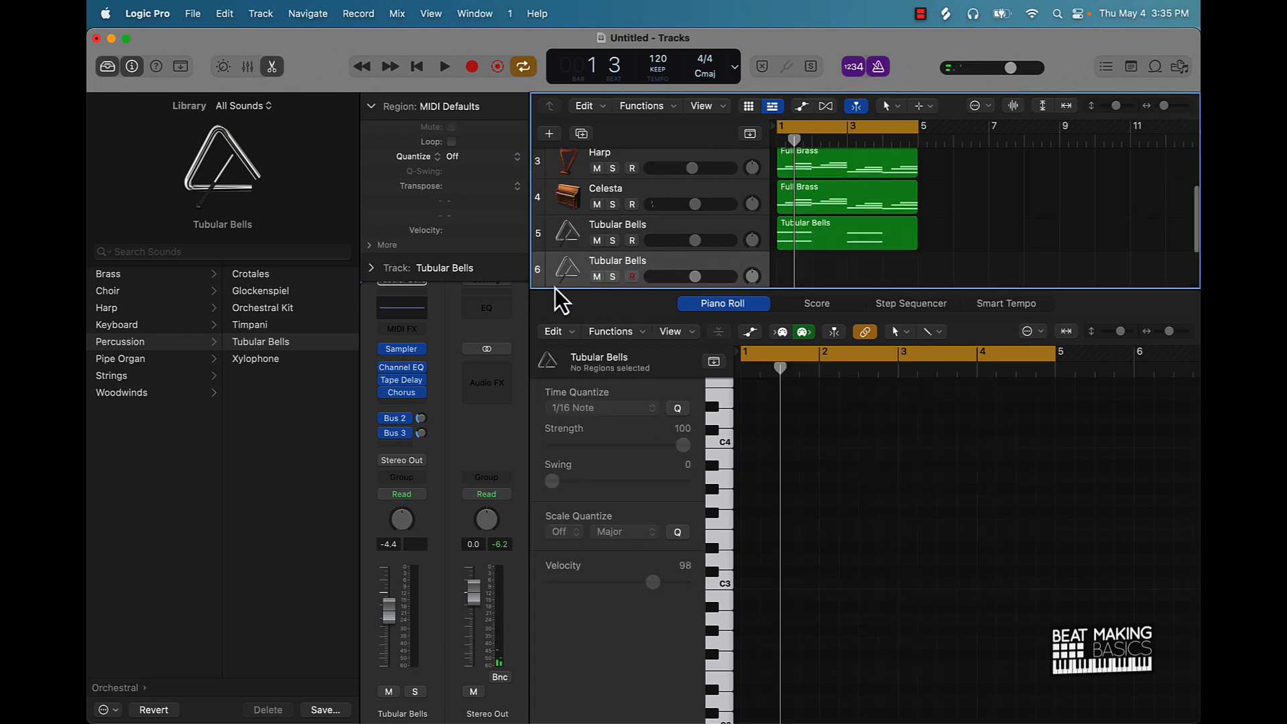
click(268, 327)
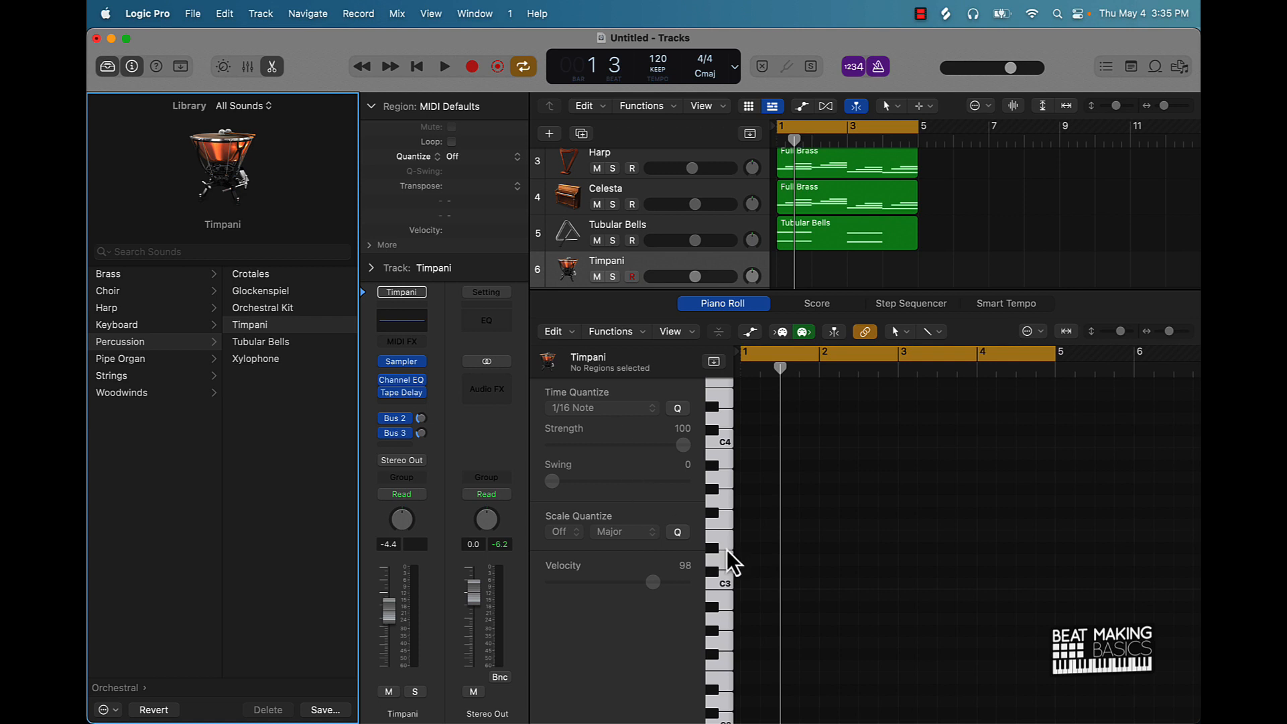
click(724, 584)
scroll(726, 589, down, 5)
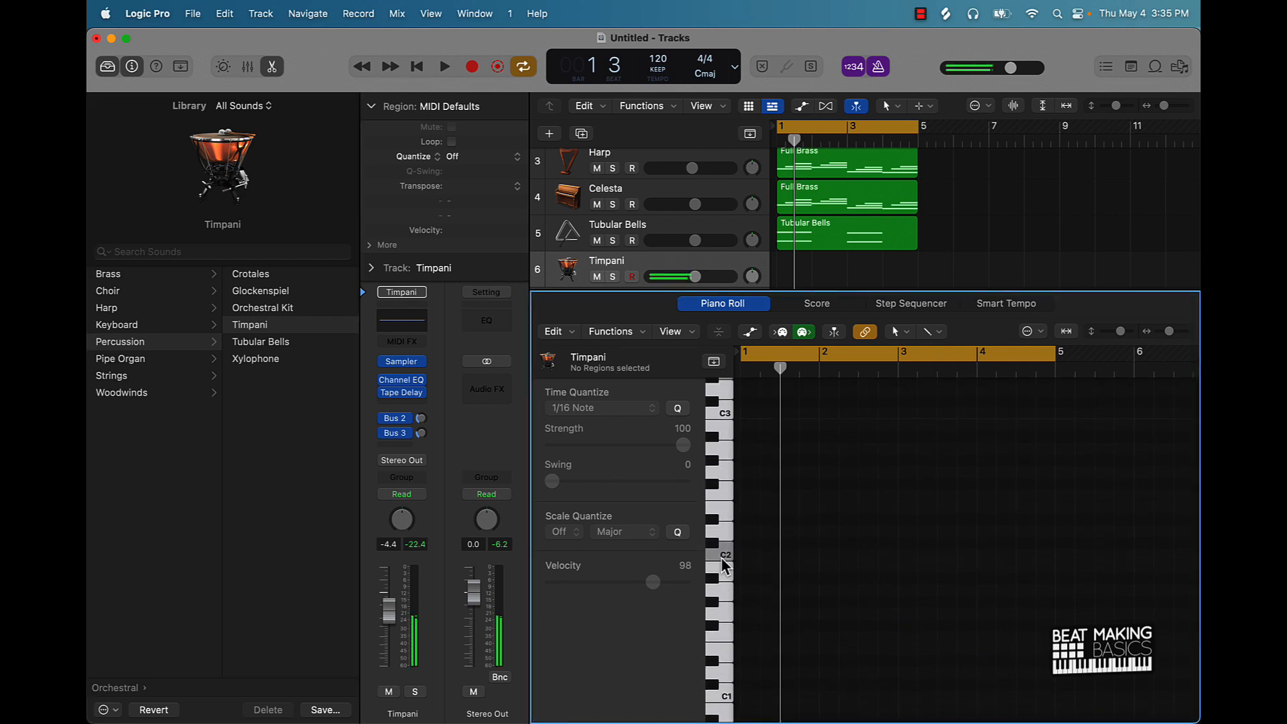
- Add a one-bar C2 note at the start of bar 1 on the Timpani track and extend its region to bar 5
super+click(751, 555)
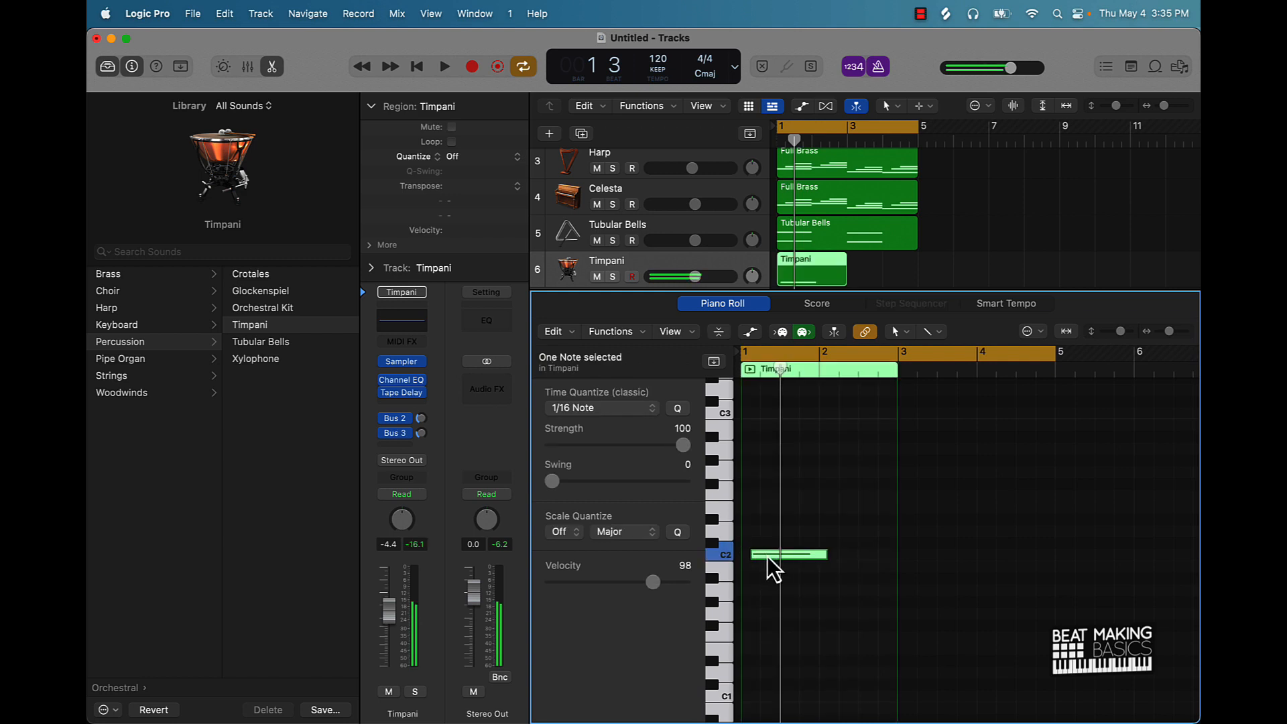
drag(767, 556, 759, 557)
key(space)
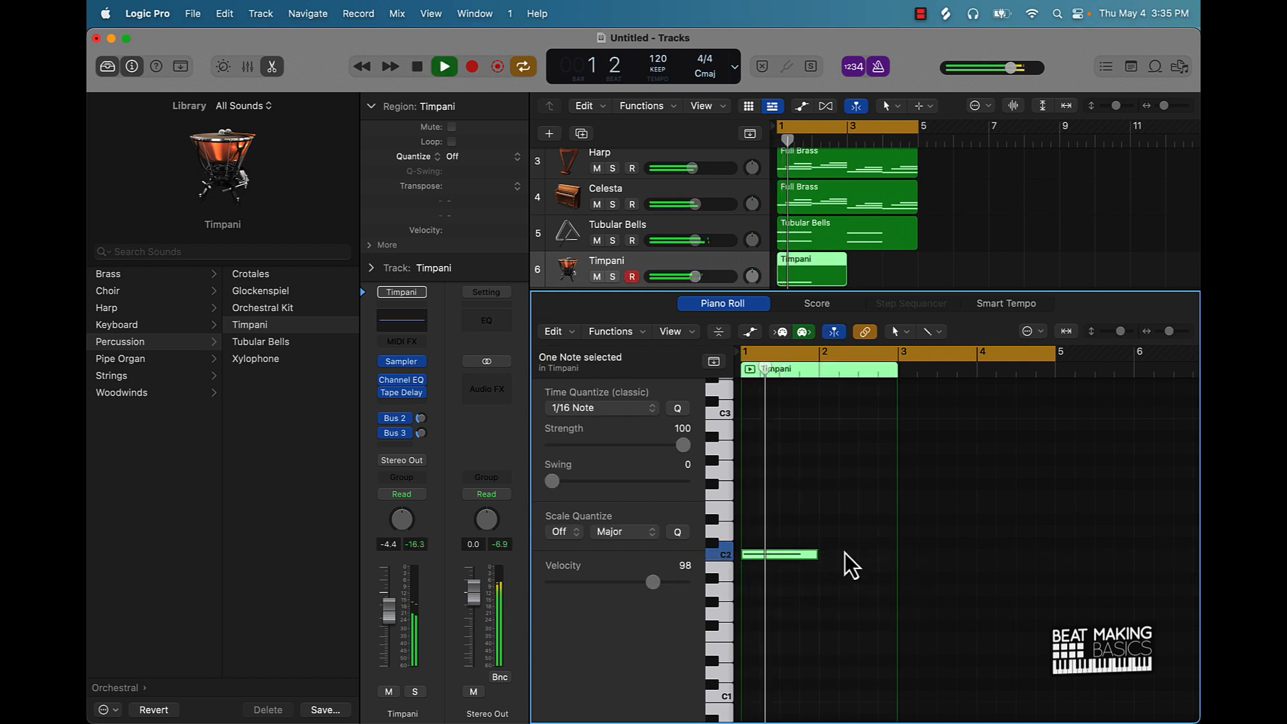
drag(846, 275, 922, 268)
scroll(931, 528, up, 2)
key(space)
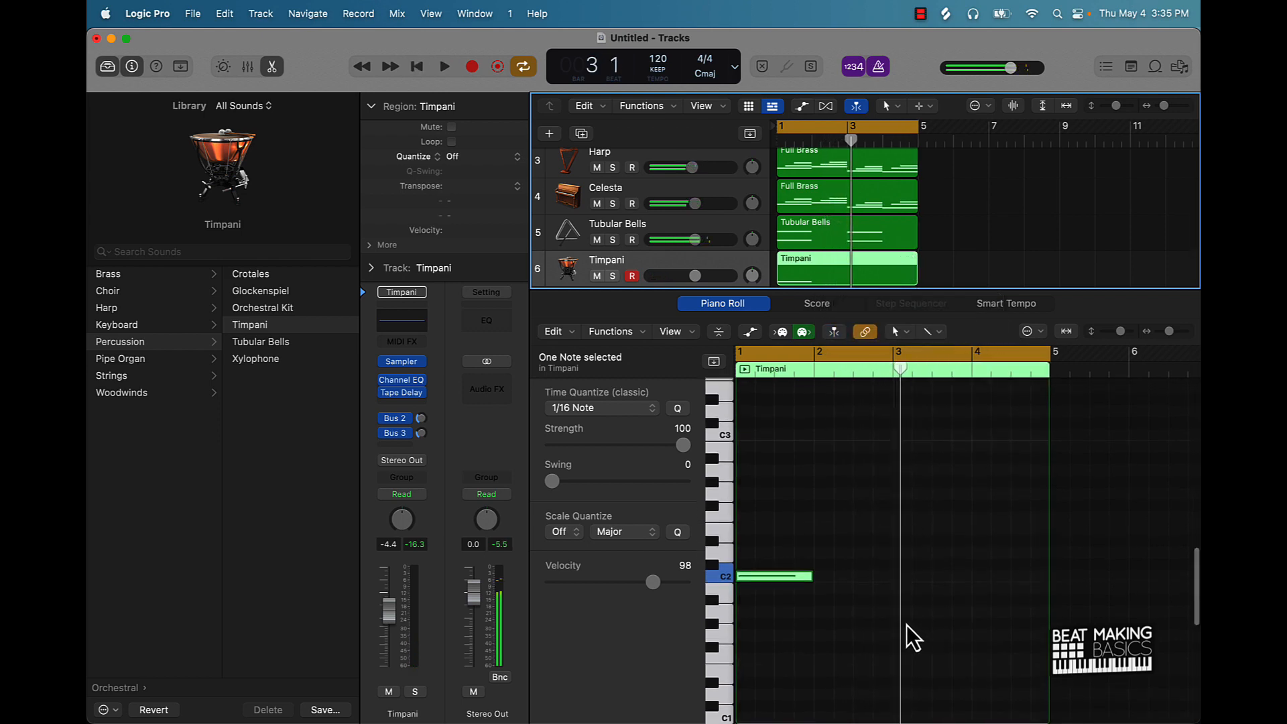
- Add a one-bar G1 timpani note at bar 3 and check the pitch of the lower tubular bell note in that bar
scroll(907, 634, down, 4)
super+click(899, 594)
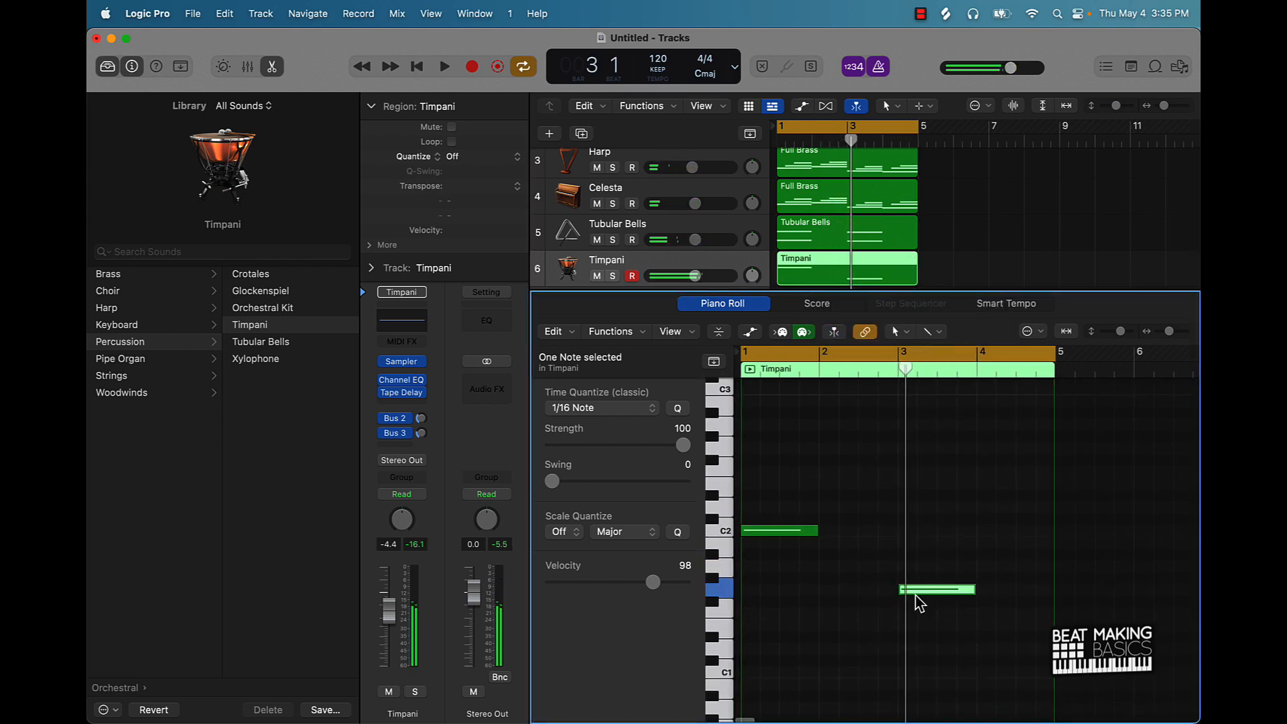
mouse_move(916, 595)
click(869, 243)
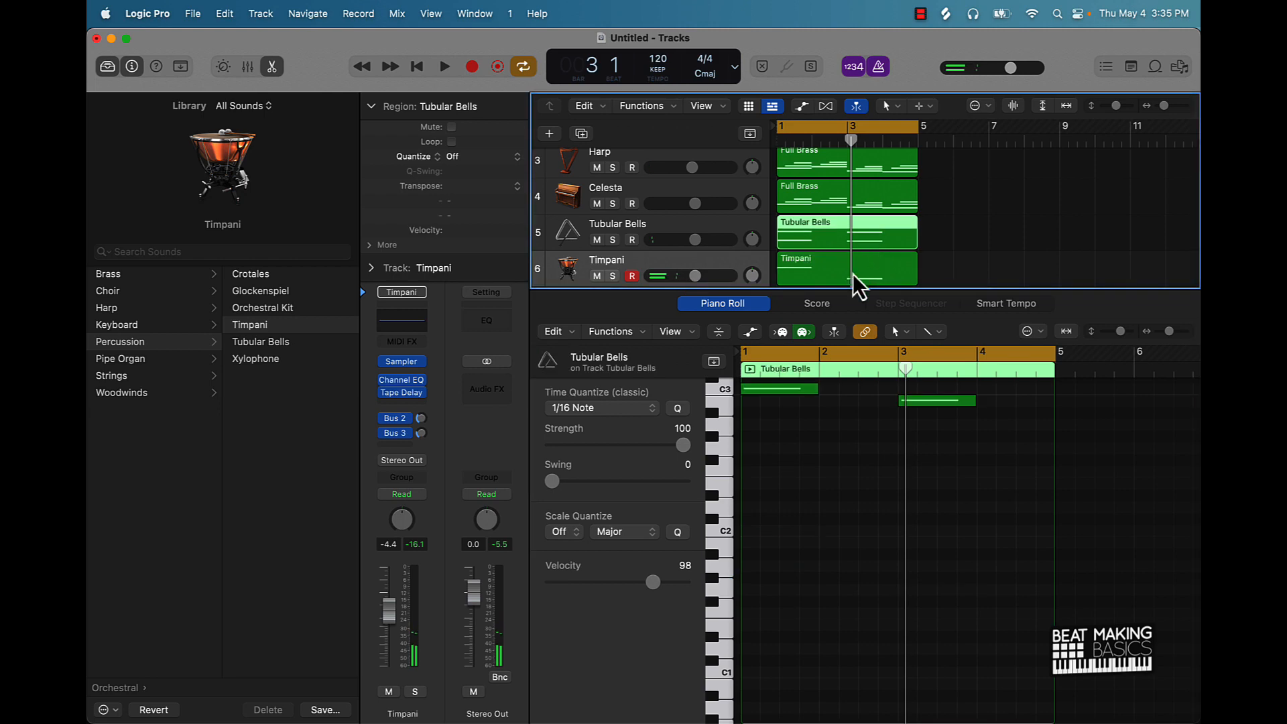
click(909, 405)
scroll(917, 436, up, 5)
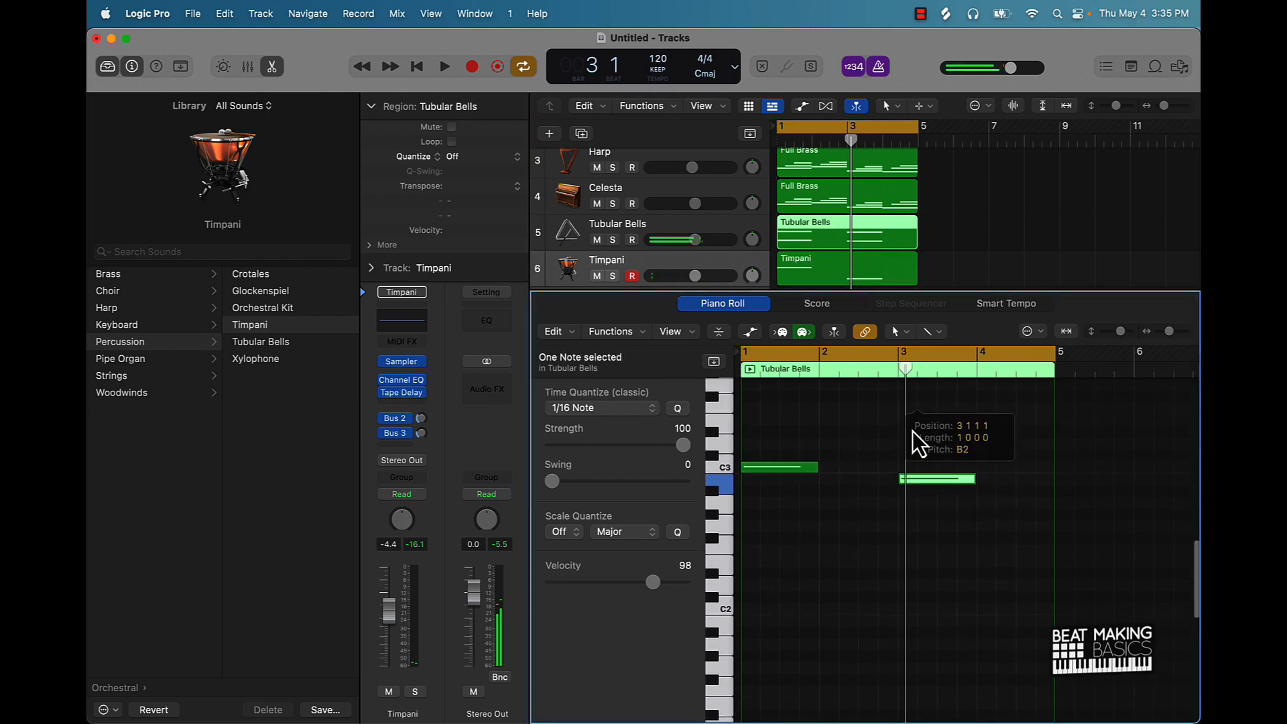
- Move the timpani note in bar 3 to B1 to match the tubular bells
click(825, 276)
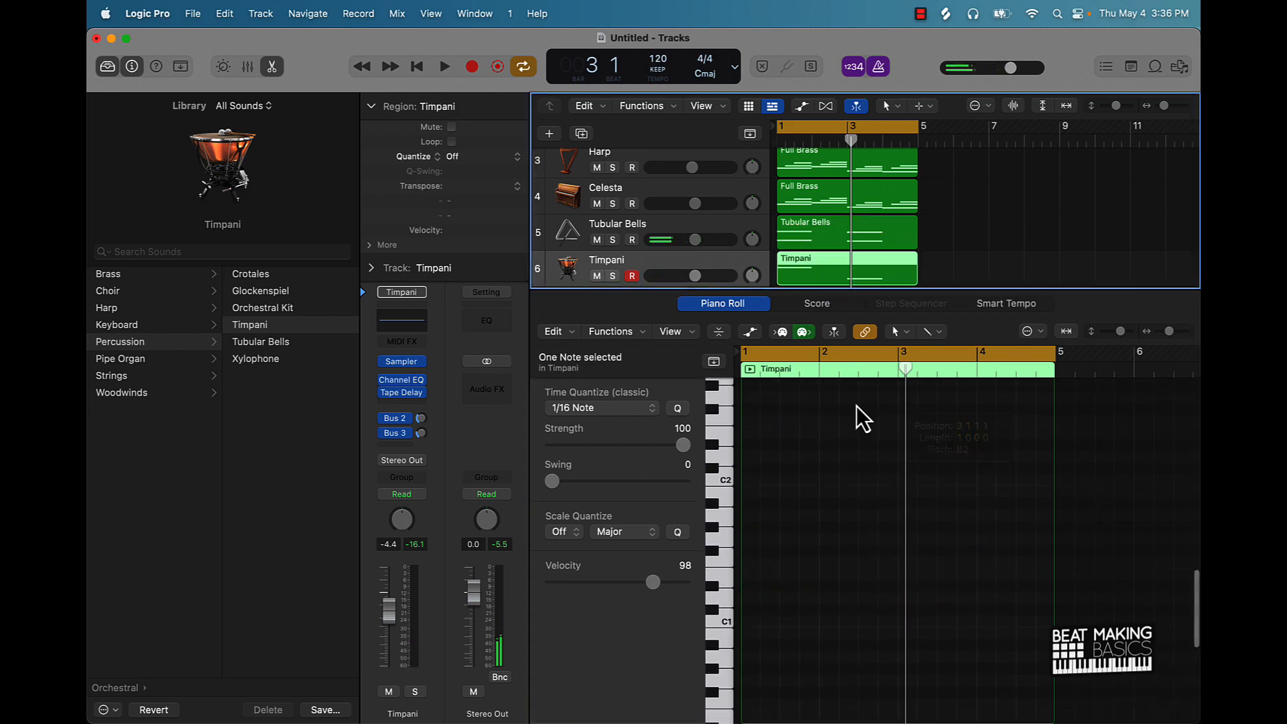
scroll(883, 515, up, 3)
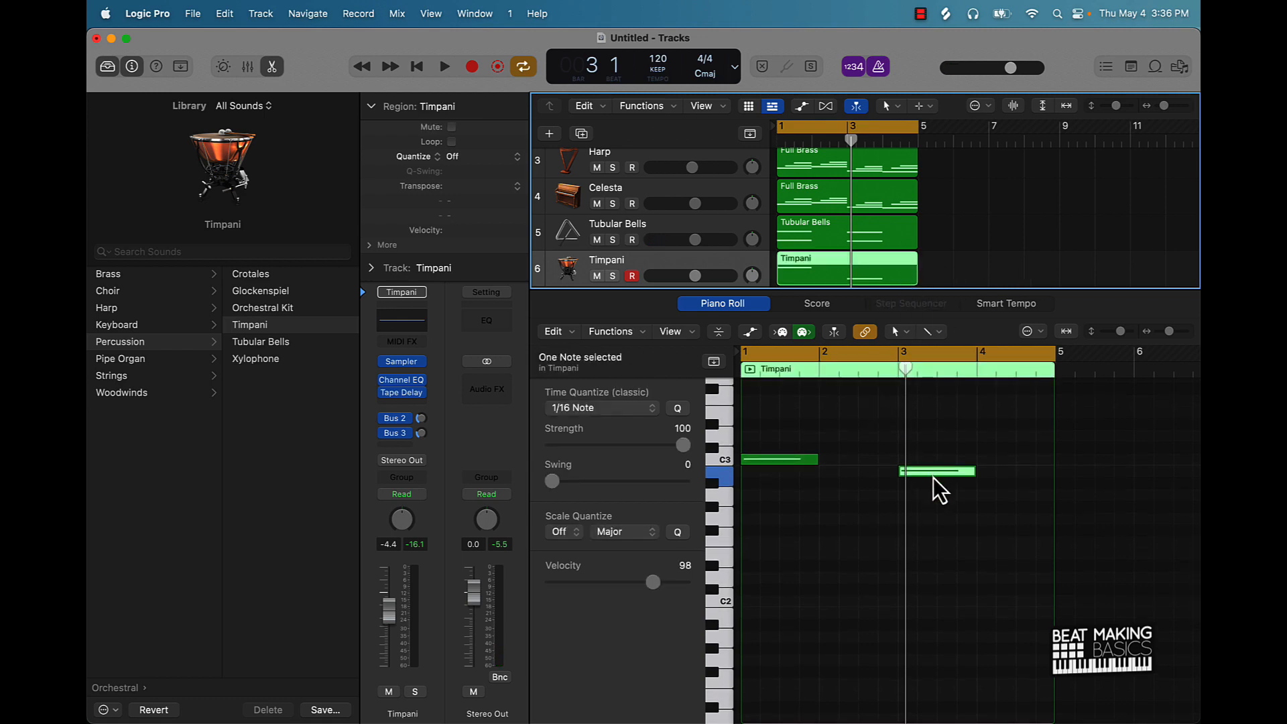
scroll(938, 489, up, 3)
scroll(932, 663, down, 2)
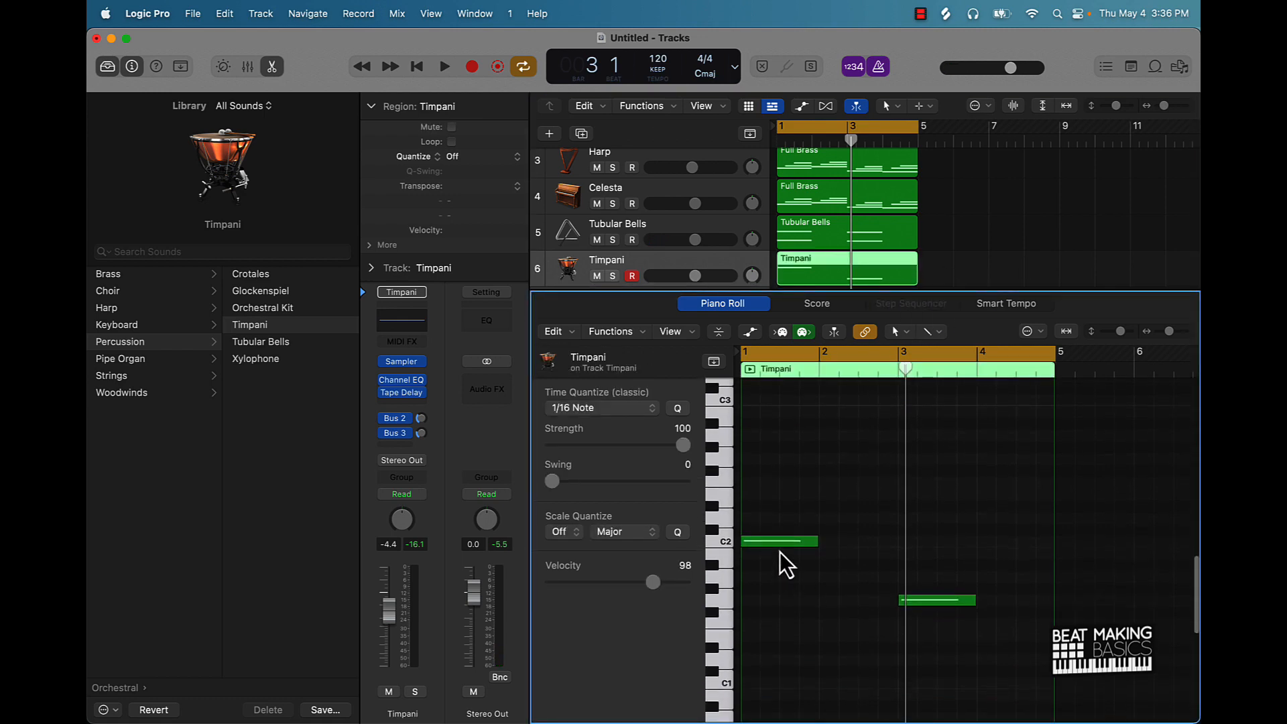
click(797, 542)
drag(936, 601, 939, 574)
- Play the timpani with the other tracks and raise the timpani volume to 3.0 dB
key(space)
click(940, 613)
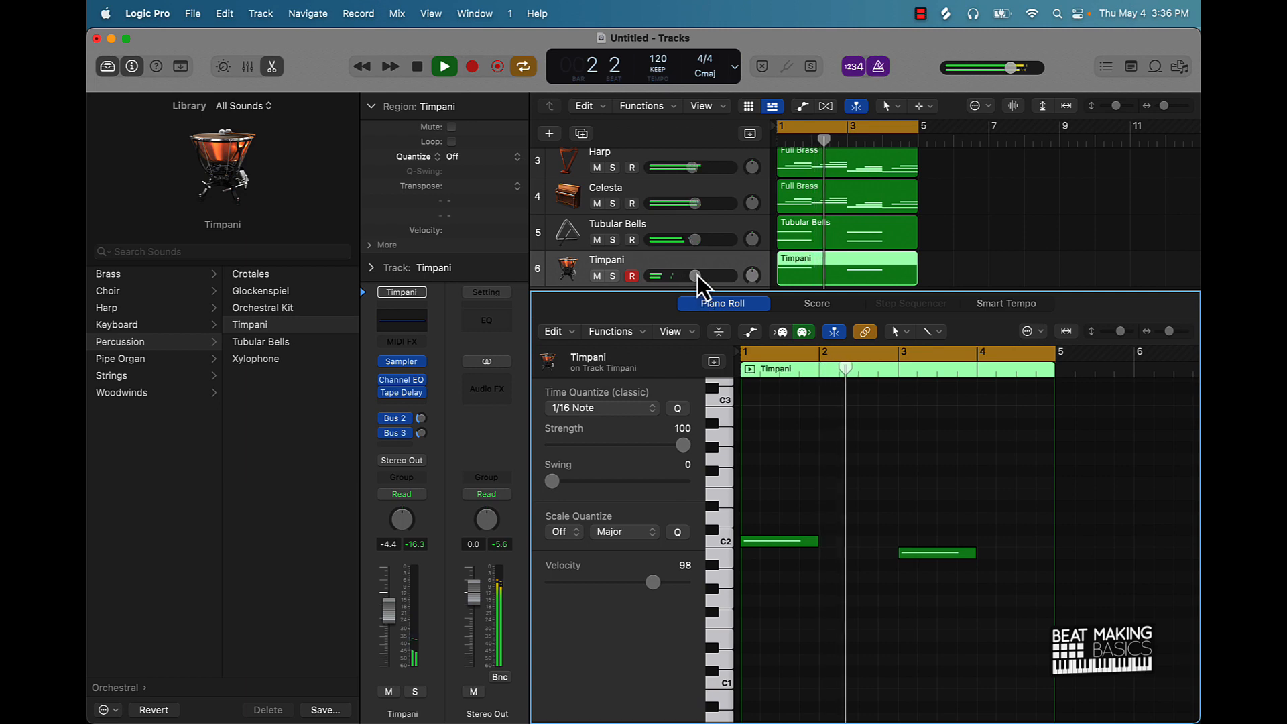
drag(696, 277, 721, 277)
key(space)
- Add one-bar timpani notes on C2 in bar 4 and on D2 in bar 2, playing the part in between
super+click(985, 541)
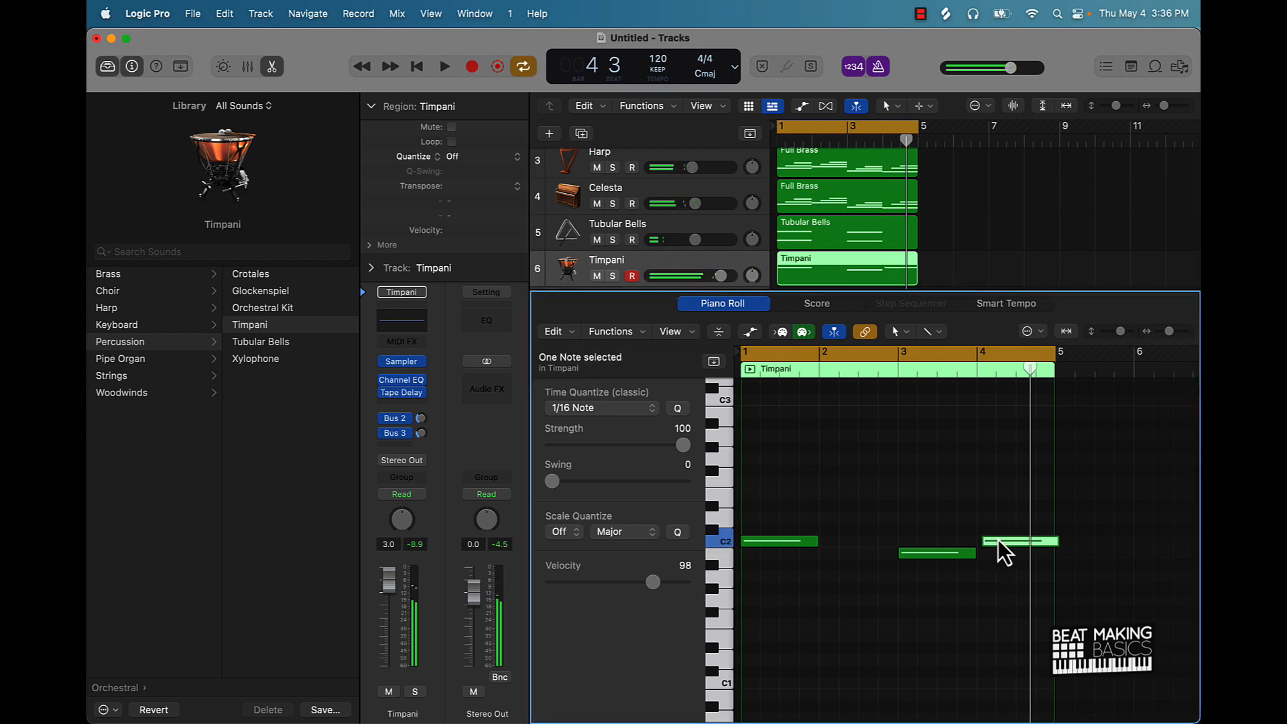
mouse_move(998, 540)
mouse_down()
mouse_move(980, 543)
mouse_move(994, 540)
mouse_up()
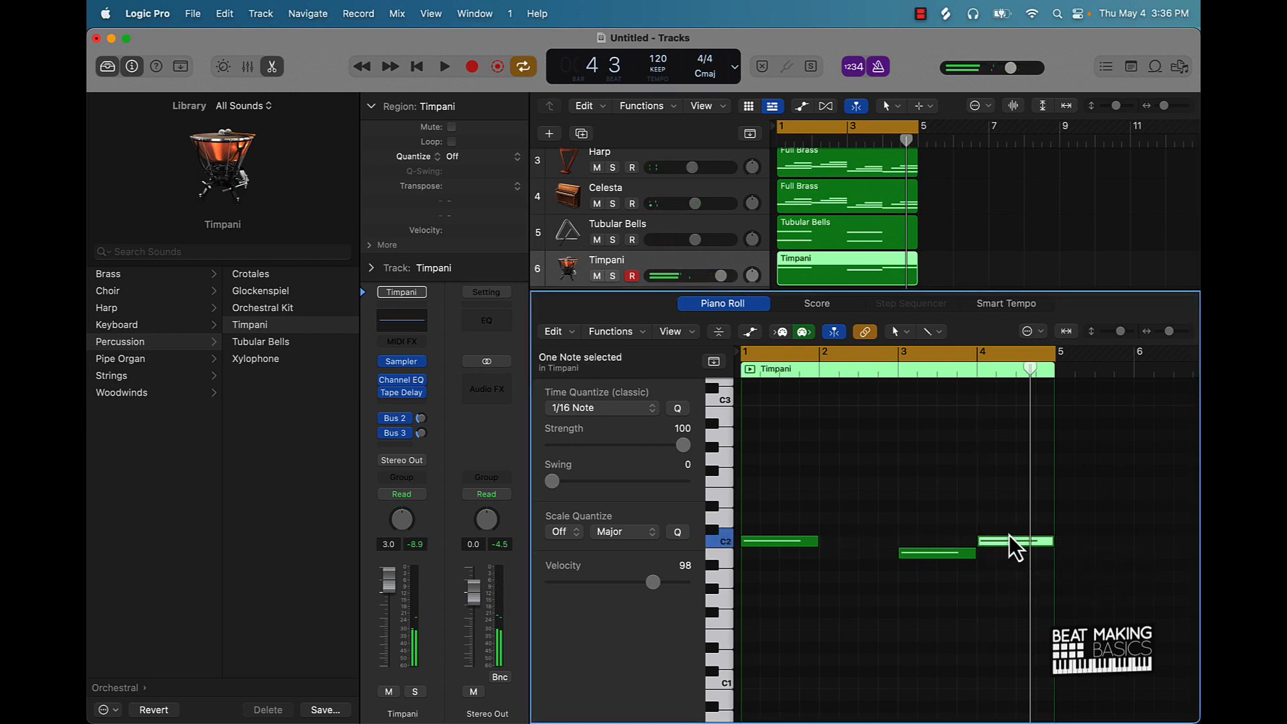
key(space)
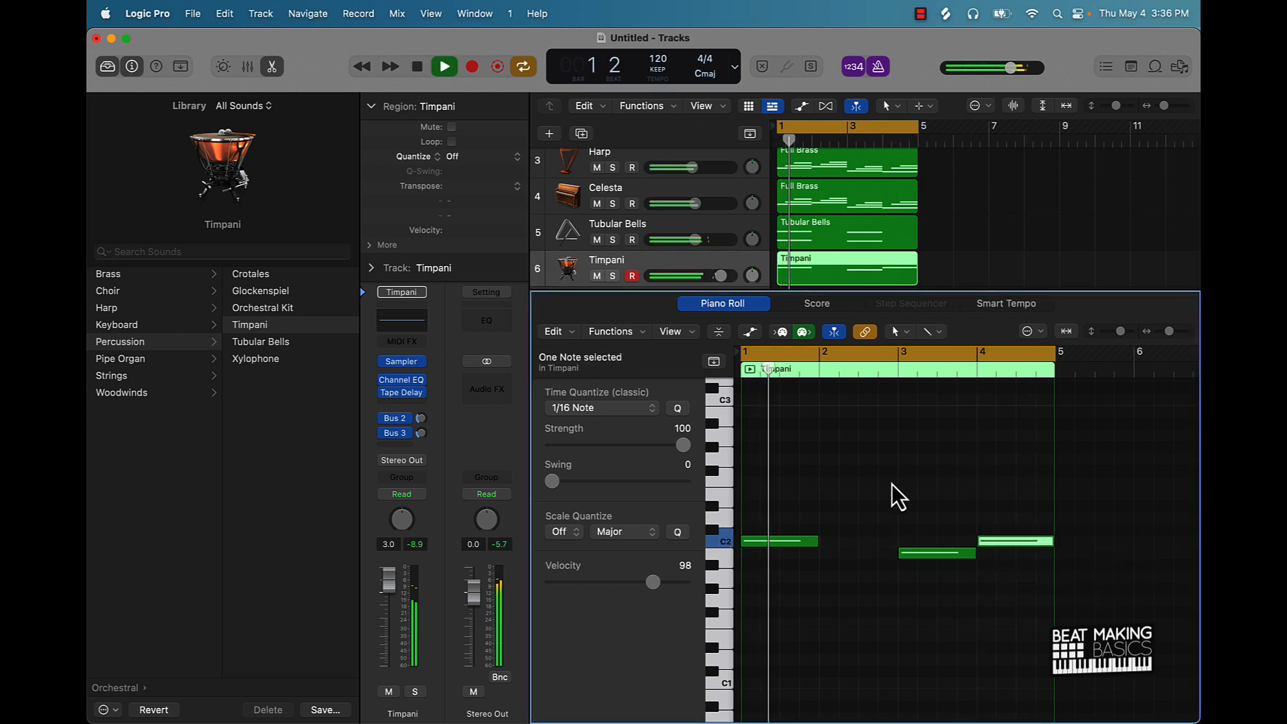
key(space)
super+click(824, 518)
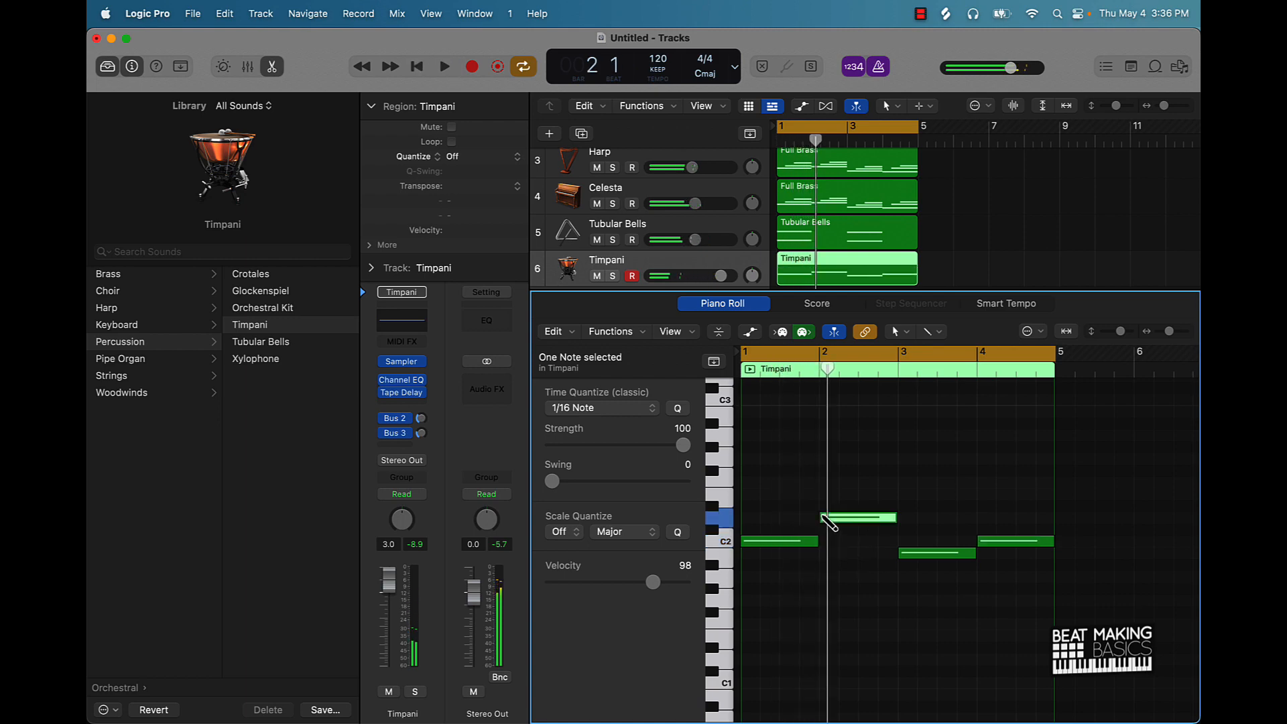
- Play the arrangement, then add one-bar tubular bell notes on D4 in bar 2 and C4 in bar 4
key(space)
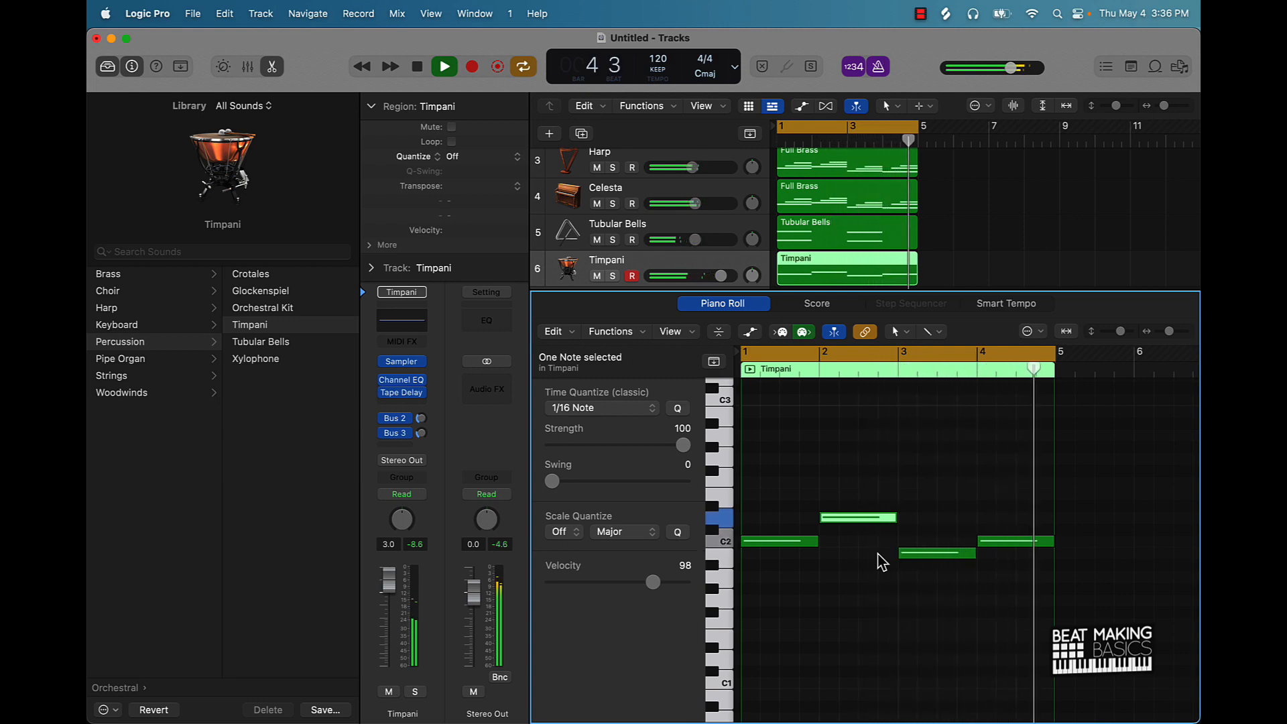
click(807, 235)
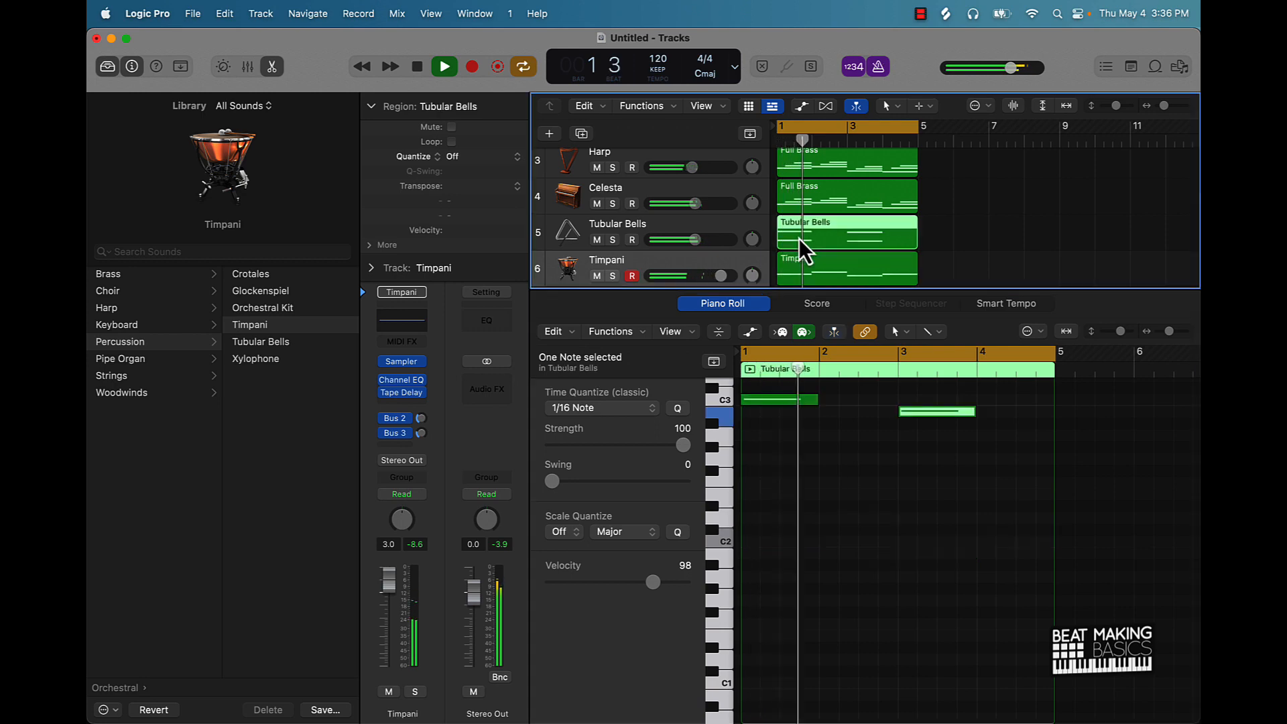
scroll(891, 454, up, 5)
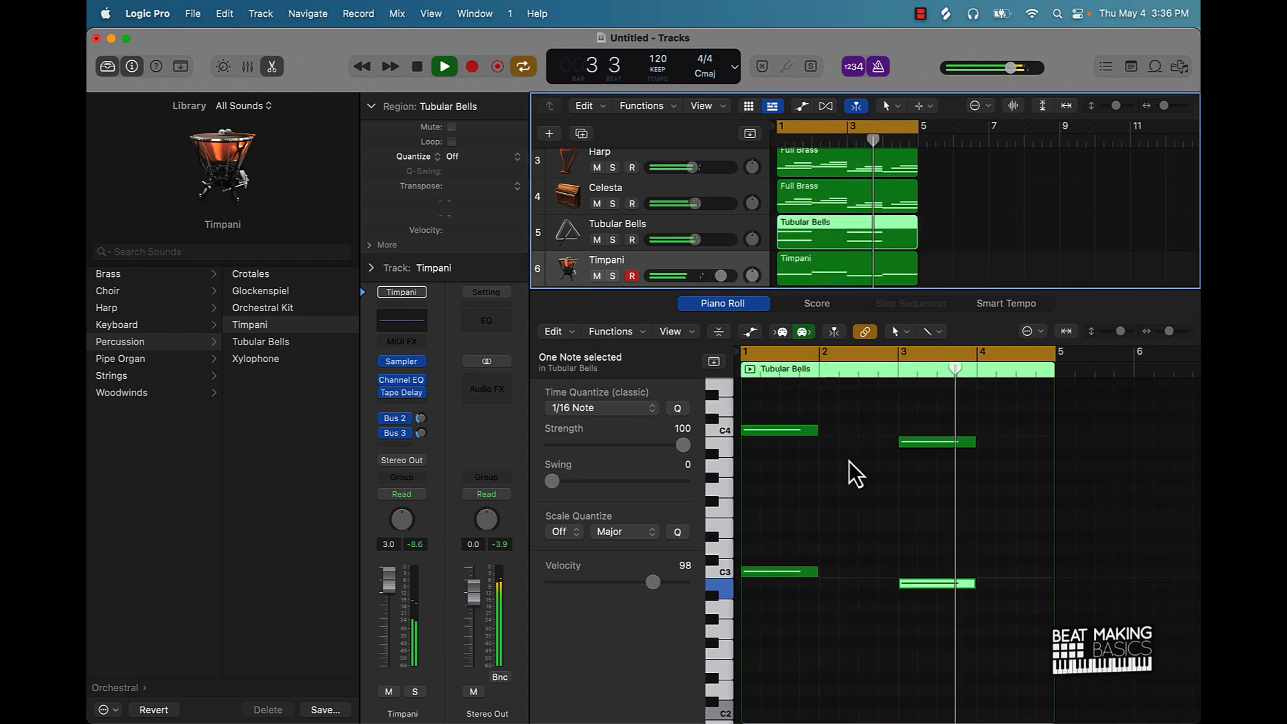
key(space)
scroll(838, 460, up, 3)
super+click(823, 492)
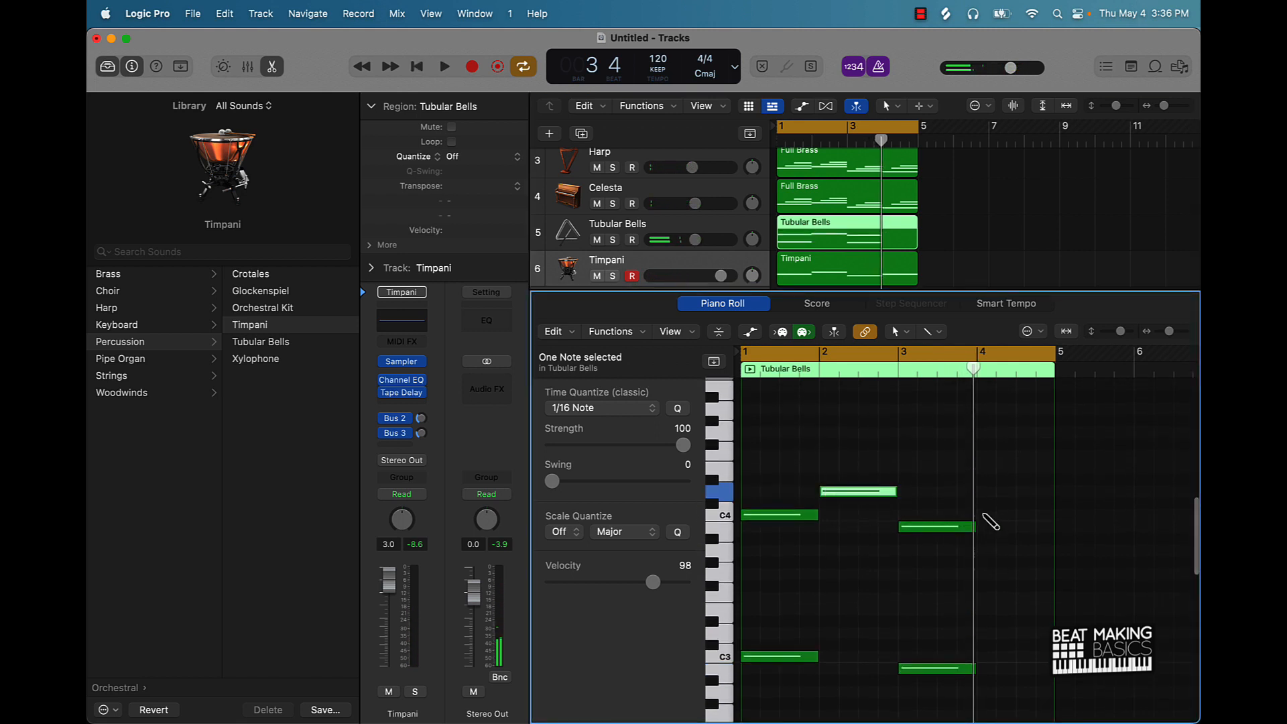
drag(1001, 530, 992, 526)
- Play the extended tubular bells with the other tracks and lower the tubular bells volume to -7.2 dB
key(space)
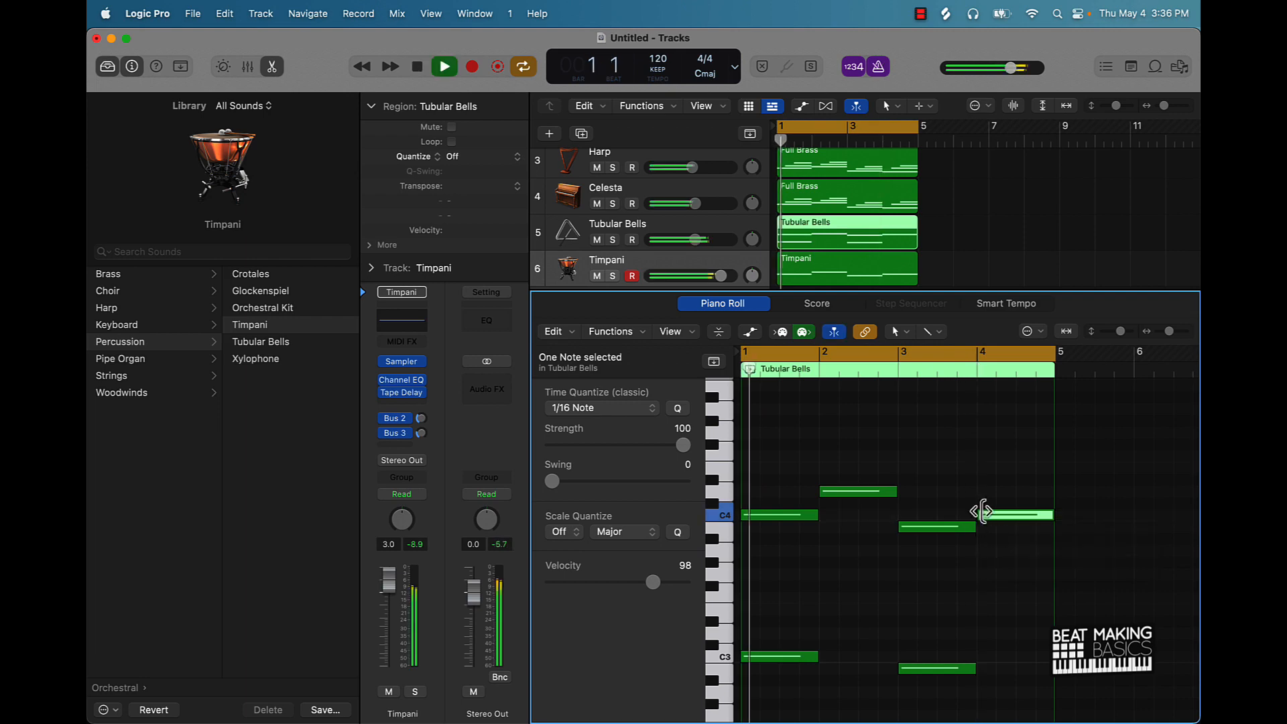
click(935, 461)
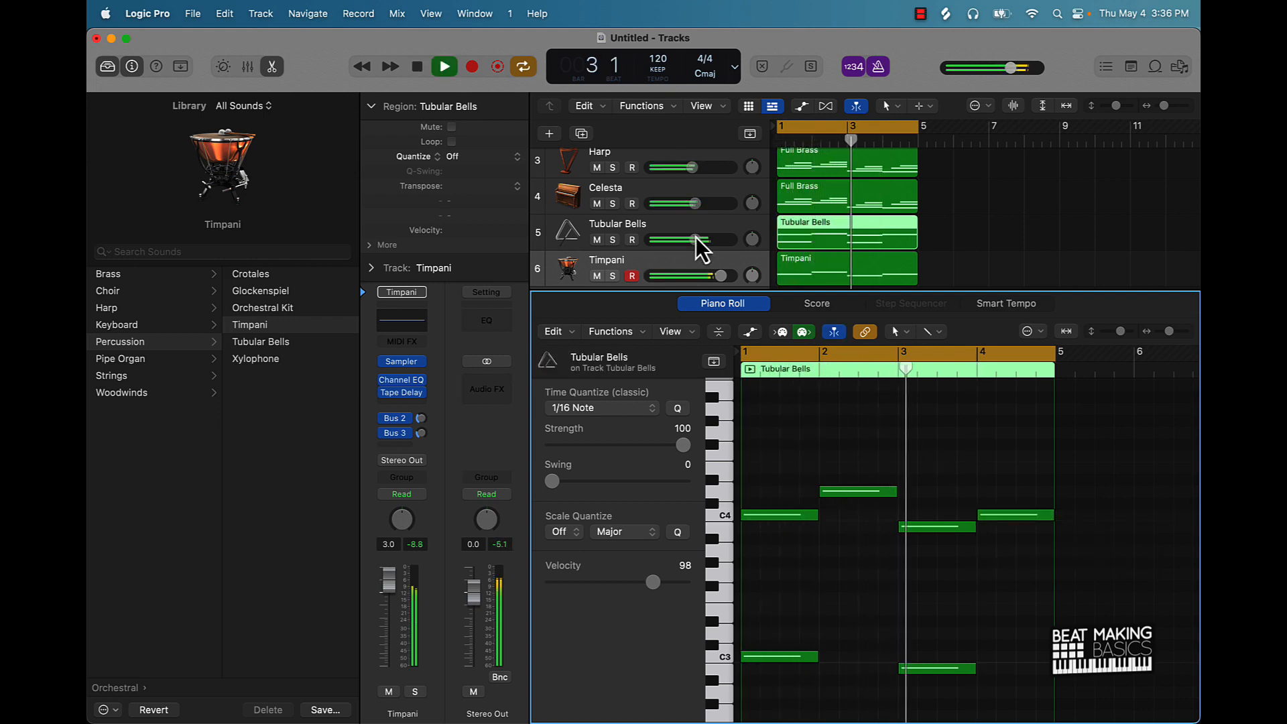
drag(696, 237, 685, 240)
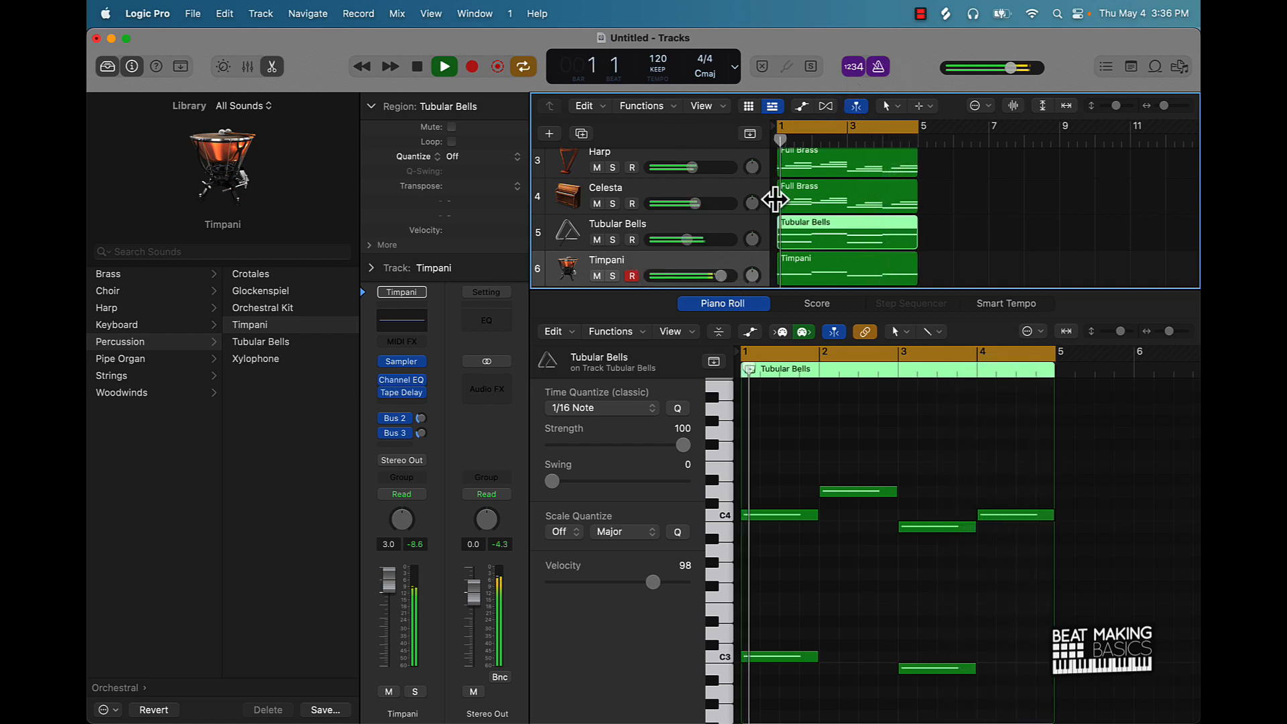
click(688, 236)
key(space)
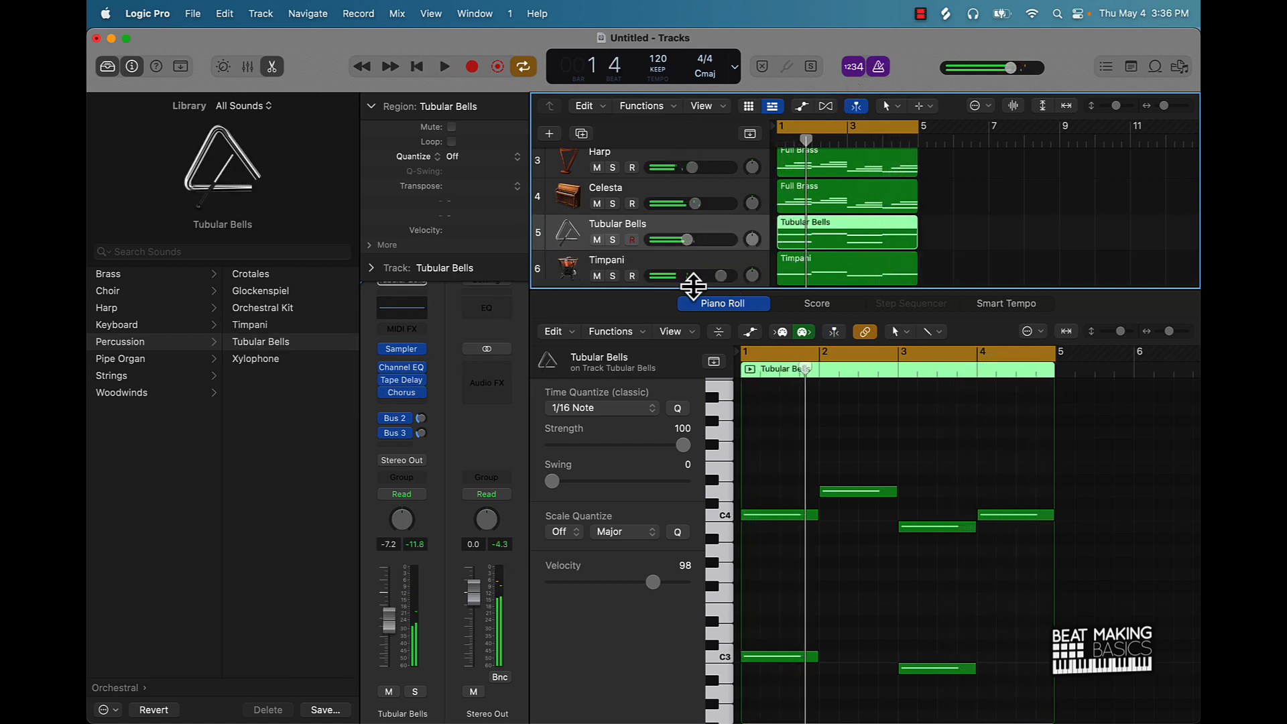
- Duplicate the Timpani track without its notes and try the Fugue Organ and Flute Organ sounds on the new track
scroll(585, 264, down, 2)
click(589, 260)
key(super+d)
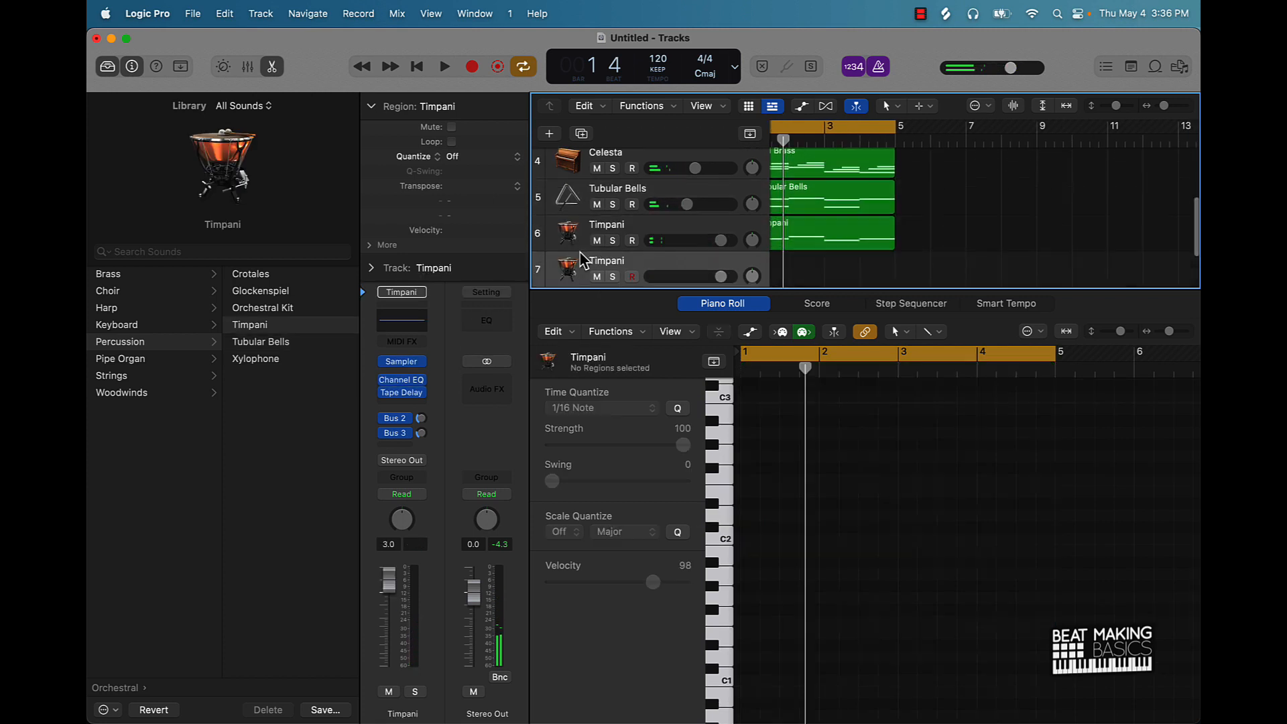
scroll(602, 285, down, 2)
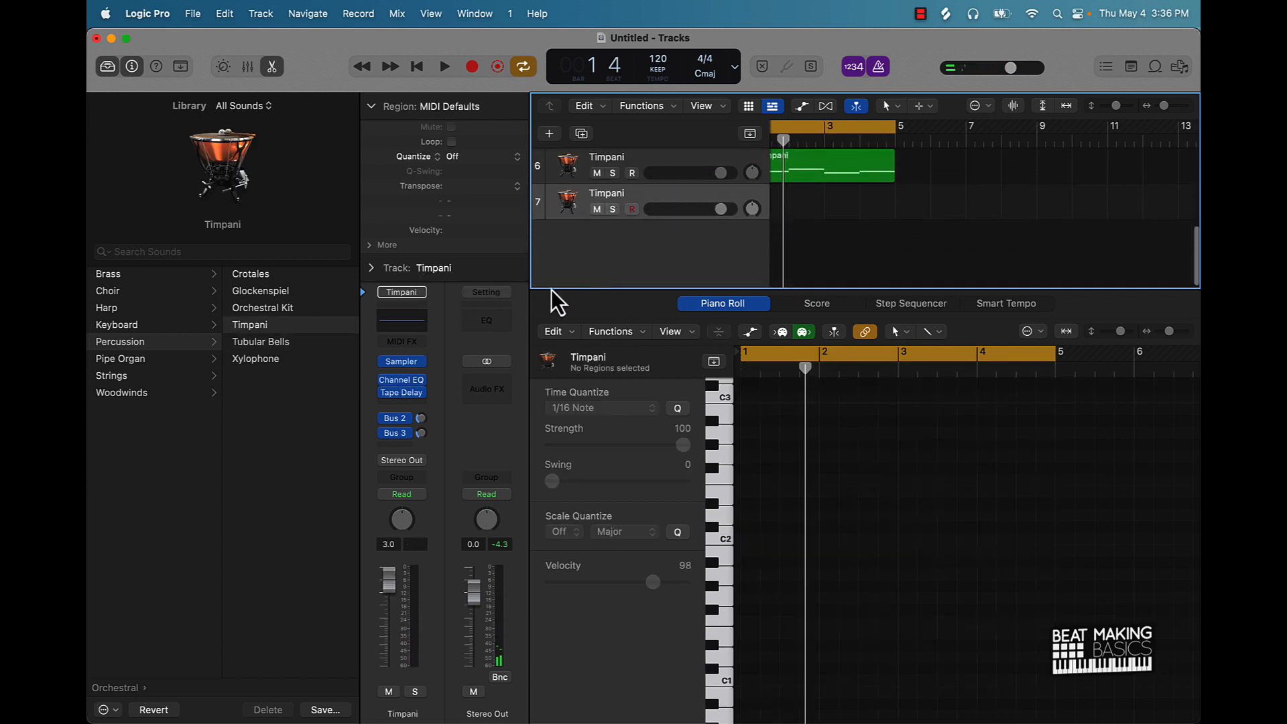
click(149, 362)
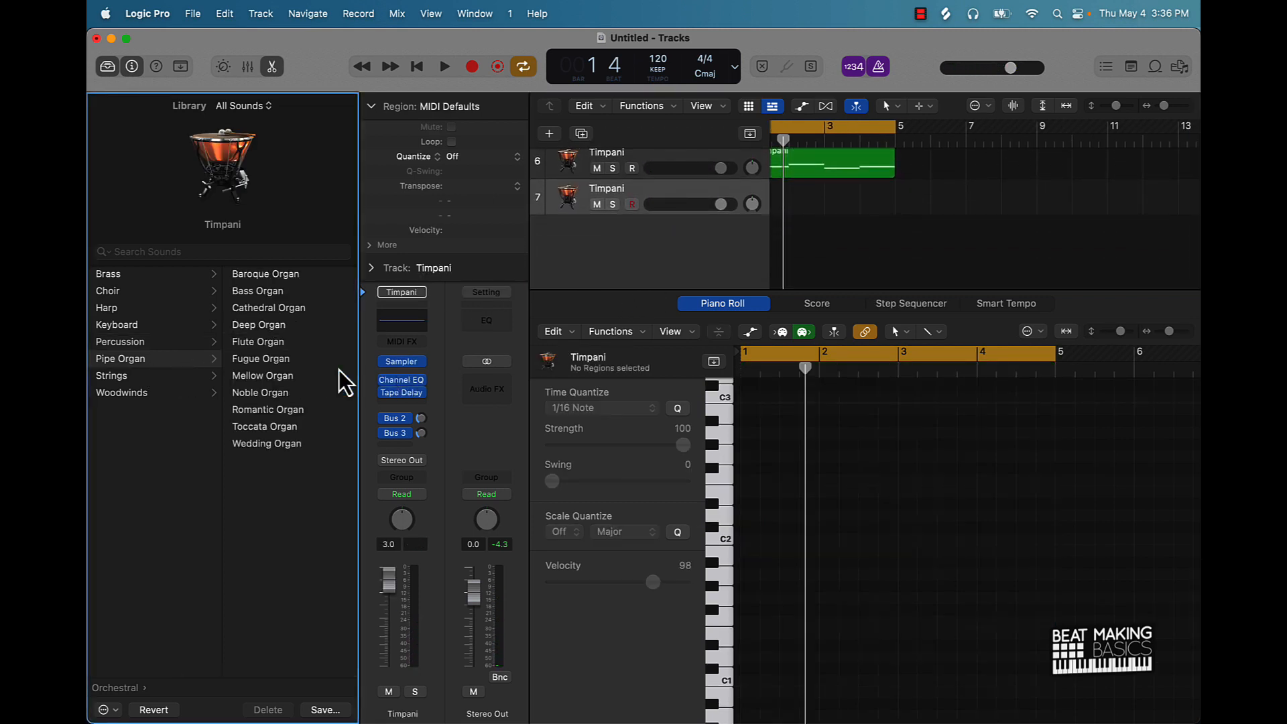
click(266, 362)
click(269, 346)
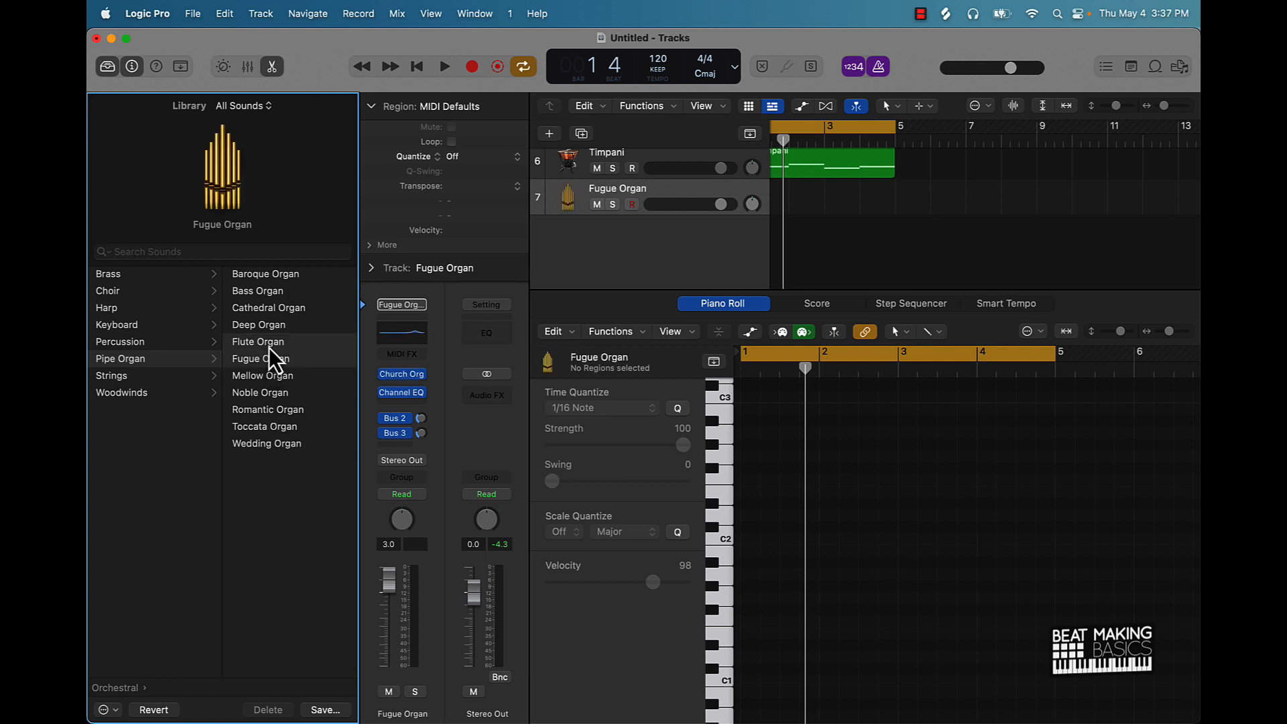
click(724, 553)
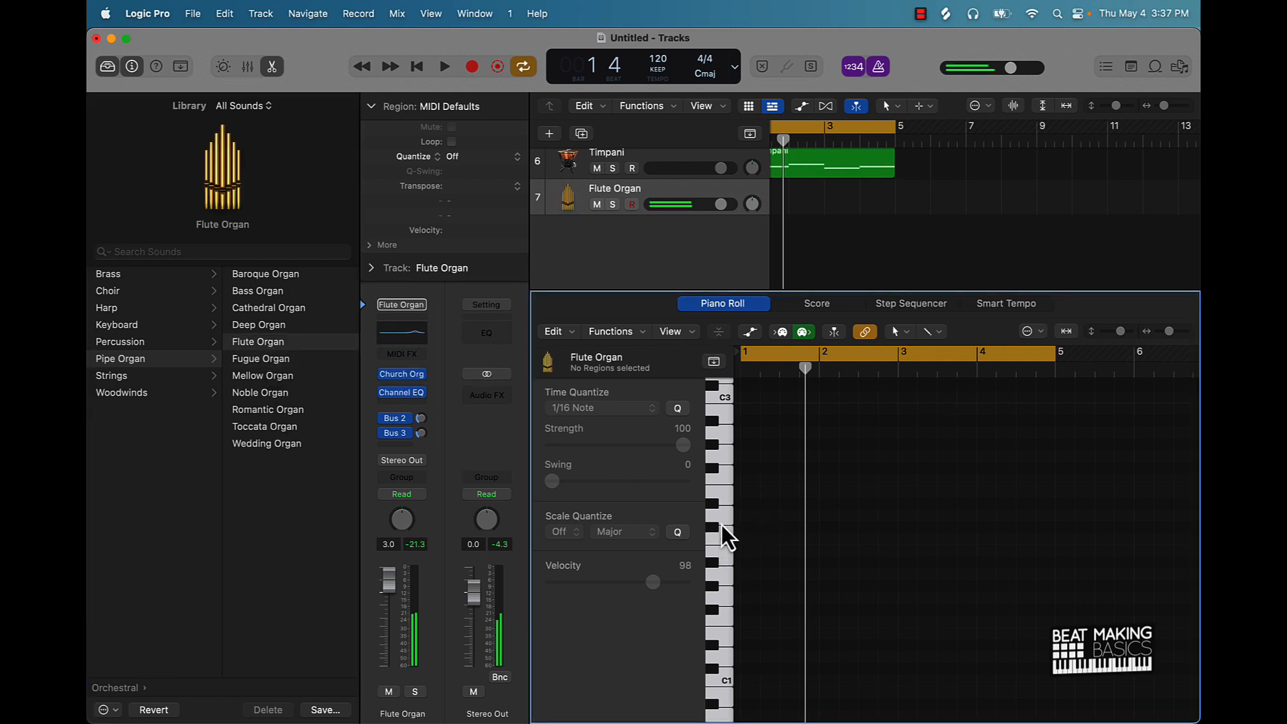
scroll(724, 566, up, 4)
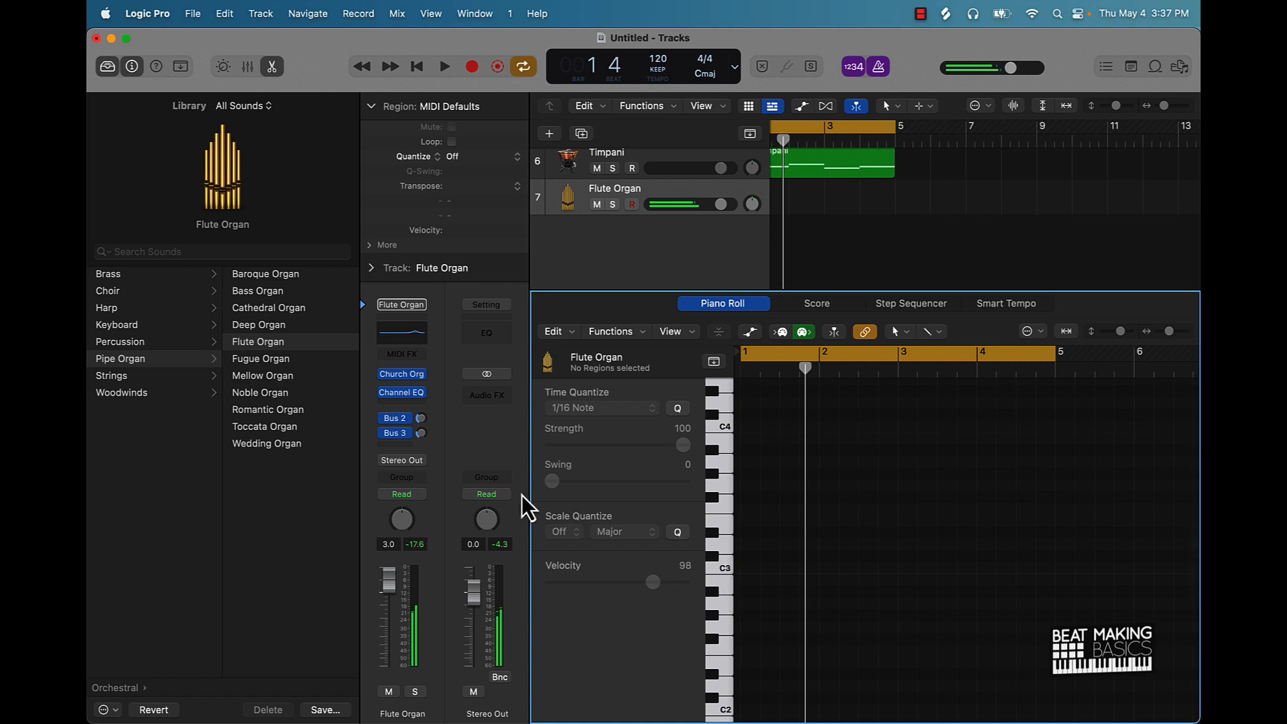
- Audition the Noble, Romantic, Toccata, Wedding and Bass Organ sounds on the C3 key
click(263, 392)
click(722, 568)
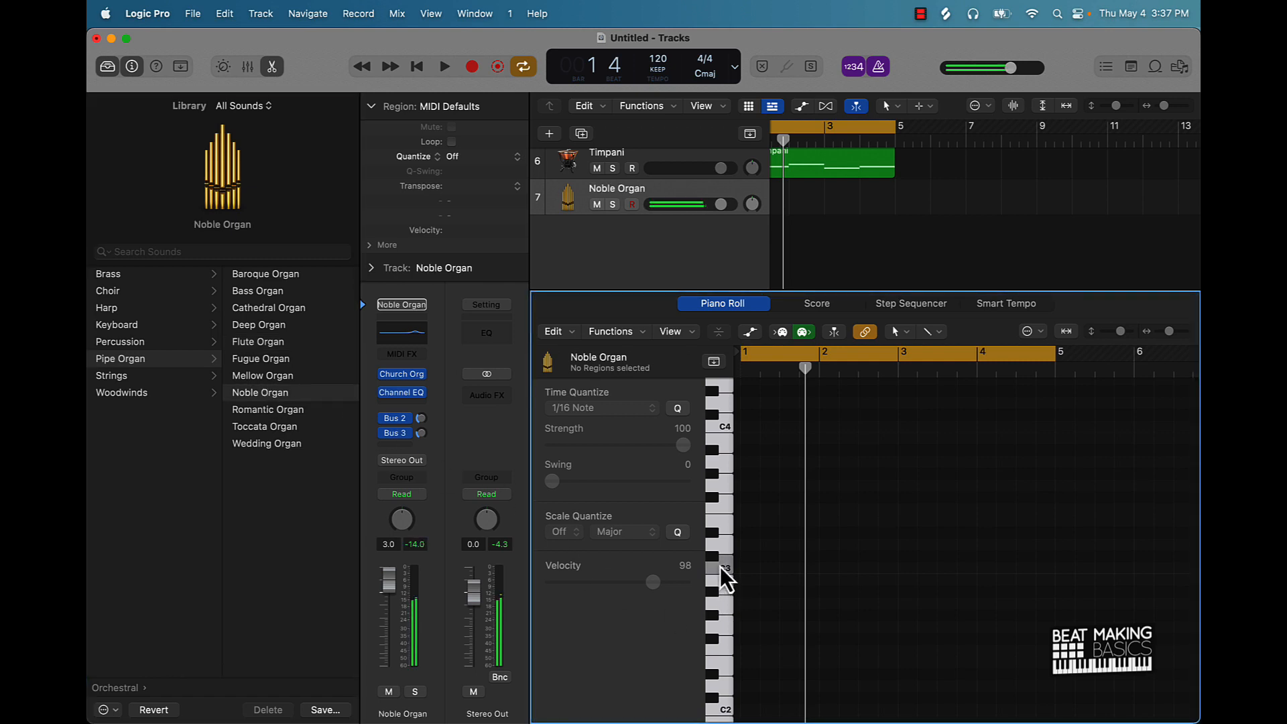
click(290, 410)
click(718, 568)
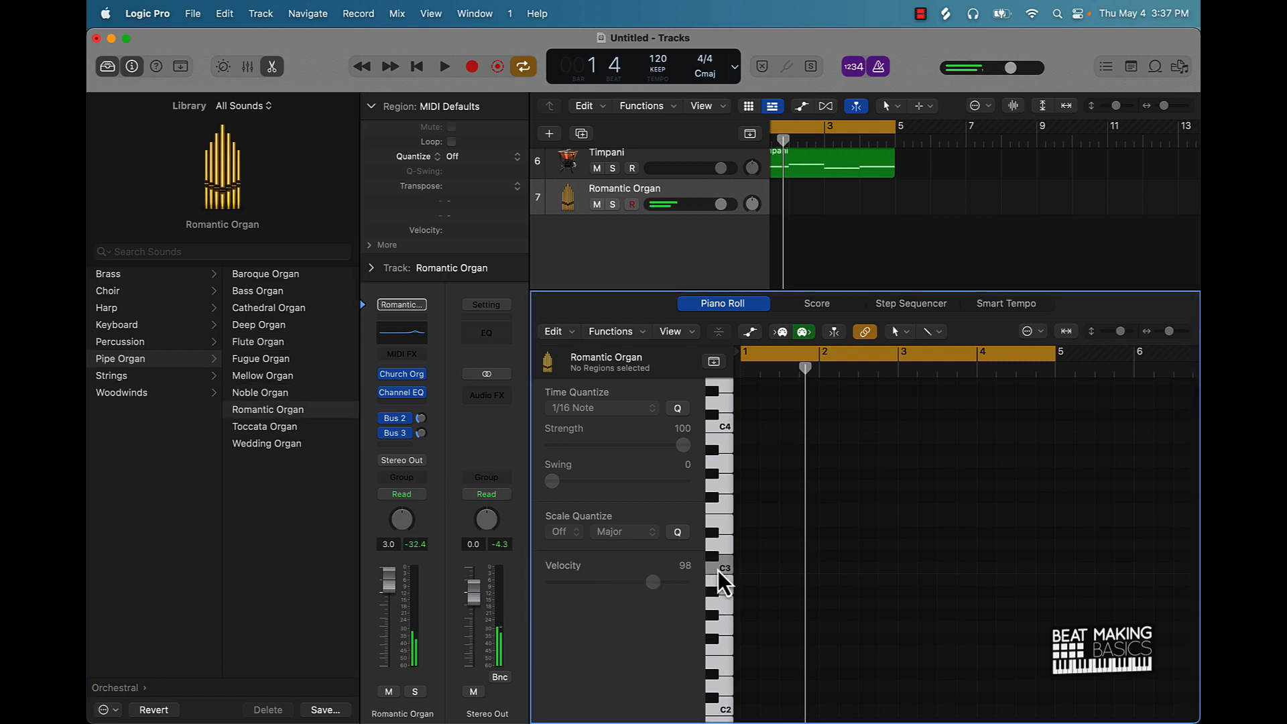
click(245, 429)
click(723, 568)
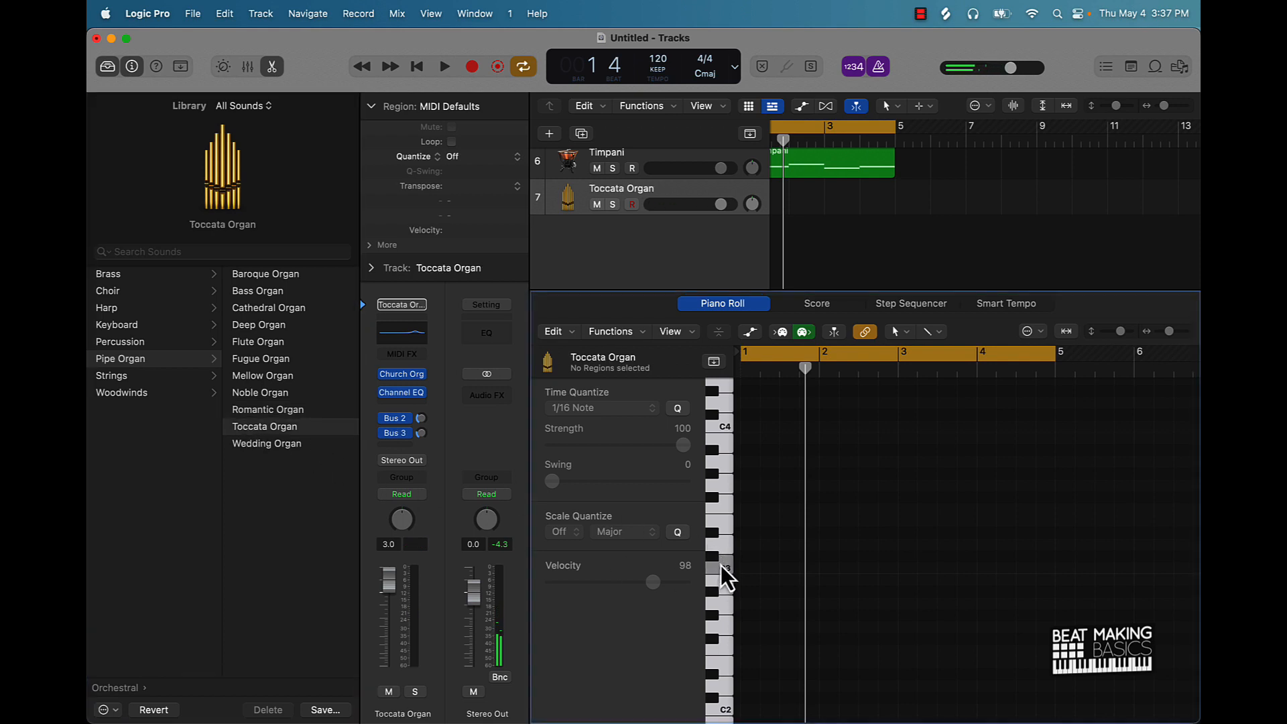
click(288, 444)
click(722, 568)
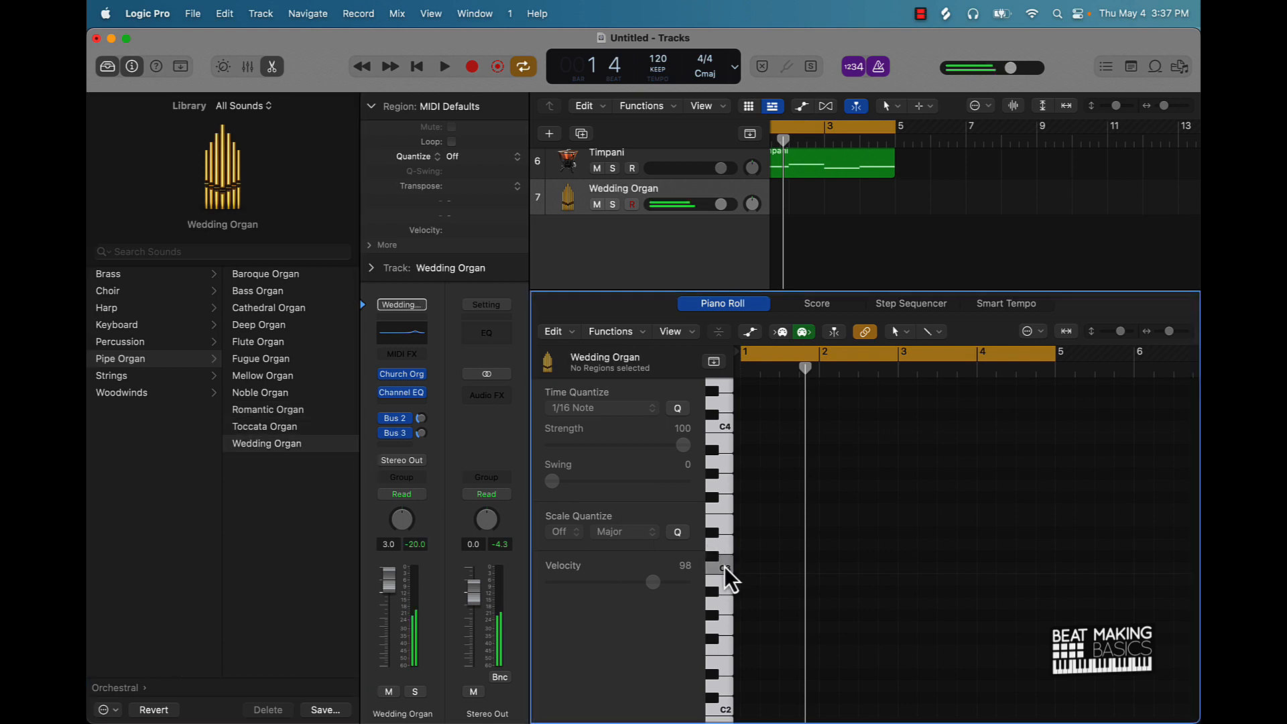
click(261, 295)
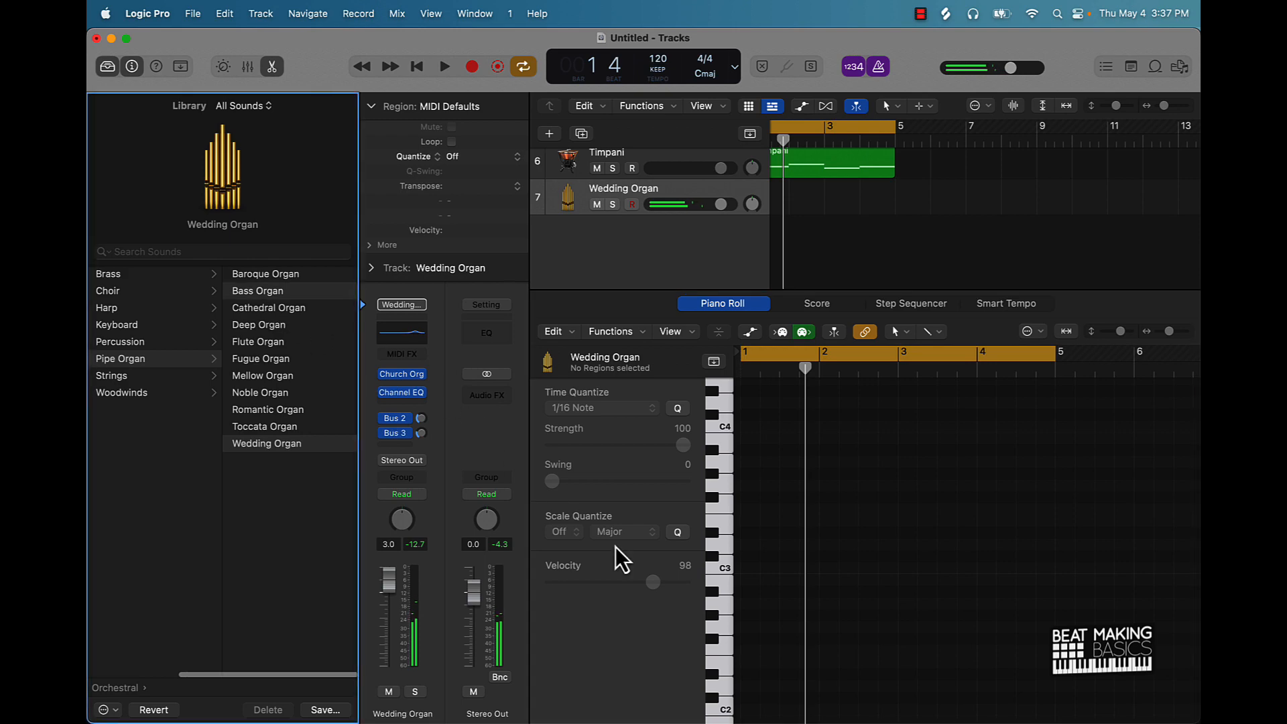
click(725, 570)
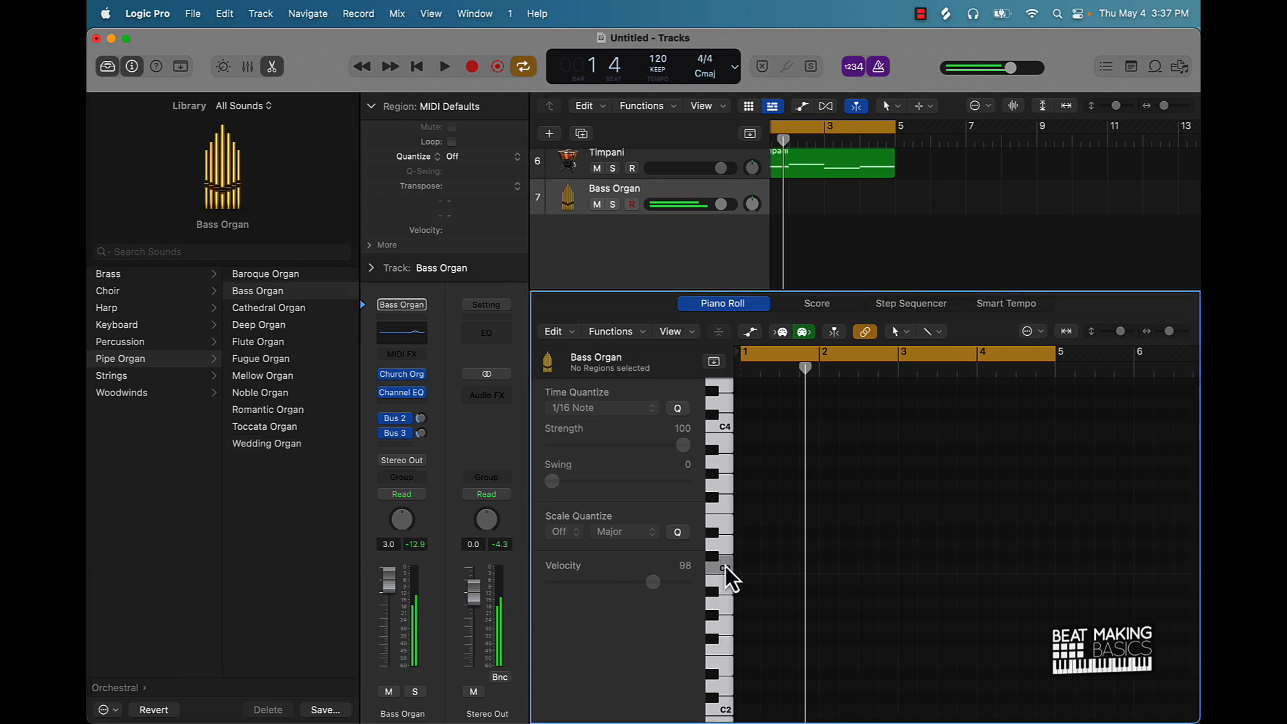
- Load the Cathedral Organ sound on track 7 and add a one-bar G3 note in bar 1
click(284, 309)
click(723, 570)
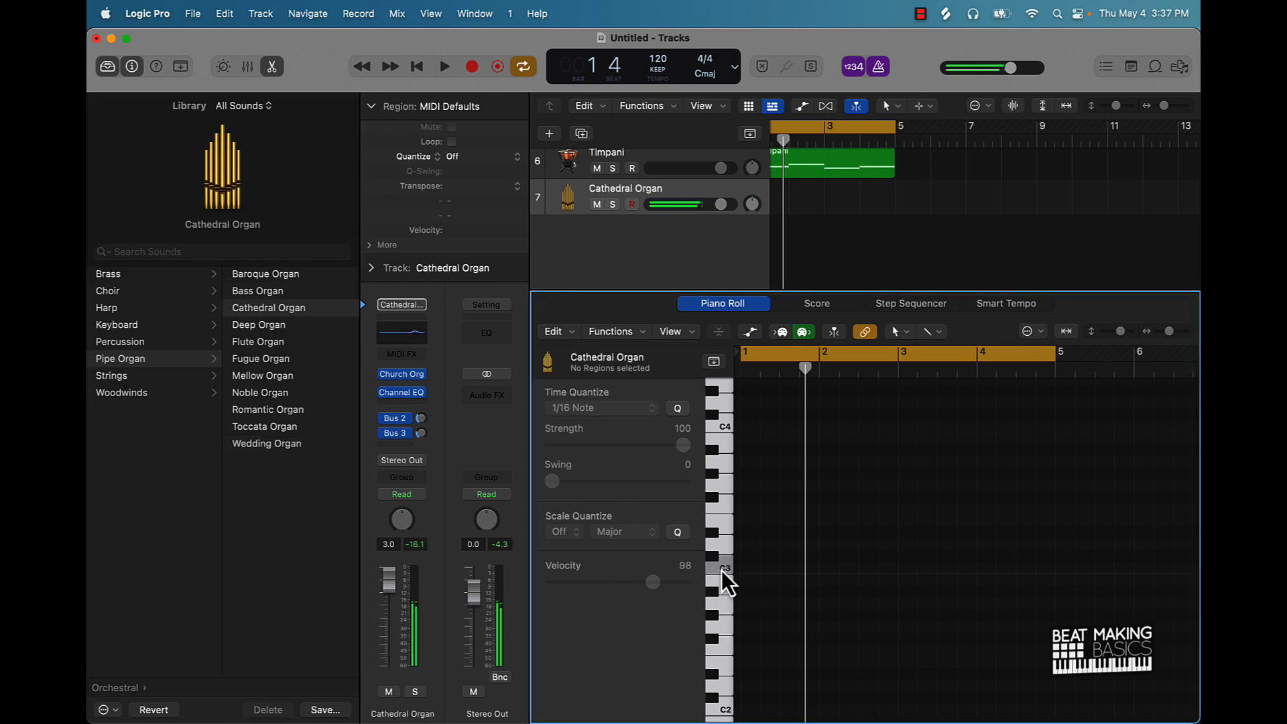
super+click(742, 496)
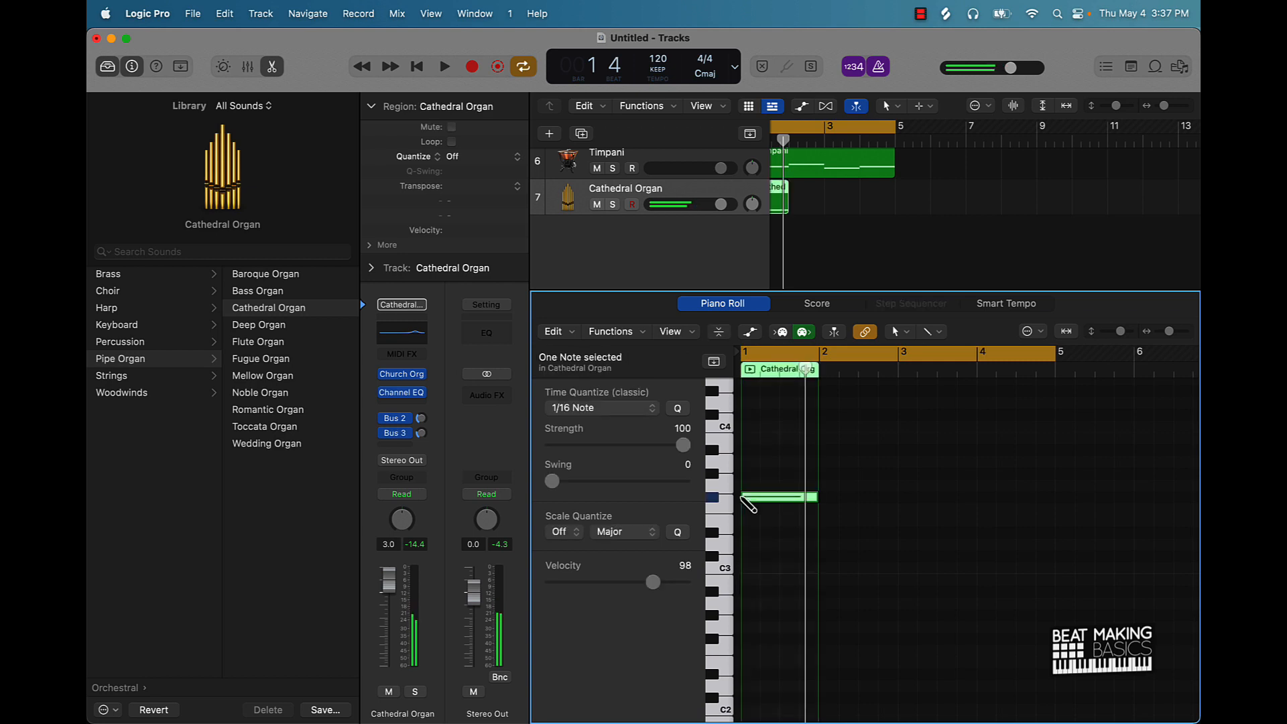
drag(754, 498, 754, 486)
key(space)
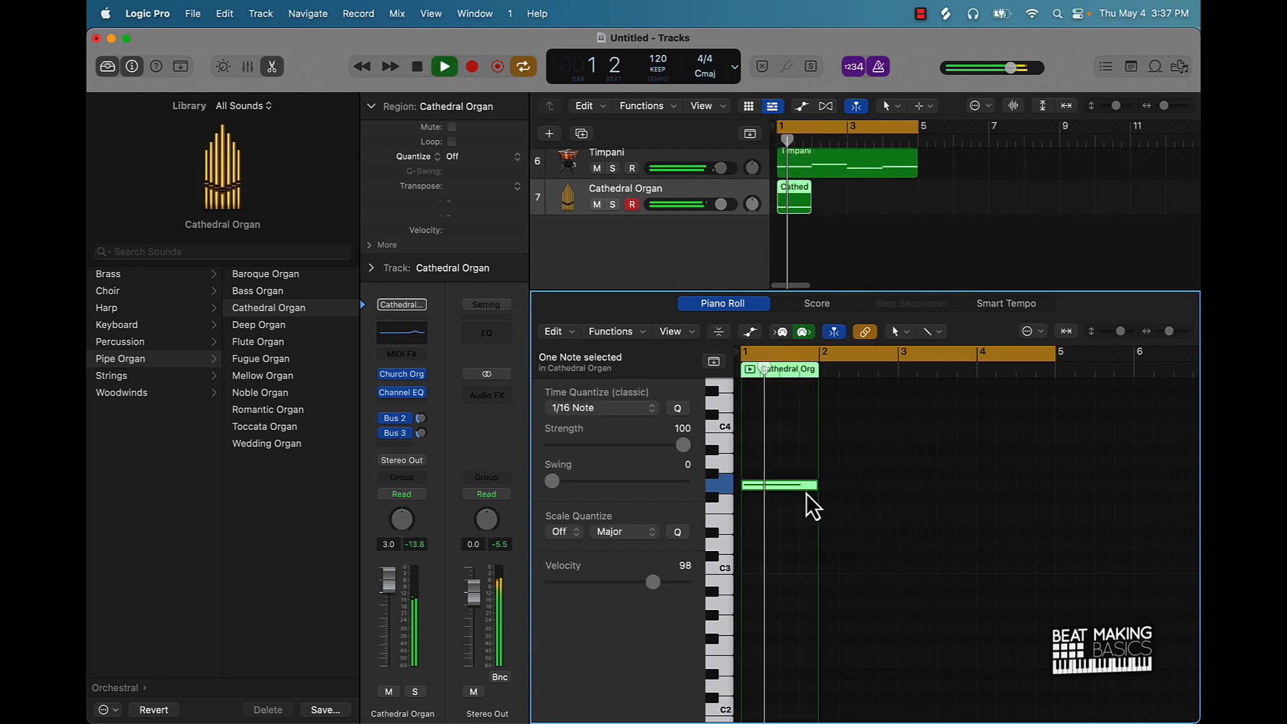
- Add a one-bar G#3 organ note in bar 2 and play it with the other tracks
scroll(836, 520, up, 3)
key(space)
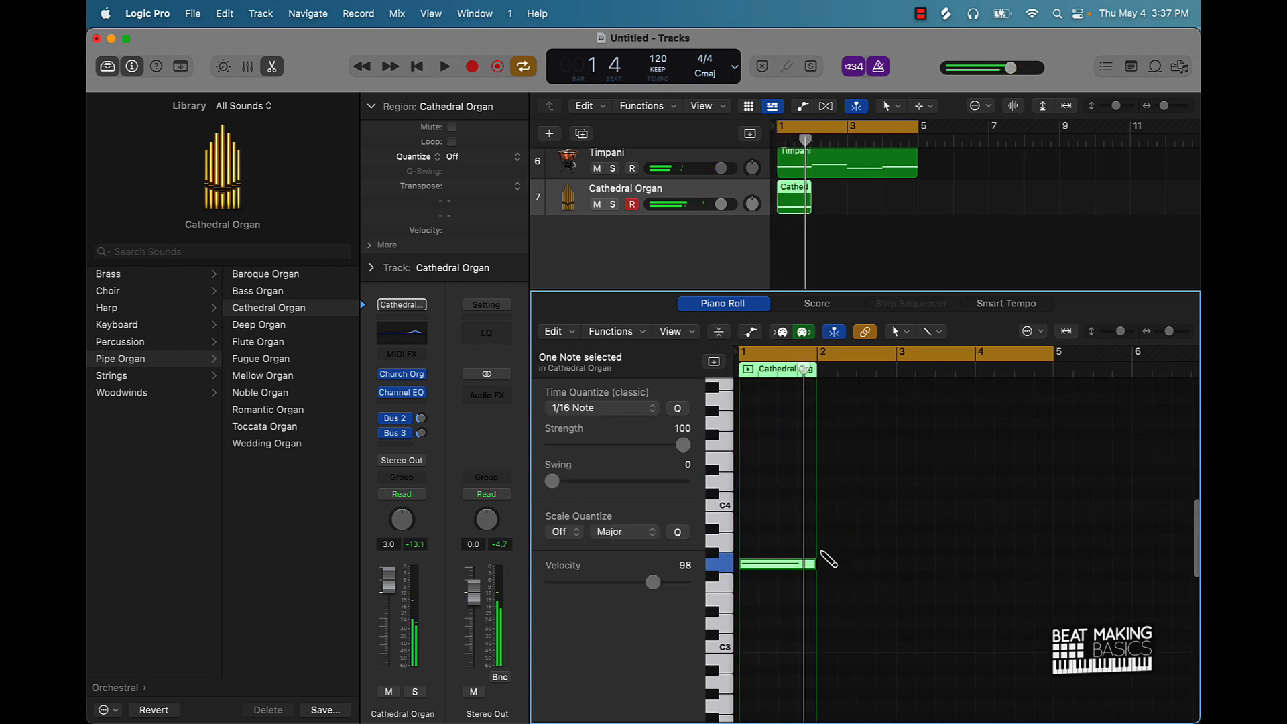
super+click(823, 554)
key(space)
scroll(831, 591, right, 3)
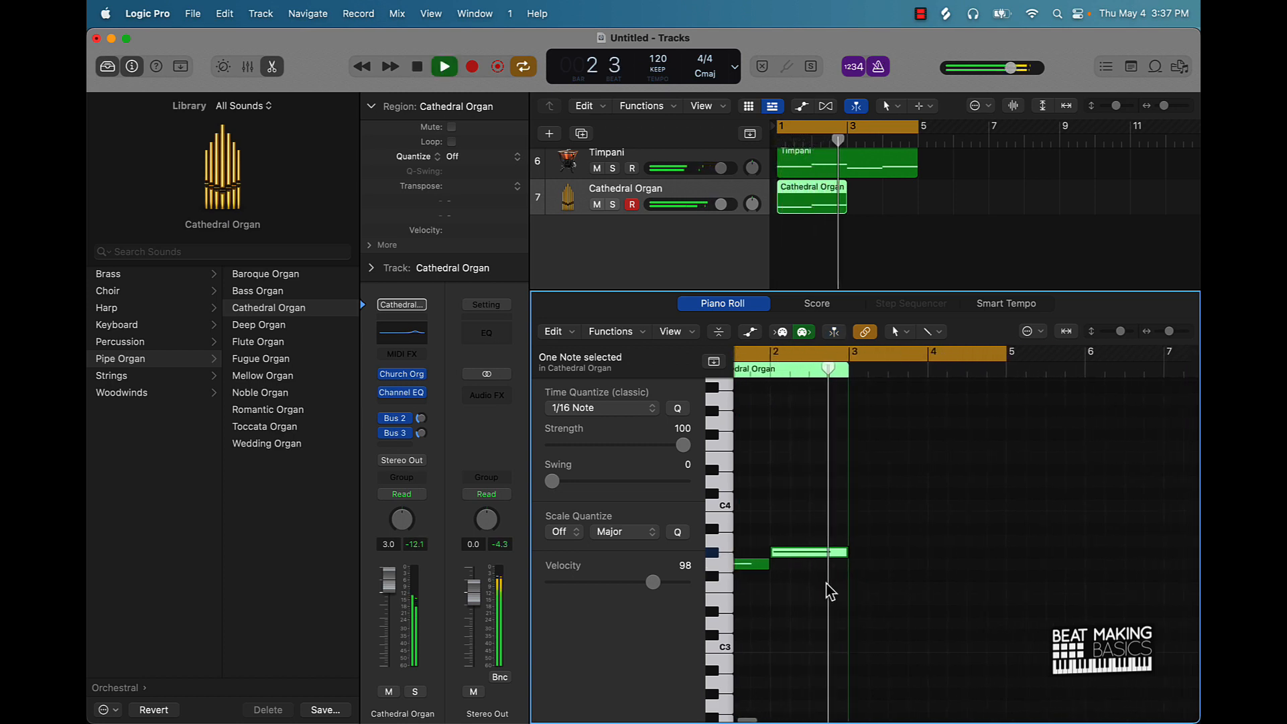
key(space)
- Add one-bar organ notes on B3 in bar 3 and C4 in bar 4, and play the four-bar loop
super+click(854, 516)
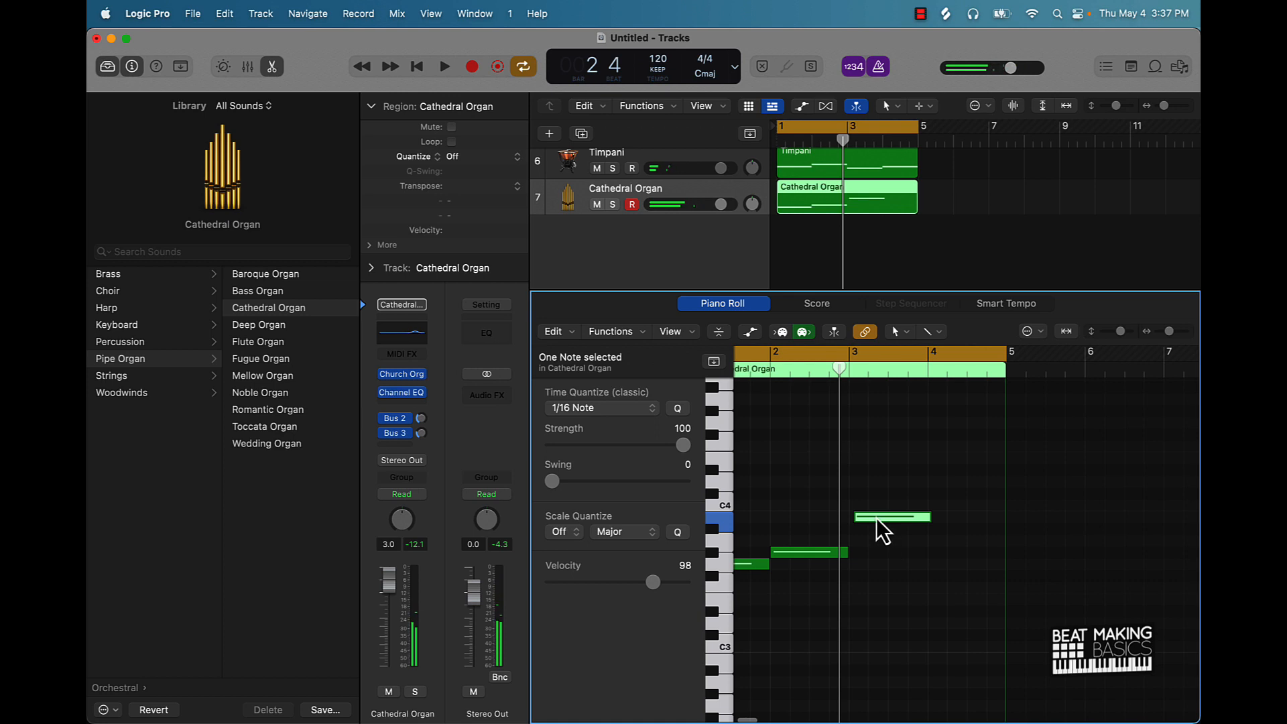
mouse_move(877, 520)
mouse_down()
mouse_move(860, 522)
mouse_move(872, 530)
mouse_up()
super+click(927, 494)
drag(939, 500, 938, 511)
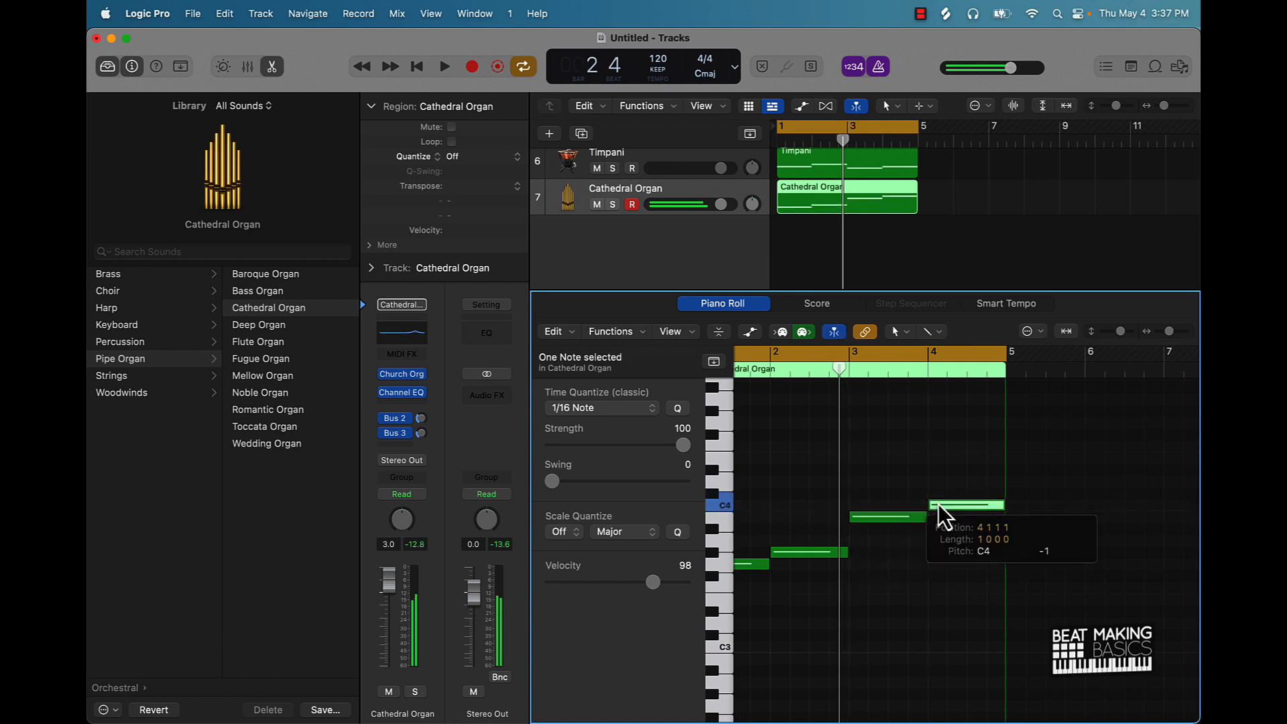
key(space)
click(892, 469)
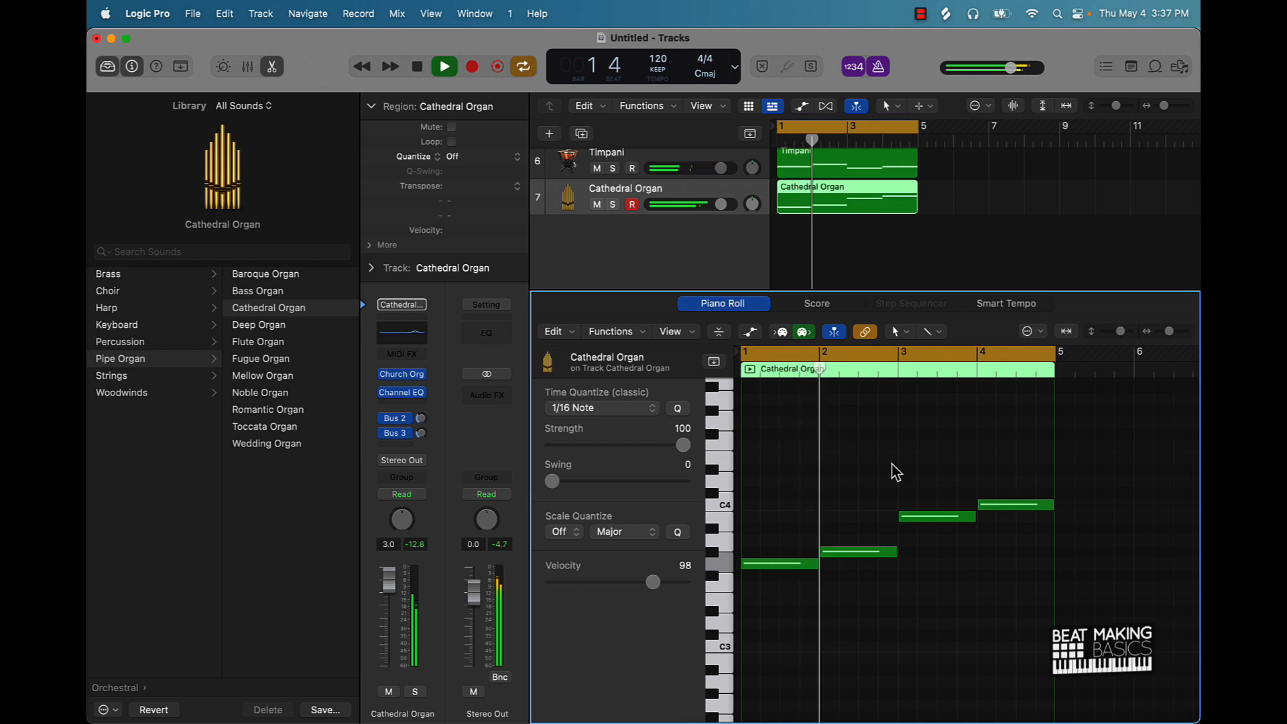
scroll(890, 468, down, 1)
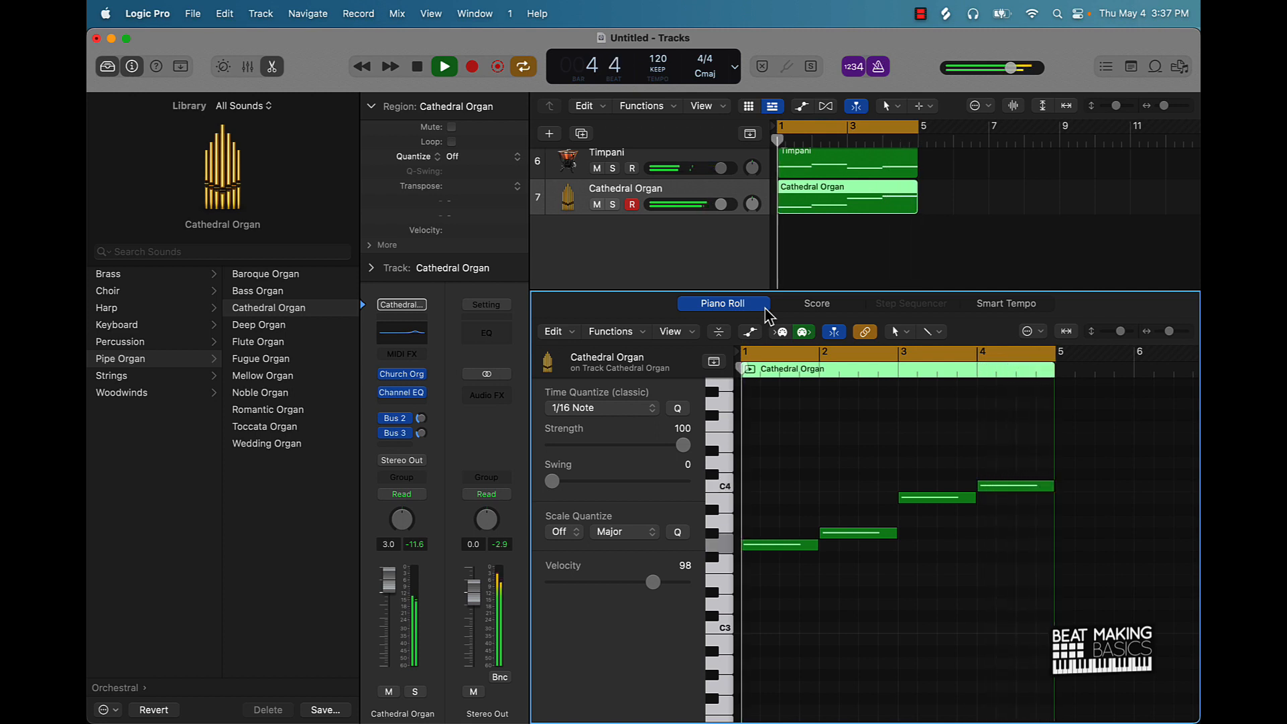
key(space)
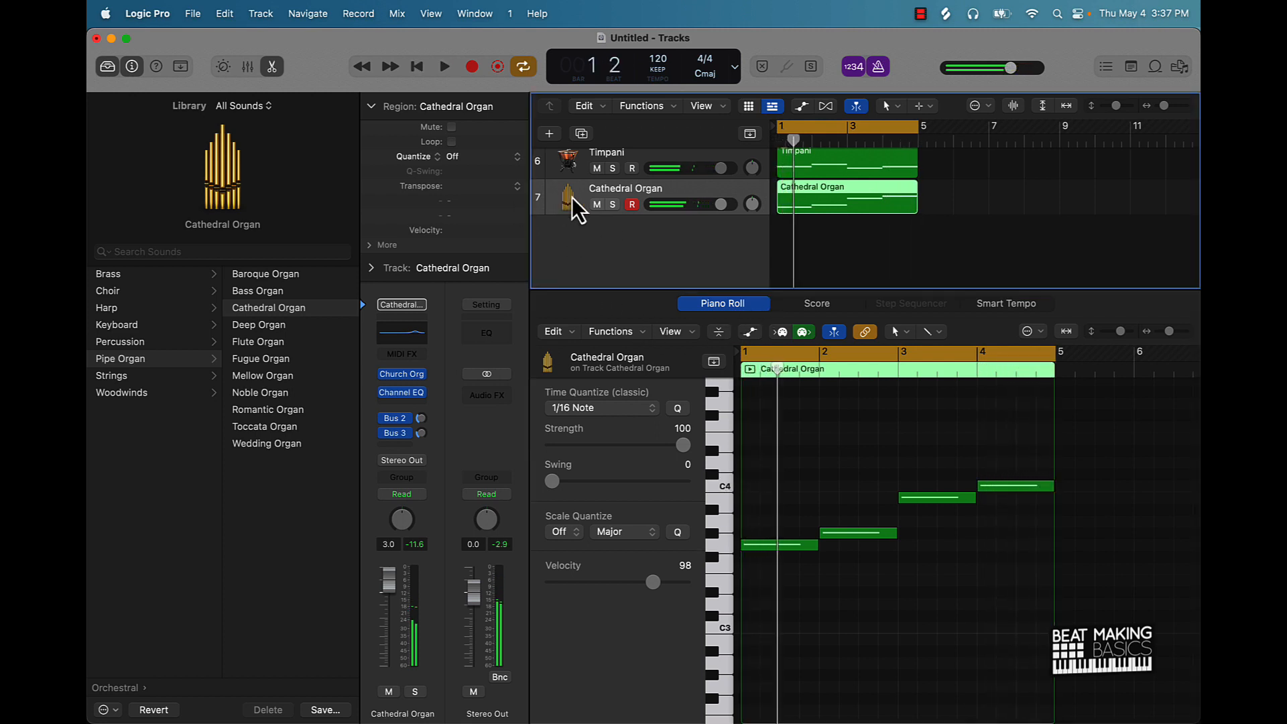
- Add a Romance Strings track below the organ, place a one-bar C4 note in bar 1 and play it with the arrangement
double_click(583, 223)
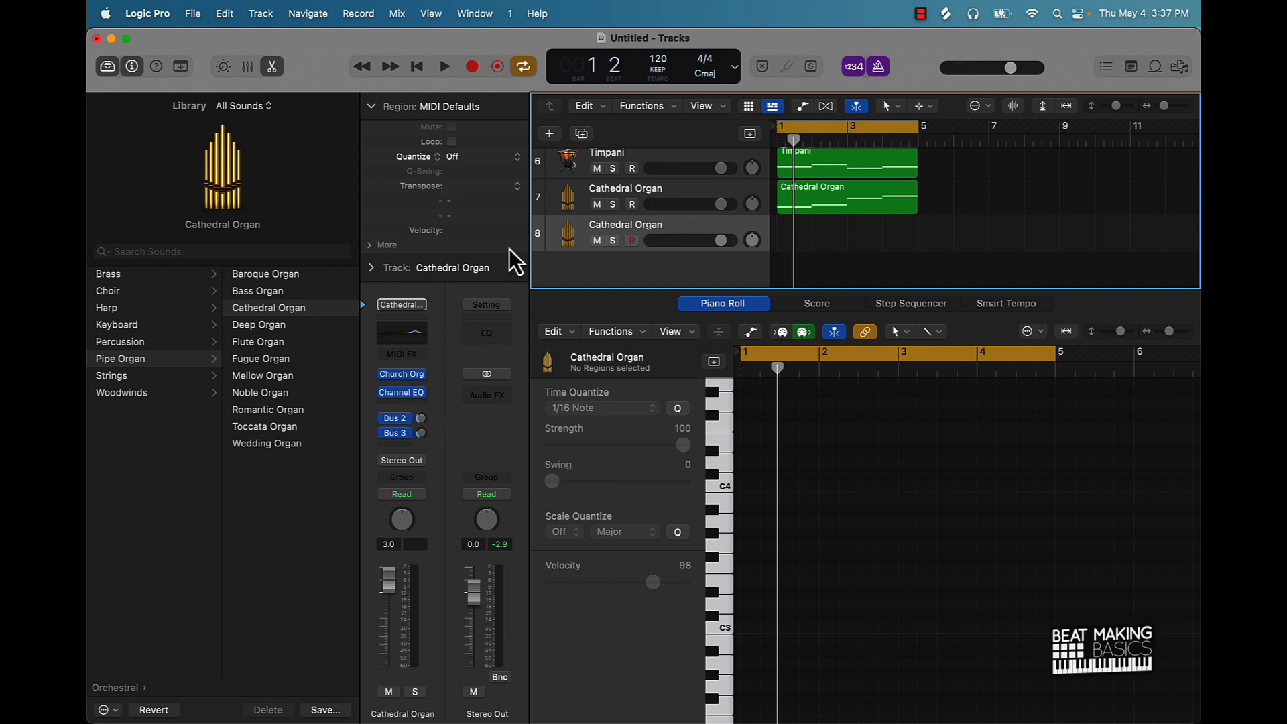
click(134, 375)
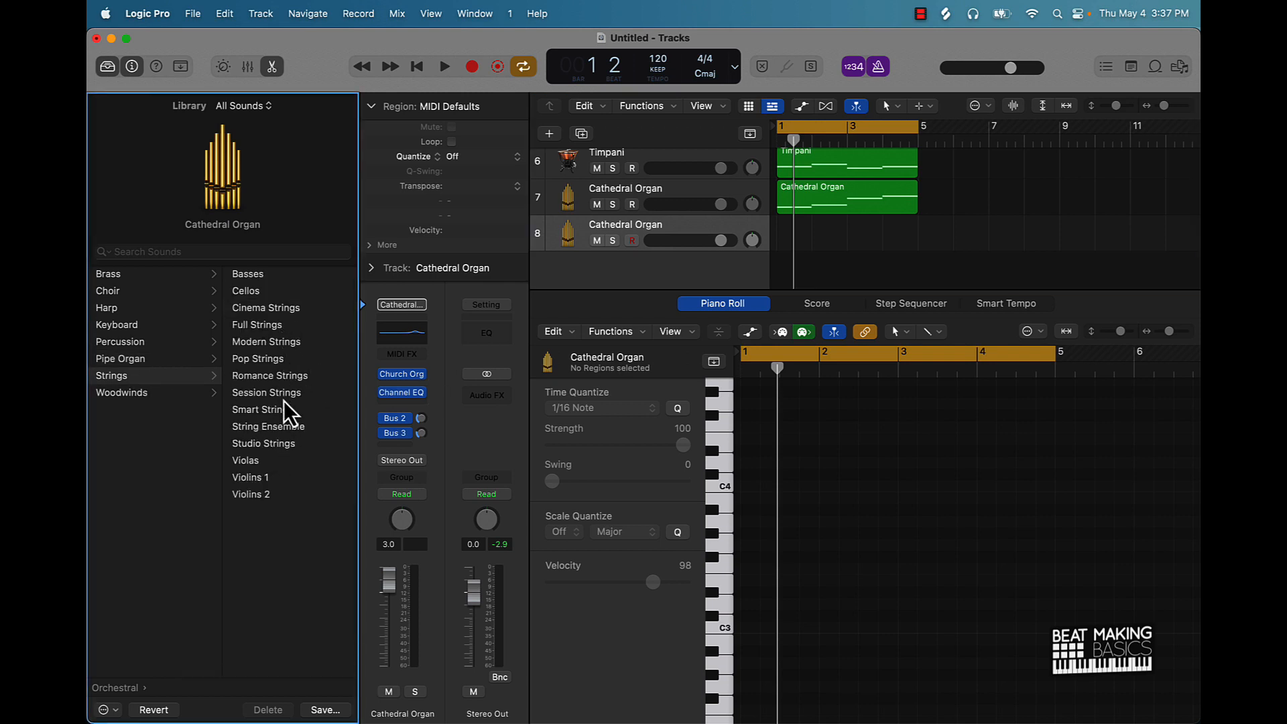
click(279, 378)
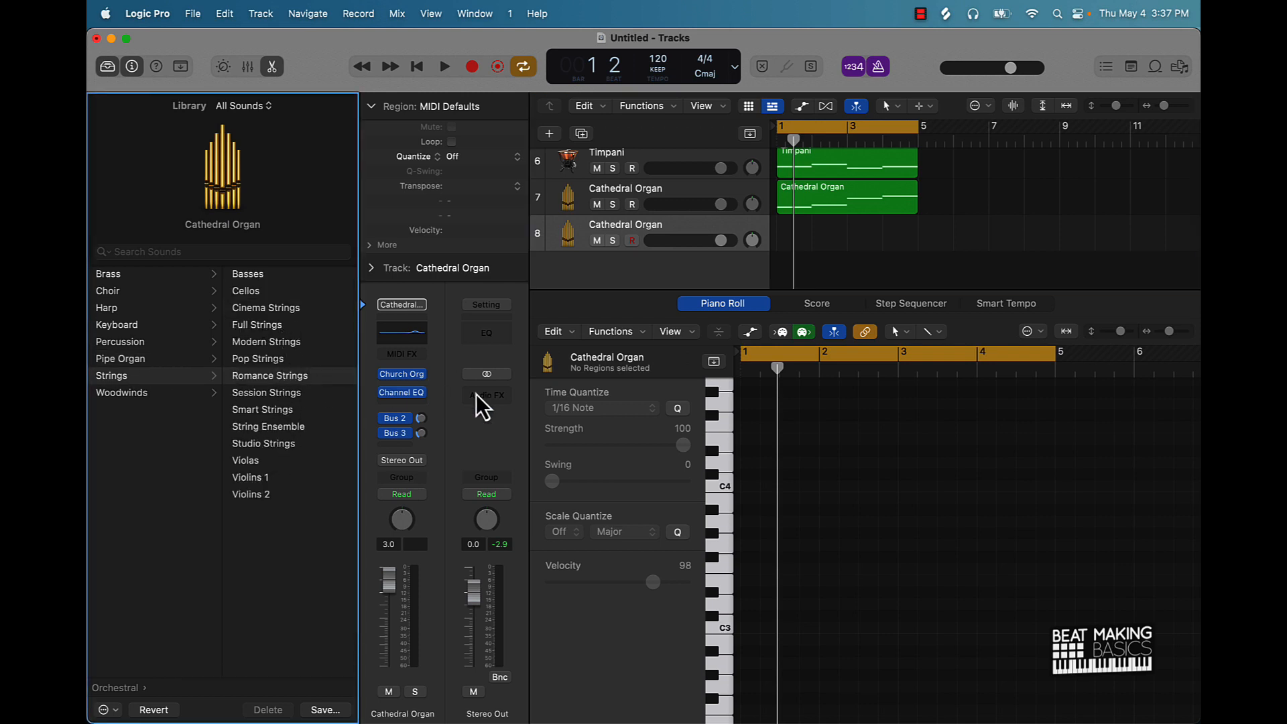
click(724, 488)
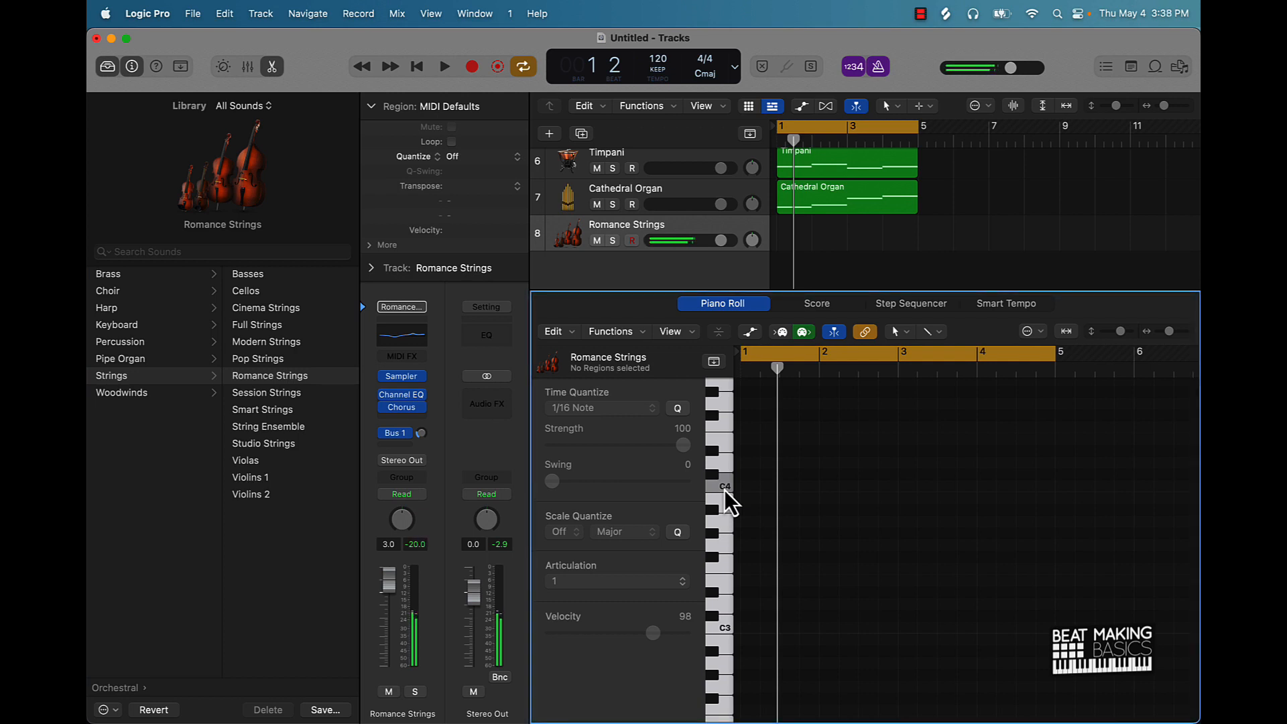
super+click(746, 488)
key(space)
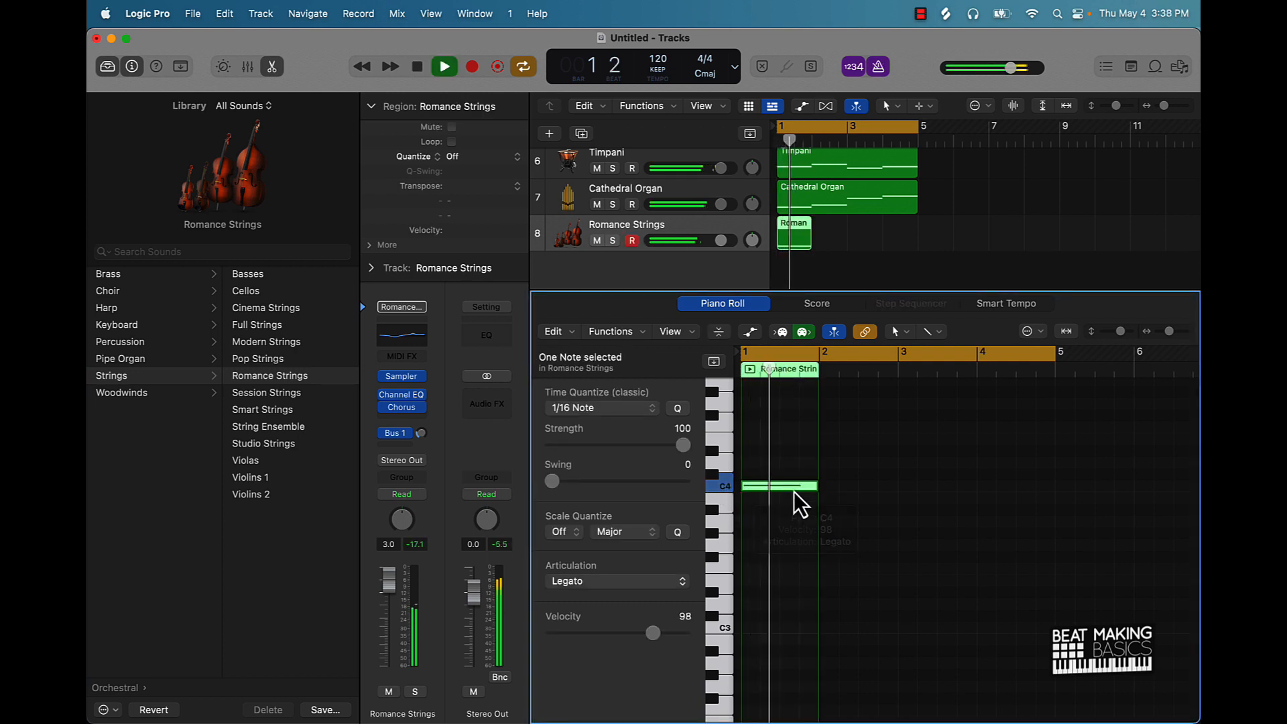
- Lower the Cathedral Organ track's volume, set the Romance Strings volume to 4.0 dB and play the arrangement
key(space)
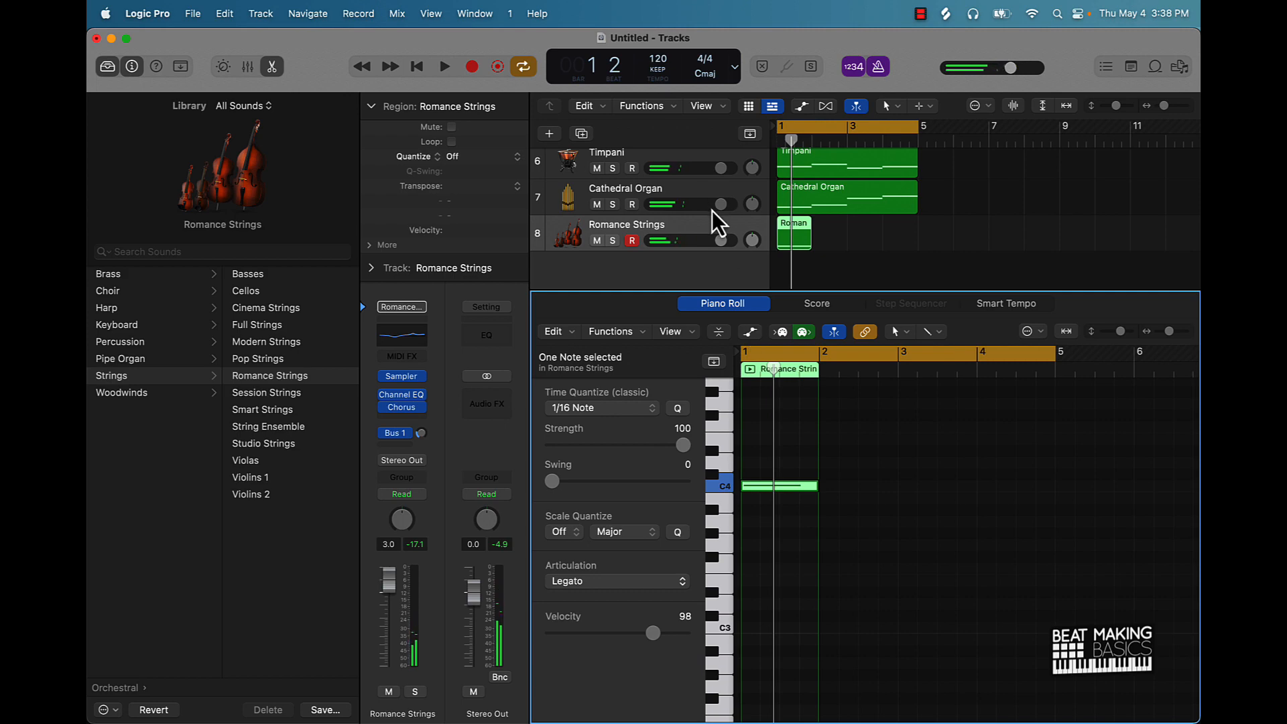
drag(712, 211, 725, 244)
key(space)
key(space)
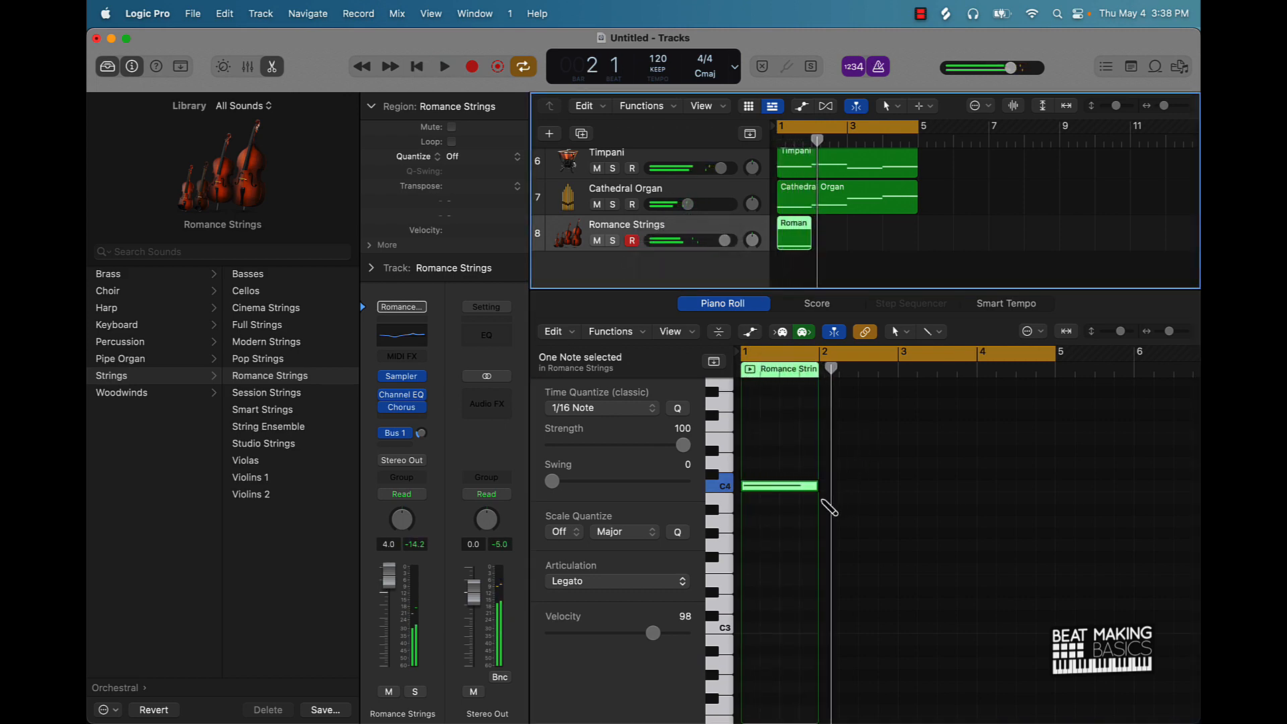
- Add one-bar Romance Strings notes on B3 in bar 2 and G#3 in bar 3, and play them with the arrangement
click(822, 499)
key(space)
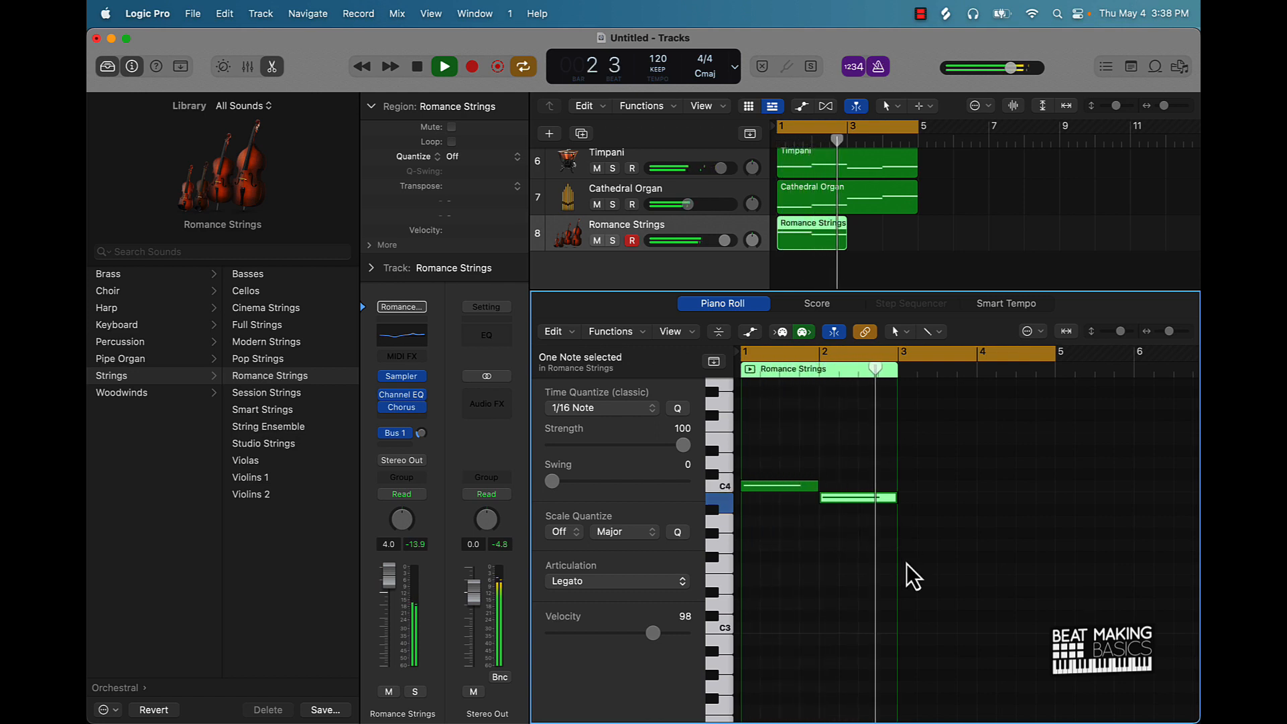
key(space)
click(912, 545)
drag(913, 545, 902, 536)
key(space)
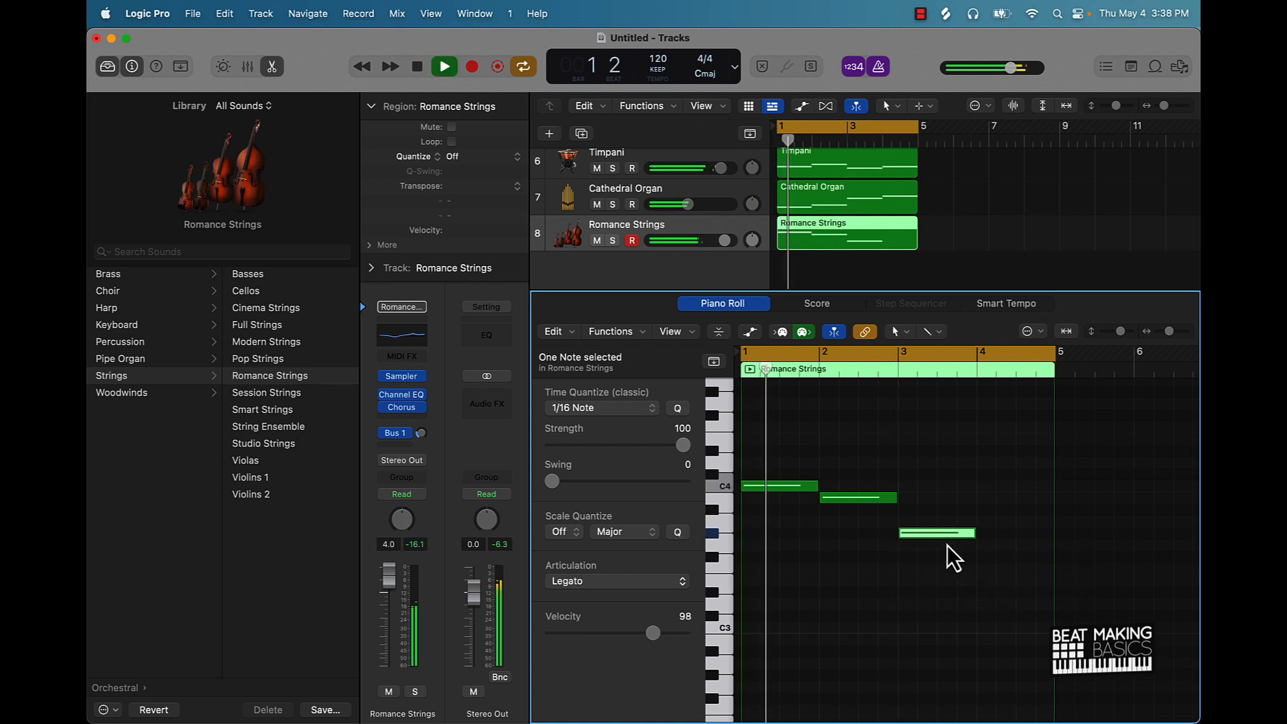
- Set the Romance Strings volume to 6.0 dB and add a one-bar G3 note in bar 4, playing the full loop
drag(725, 240, 731, 240)
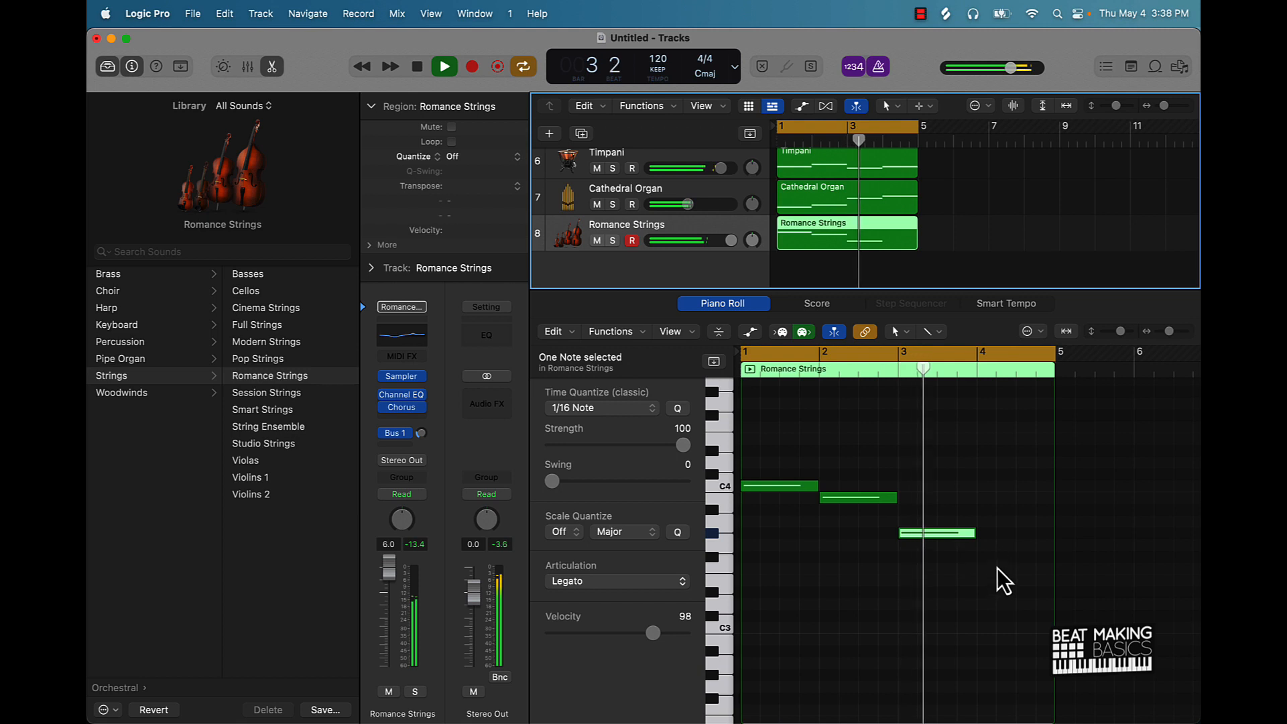
key(space)
super+click(998, 546)
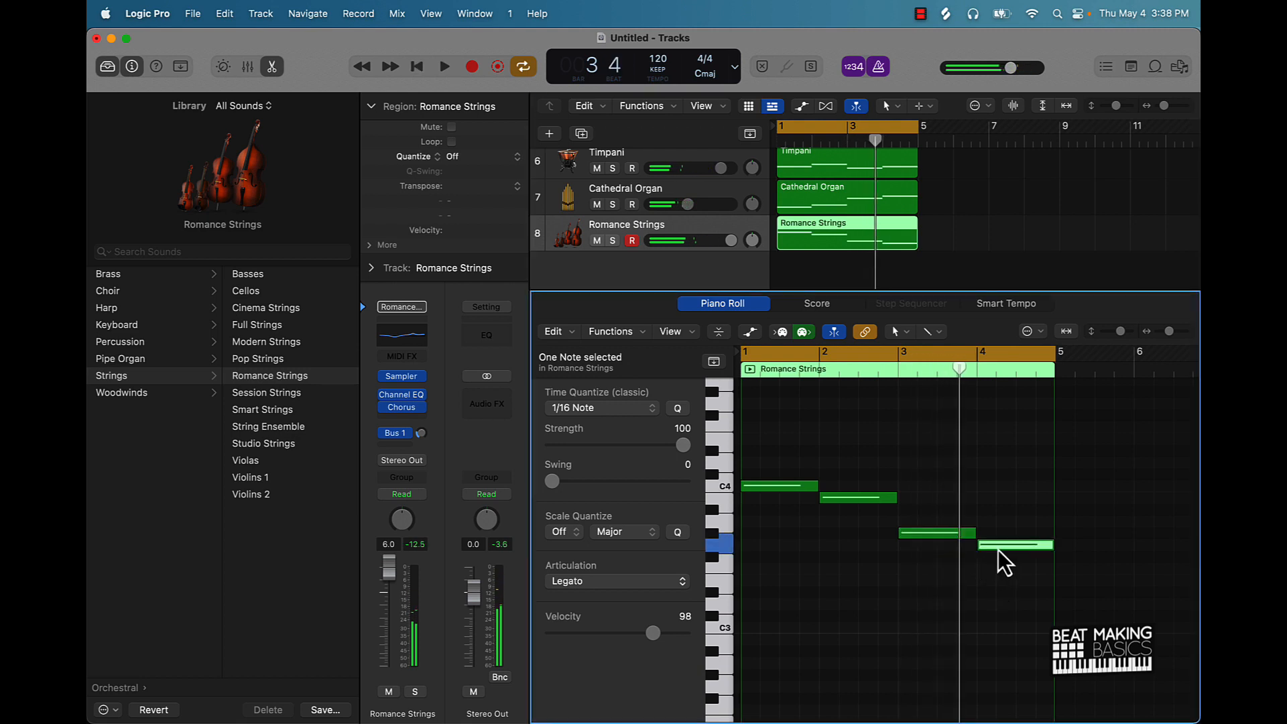
key(space)
click(927, 576)
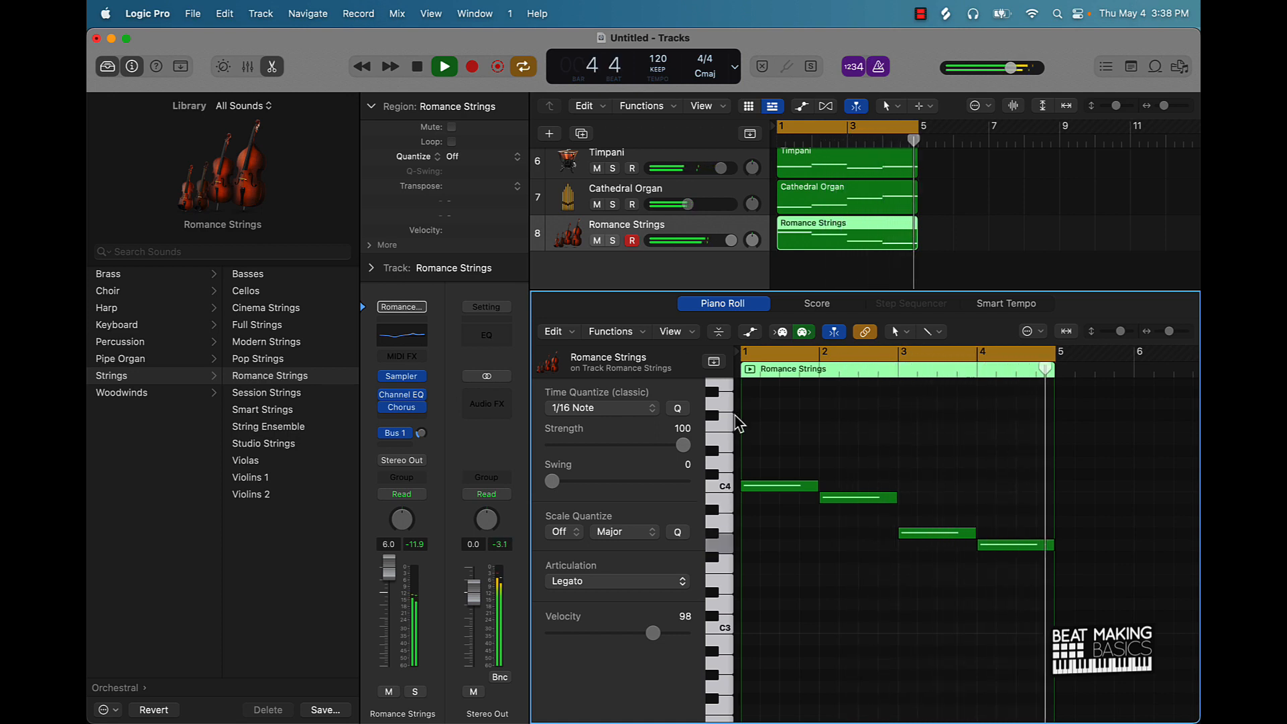
- Duplicate the Romance Strings track and load the English Horn woodwind sound on the new track 9
key(space)
click(560, 231)
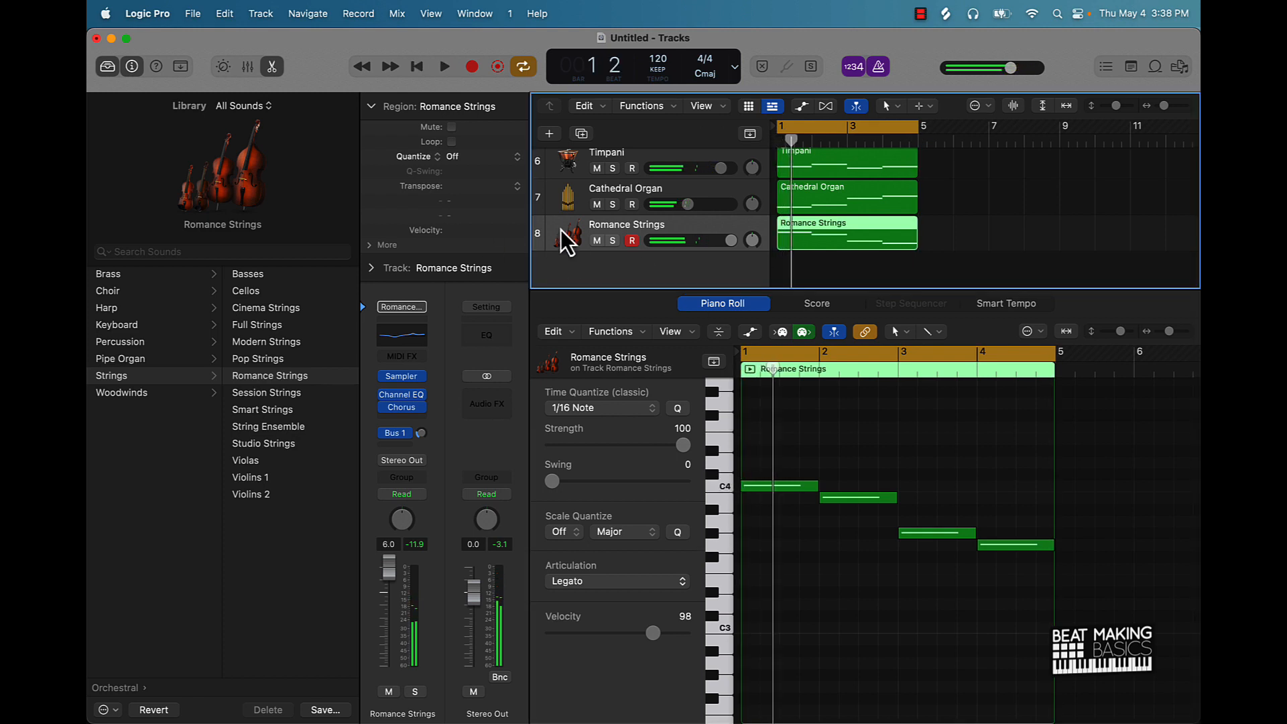
key(cmd+d)
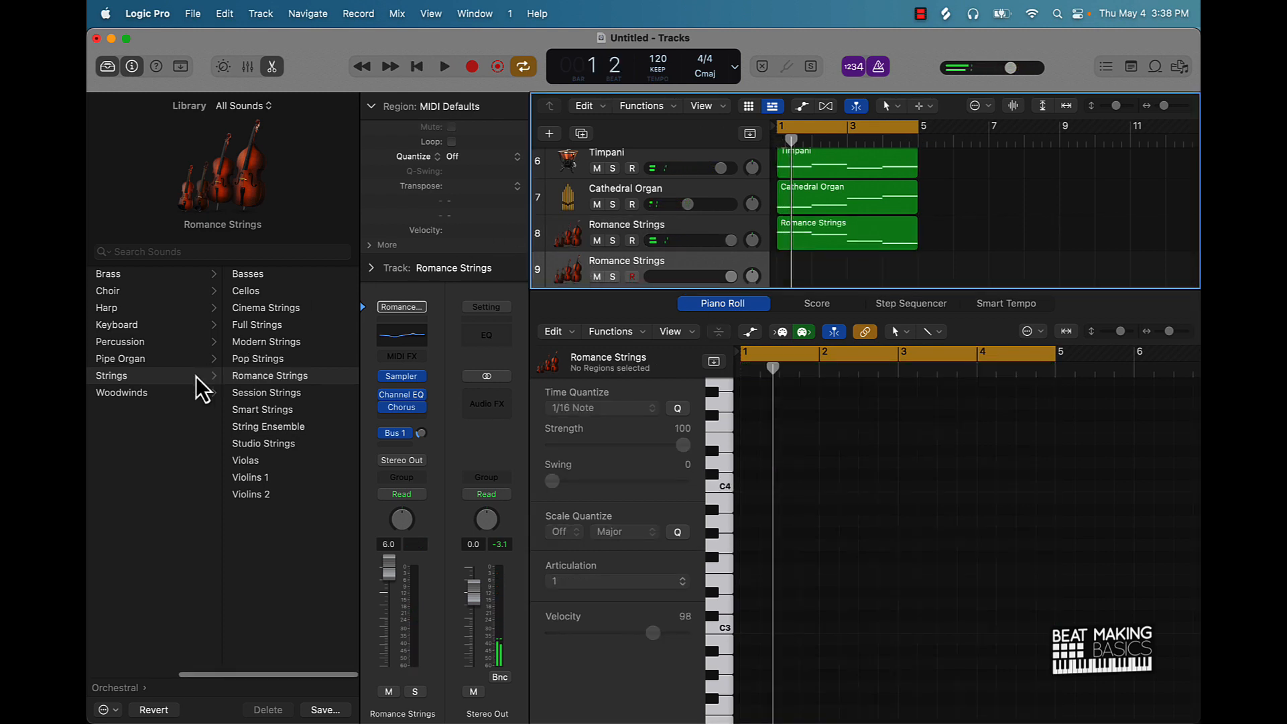
click(171, 394)
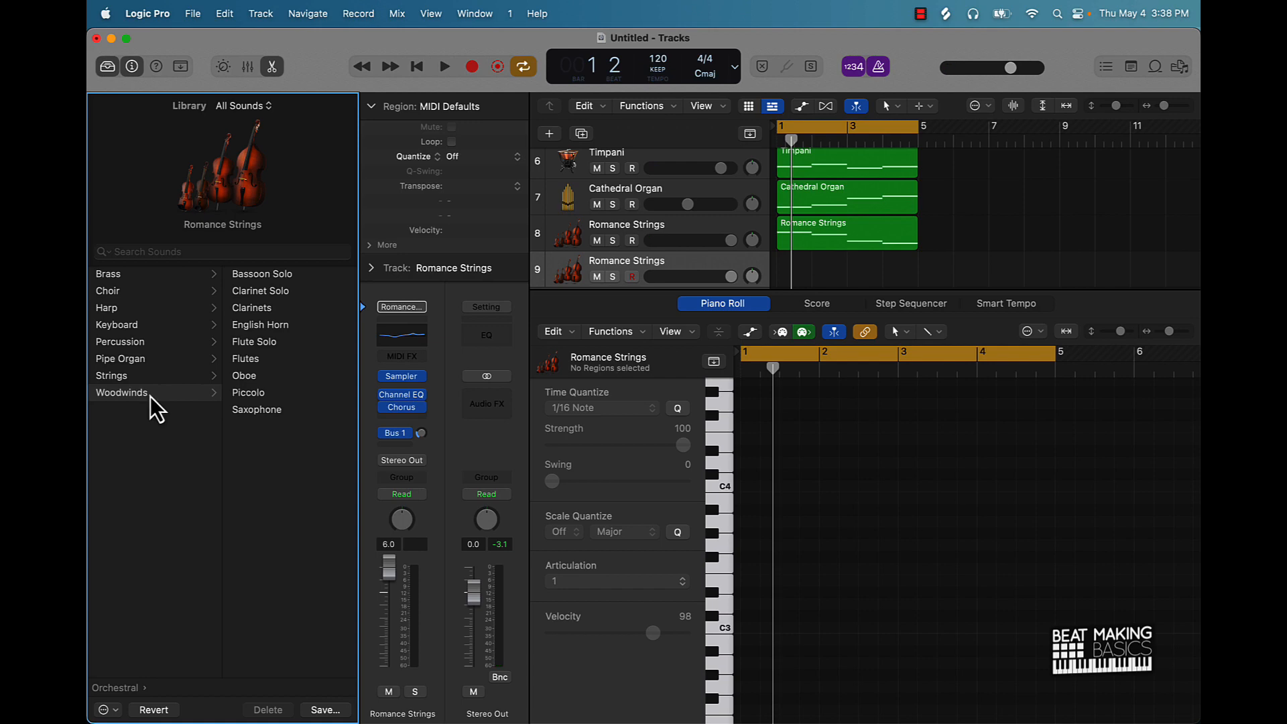
click(277, 326)
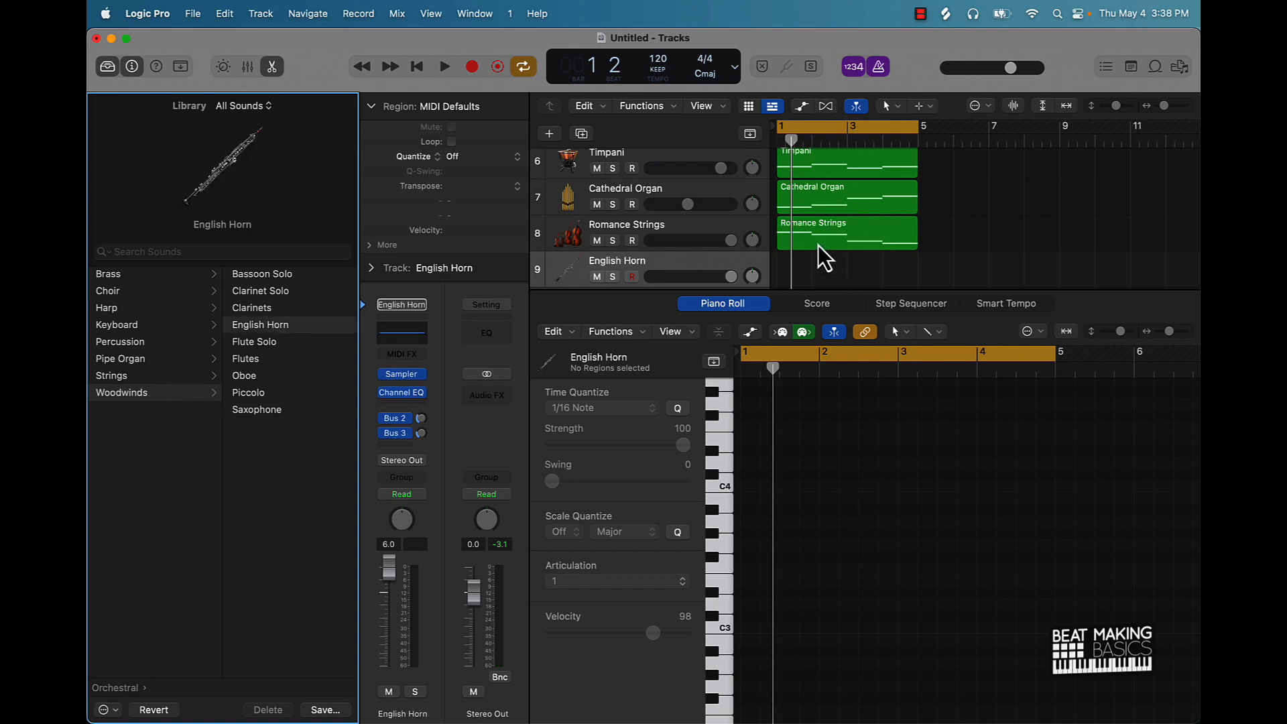
- Copy the Romance Strings region onto track 9 and transpose all four of its notes down one octave
drag(823, 239, 828, 275)
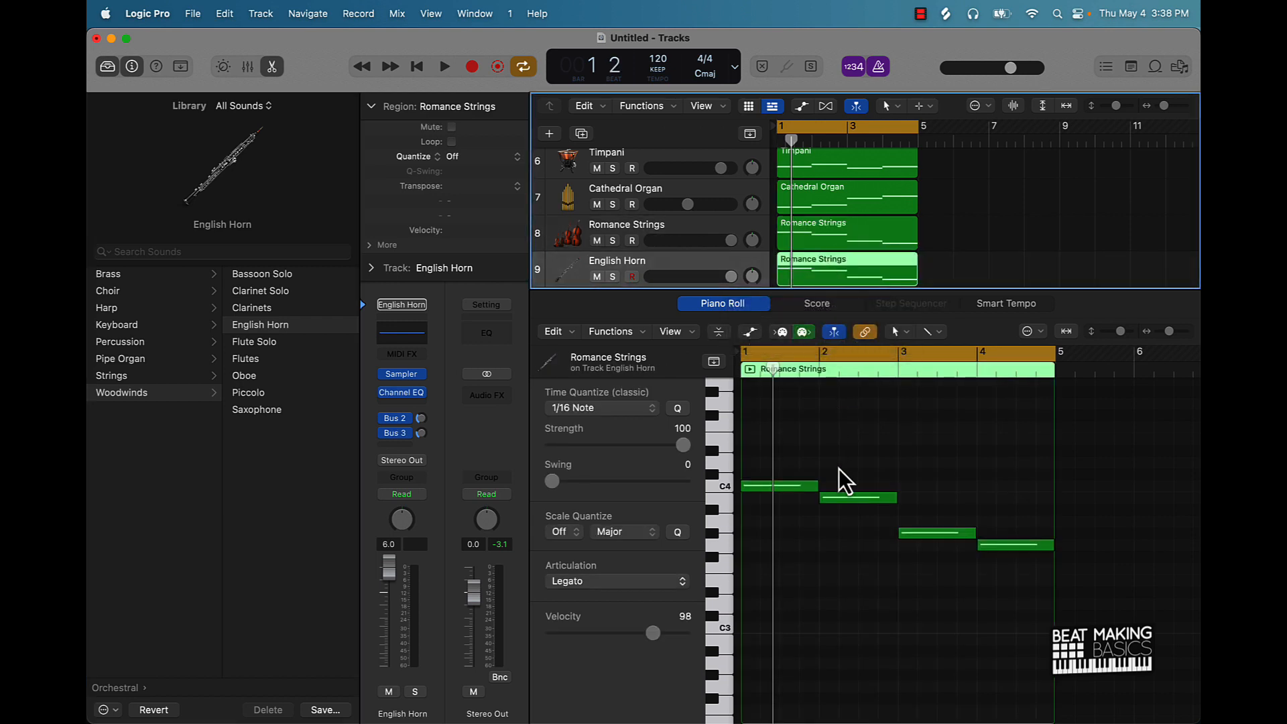
key(space)
key(space)
drag(752, 382, 1146, 610)
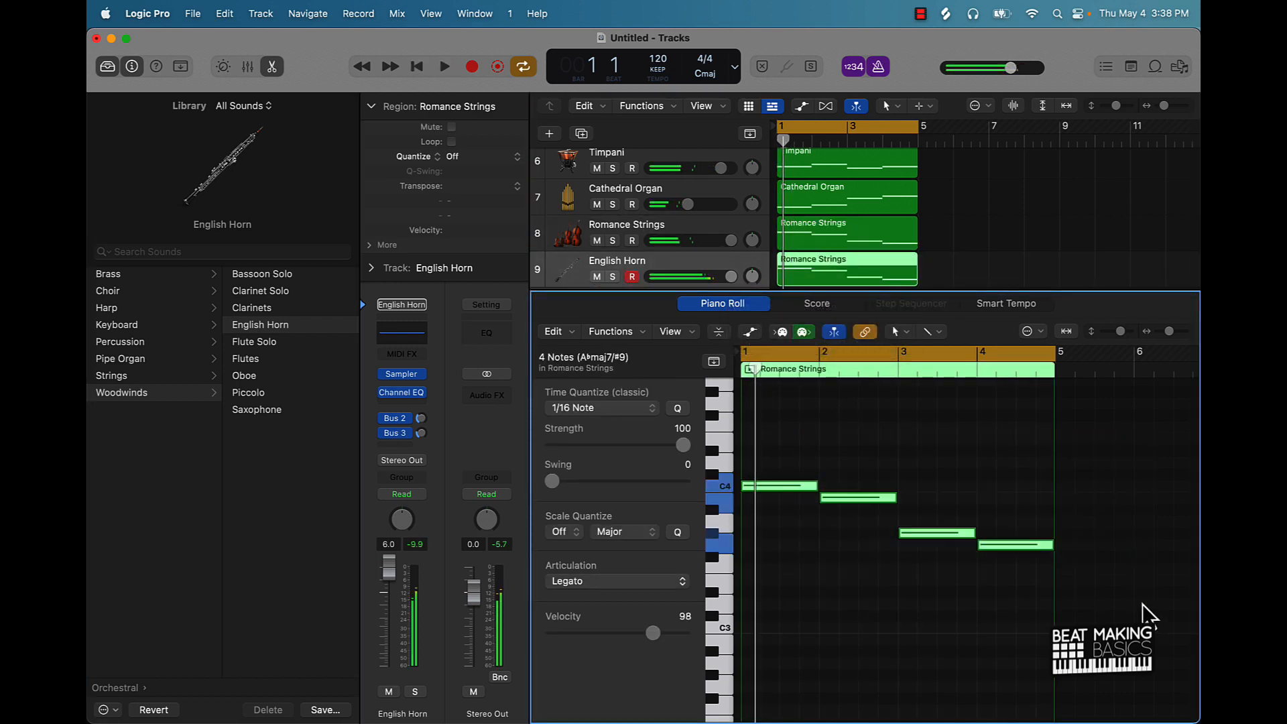
key(alt+shift+Down)
key(alt+shift+Down)
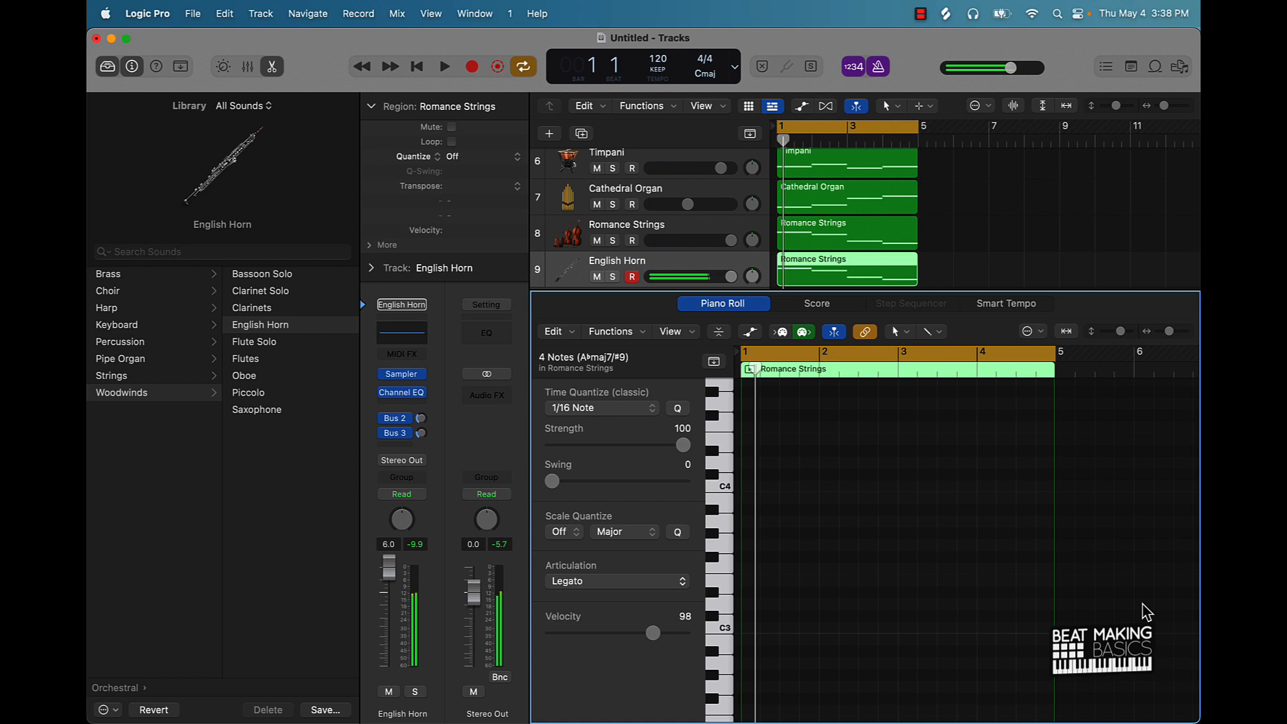
key(alt+shift+Up)
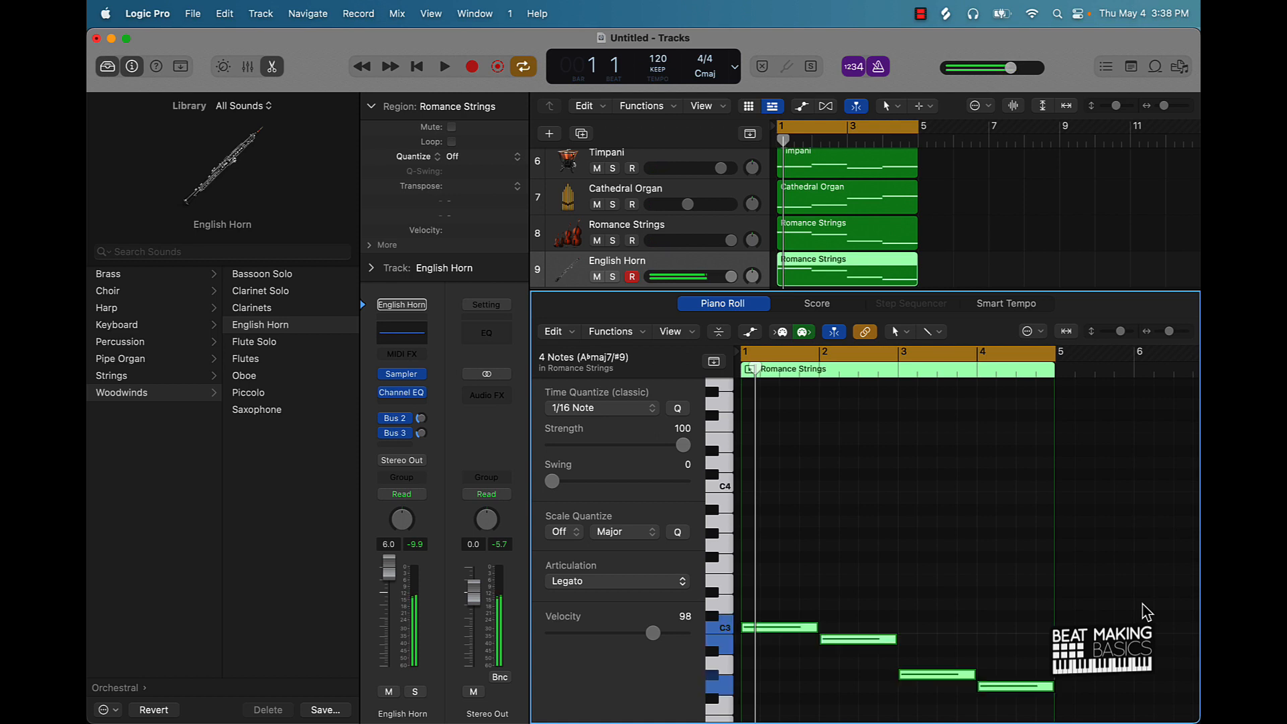
- Try the Flutes, Bassoon Solo and Clarinets sounds on track 9, auditioning each with the copied notes
click(256, 360)
key(space)
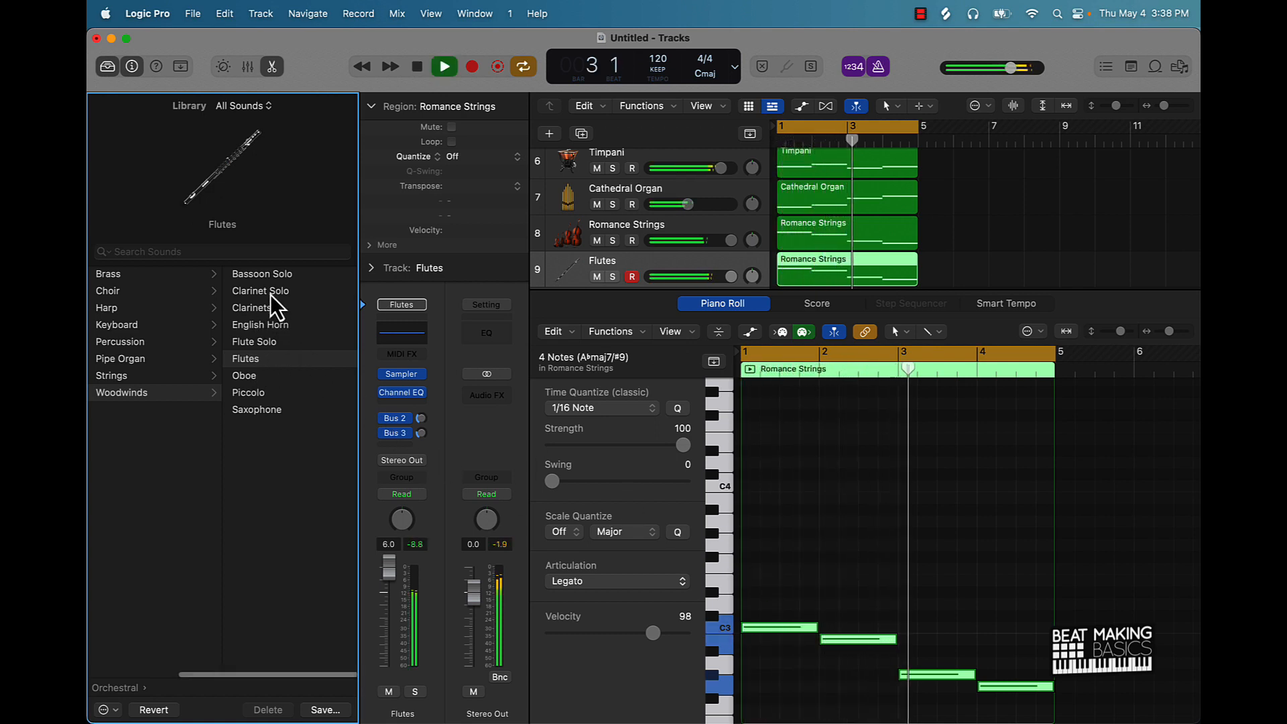
click(273, 275)
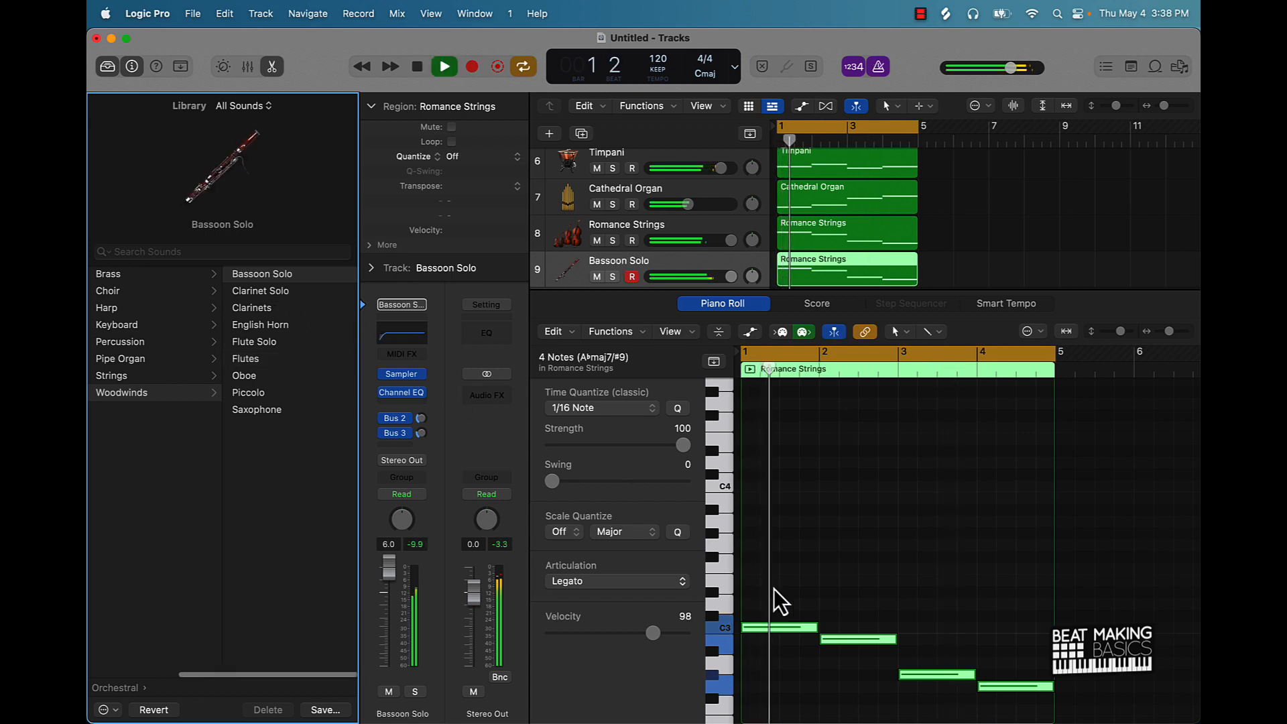
click(783, 629)
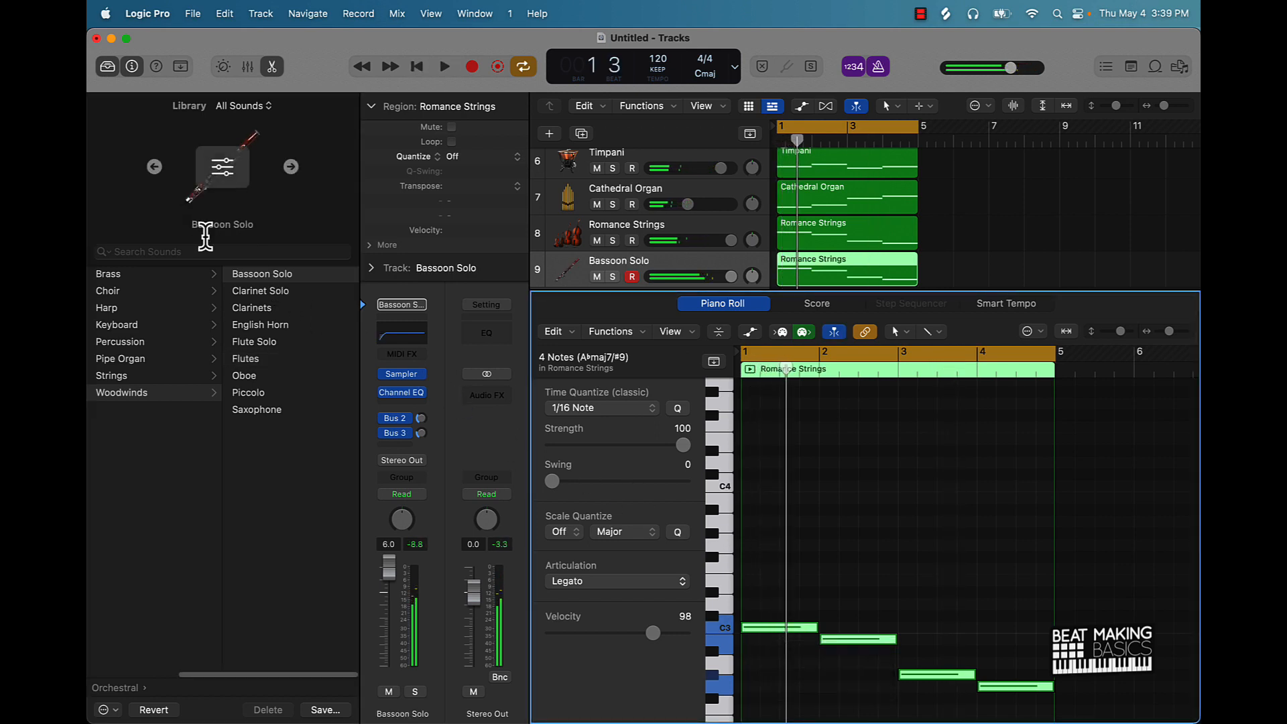
click(255, 309)
click(797, 630)
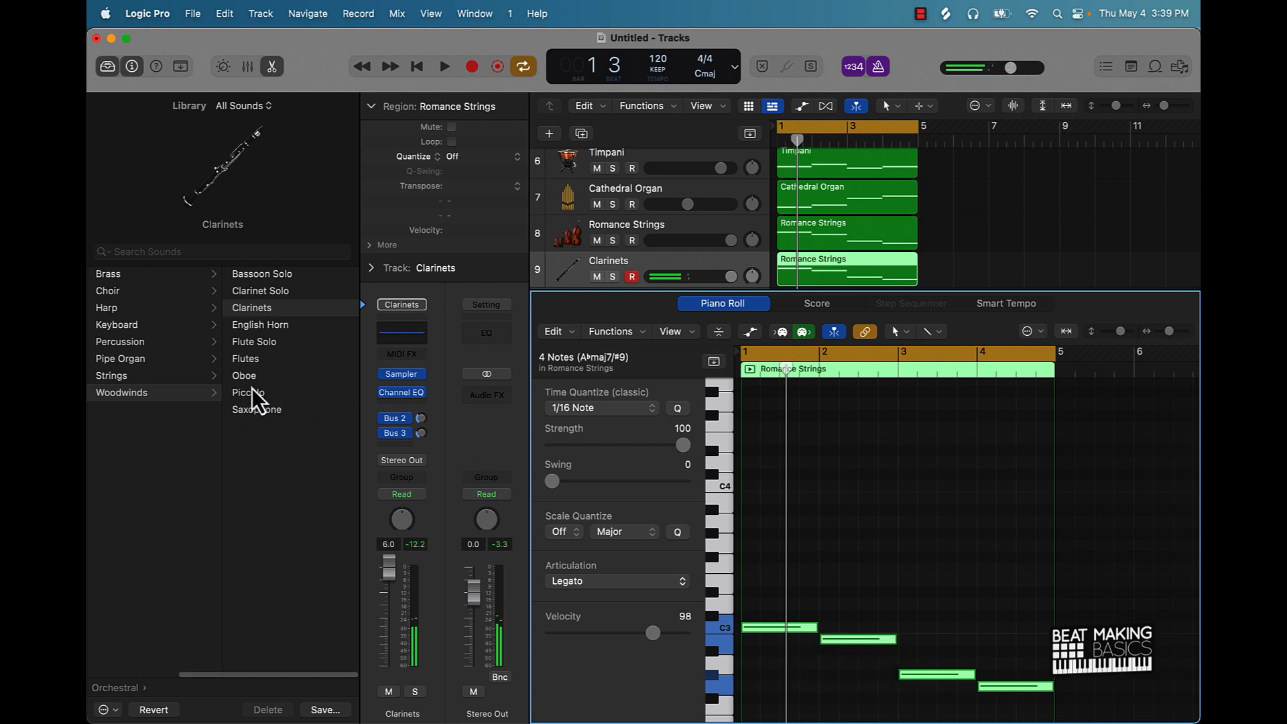
- Load the Piccolo sound on track 9, play it with the arrangement and set the track volume to -1.1 dB
click(253, 389)
click(805, 628)
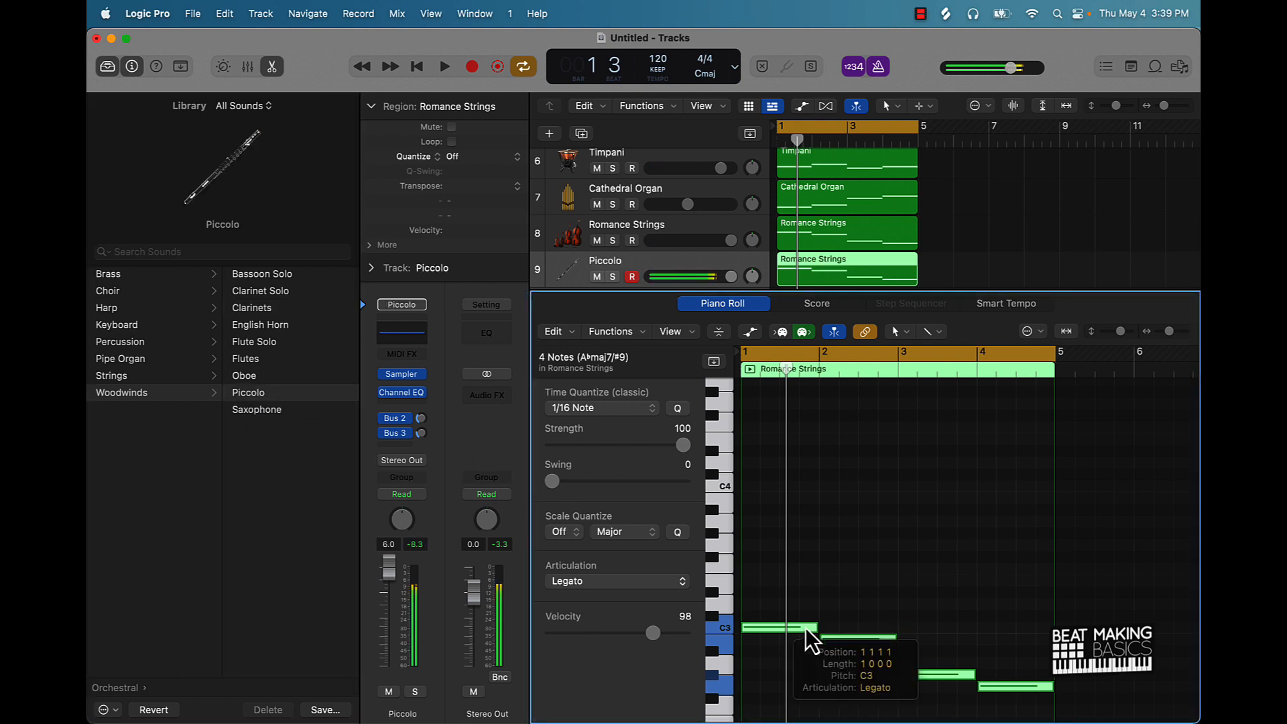
key(space)
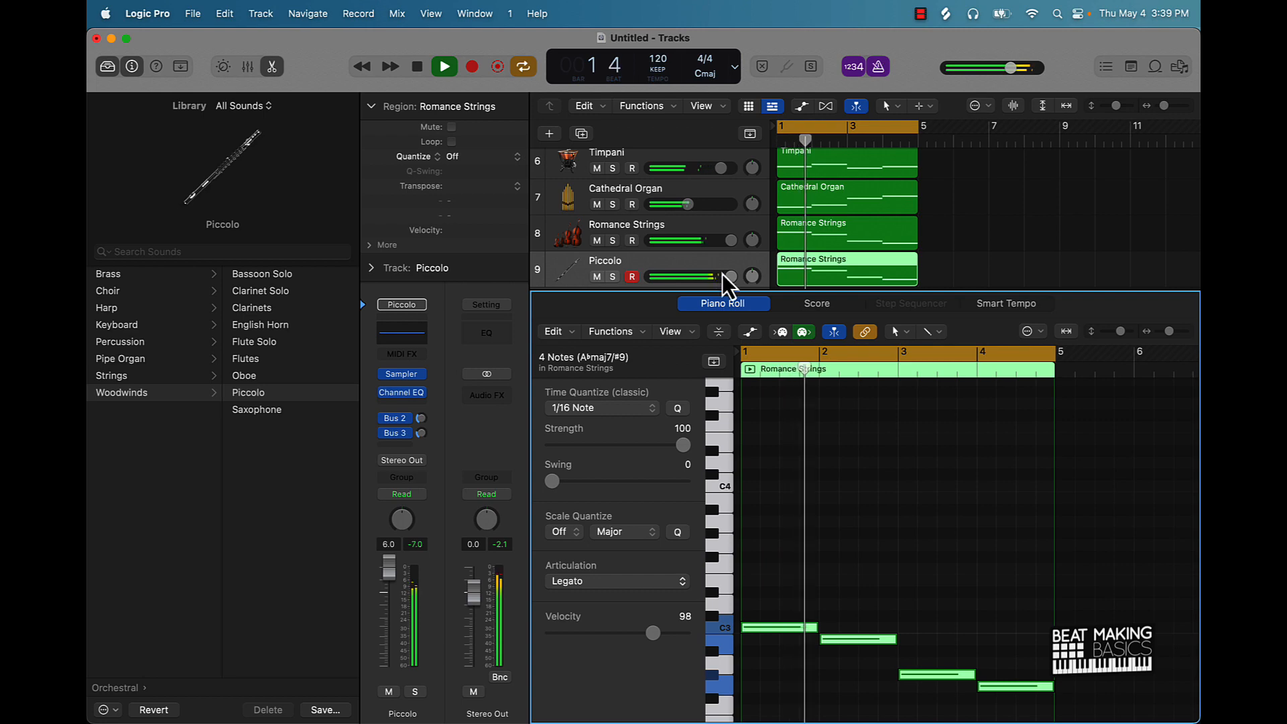
drag(722, 275, 706, 276)
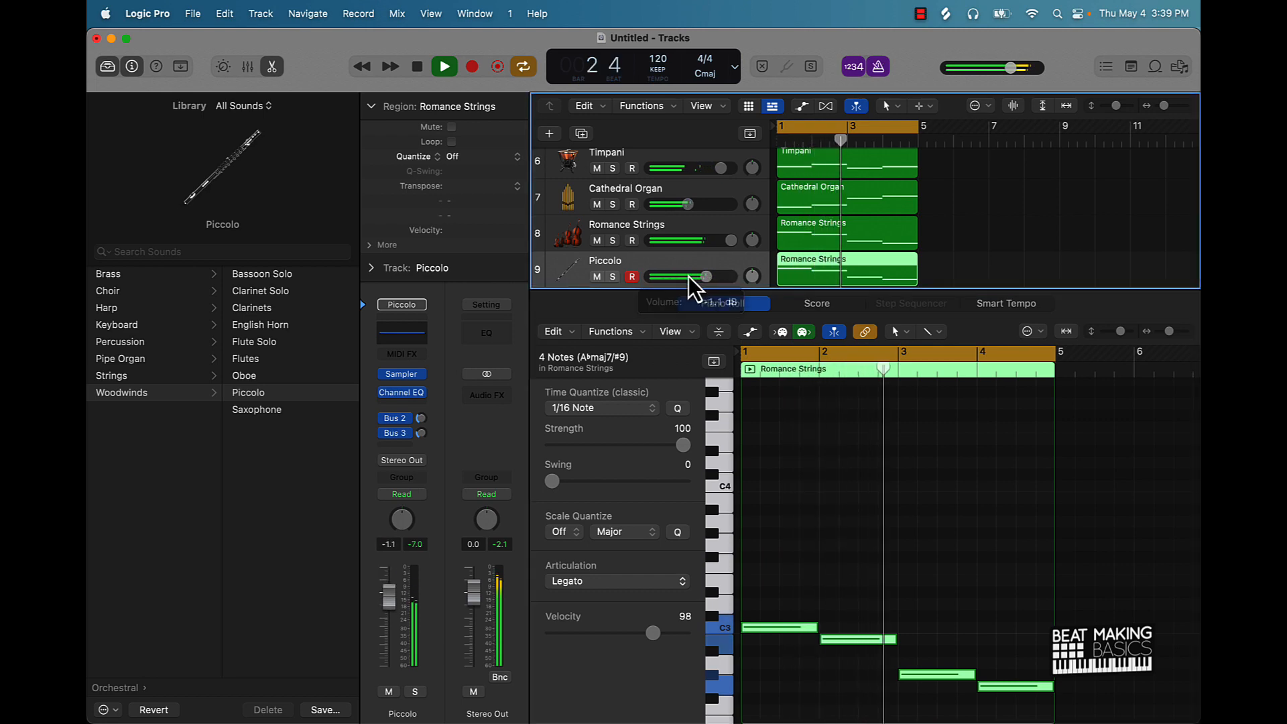
- Duplicate the Full Brass track and move the empty duplicate above the original as track 1
click(273, 67)
ctrl+alt+click(827, 510)
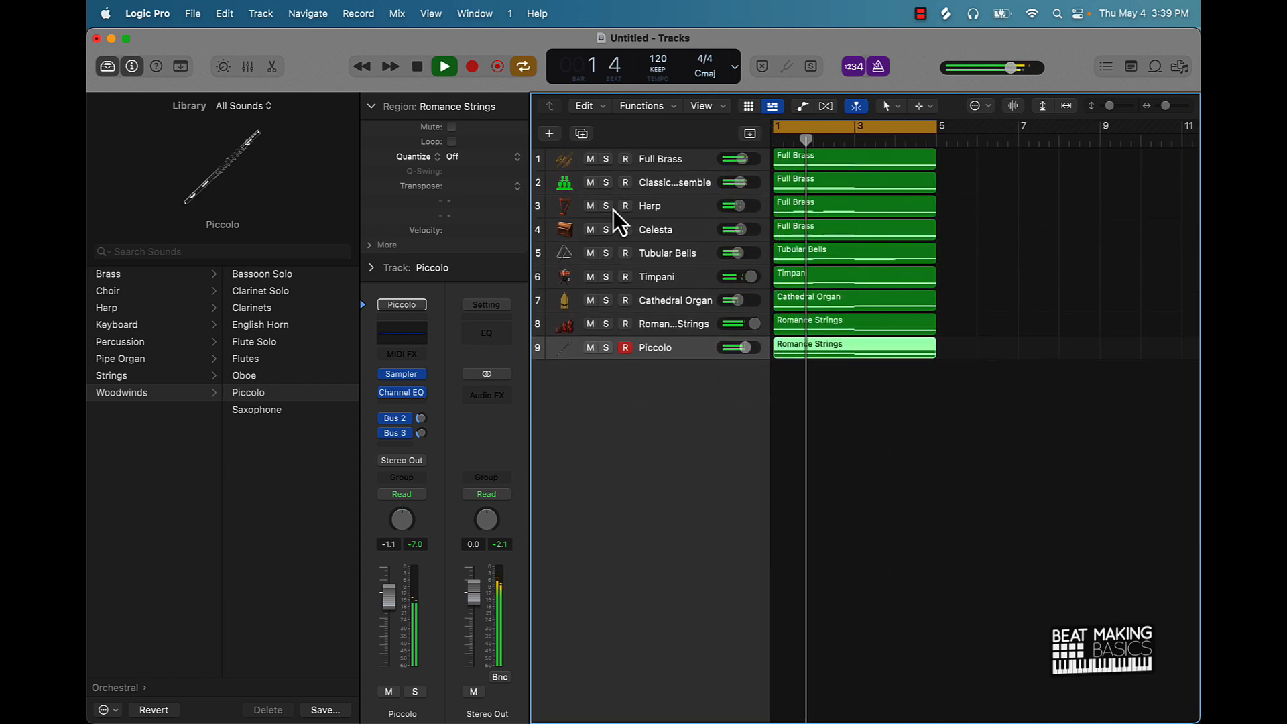
key(space)
click(662, 160)
key(super+d)
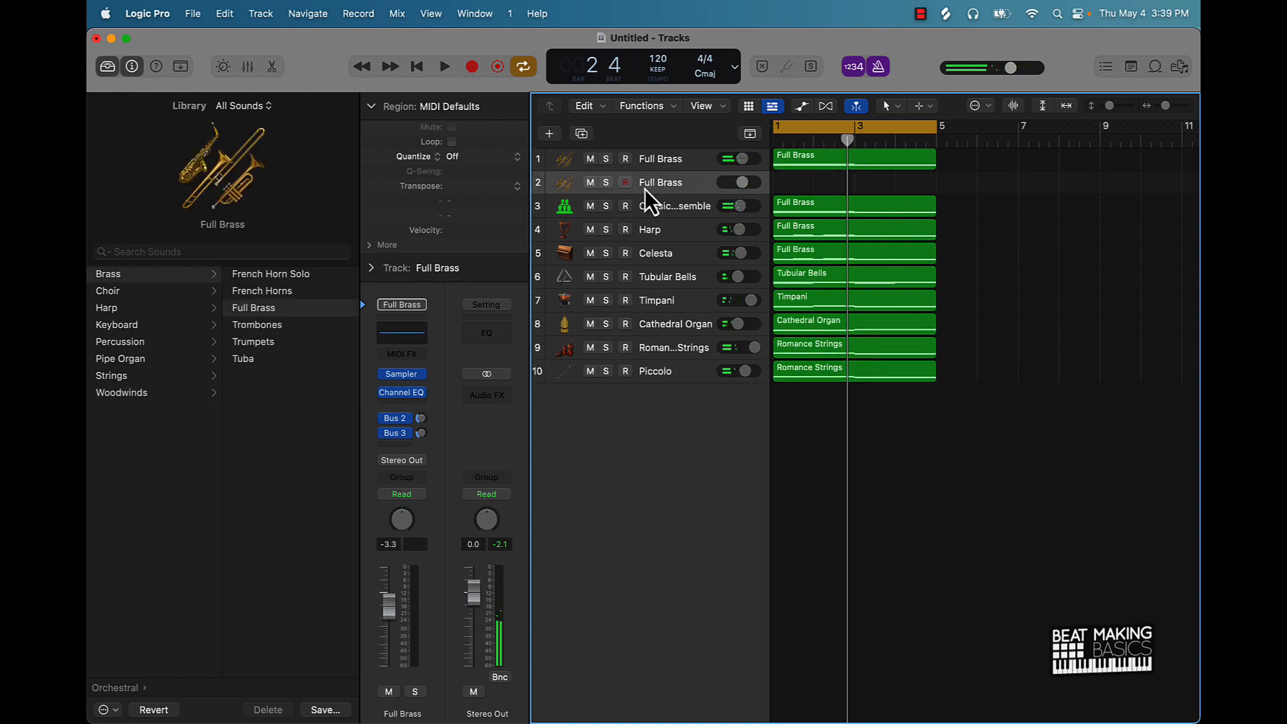
drag(649, 188, 649, 151)
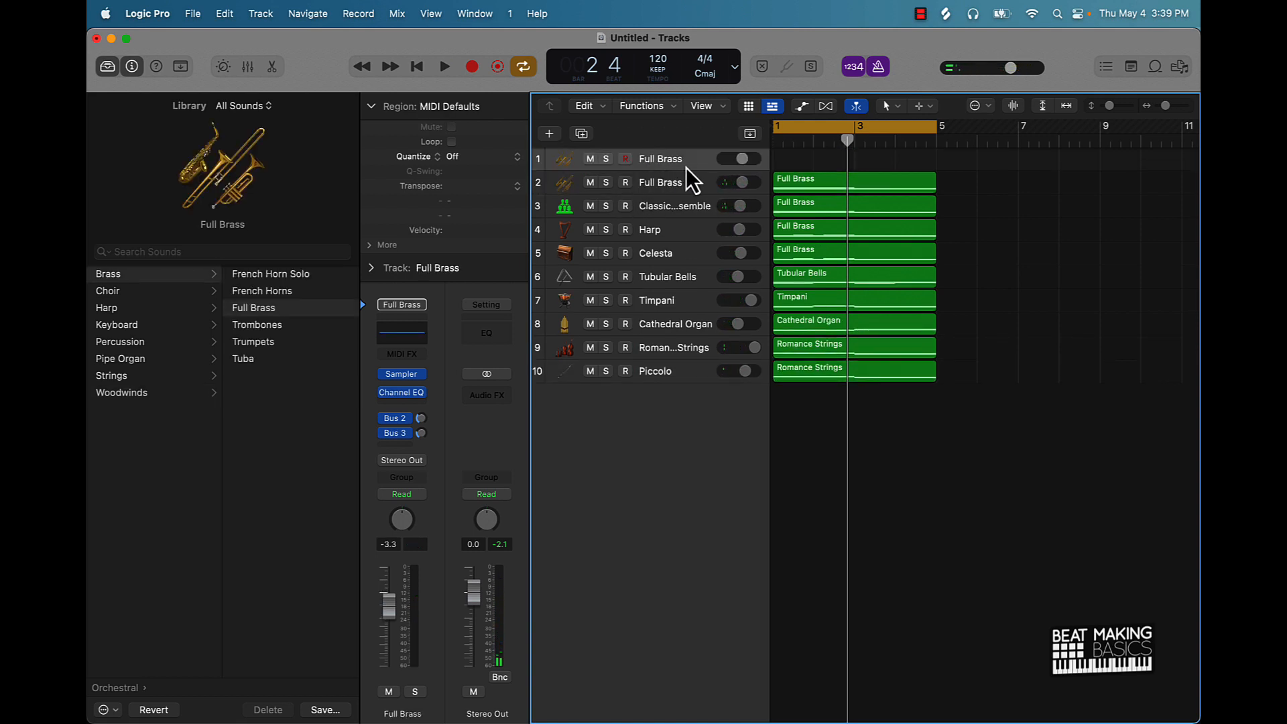
scroll(844, 204, up, 5)
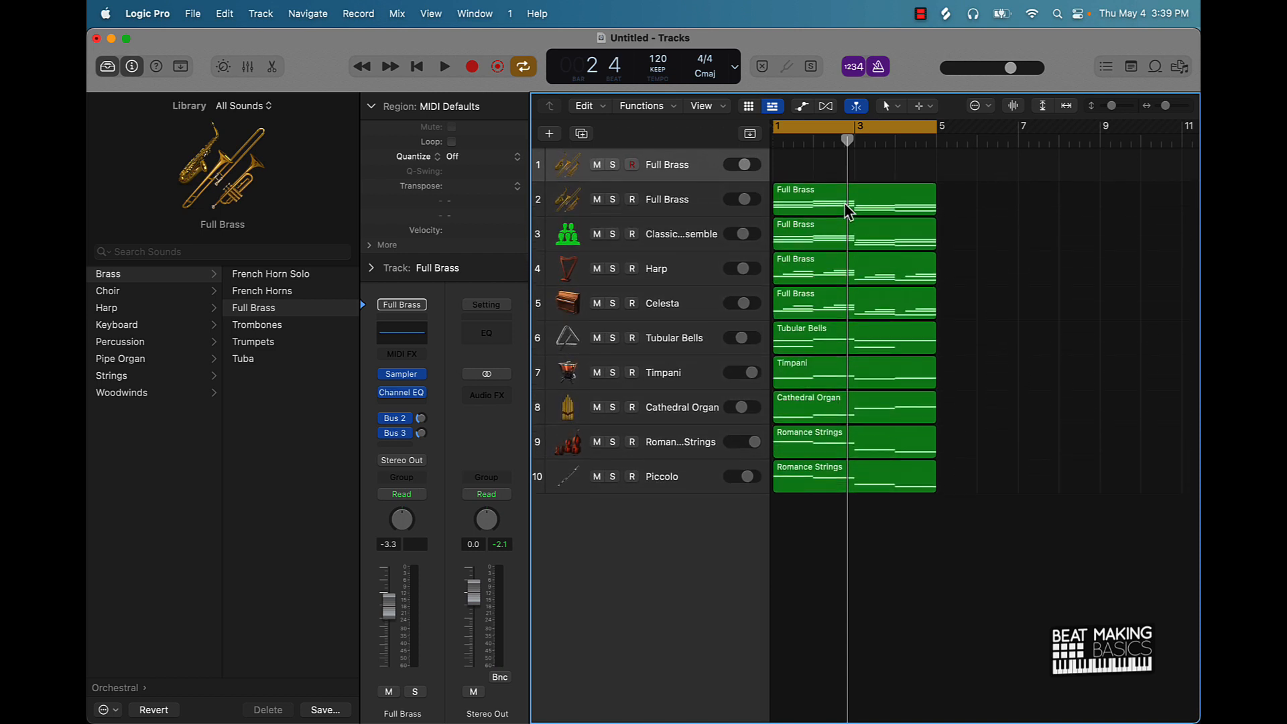
scroll(844, 205, up, 3)
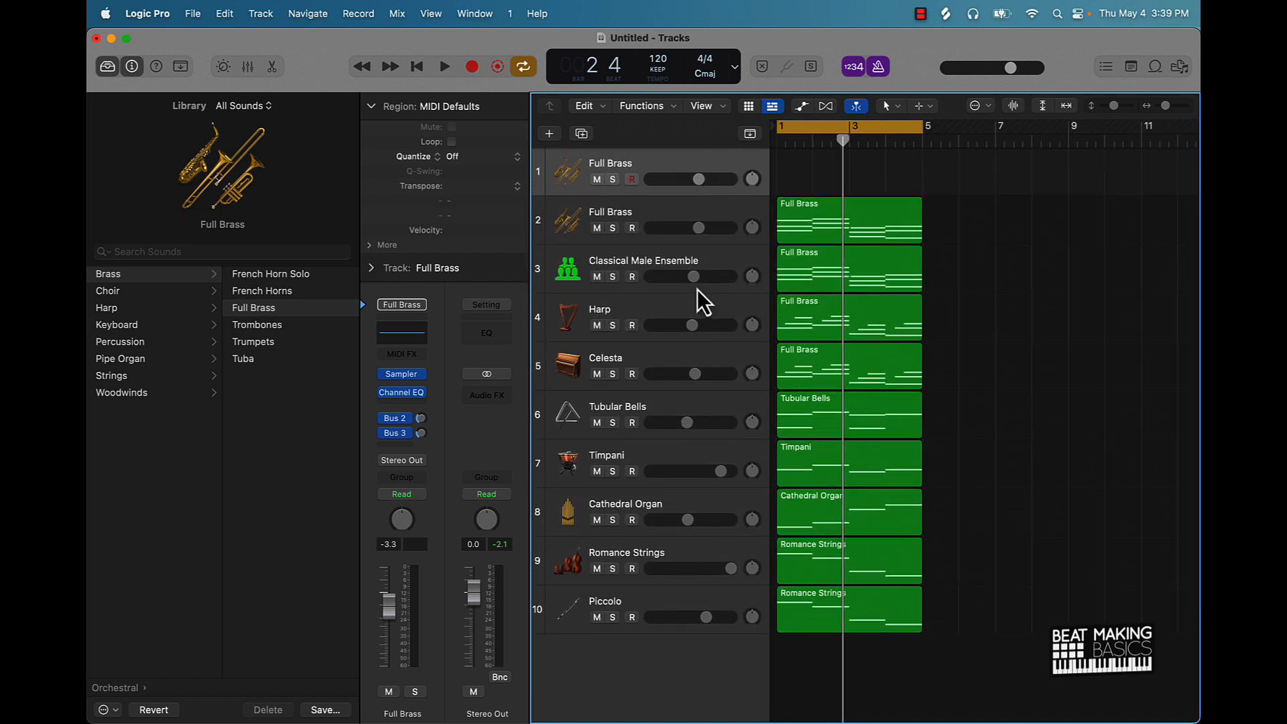
- Add a one-bar C1 bass note in bar 1 of the new Full Brass track and play it with the arrangement
click(270, 69)
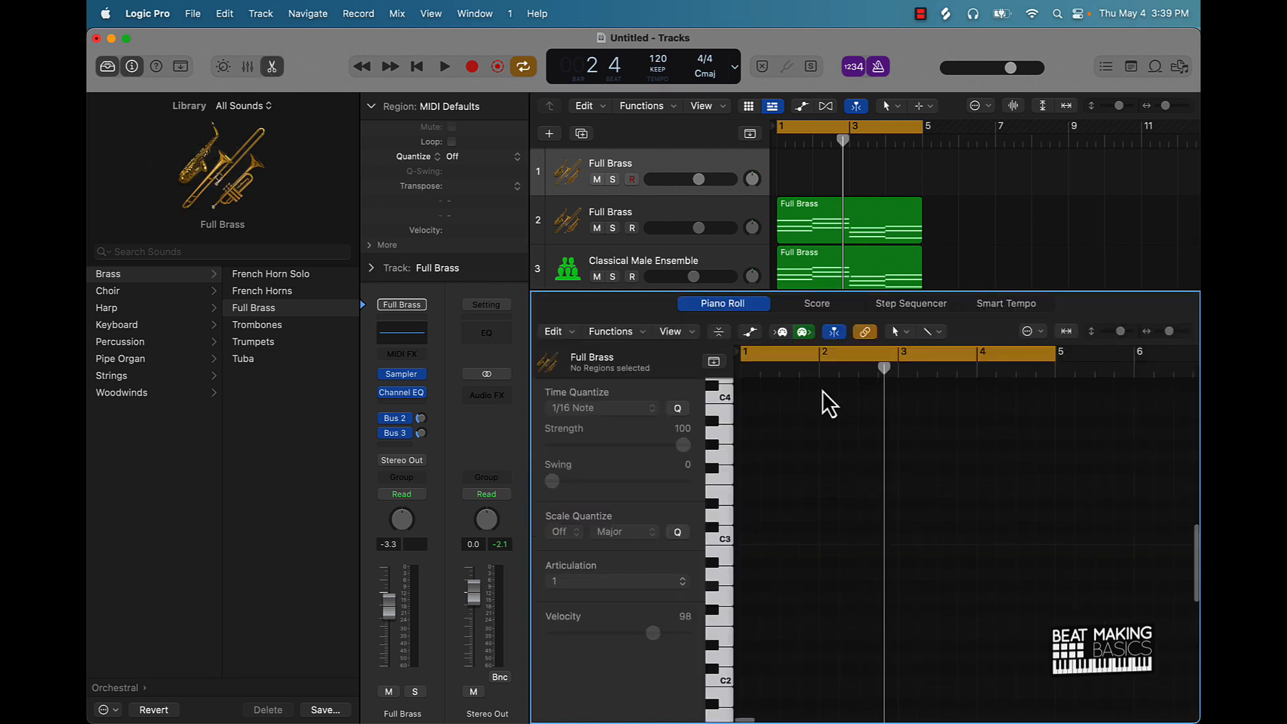
scroll(740, 625, down, 3)
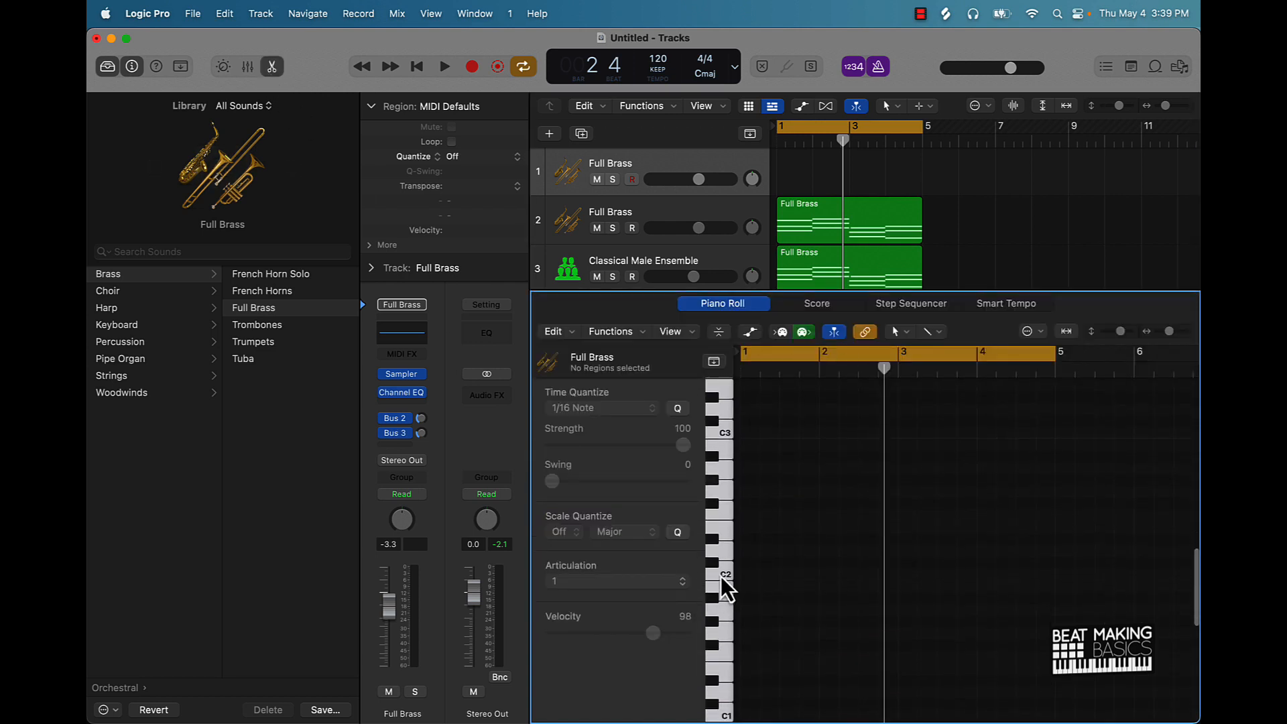
click(721, 576)
scroll(720, 603, down, 3)
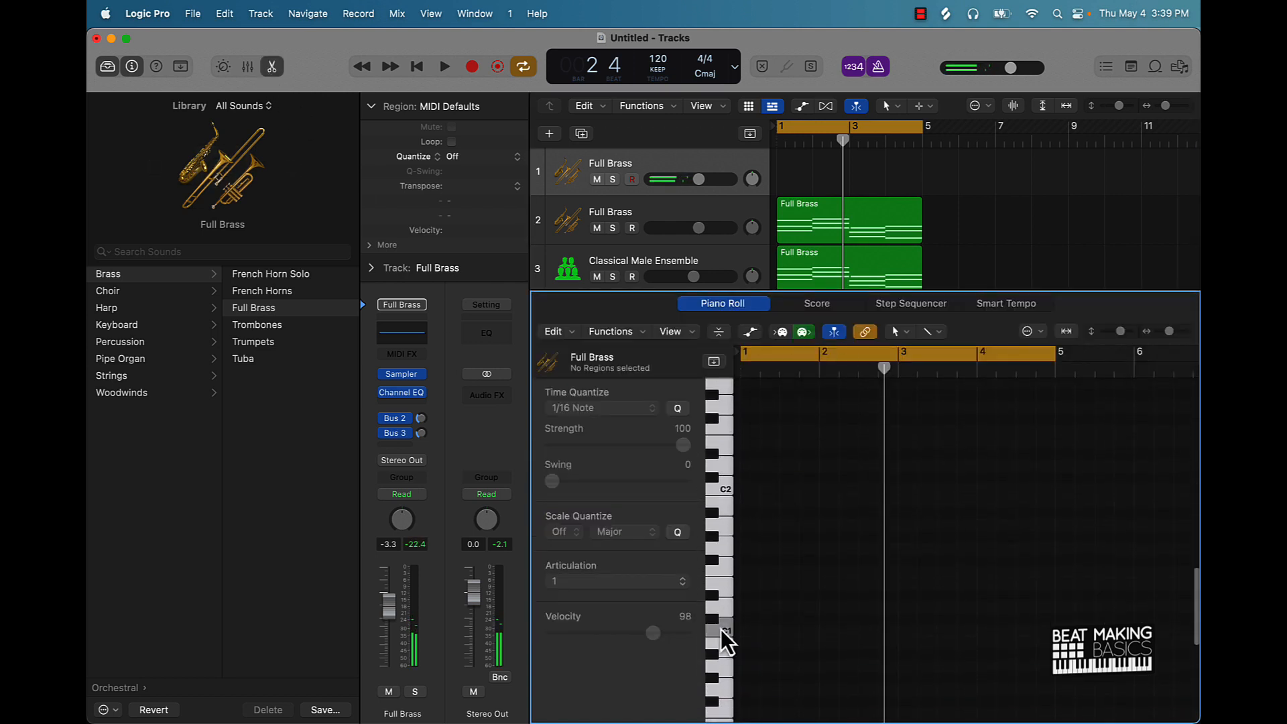
super+click(745, 631)
key(space)
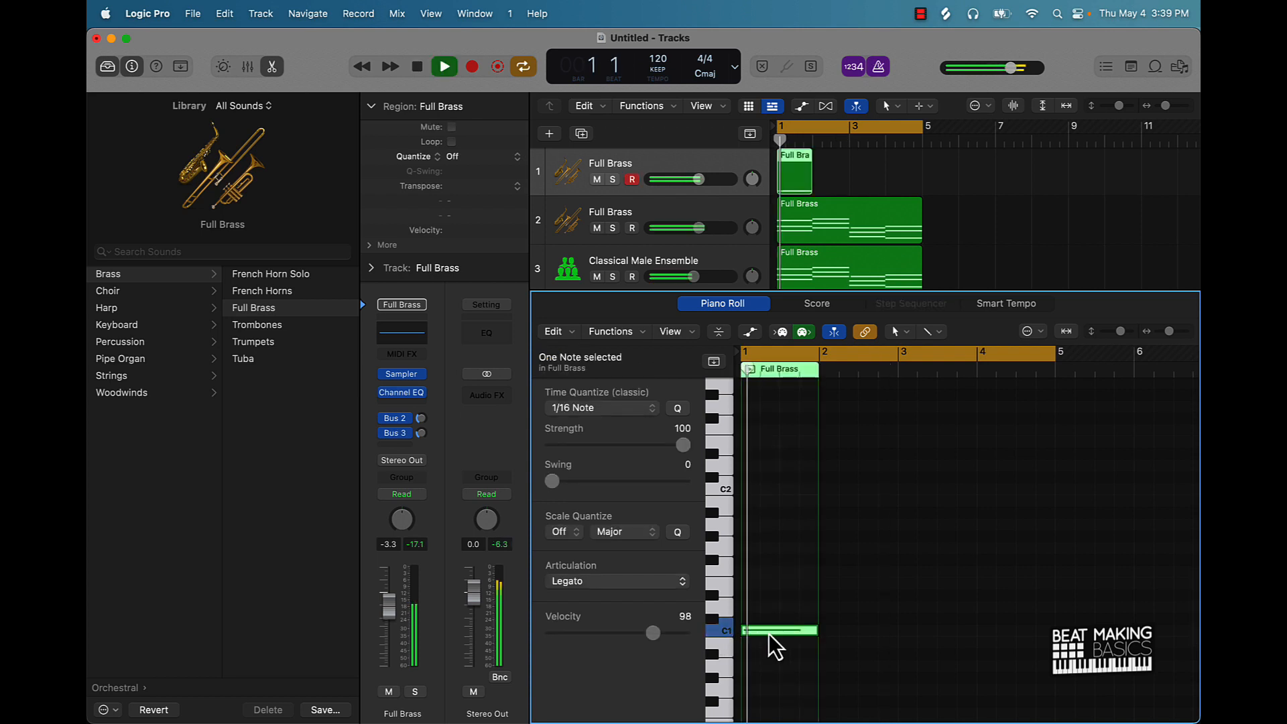
- Add a one-bar D1 brass note in bar 2 and set the volume of track 1 to 3.0 dB during playback
key(space)
super+click(826, 618)
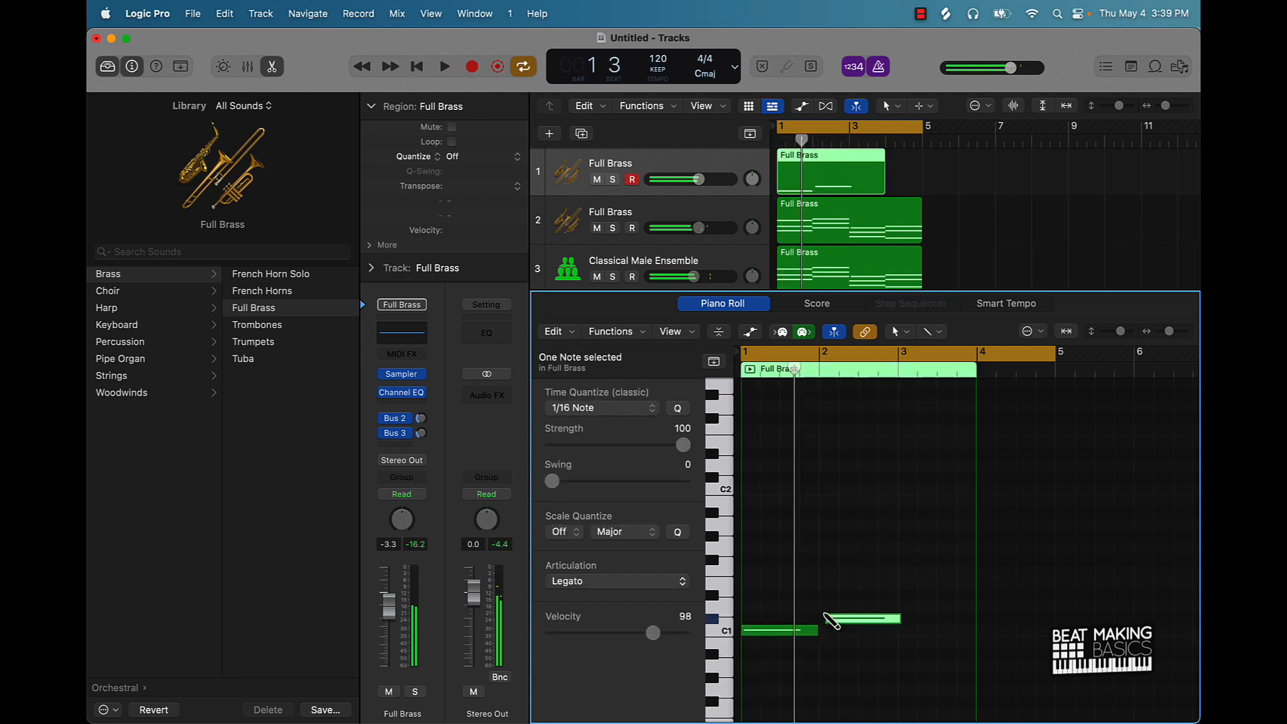
drag(831, 617, 827, 605)
key(space)
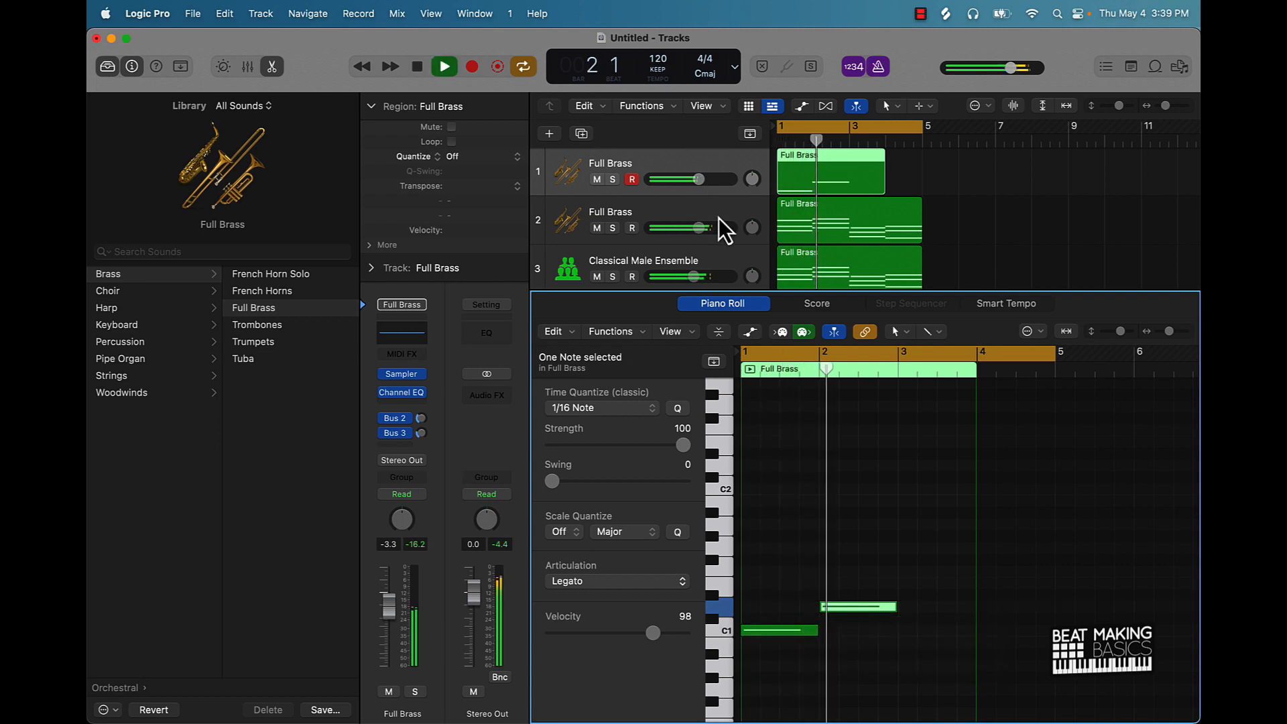
drag(699, 179, 721, 179)
- Add a one-bar D#1 brass note in bar 3 of track 1 and play it with the arrangement
key(space)
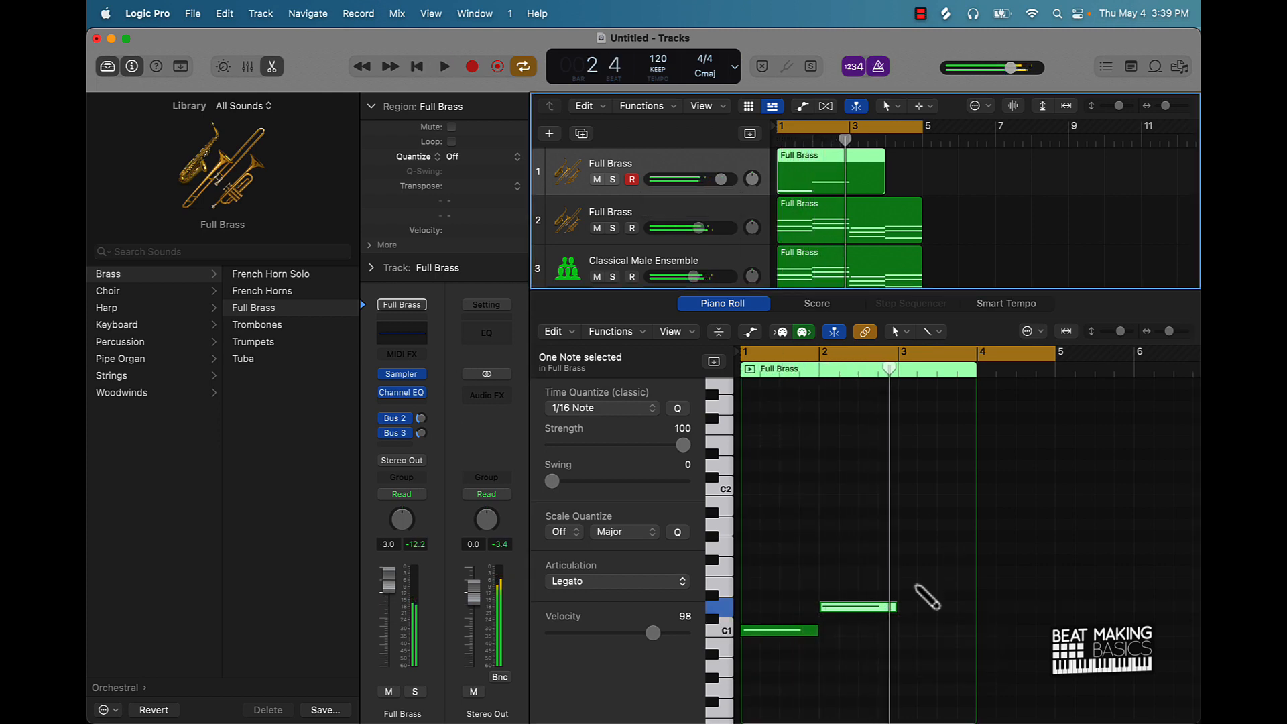
click(902, 595)
key(space)
scroll(945, 606, right, 2)
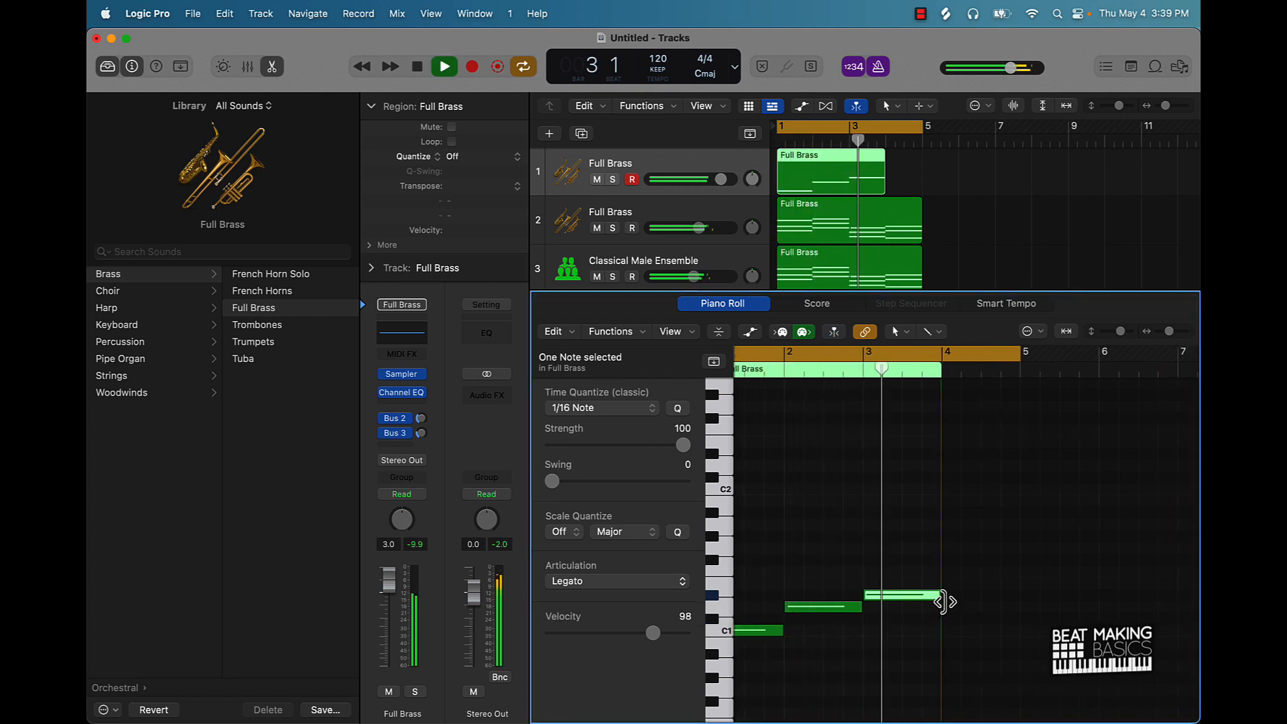
- Lower the bar 3 brass note to B0, add a one-bar C1 note in bar 4 and play from the start
key(space)
drag(902, 598, 907, 646)
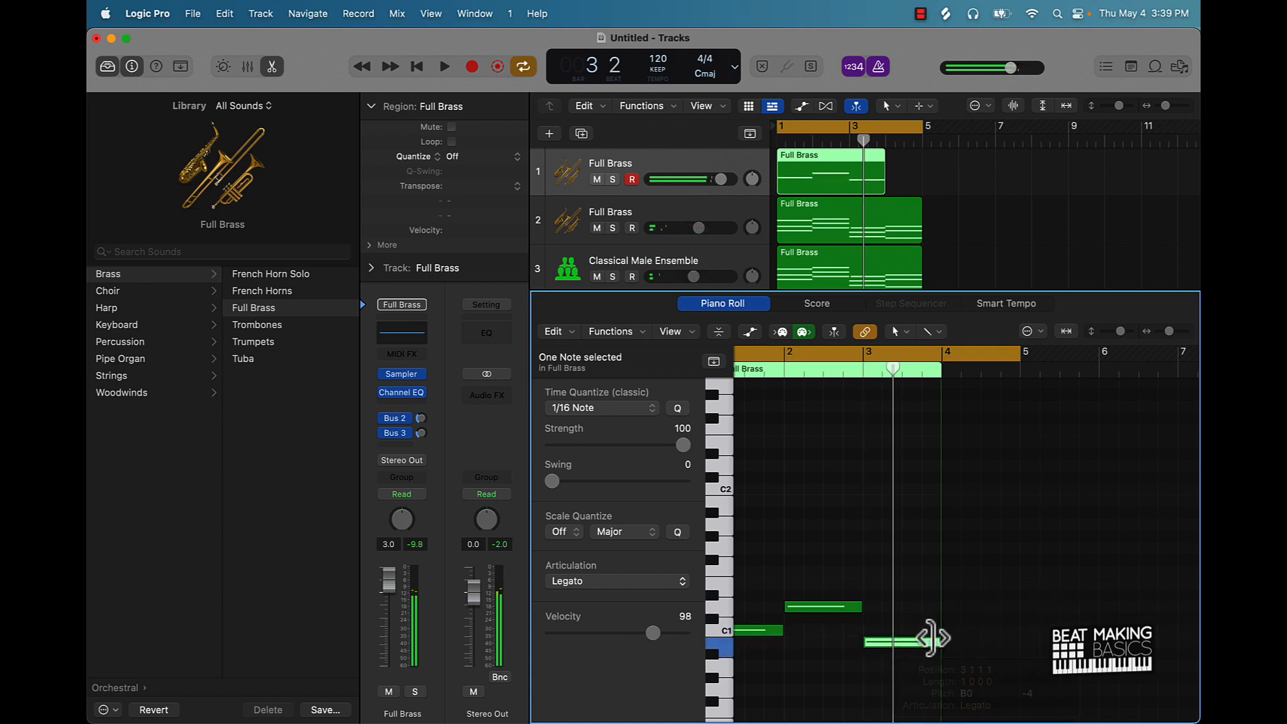
super+click(953, 632)
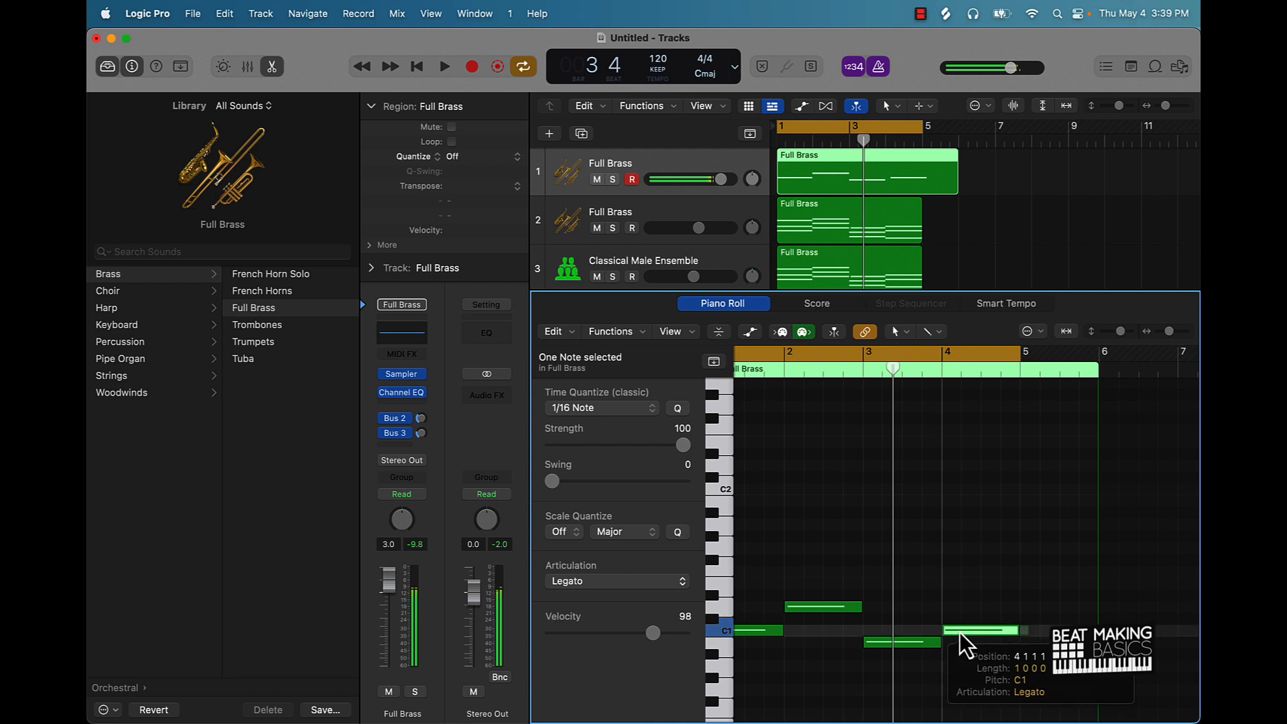
key(Return)
key(space)
click(947, 579)
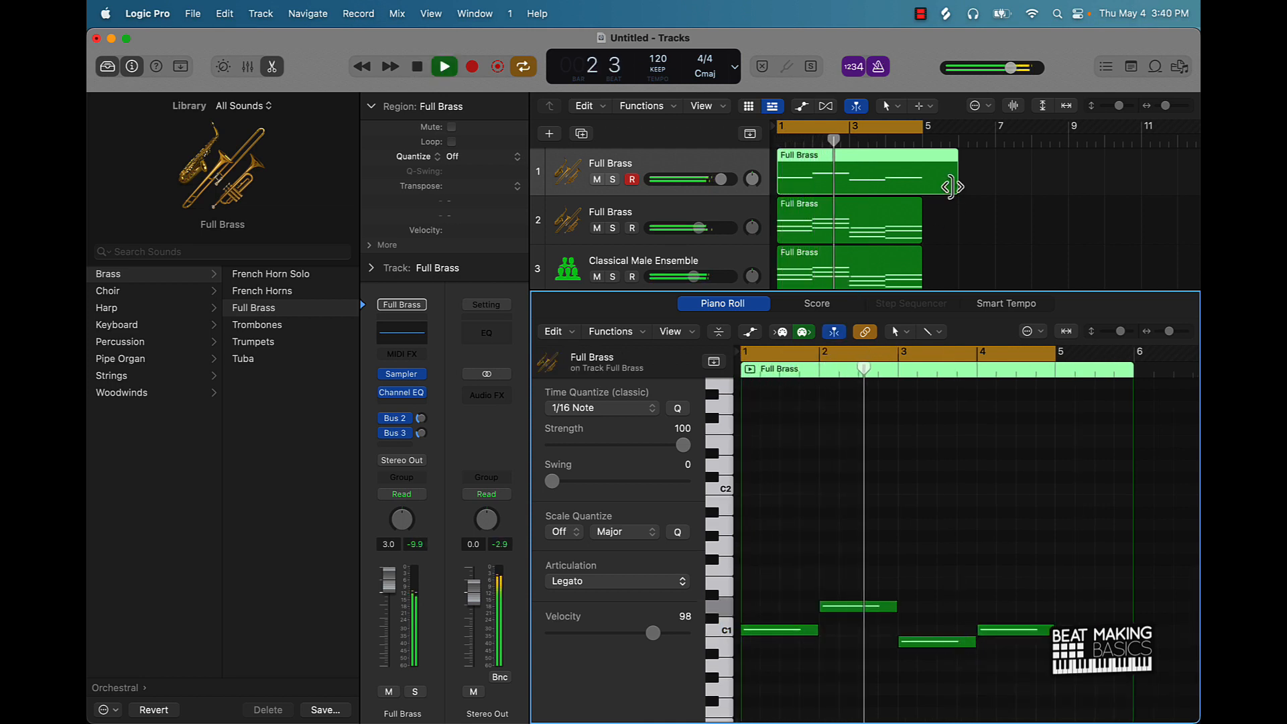
- Trim the end of the track 1 Full Brass region to bar 5 and stop playback
drag(954, 188, 918, 205)
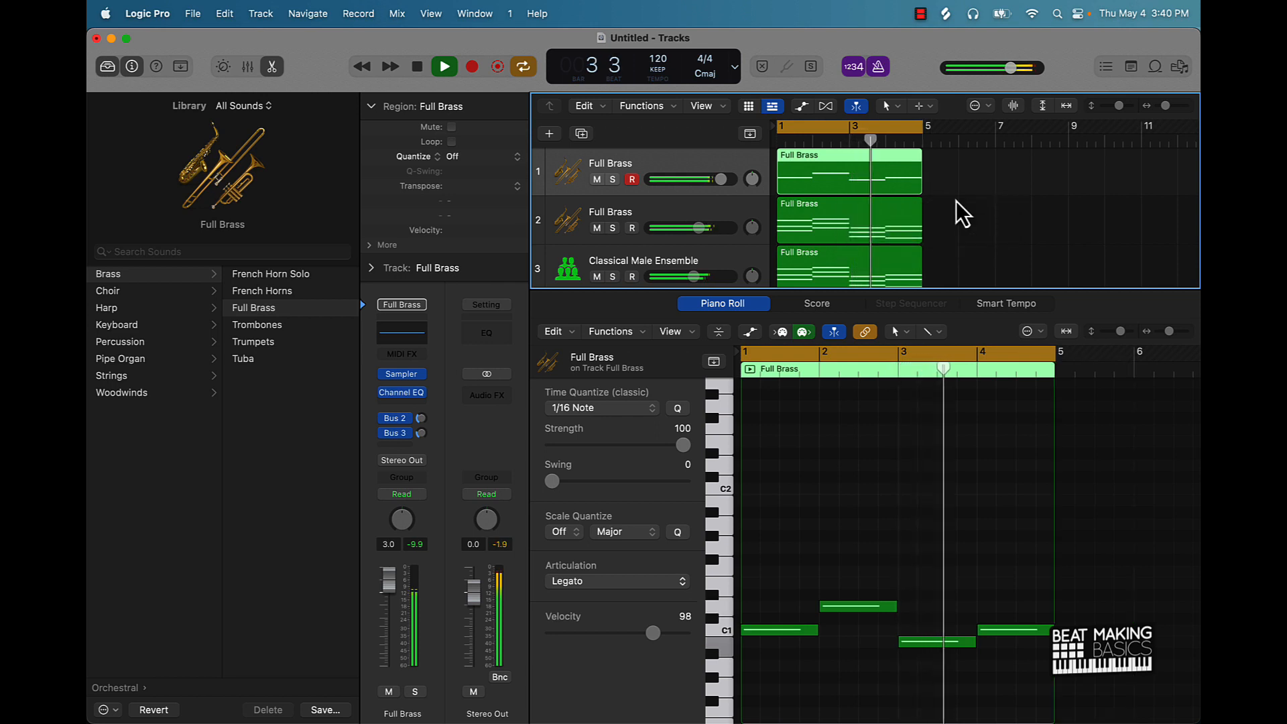
click(957, 205)
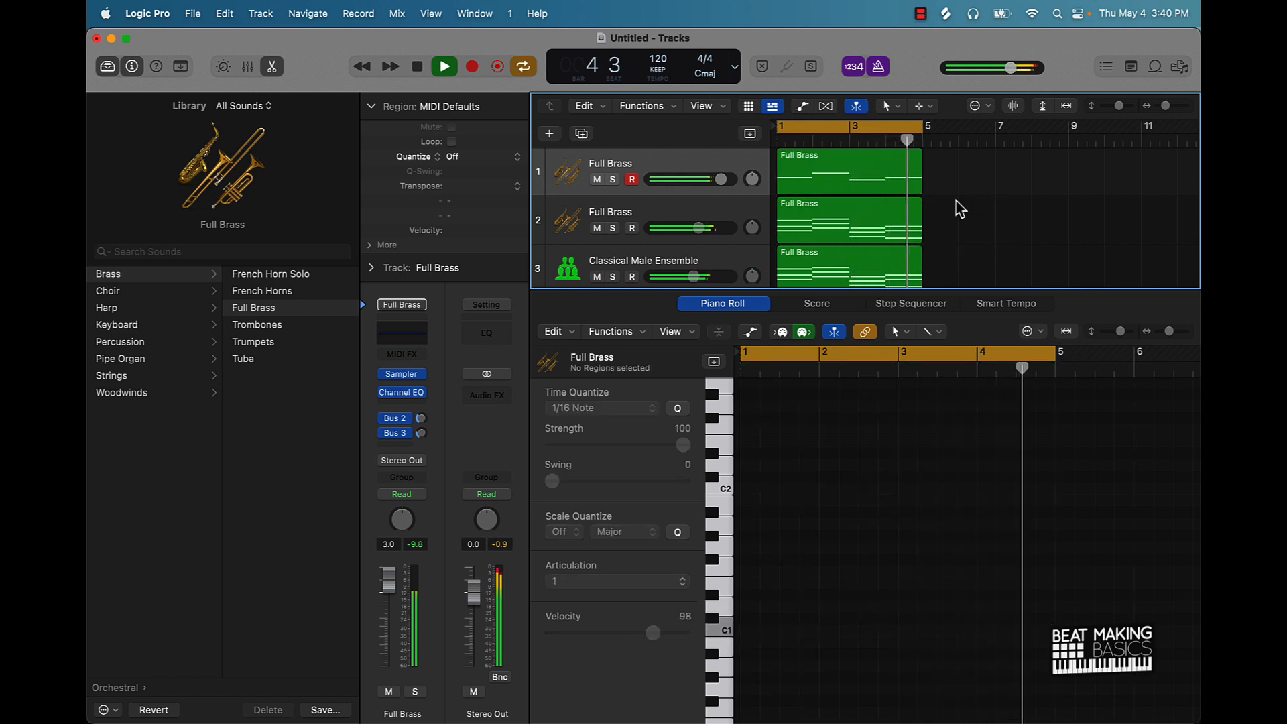
key(space)
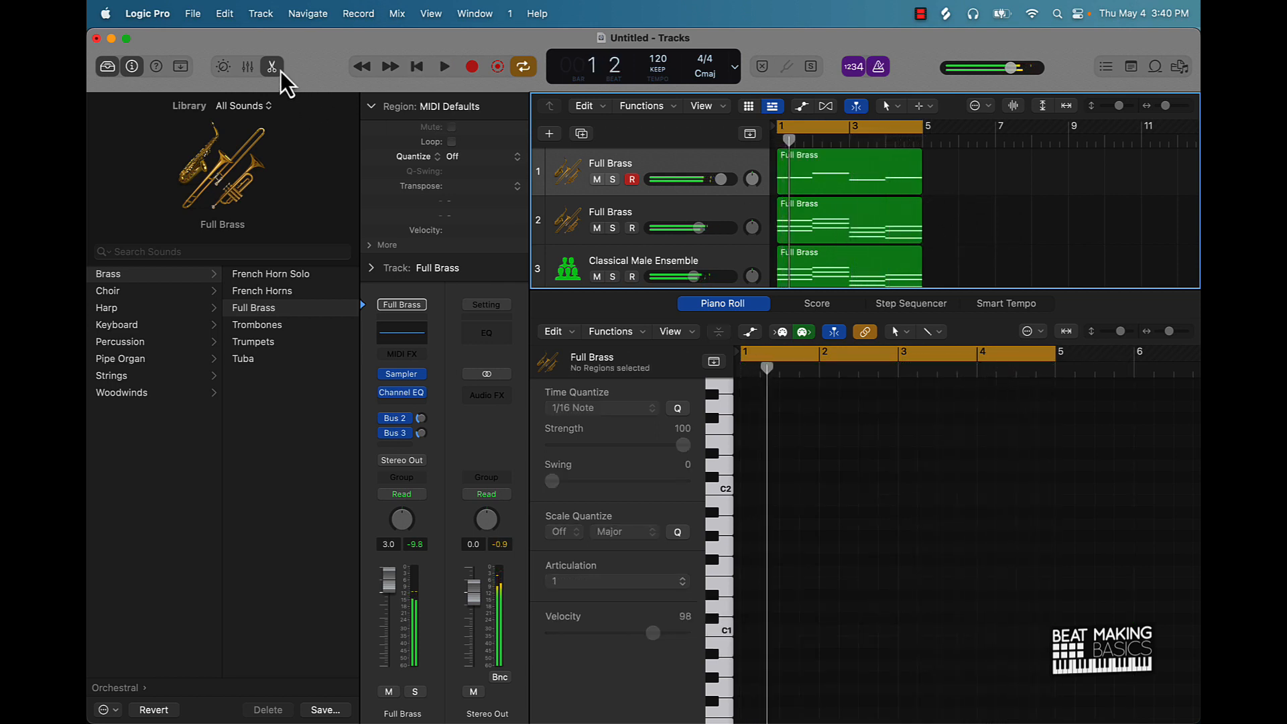
- Close the piano roll and bounce all ten regions in place to a new track, muting the source regions
click(278, 70)
scroll(997, 477, up, 2)
scroll(996, 478, up, 3)
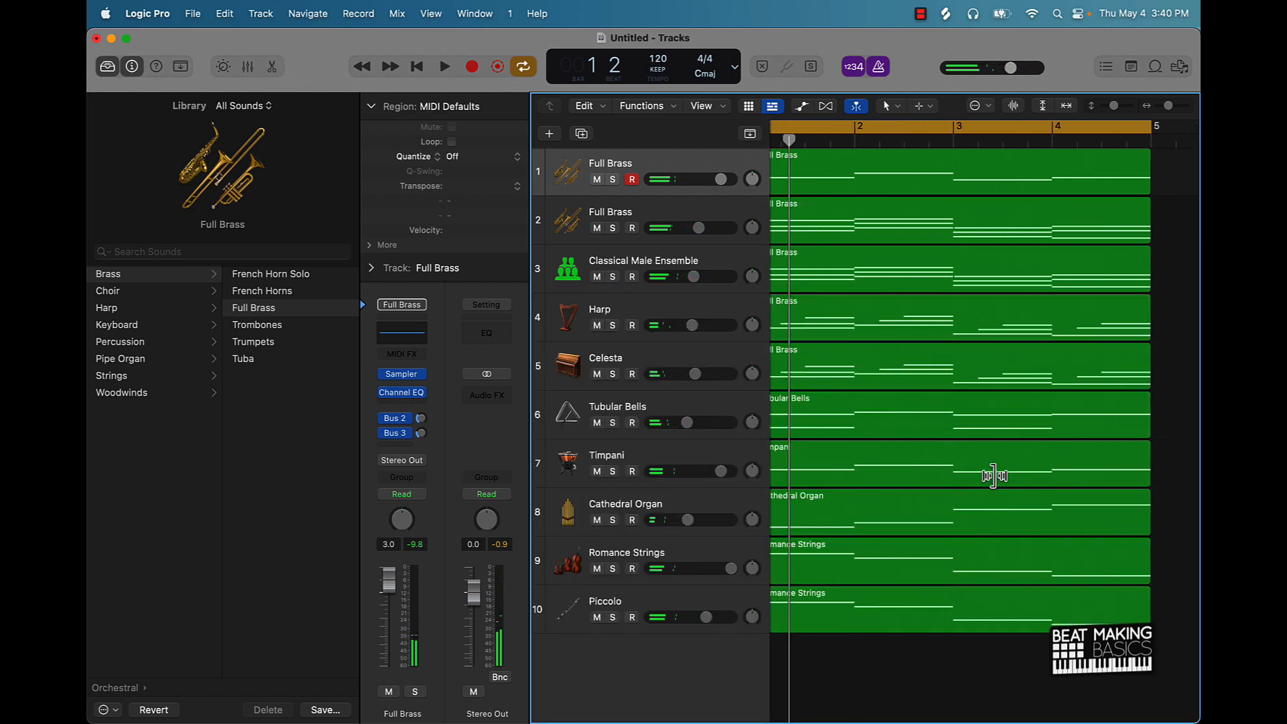
scroll(995, 477, down, 4)
scroll(996, 477, right, 4)
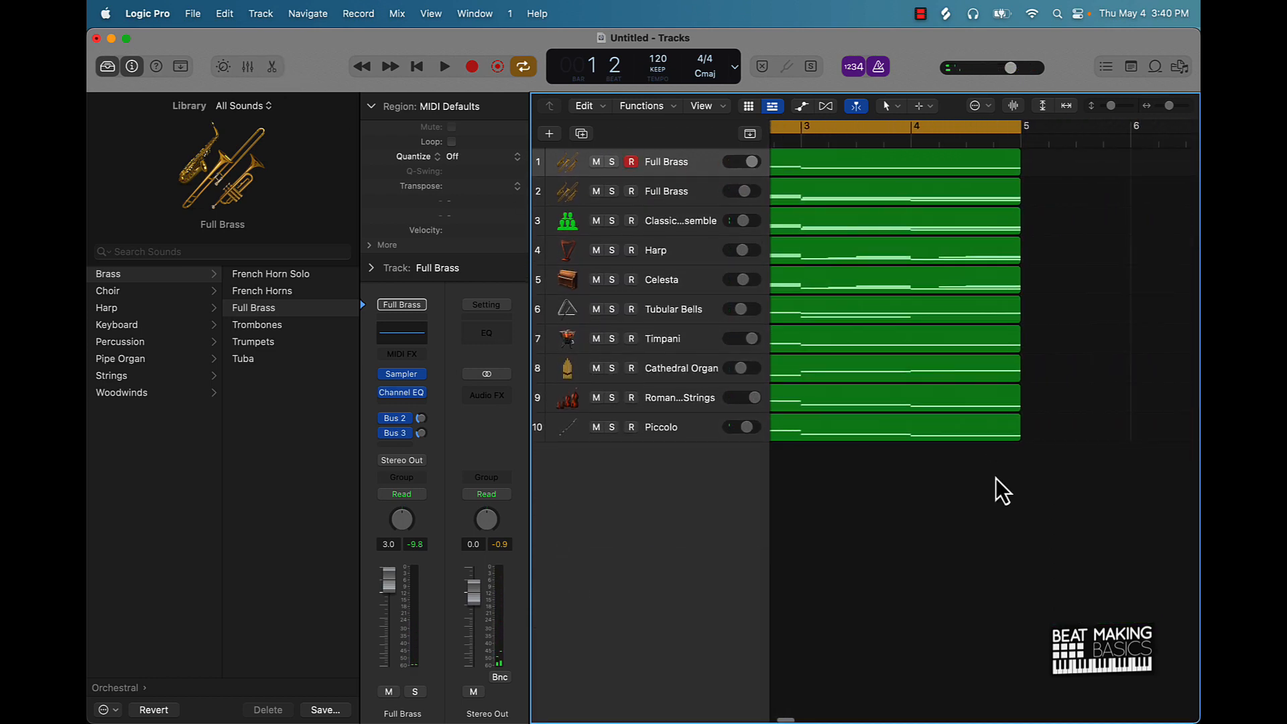
scroll(996, 477, left, 2)
scroll(997, 477, down, 3)
scroll(997, 477, down, 3)
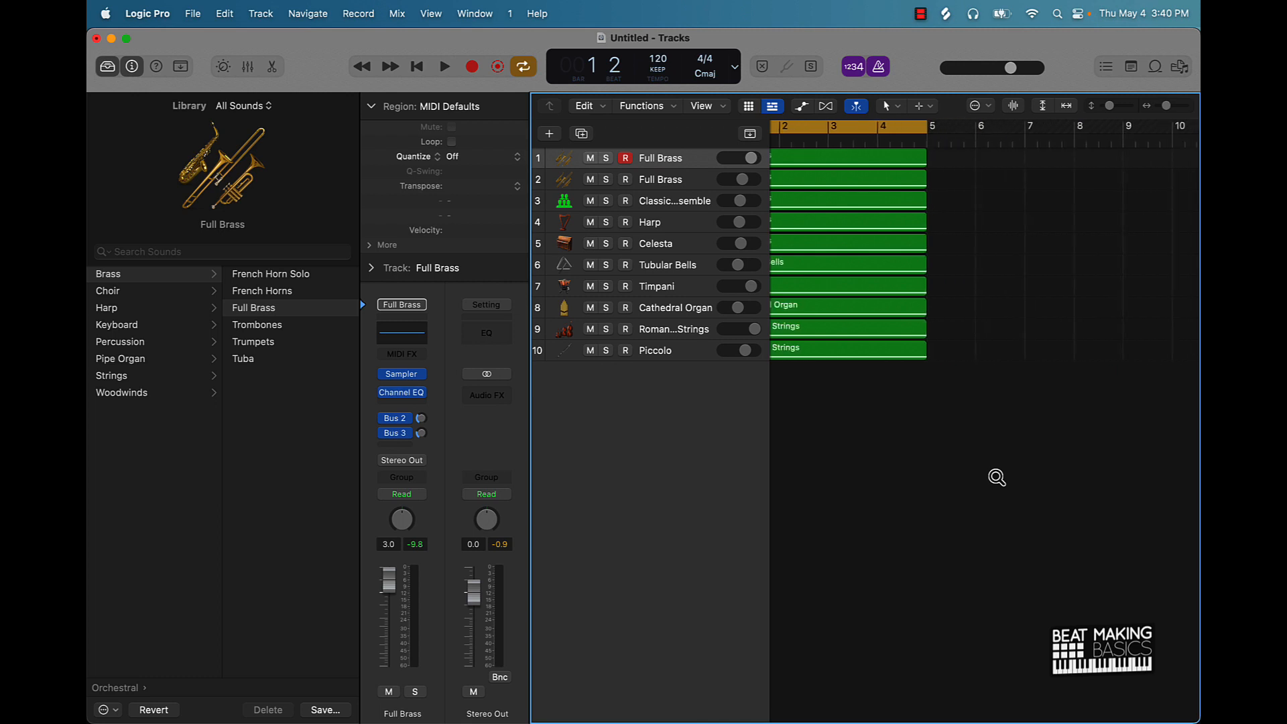
scroll(977, 484, left, 3)
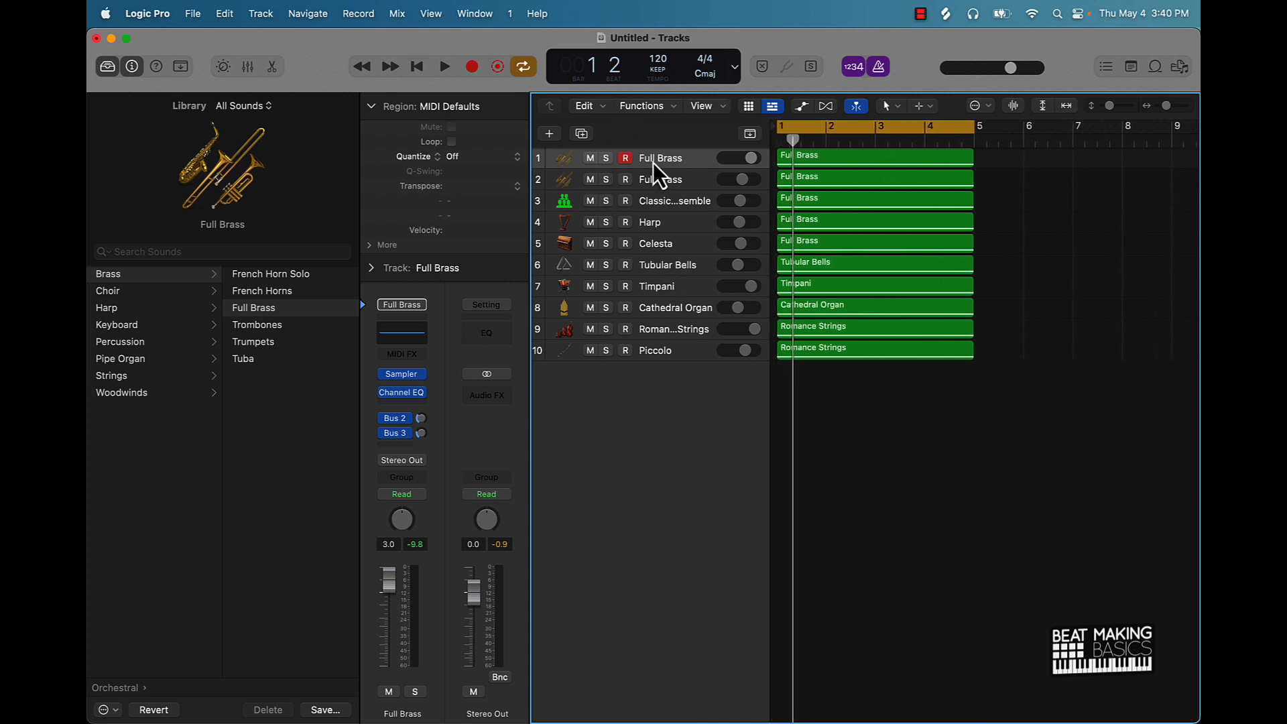
drag(839, 421, 851, 107)
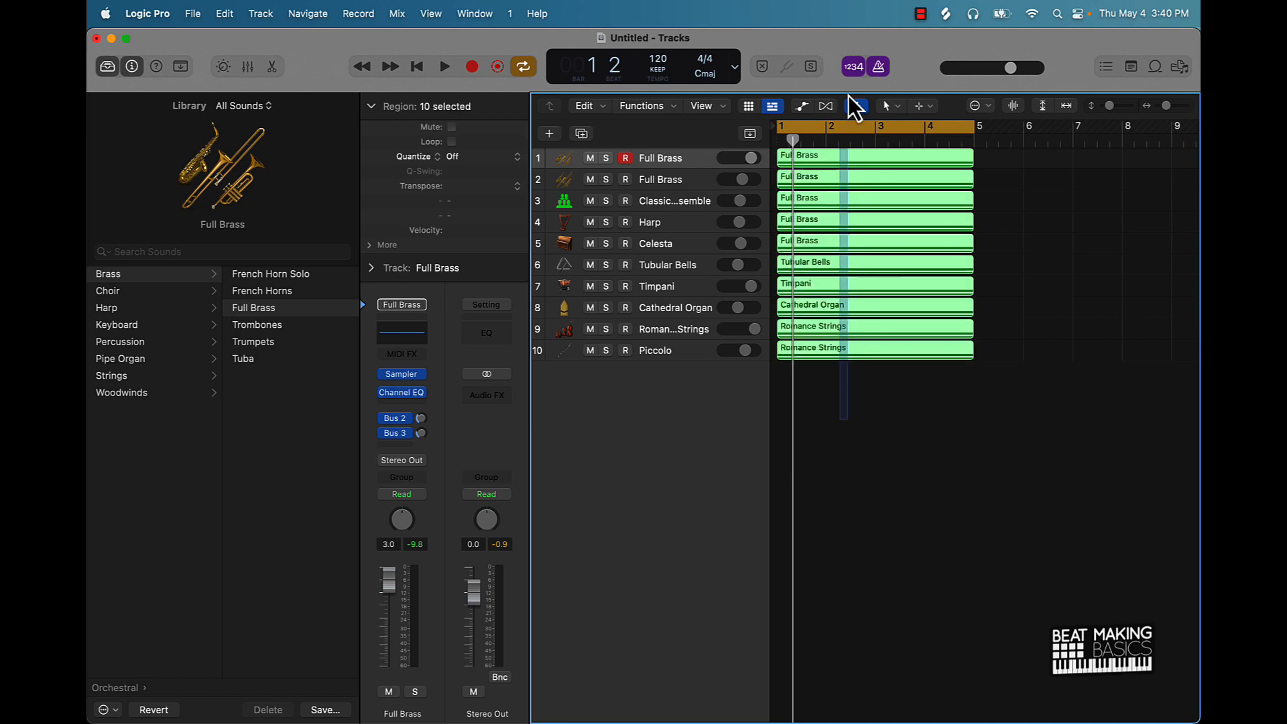
right_click(832, 158)
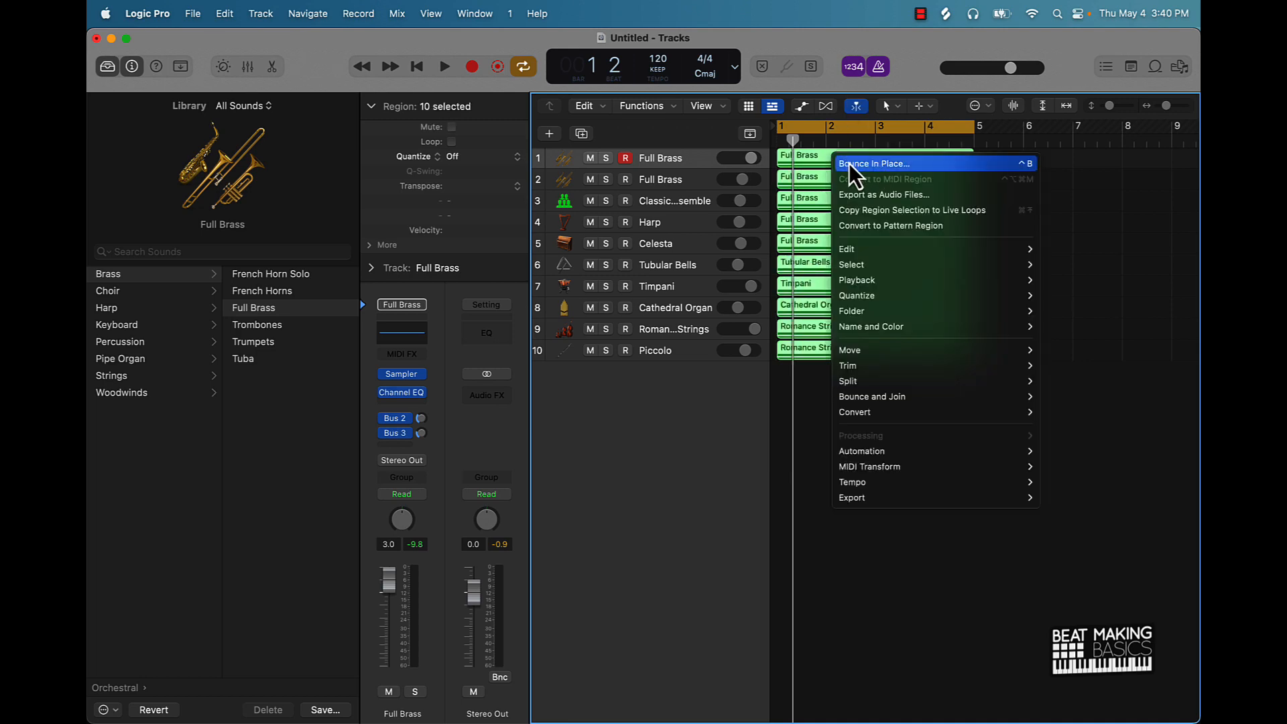
click(865, 163)
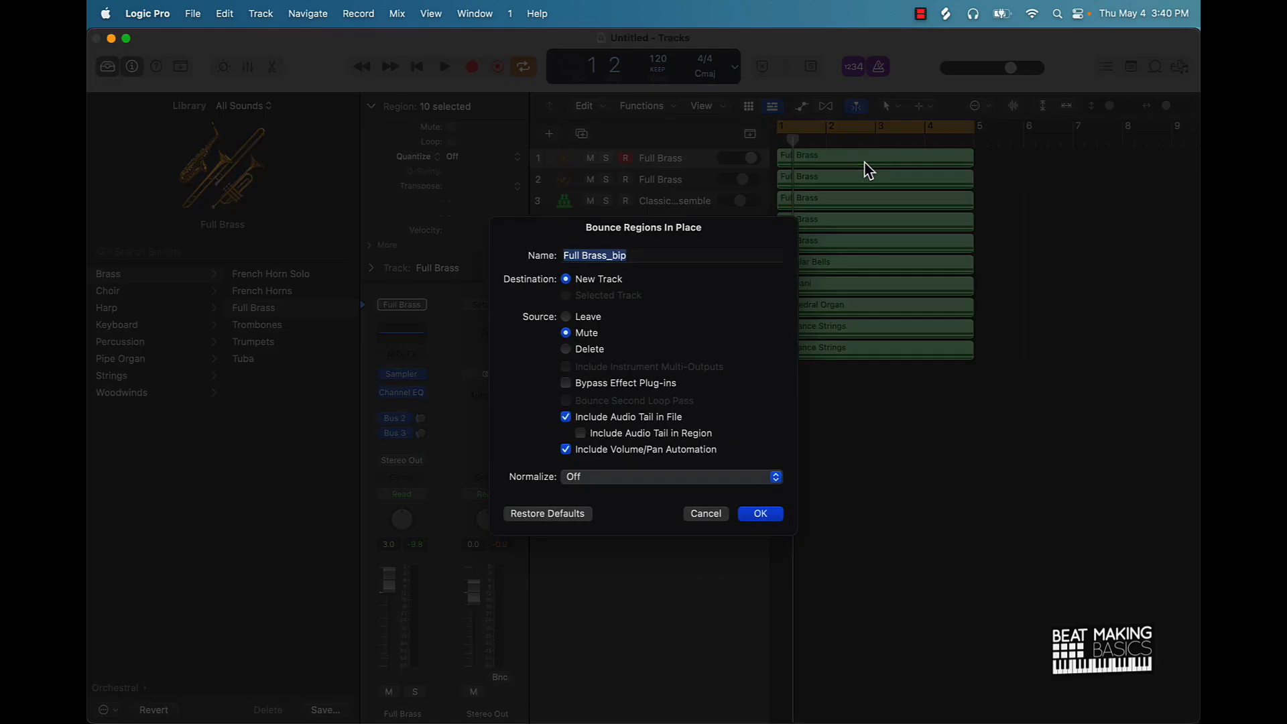
click(761, 511)
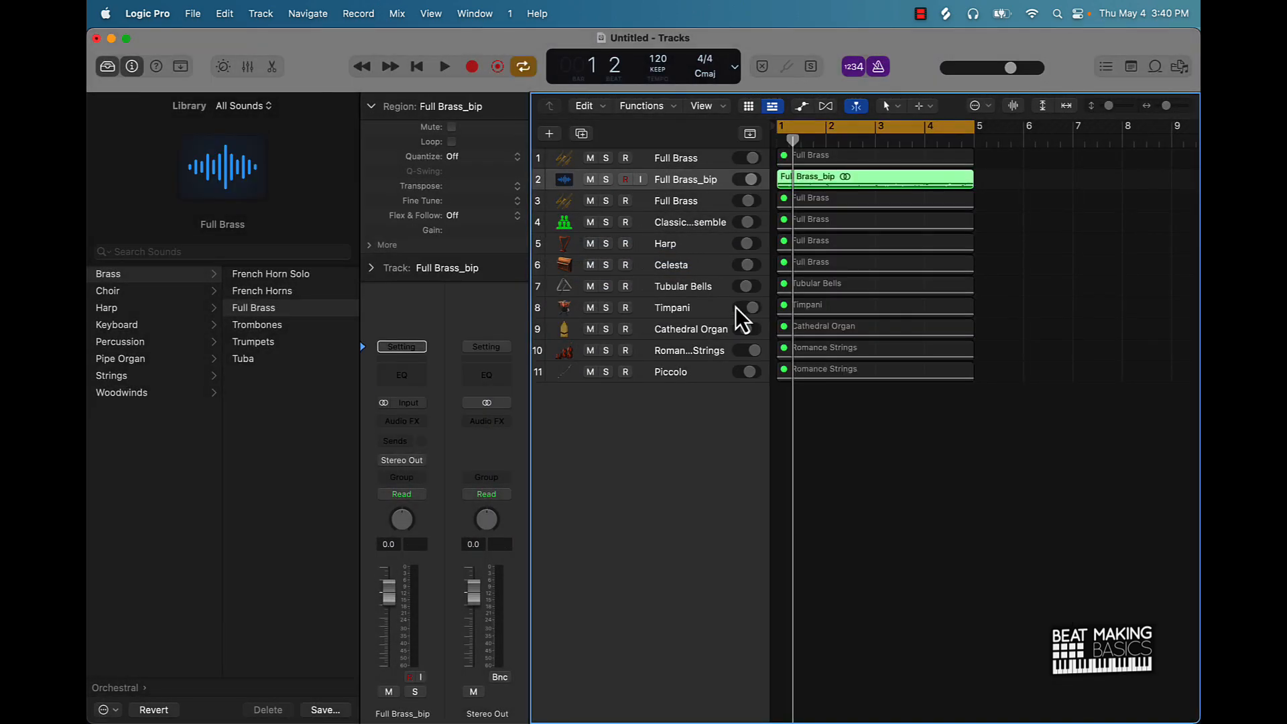
- Move the Full Brass_bip track below Piccolo and save the project as Loop - Epic 01
drag(683, 182, 738, 385)
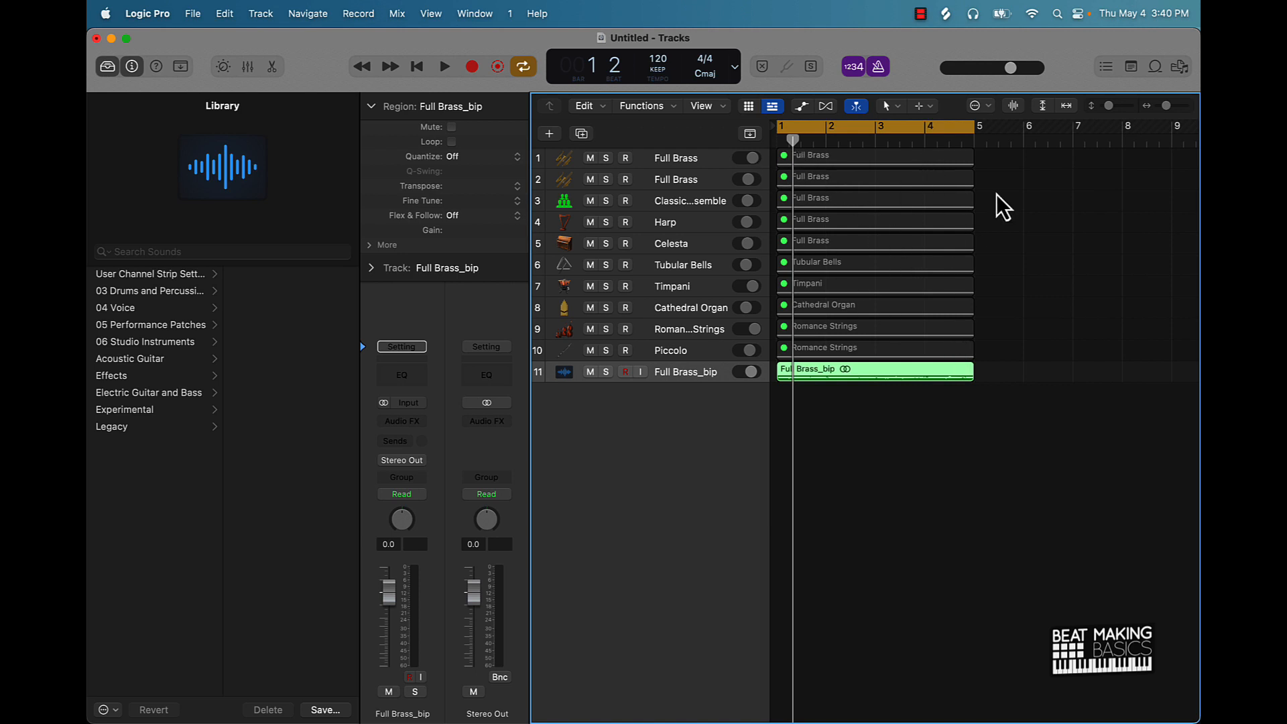
key(super+s)
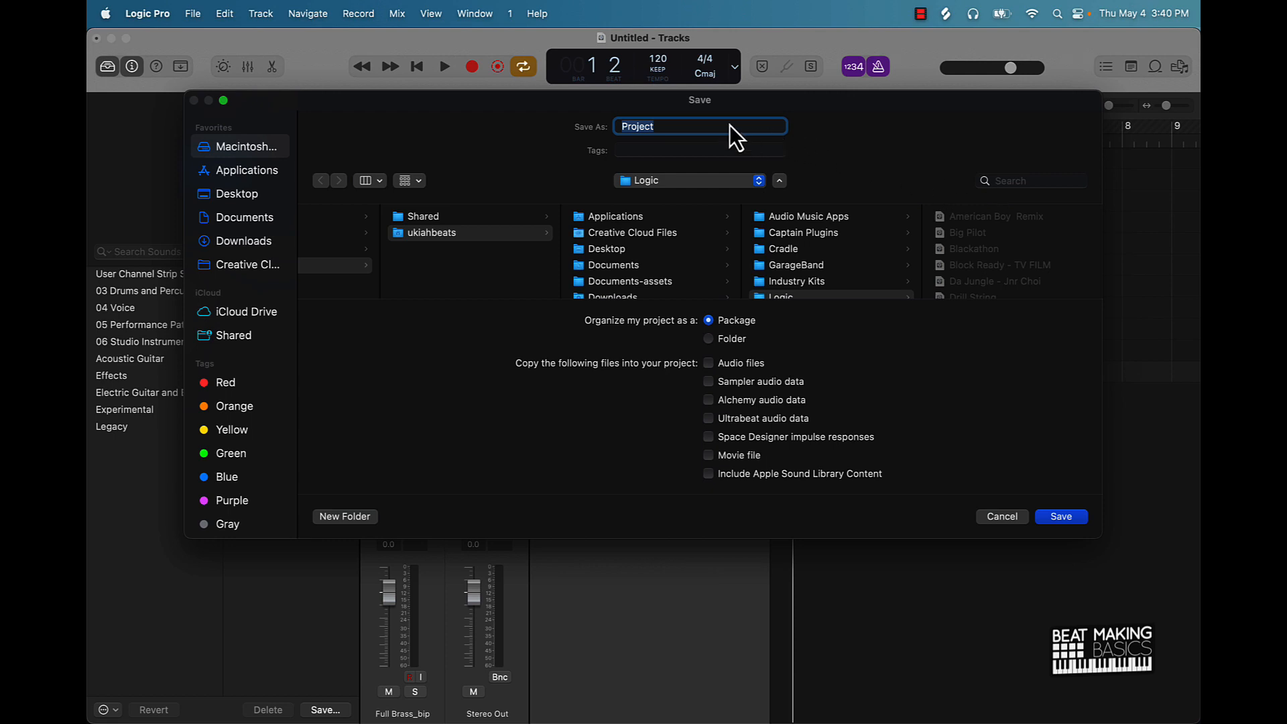
text(Loop - Epic 01)
key(Return)
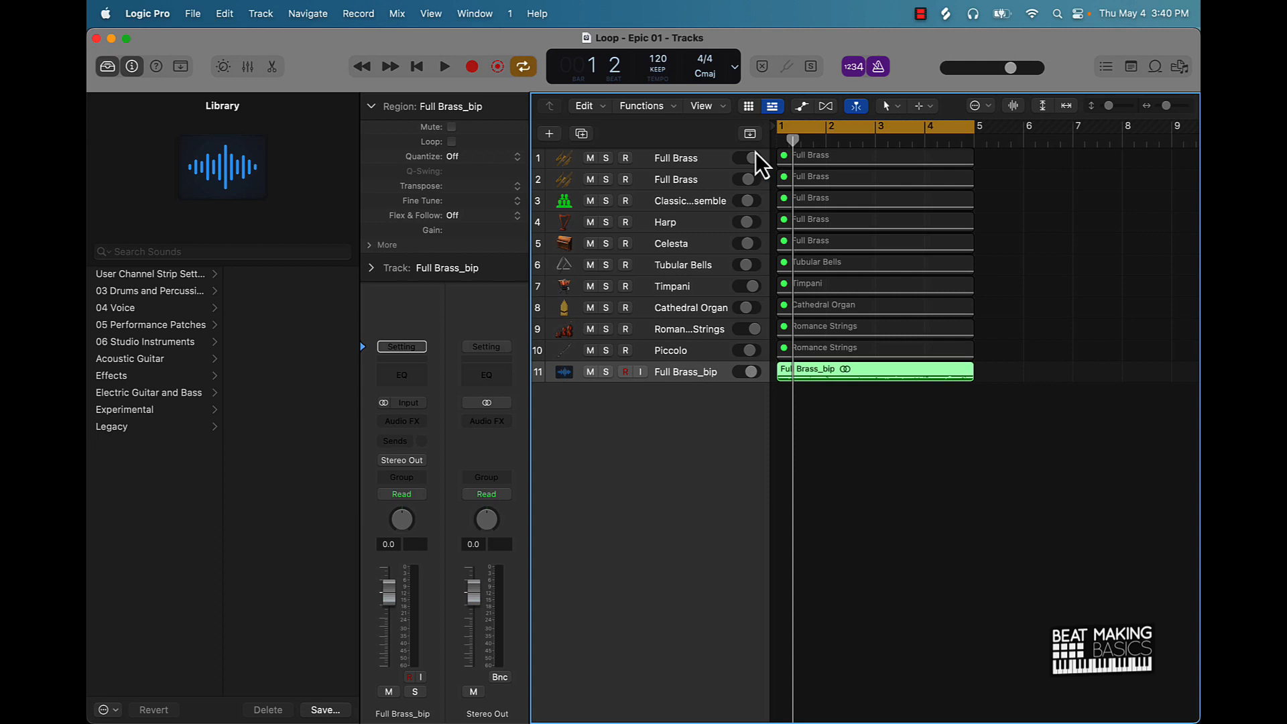
click(1018, 271)
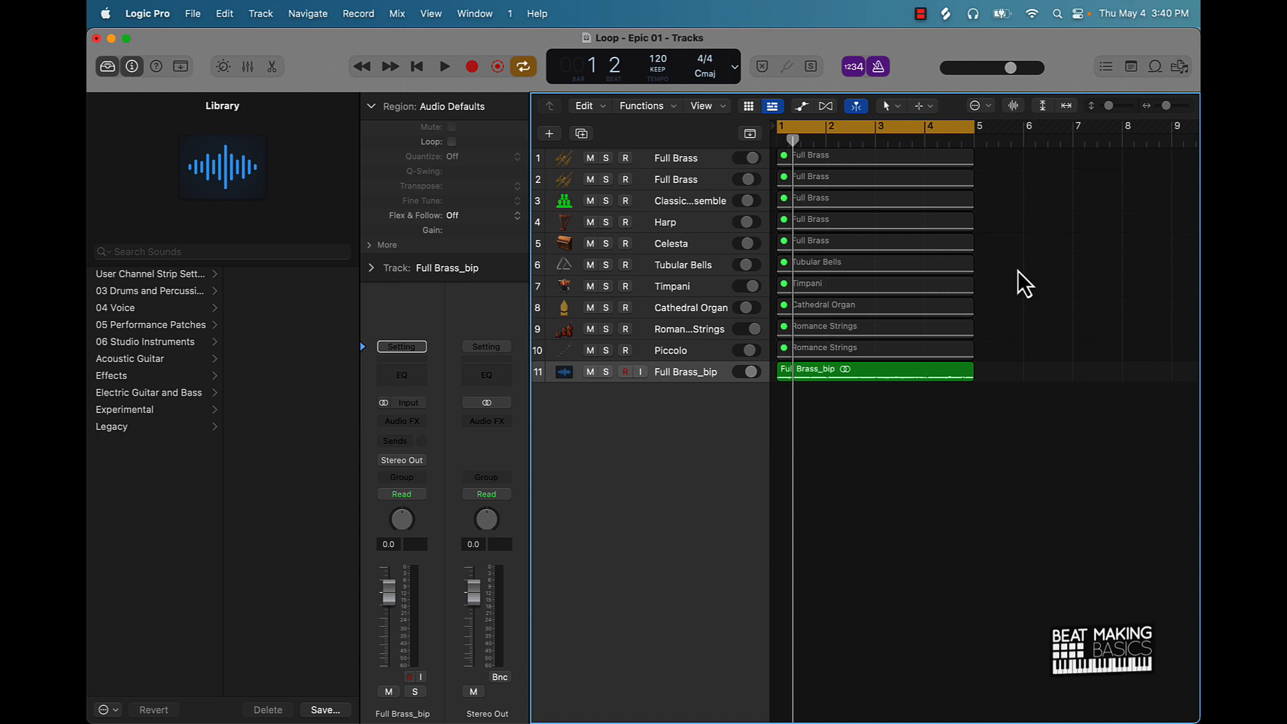
- Play back the bounced Full Brass_bip audio region on track 11
scroll(821, 379, up, 3)
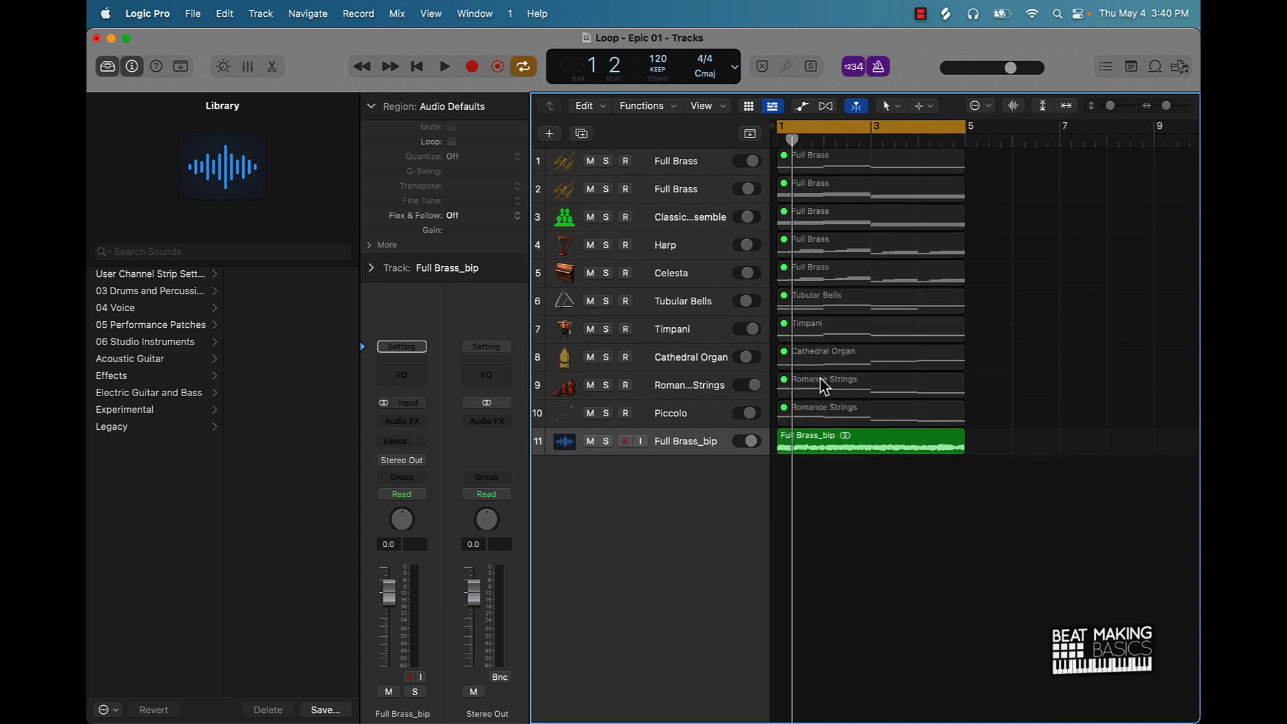
scroll(824, 386, up, 2)
key(space)
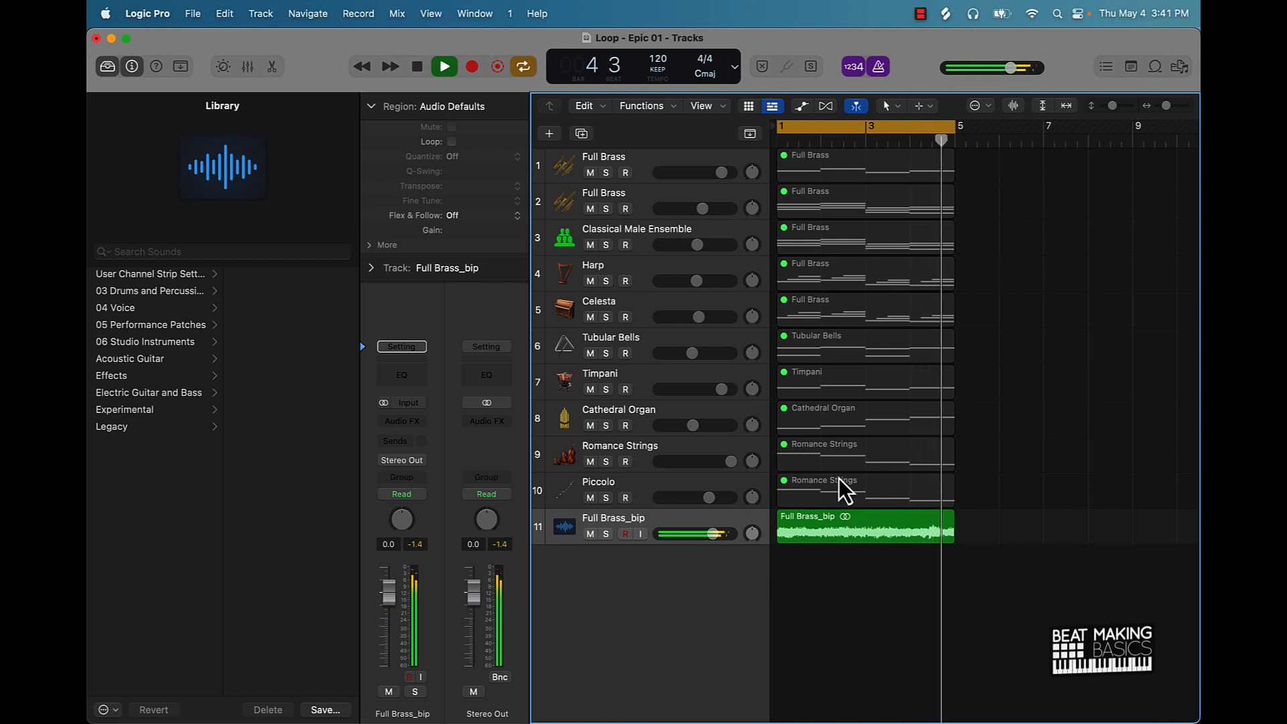
key(space)
- Load the bounced region into a new Quick Sampler track and audition it with Musical Typing at octaves C3, C2 and C1
drag(841, 536, 630, 582)
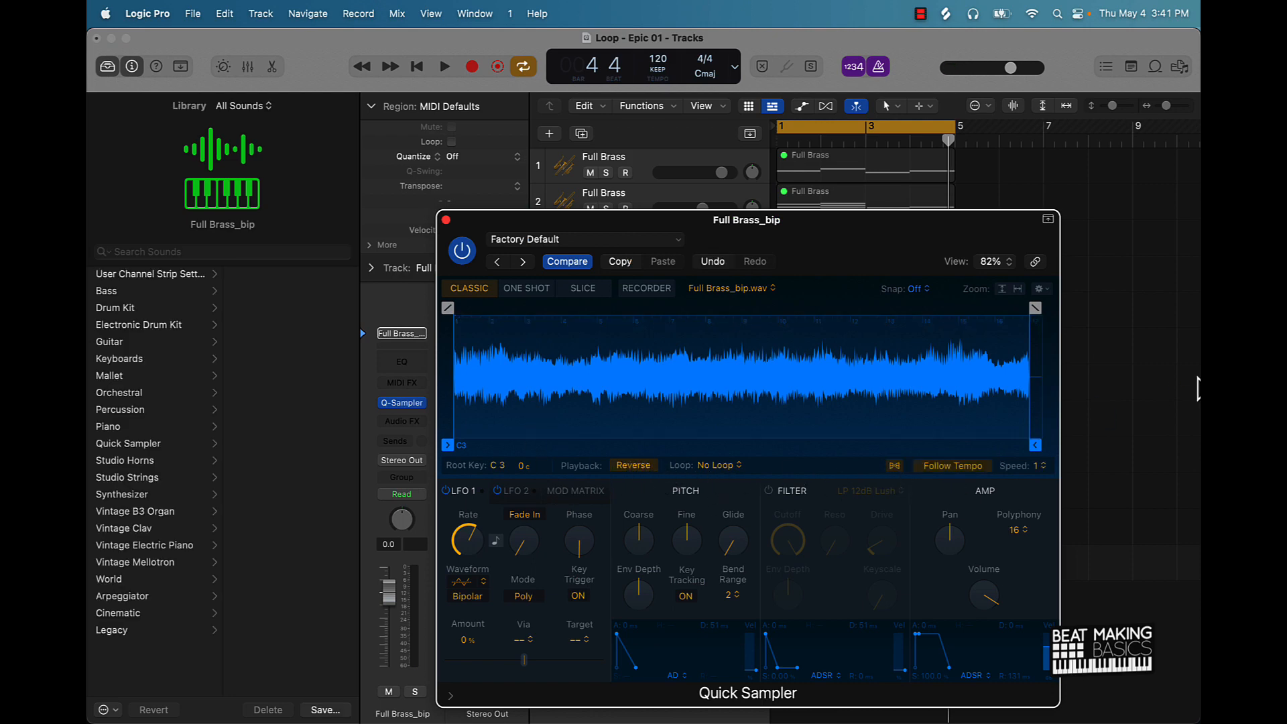
key(super+k)
key(j)
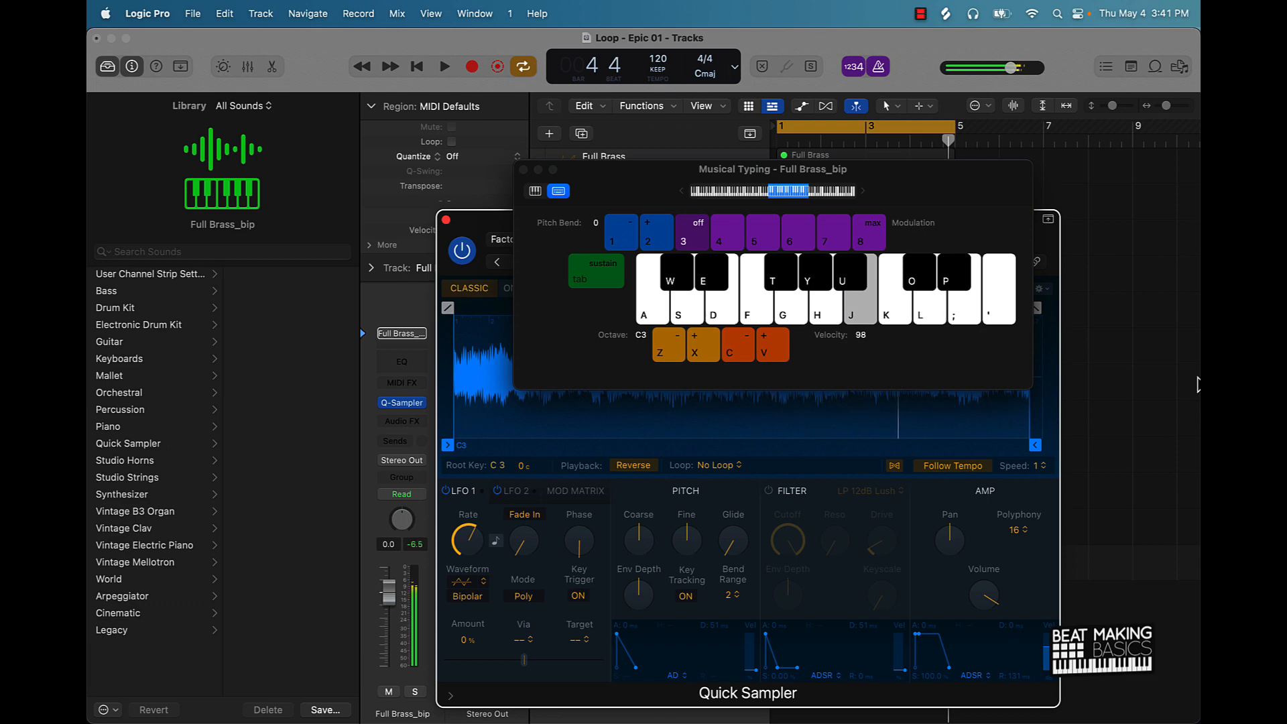
key(z)
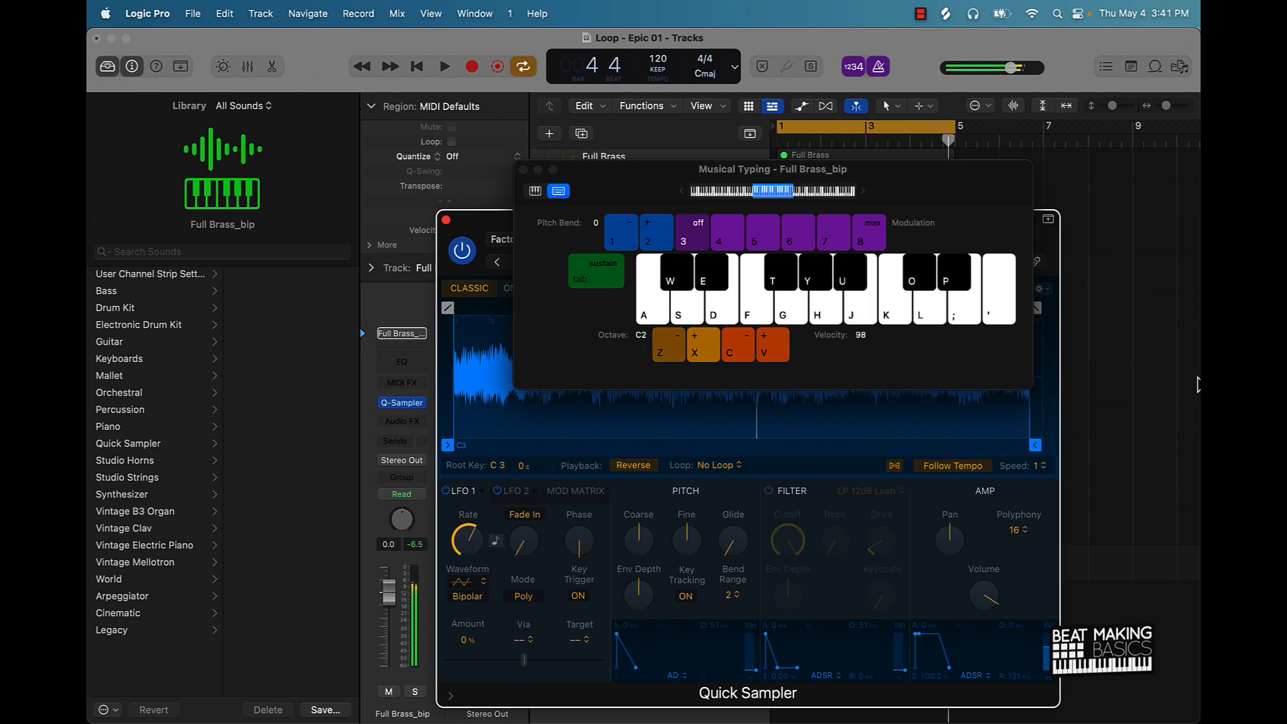
key(j)
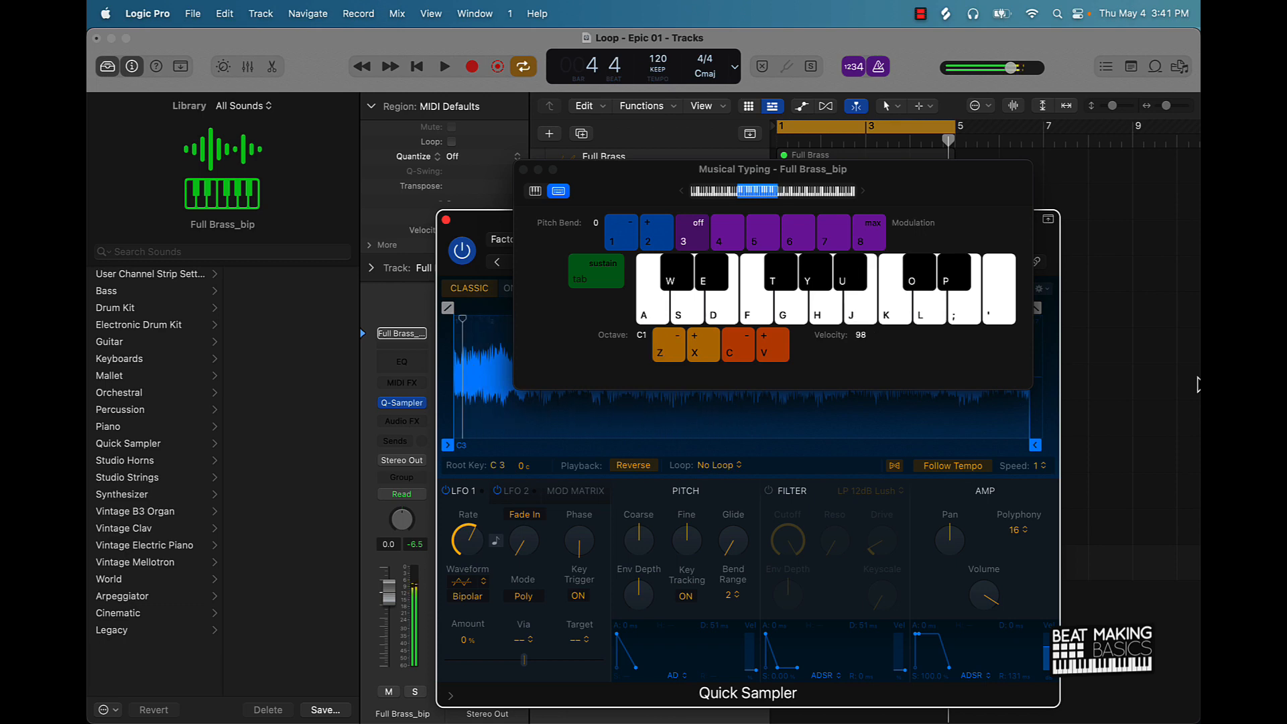
key(z)
key(j)
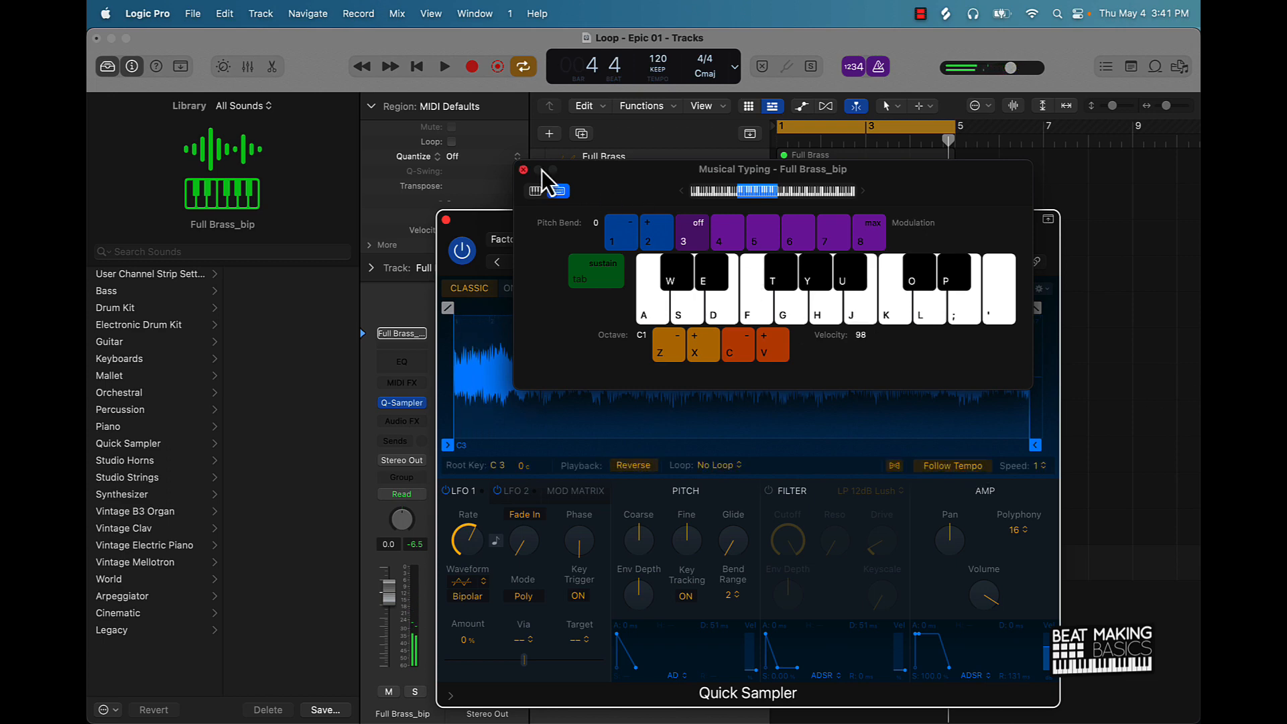
click(523, 170)
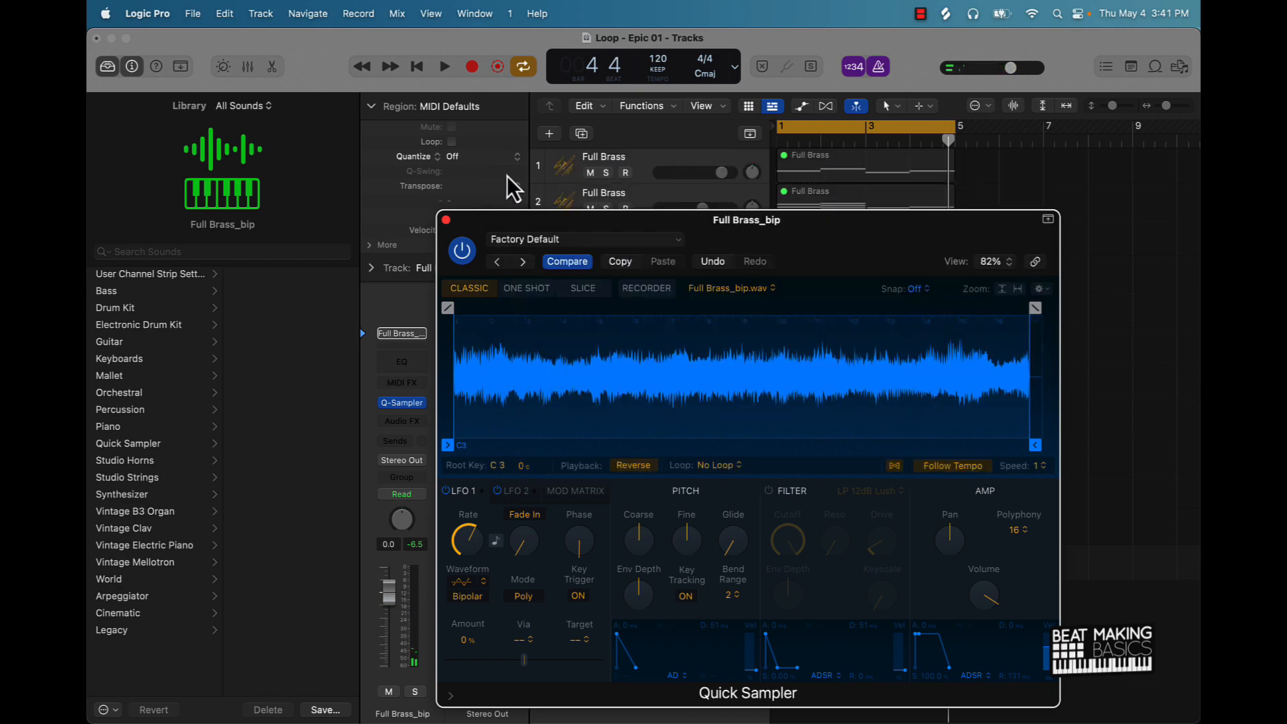
click(446, 220)
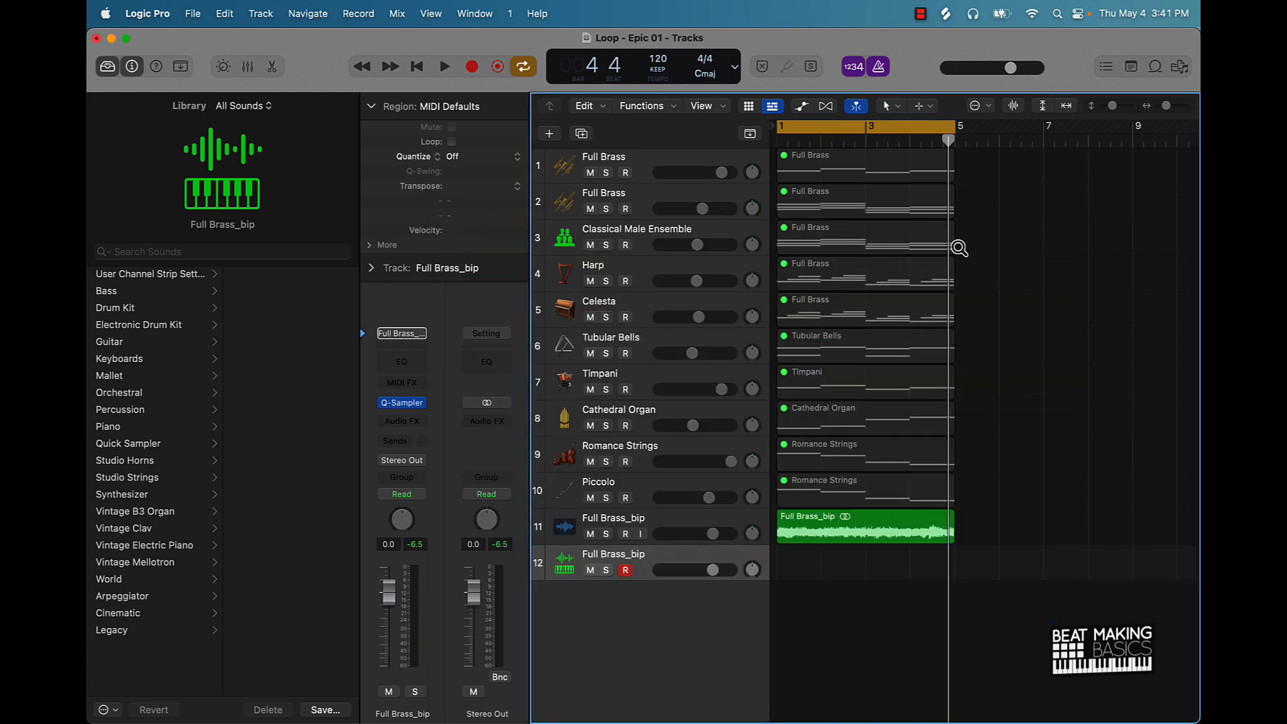
scroll(959, 249, up, 5)
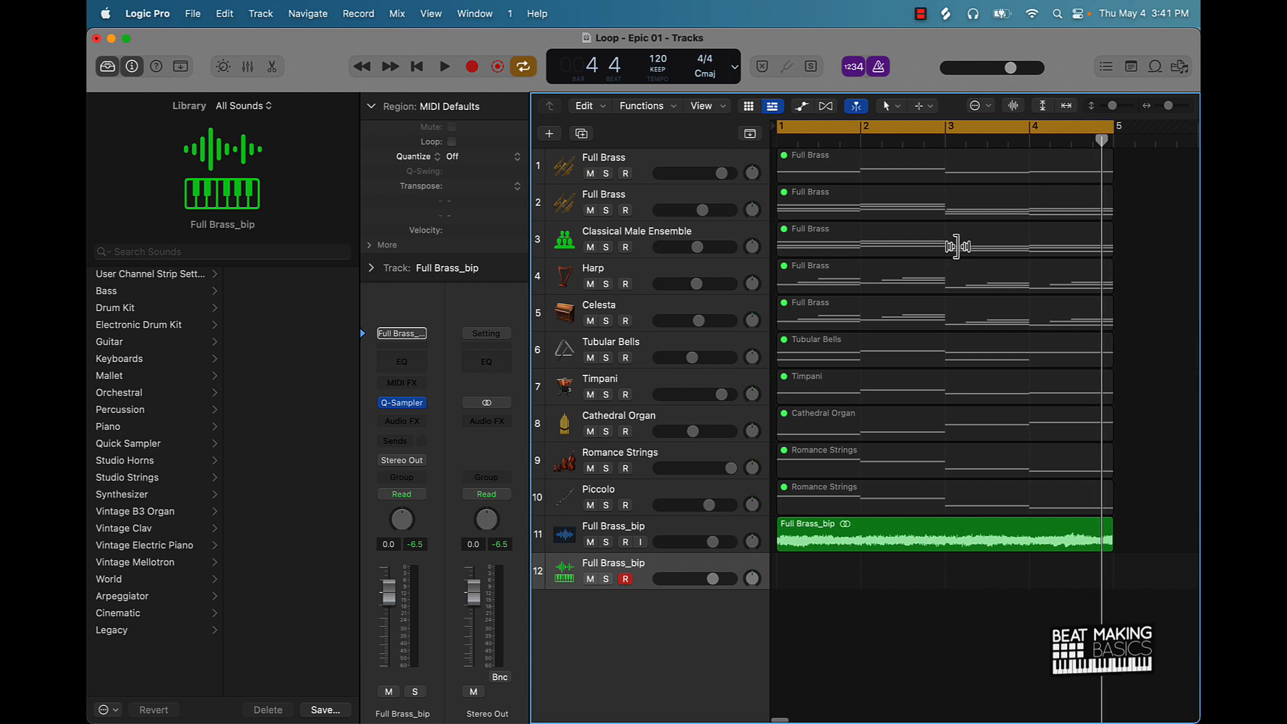